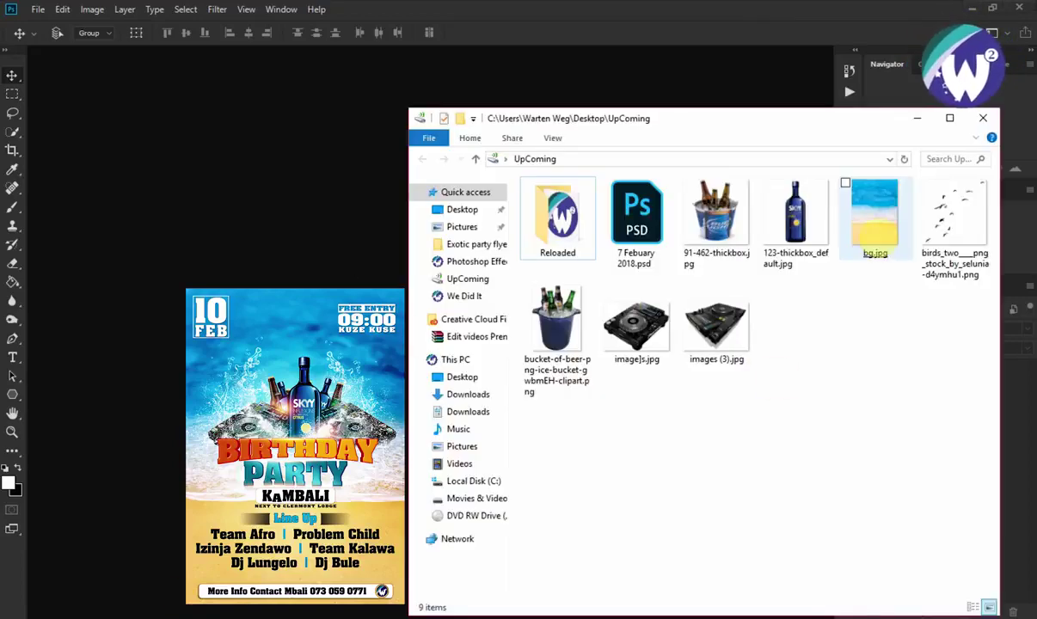
Drag bg.jpg from the UpComing folder into Photoshop to open the beach background
left_click_drag(874, 220, 320, 266)
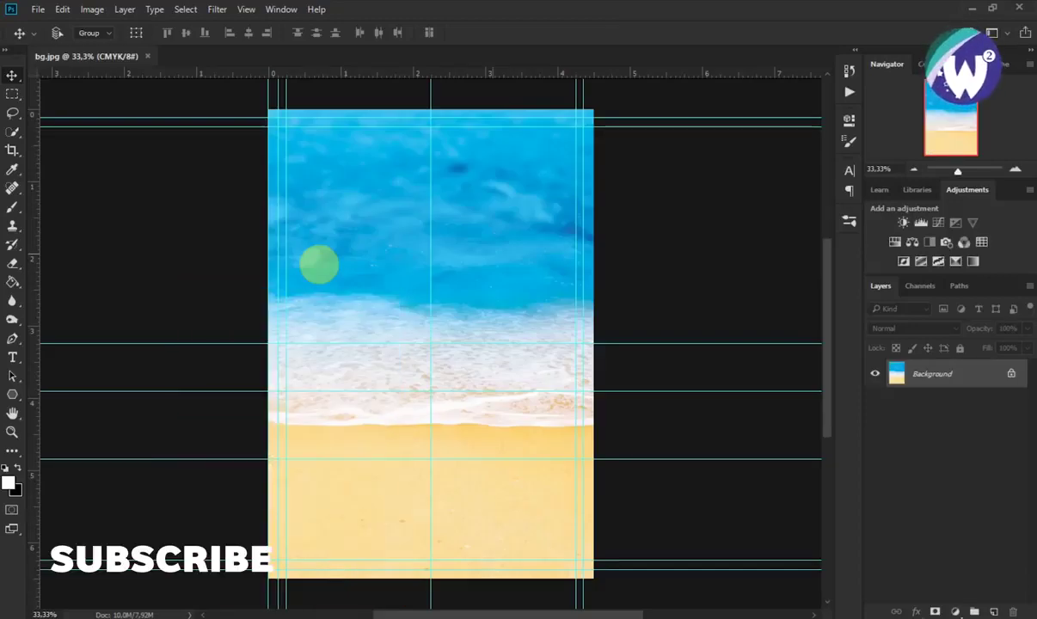
Add a '10' text layer near the top of the beach image
scroll(362, 230, "up", 1)
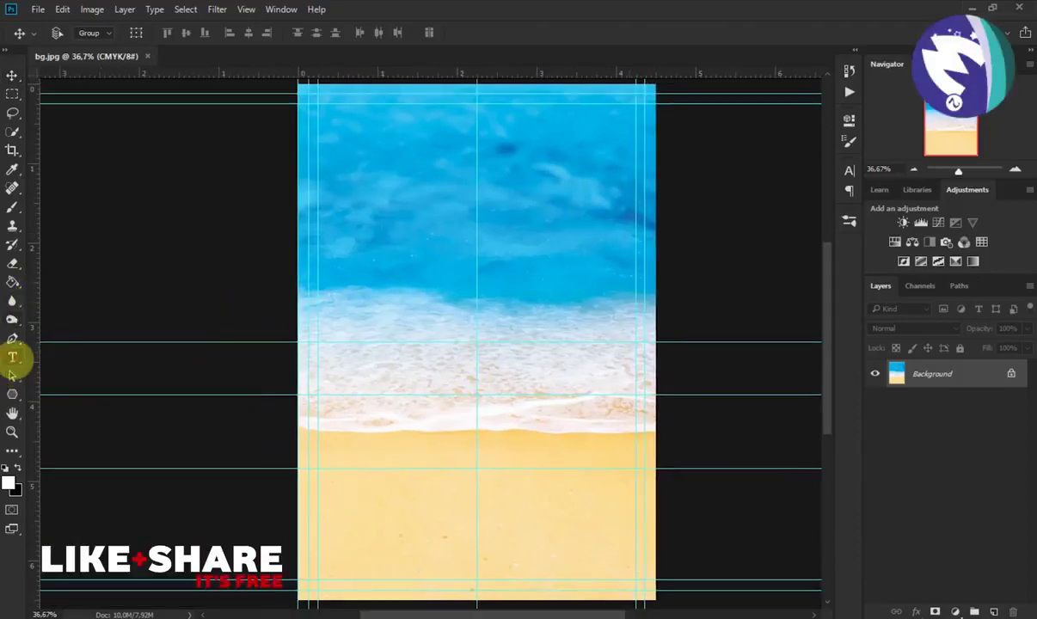
left_click(13, 358)
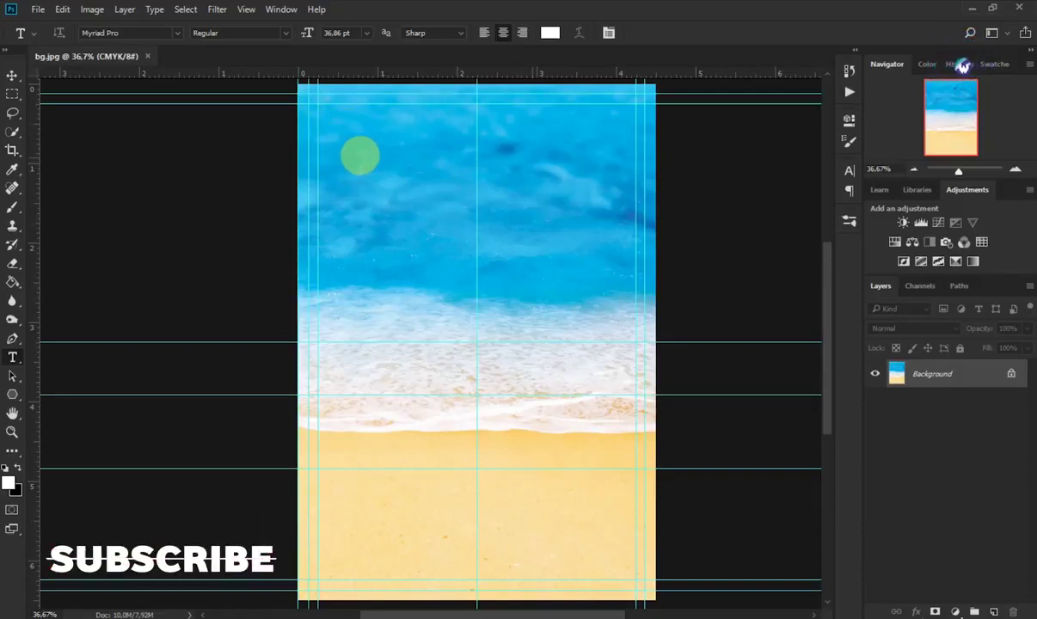
left_click(327, 135)
type("10")
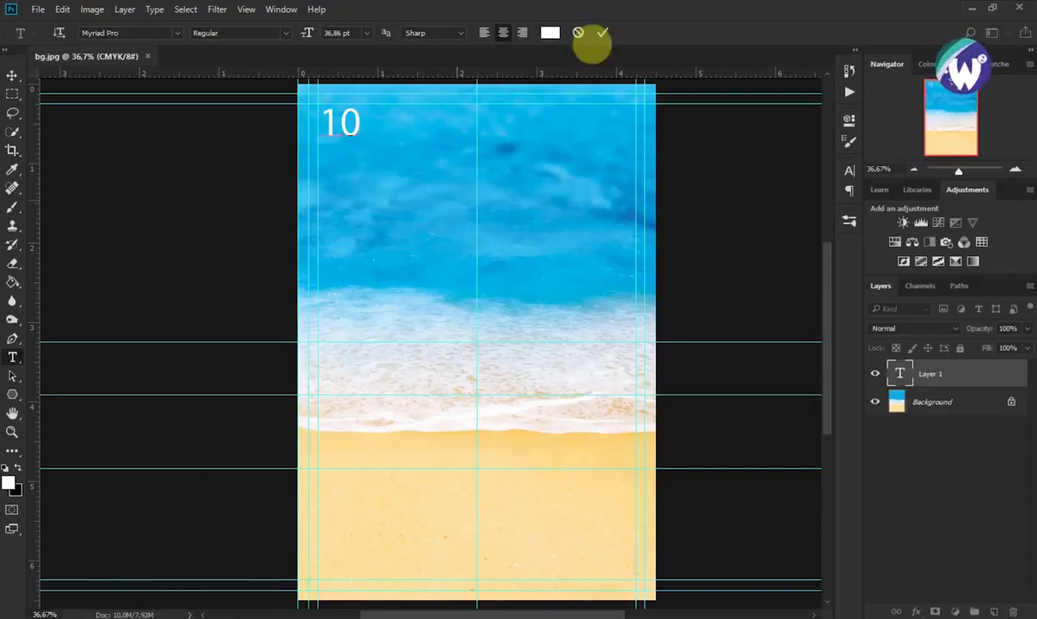
left_click(593, 32)
Set the 10 to AardvarkBold, after trying Monoton, with Smooth anti-aliasing
left_click(146, 32)
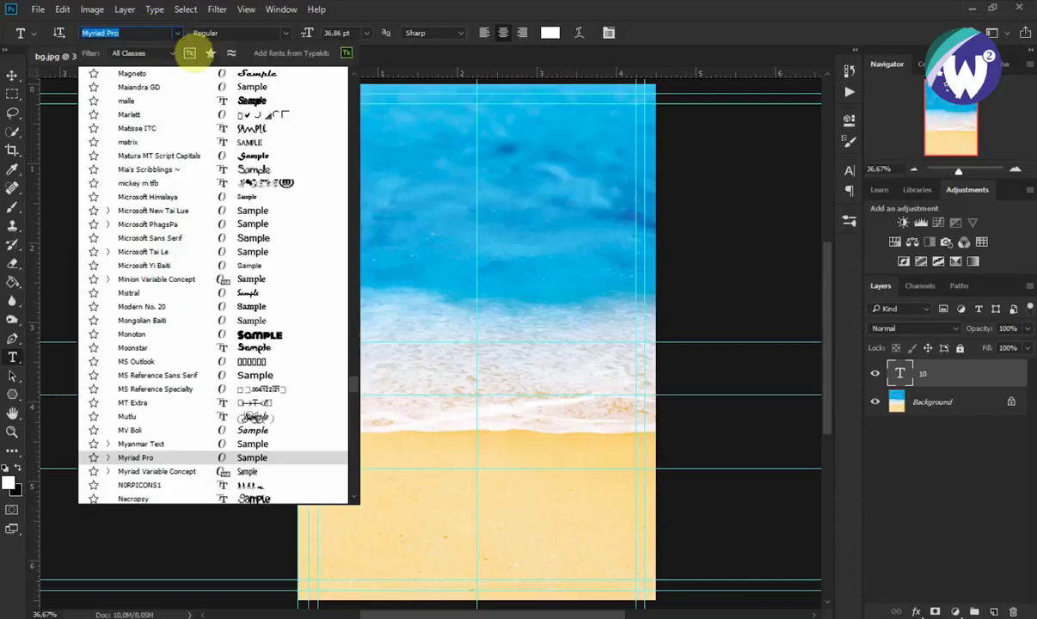
left_click(237, 335)
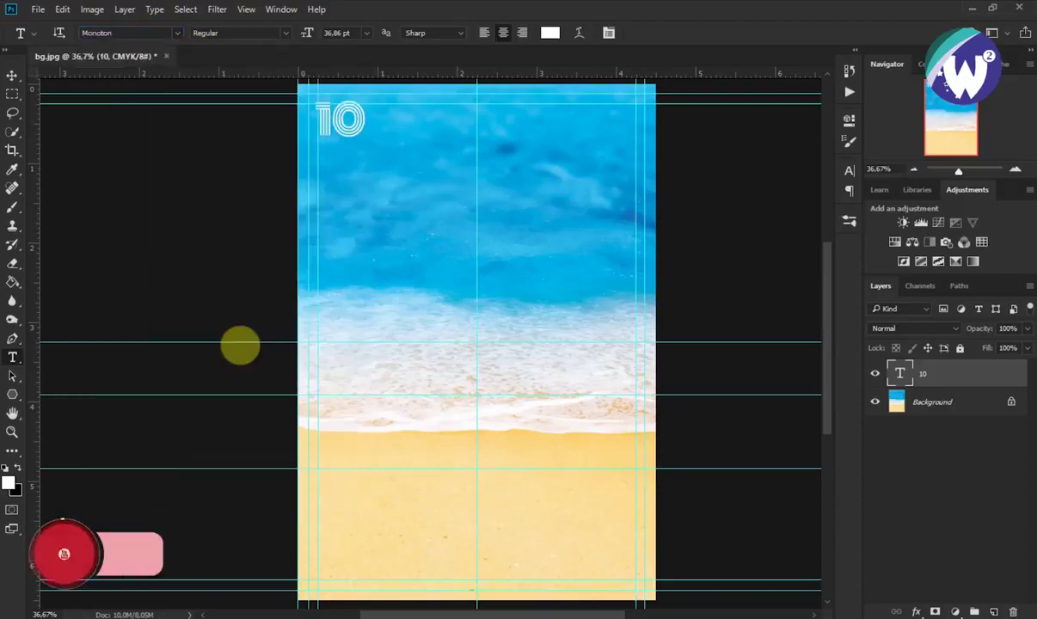
left_click(181, 41)
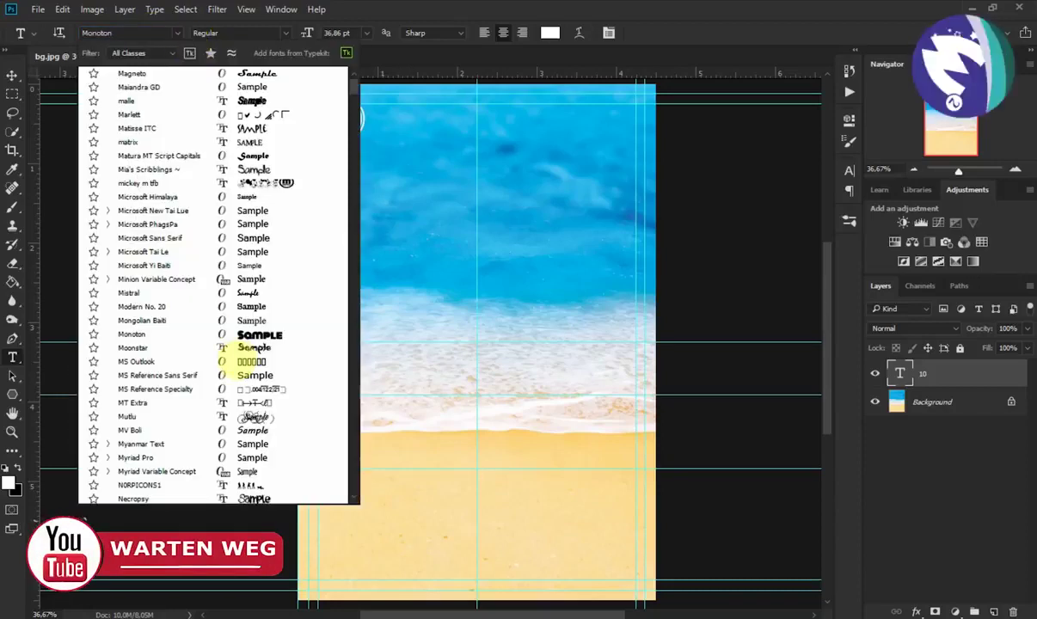
scroll(233, 361, "up", 10)
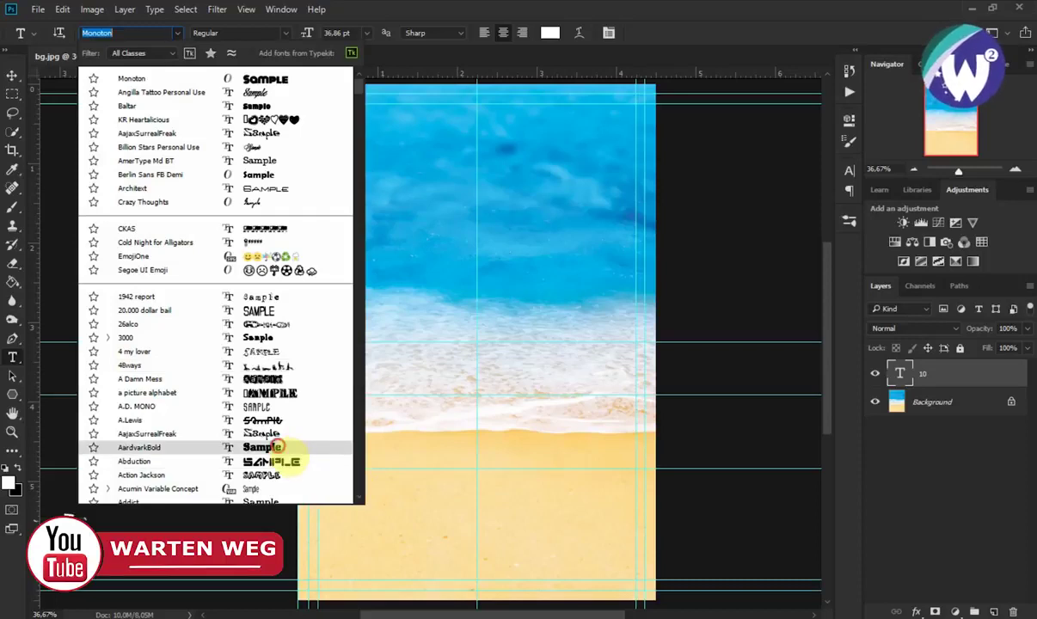
left_click(258, 447)
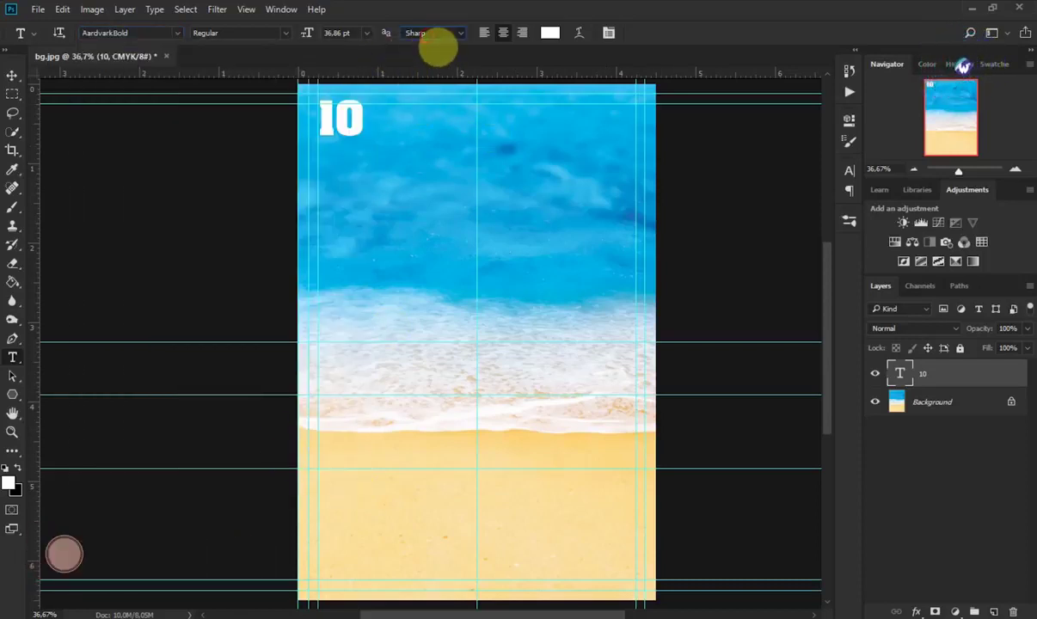
left_click(433, 33)
left_click(422, 80)
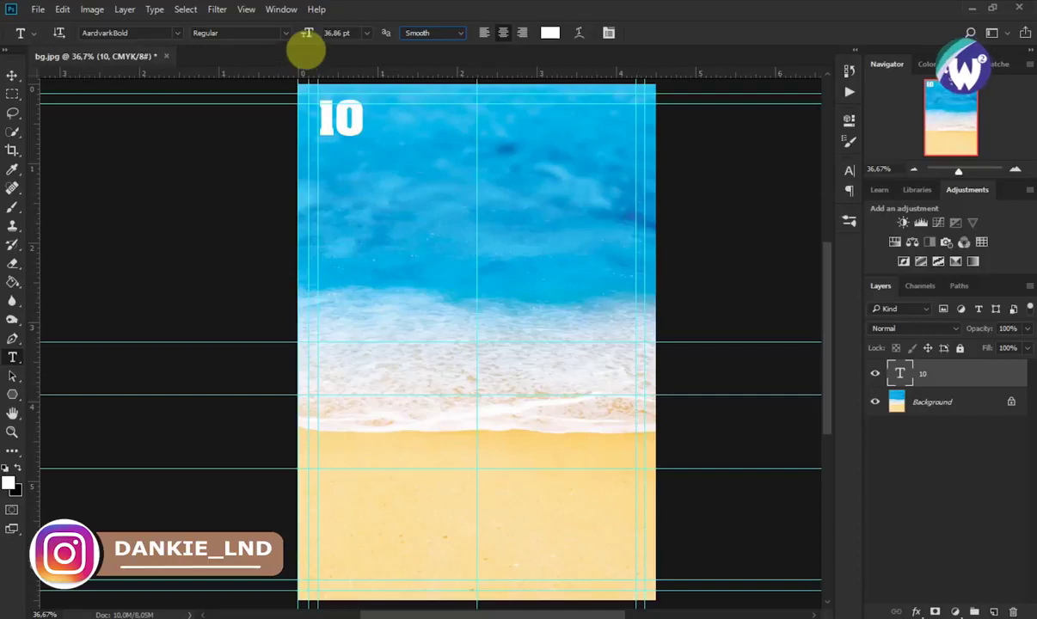
Move the 10 to the top-centre of the beach image
scroll(324, 33, "up", 14)
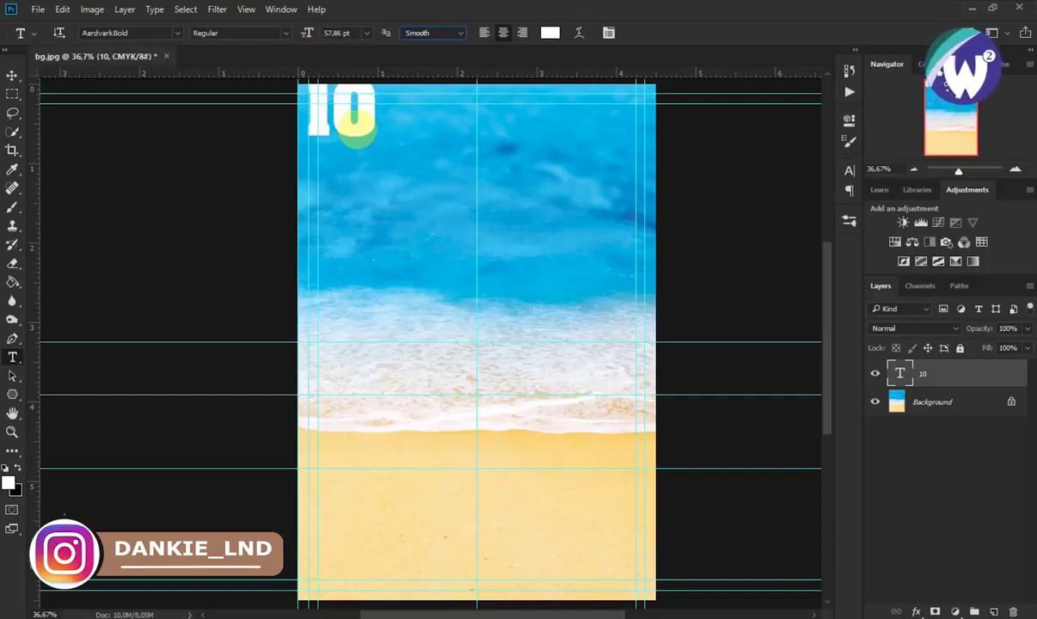
left_click_drag(348, 117, 477, 159)
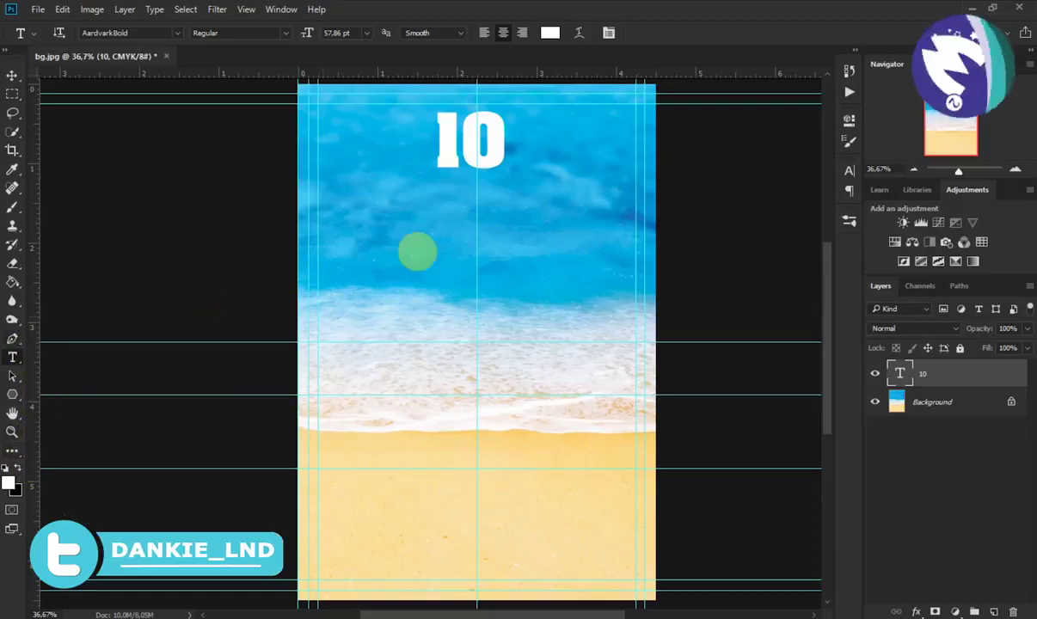
left_click(448, 183)
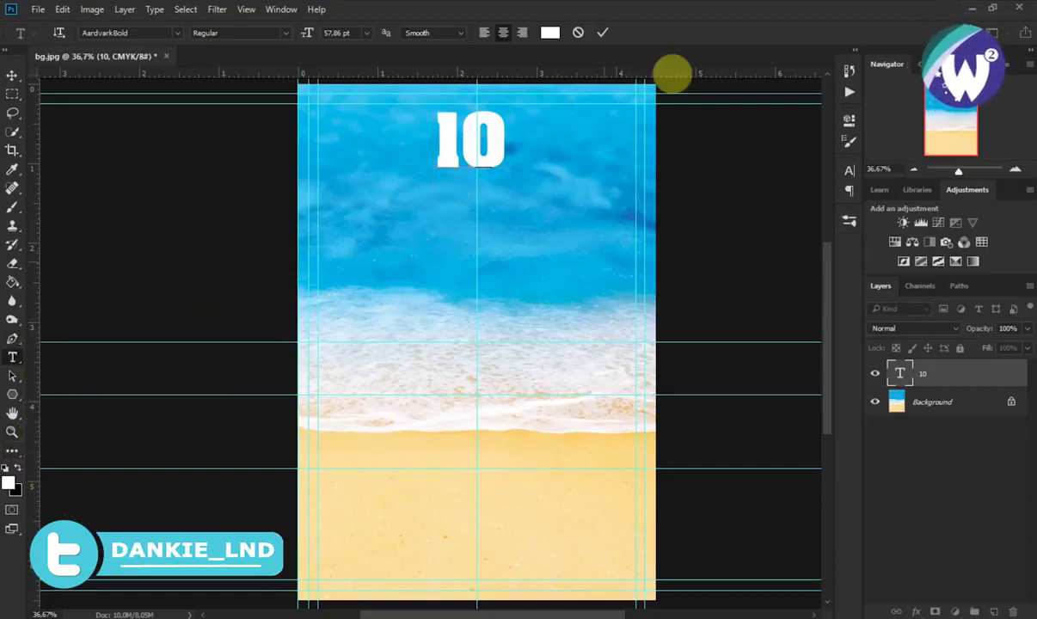
Add 'FEB' at 26.86 pt, placed just under the 10
left_click(453, 226)
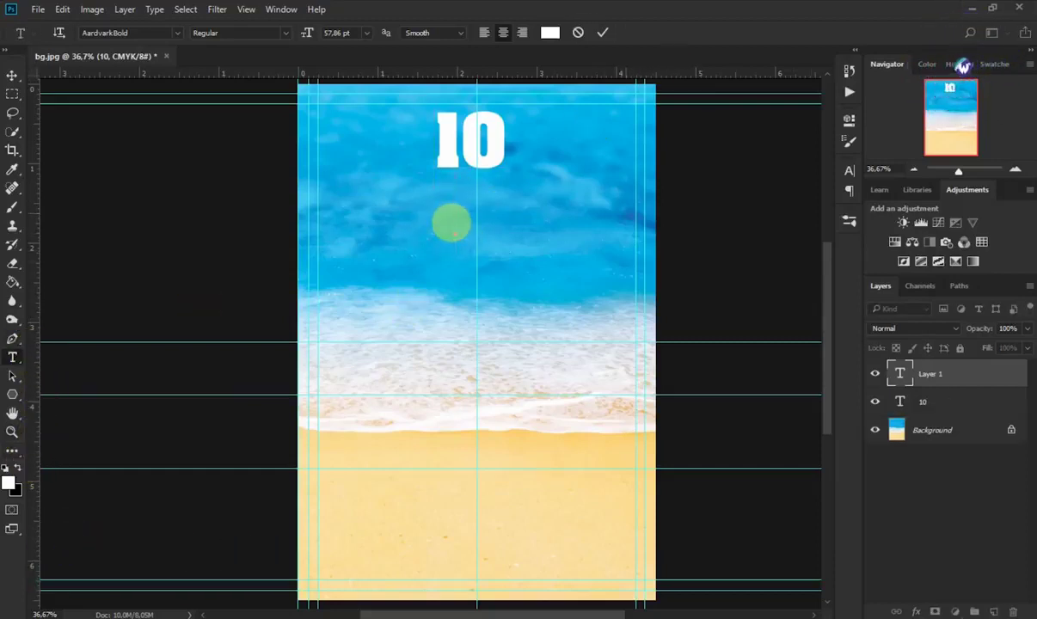
type("FEB")
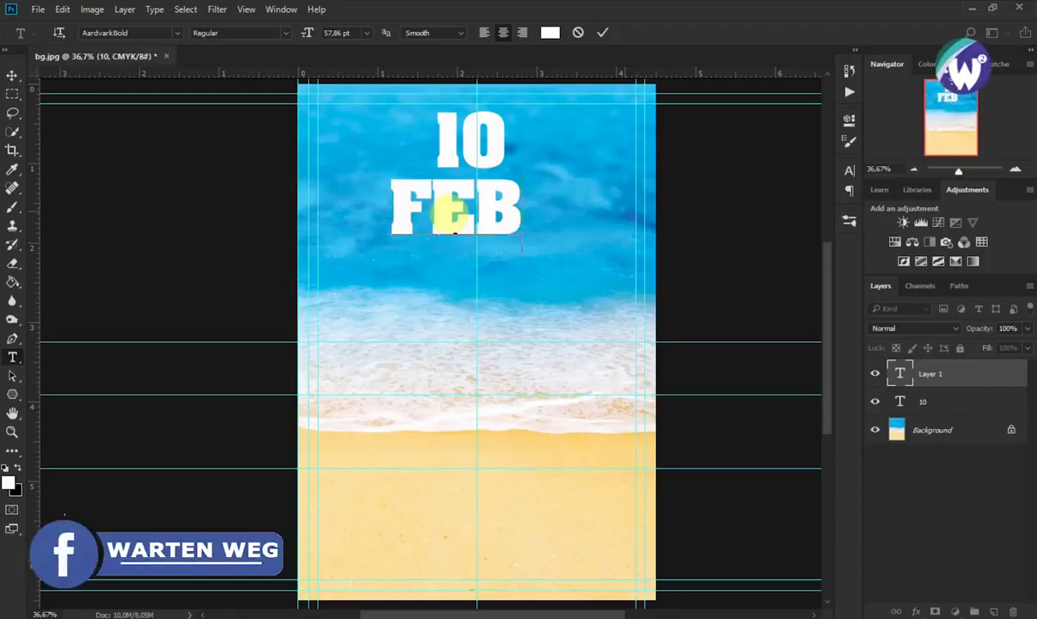
left_click(602, 33)
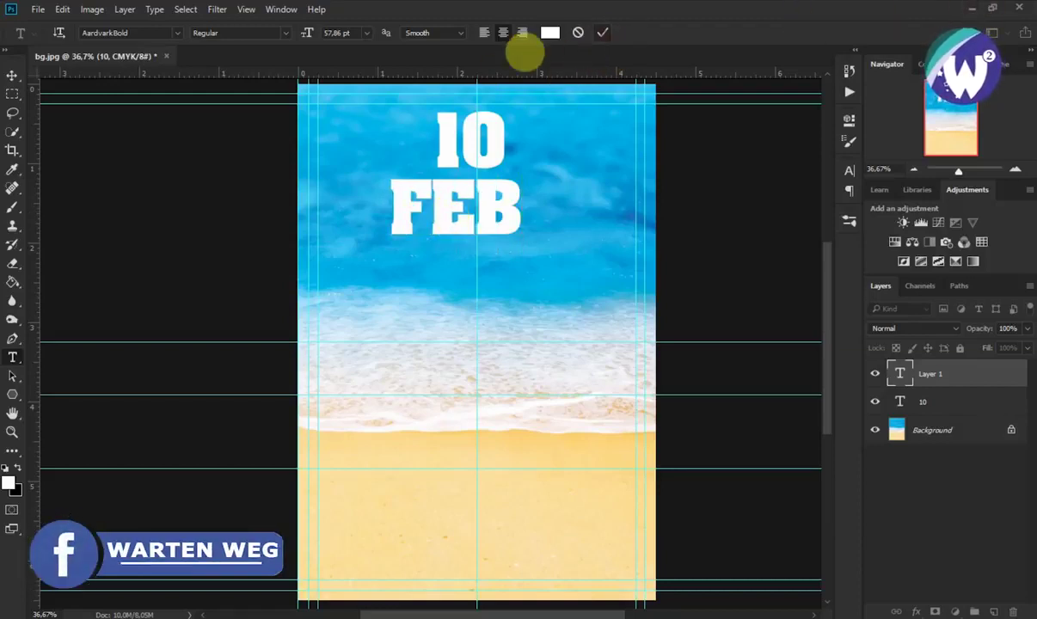
left_click_drag(308, 33, 296, 38)
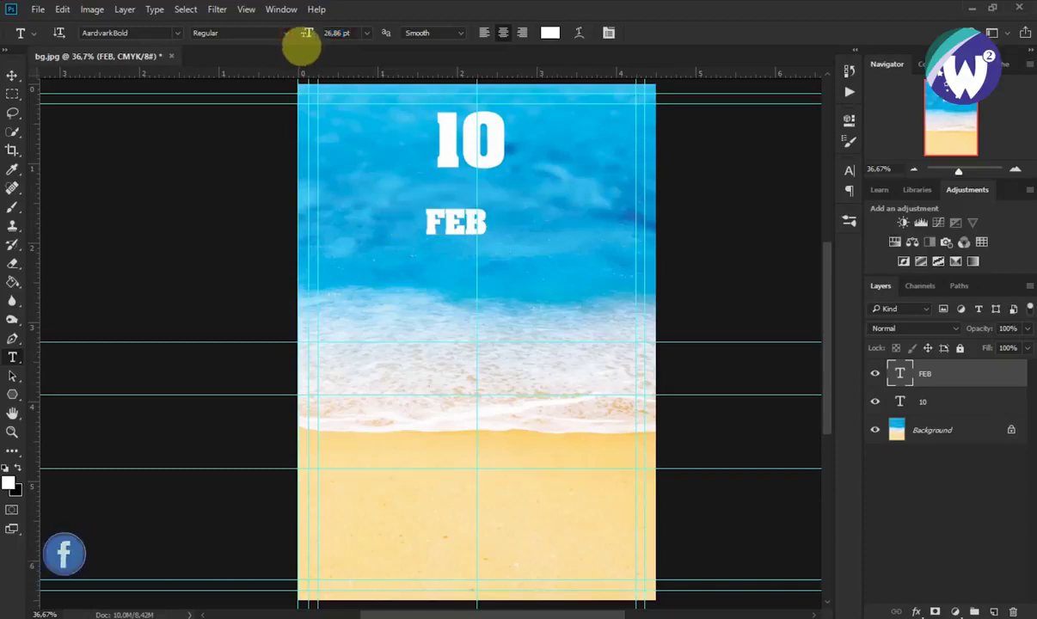
mouse_move(473, 243)
left_mouse_down()
mouse_move(484, 205)
mouse_move(505, 214)
mouse_move(494, 210)
mouse_move(493, 267)
left_mouse_up()
Scale FEB down slightly with Free Transform and widen its tracking to 110
key("ctrl+t")
scroll(495, 209, "up", 5)
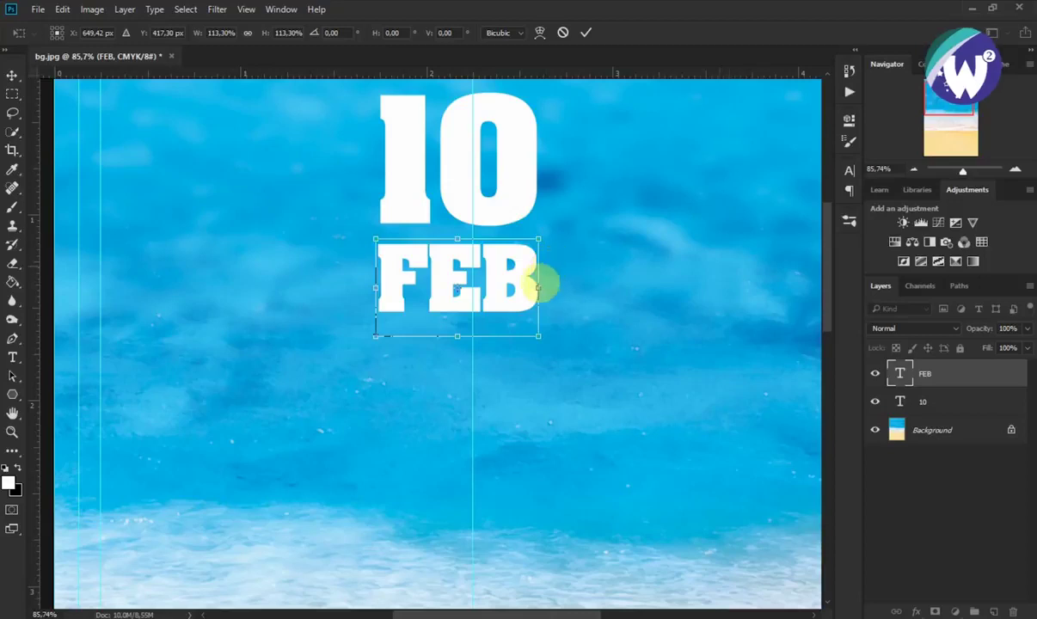
left_click_drag(540, 334, 524, 325)
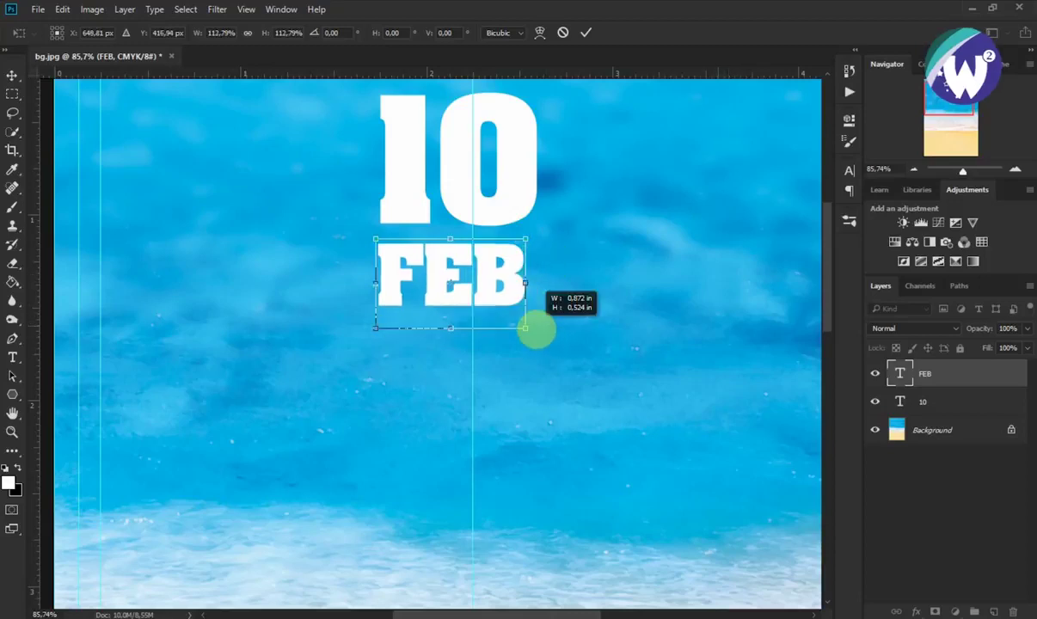
left_click(586, 32)
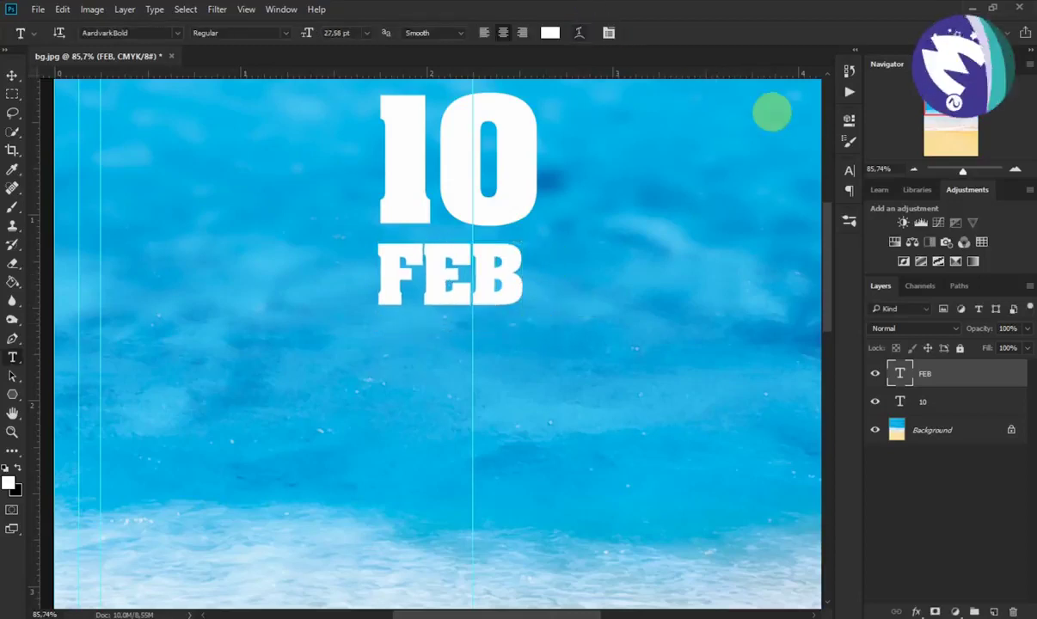
left_click(850, 172)
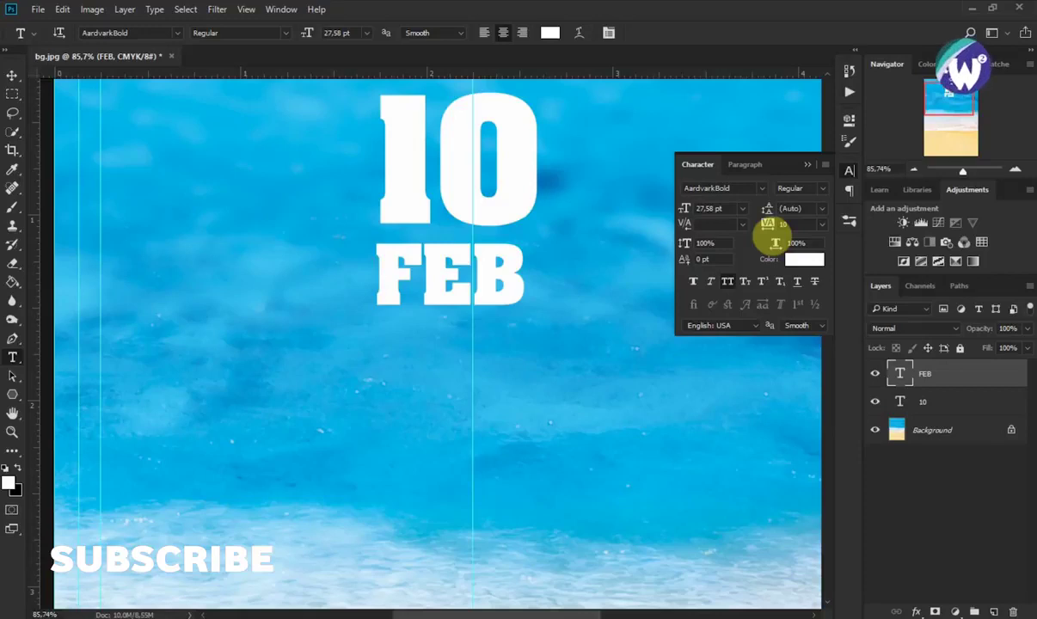
left_click_drag(768, 226, 773, 227)
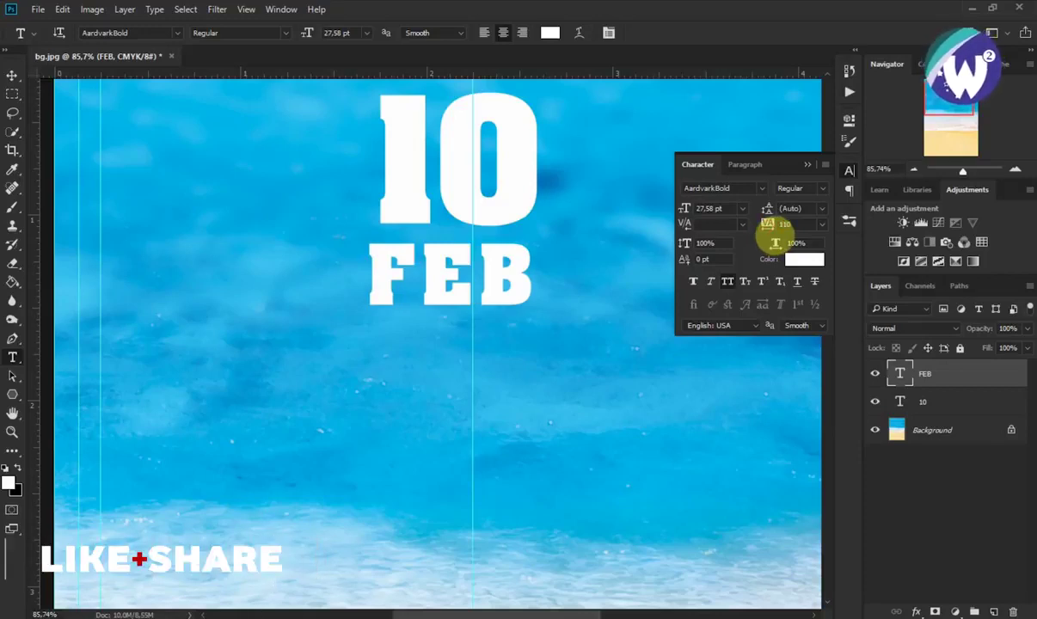
Move FEB and the 10 to the left side, with the 10 above FEB
key("v")
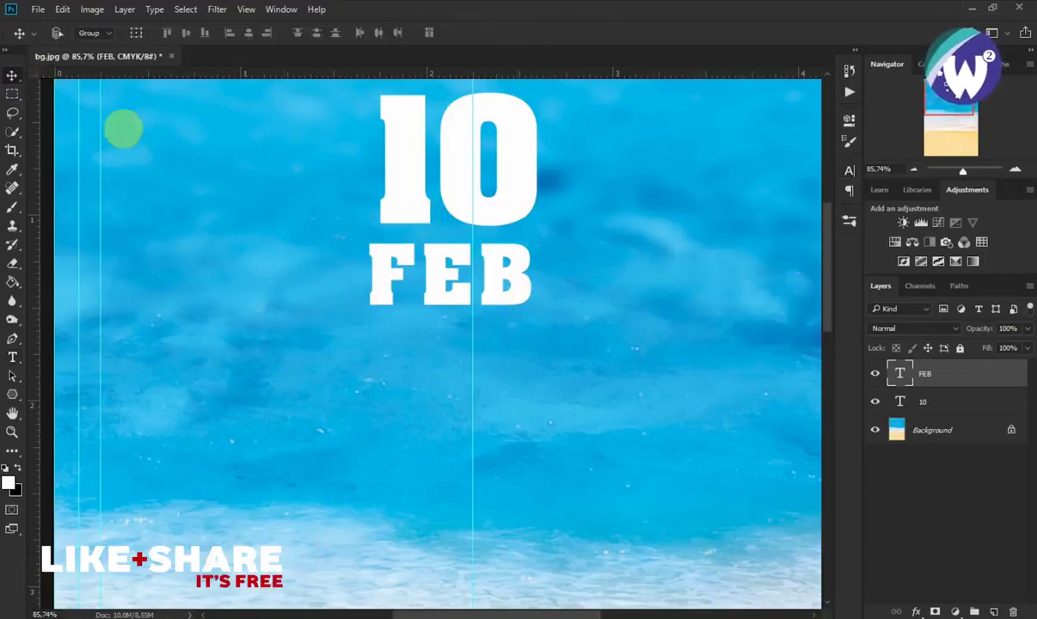
left_click_drag(404, 205, 211, 215)
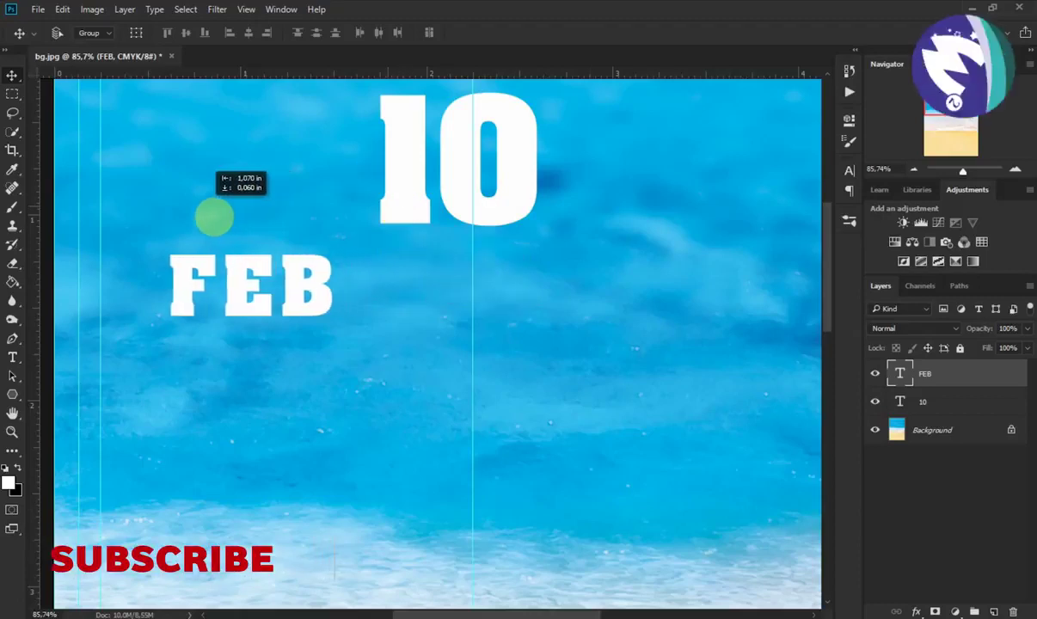
left_click(921, 401)
left_click_drag(531, 192, 321, 215)
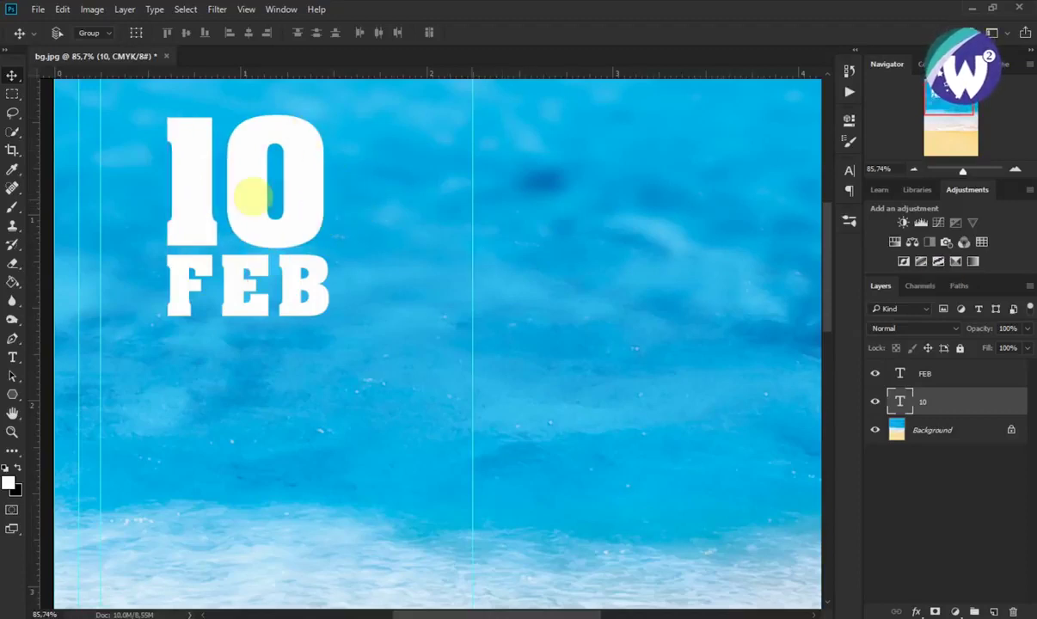
Fill a white box around the 10 FEB date on new Layer 1 and set its fill to 0%
left_click(12, 94)
left_click_drag(158, 111, 344, 331)
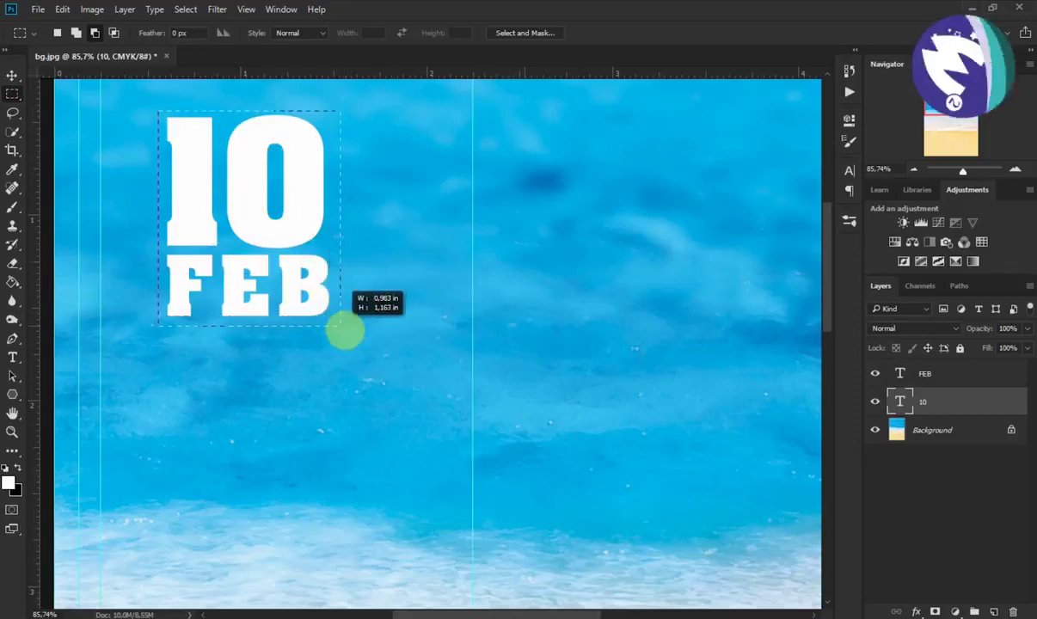
left_click_drag(344, 332, 341, 327)
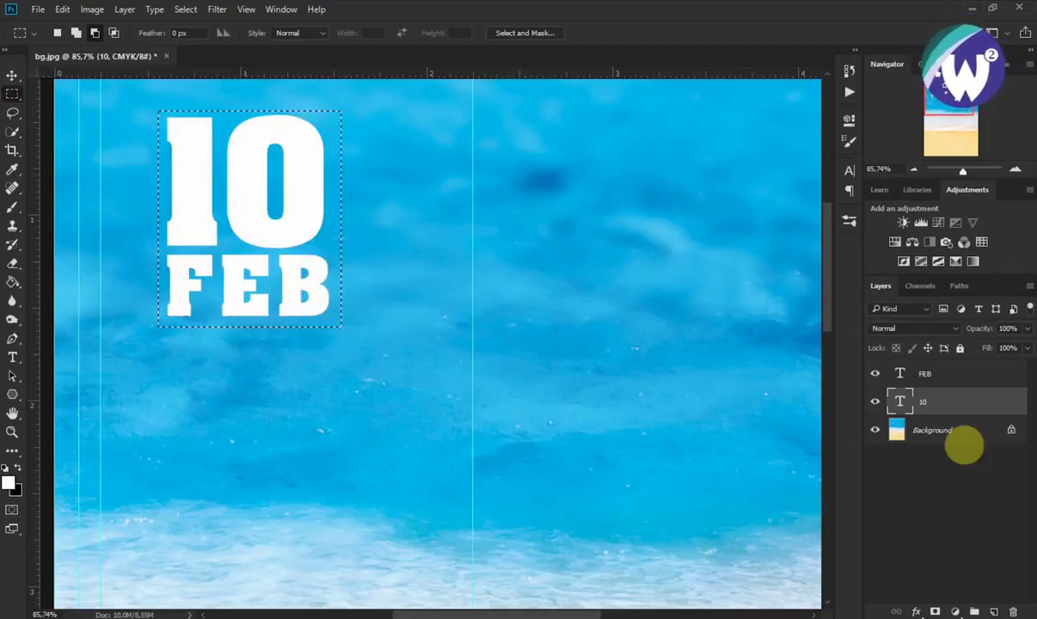
left_click(994, 611)
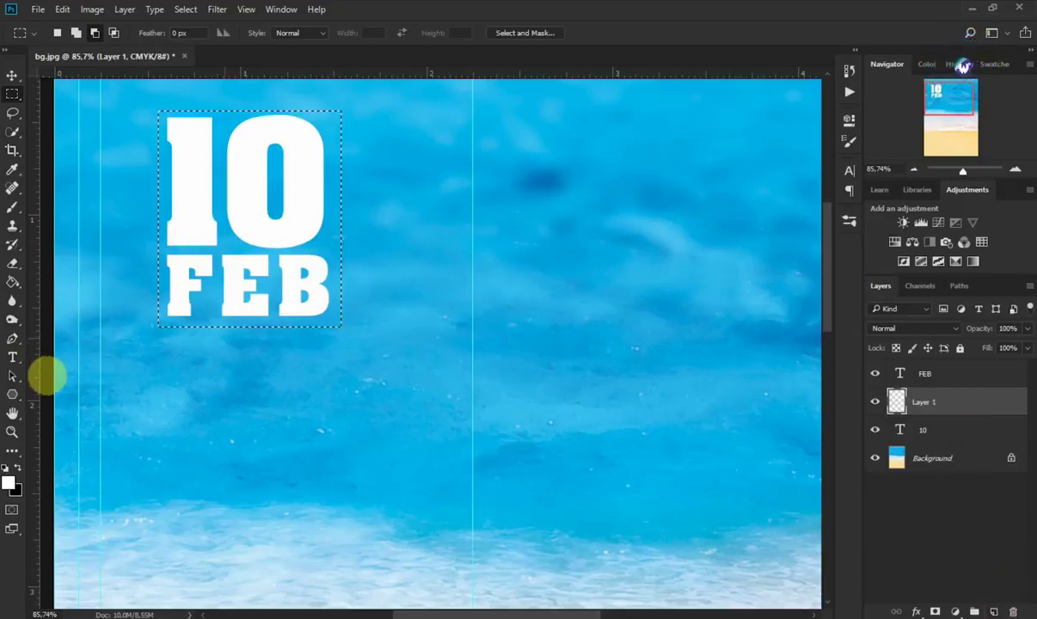
left_click(13, 281)
left_click(254, 215)
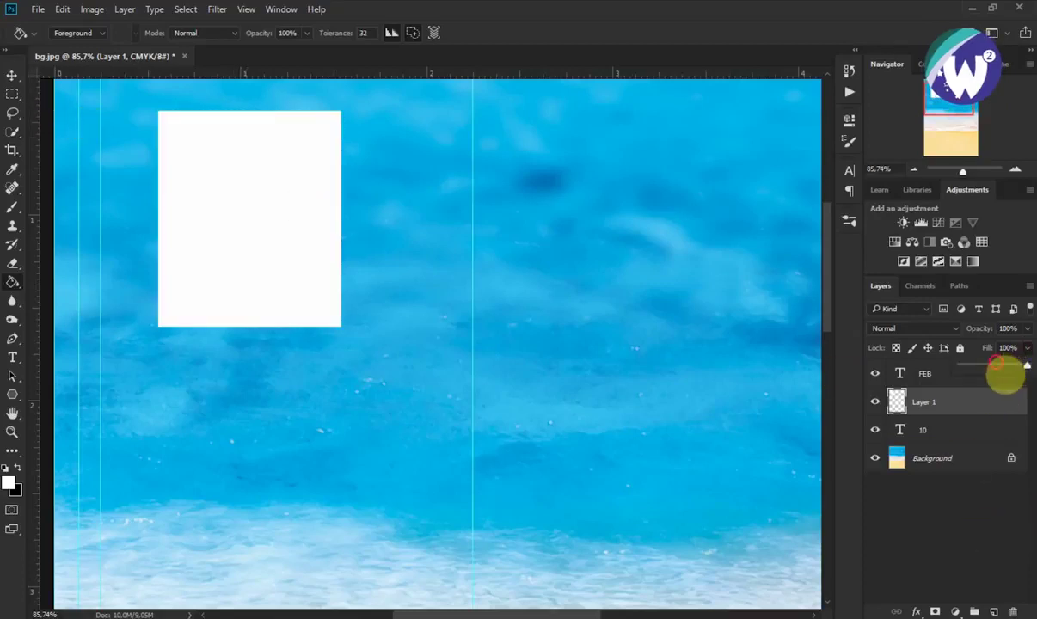
left_click_drag(995, 363, 961, 365)
left_click(914, 611)
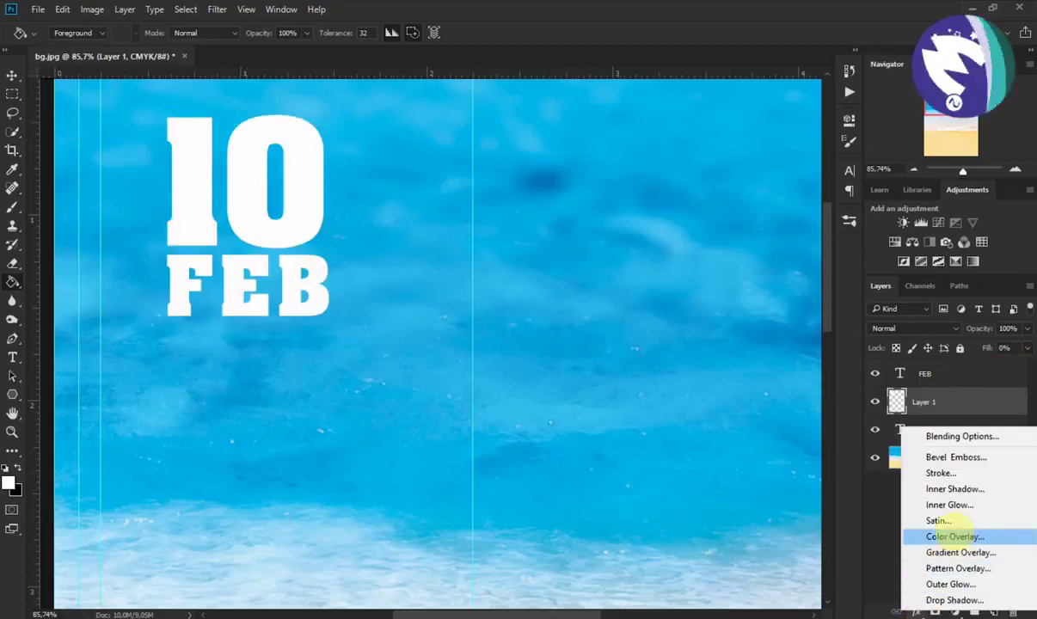
Add a 4 px white Stroke effect to the Layer 1 box
left_click(938, 473)
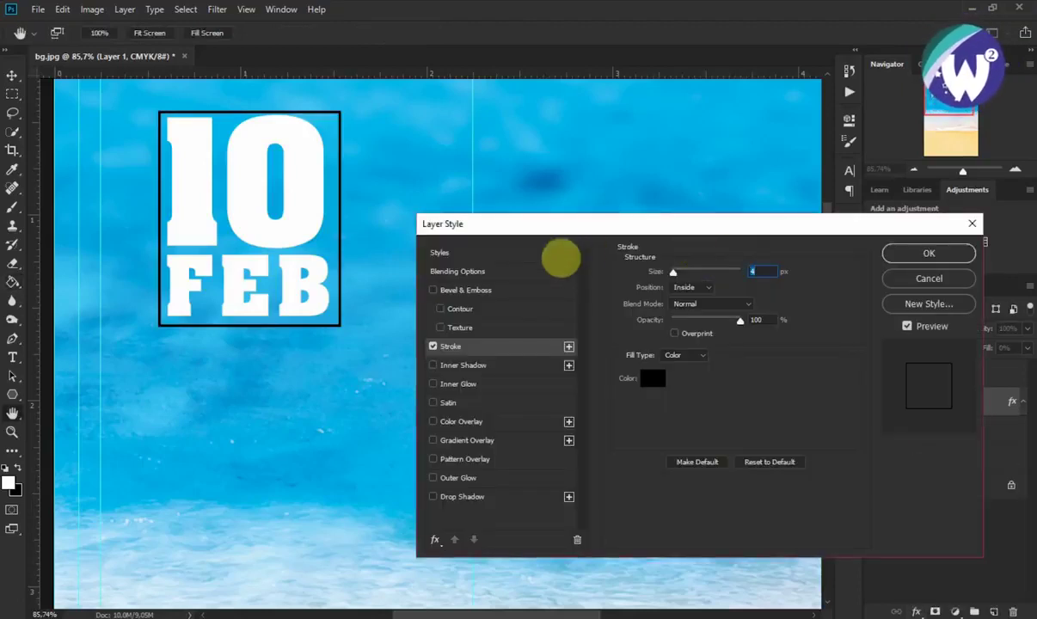
left_click(652, 376)
left_click(476, 291)
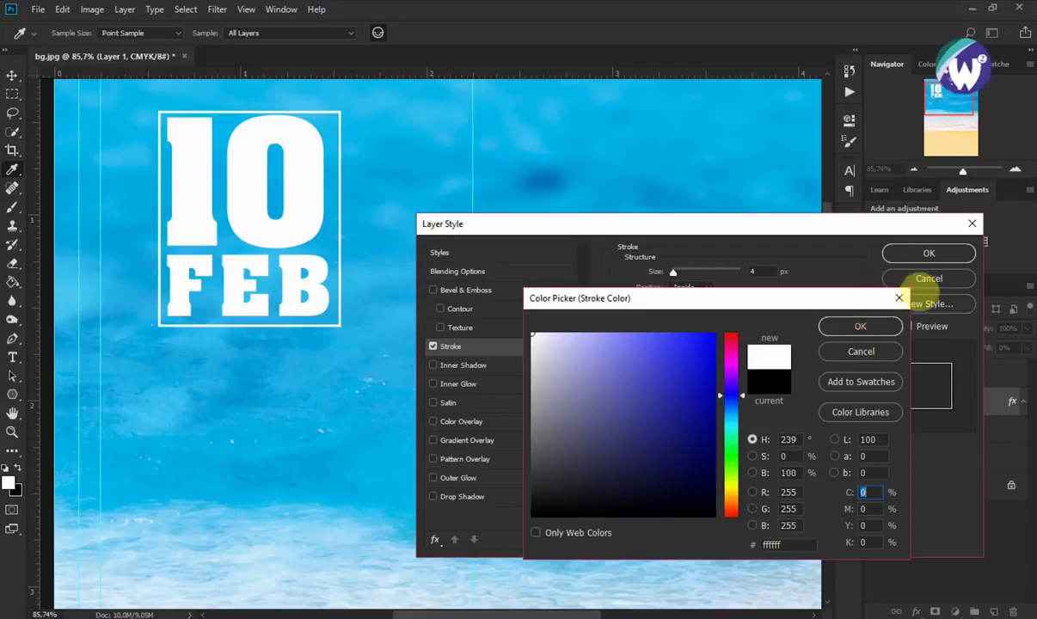
left_click(860, 328)
left_click(929, 253)
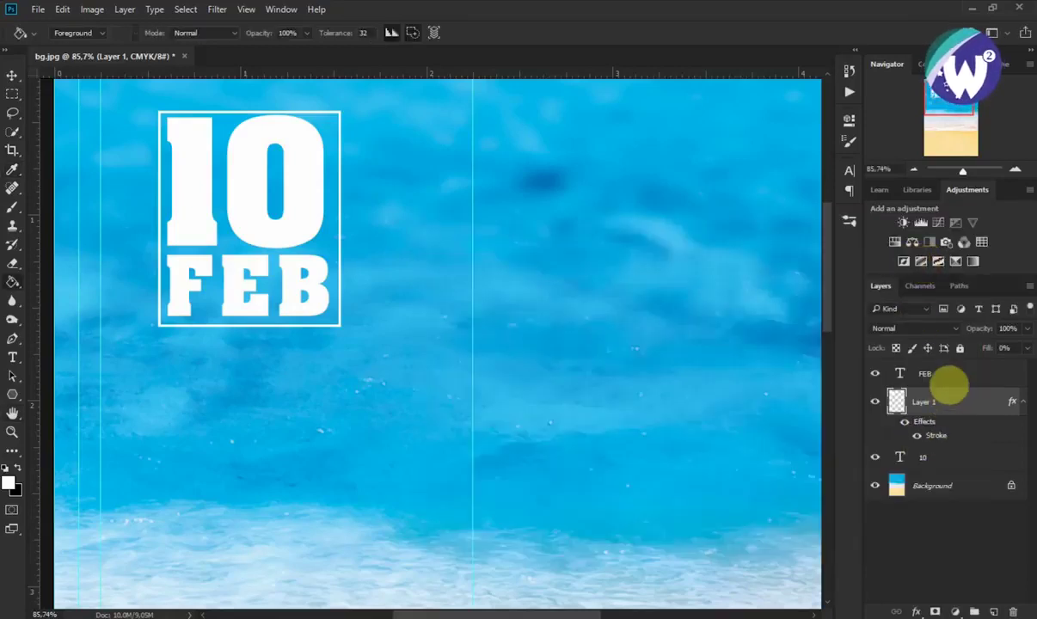
Move Layer 1 to the top and centre 10 and FEB horizontally and vertically in the box
left_click_drag(936, 411, 933, 368)
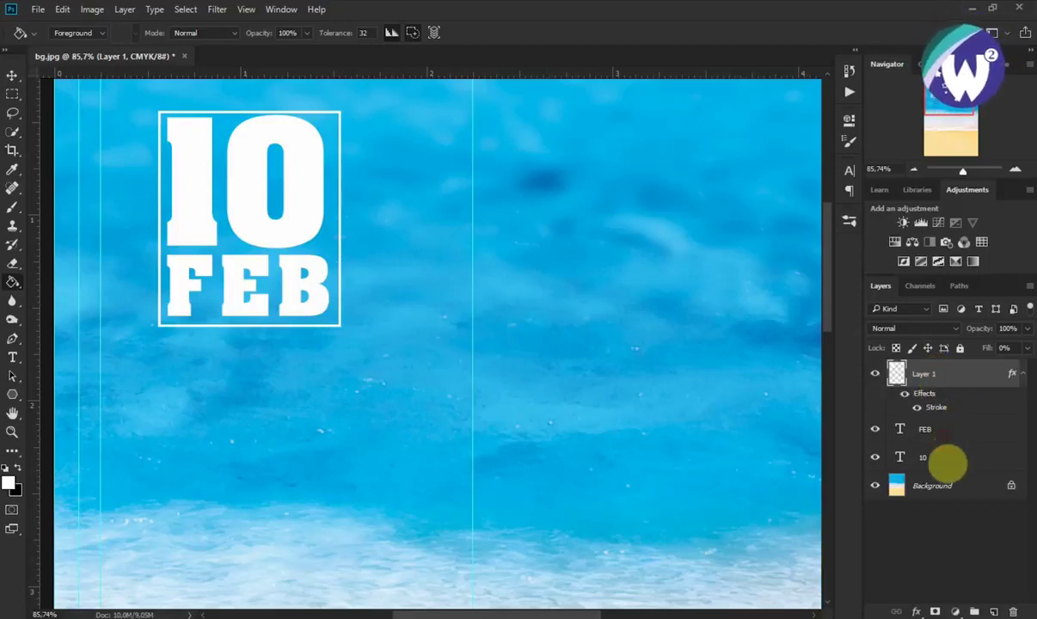
left_click(929, 429)
left_click(946, 458, "shift")
left_click(13, 77)
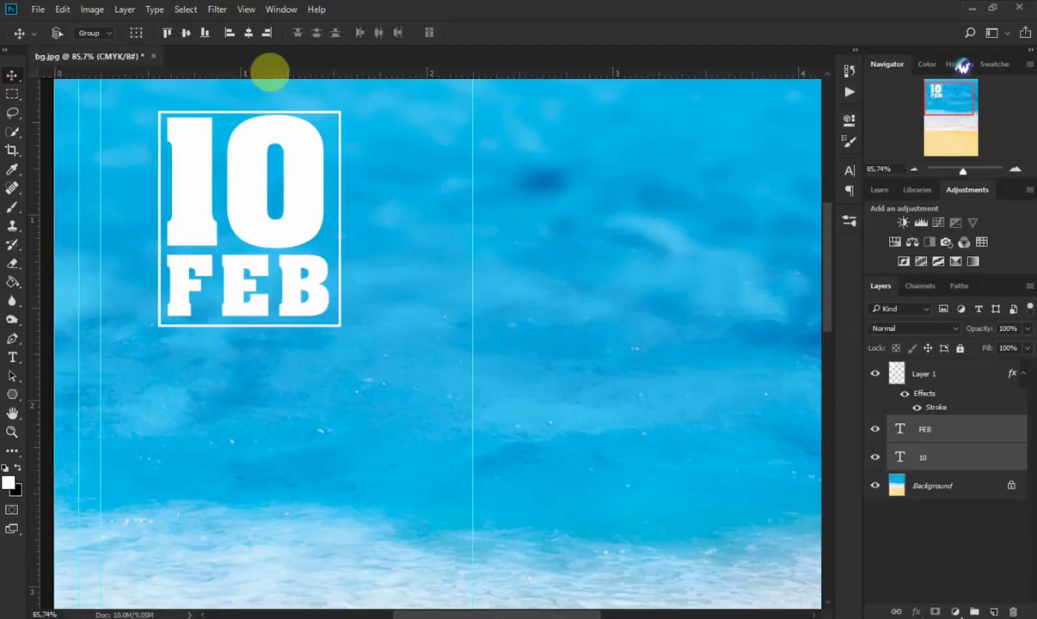
left_click(248, 33)
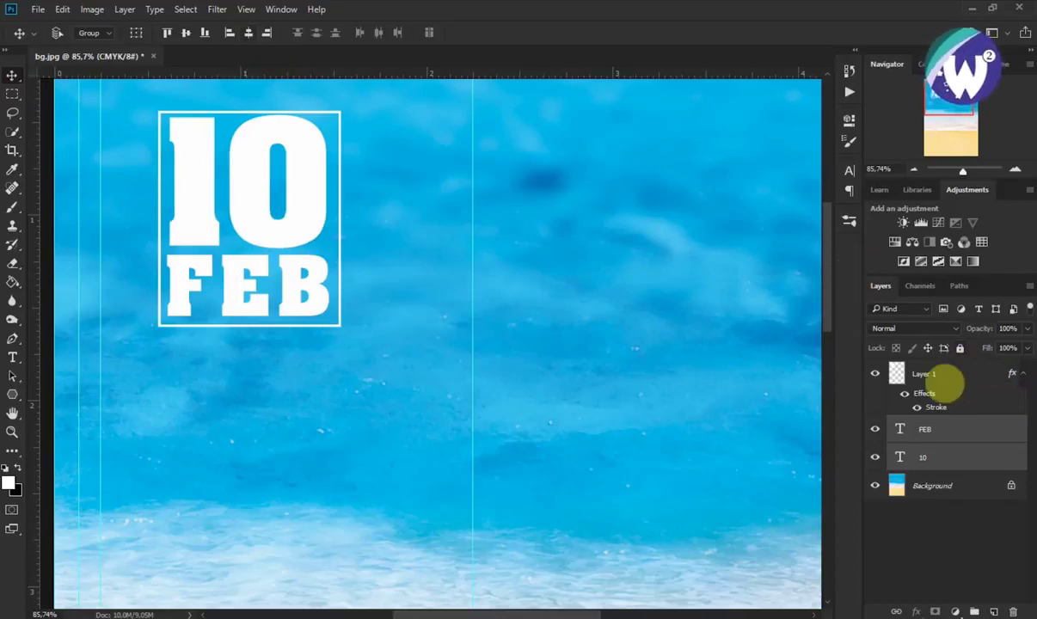
left_click(946, 379, "ctrl")
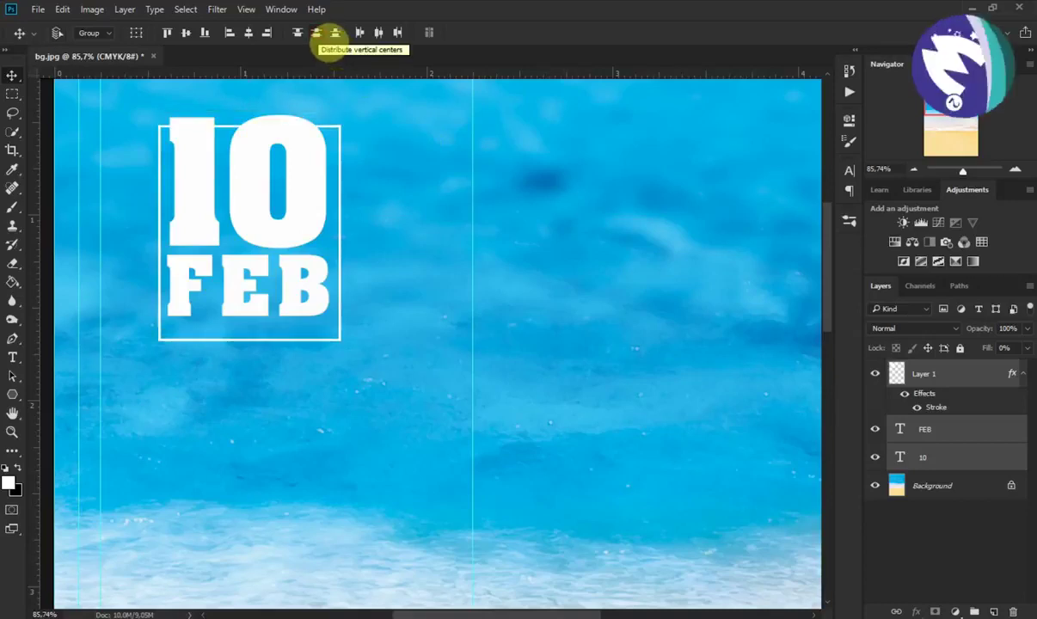
left_click(335, 32)
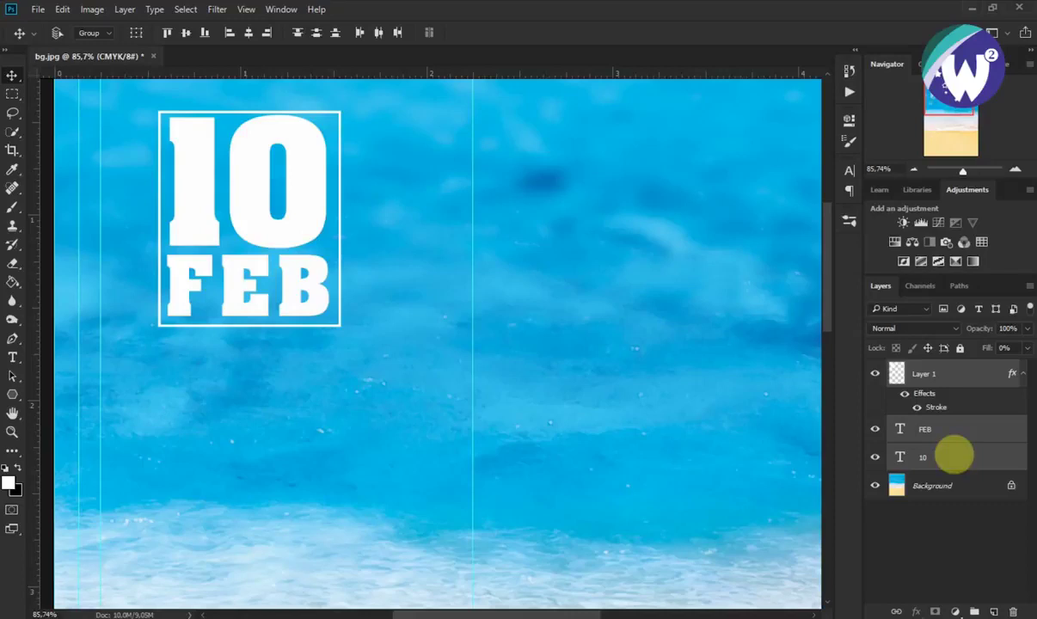
left_click(946, 437)
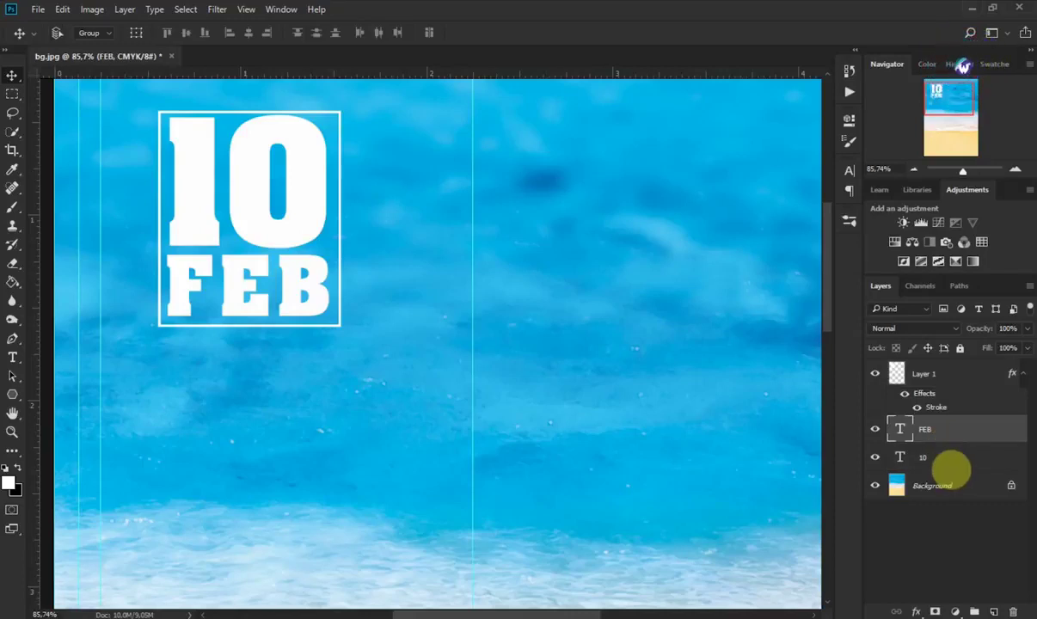
Give FEB a Drop Shadow with distance 3, spread 2 and size 3
left_click(917, 612)
key("Escape")
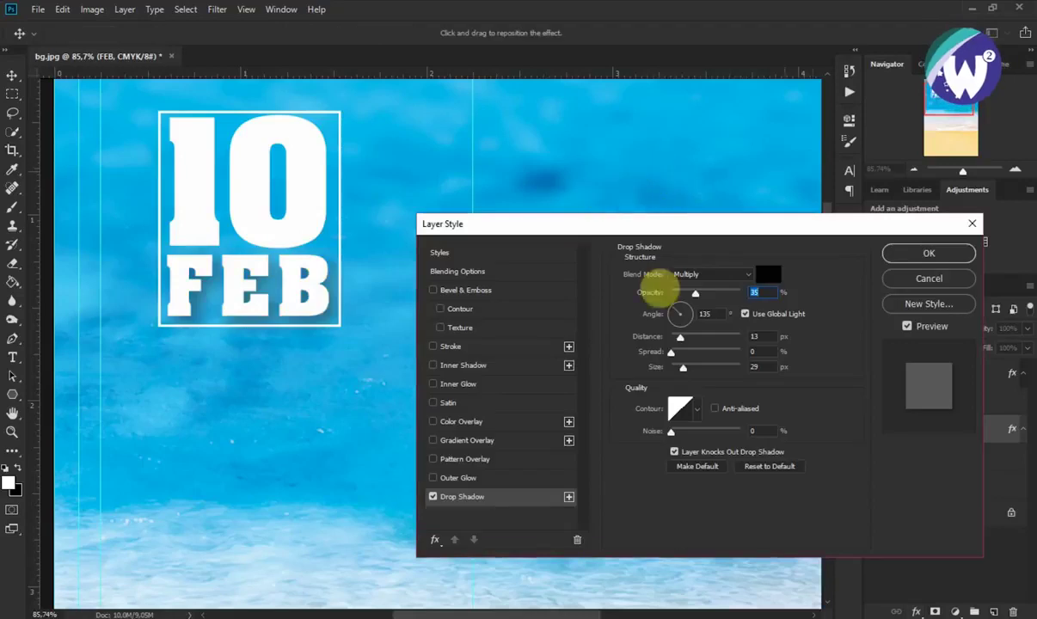
left_click_drag(740, 363, 753, 368)
type("3")
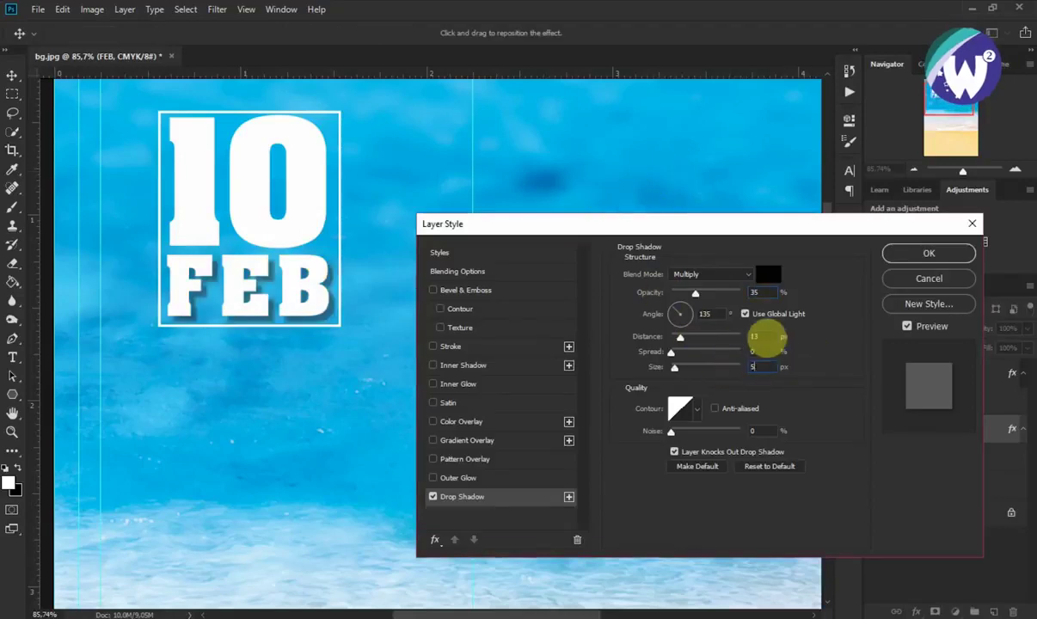
double_click(754, 337)
type("3")
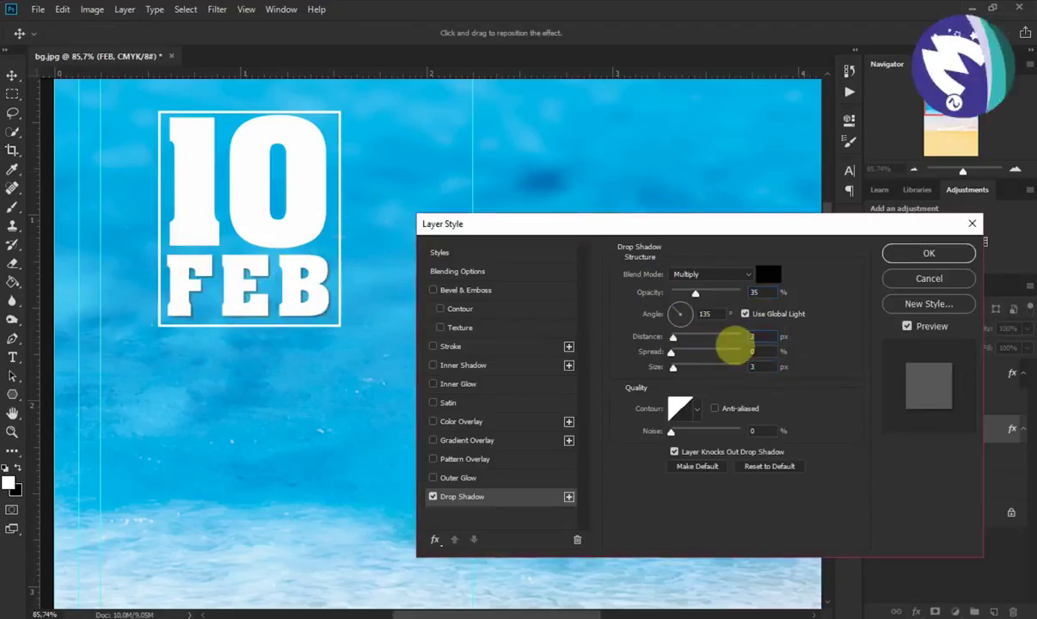
double_click(753, 352)
type("2")
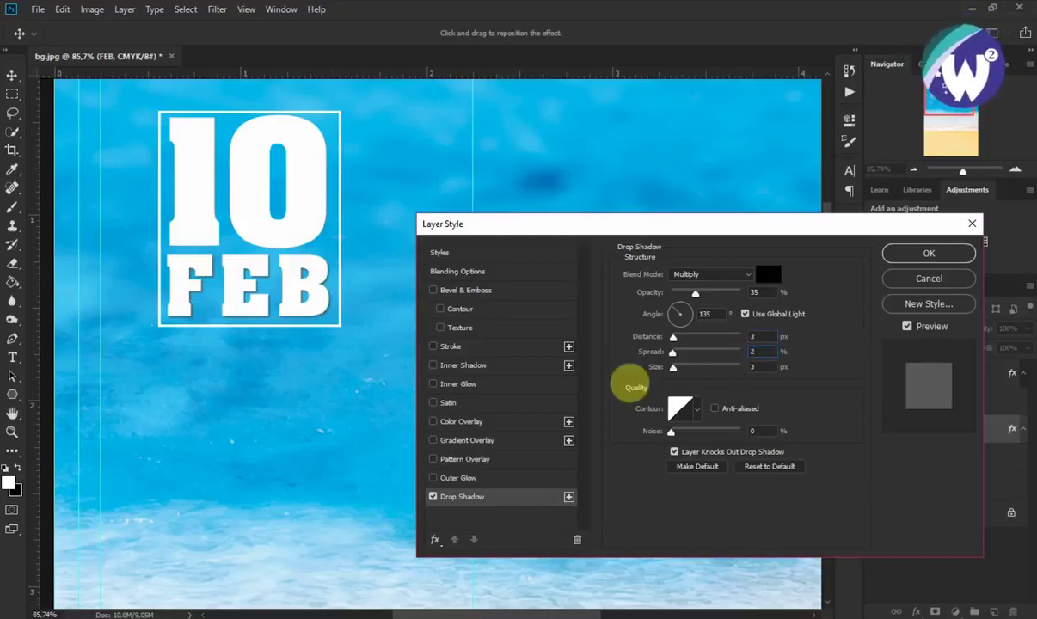
Add an Inner Shadow to FEB with size 3, distance 3 and a 45° angle
left_click(458, 368)
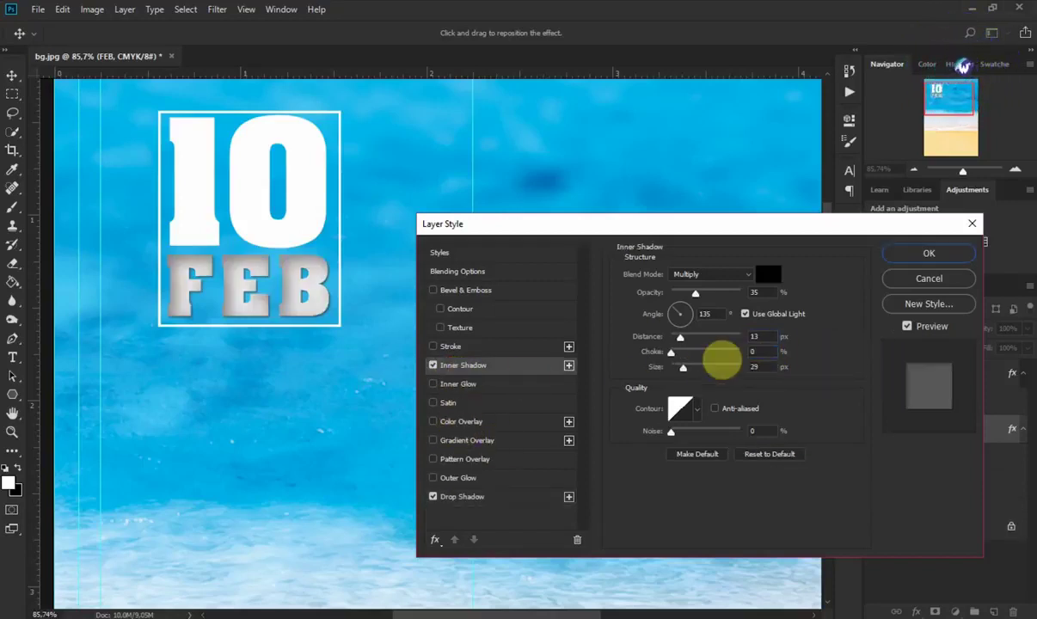
double_click(750, 370)
type("3")
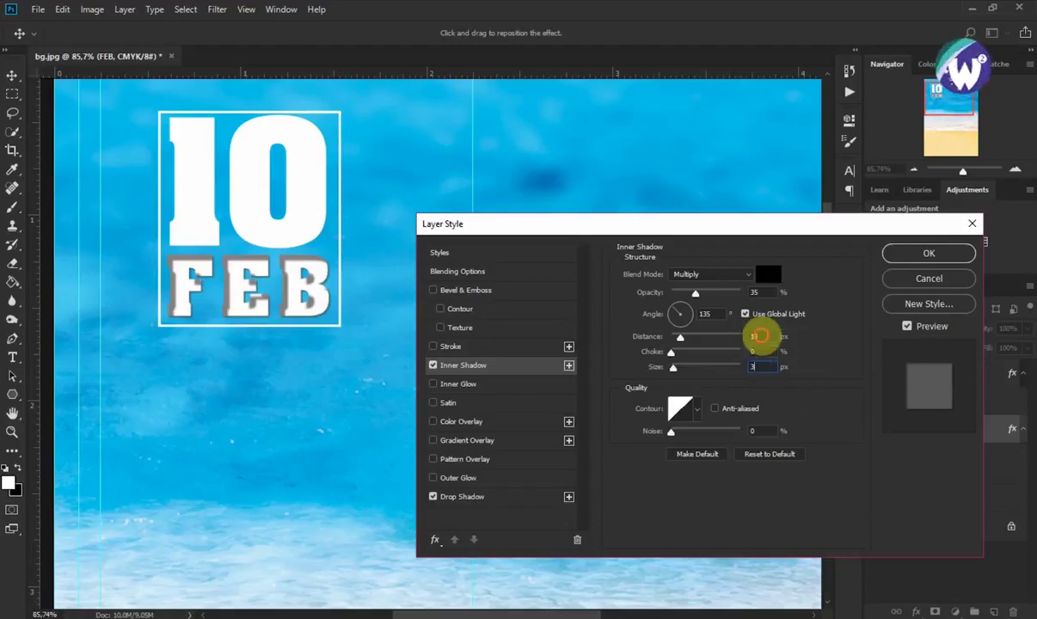
double_click(754, 336)
type("3")
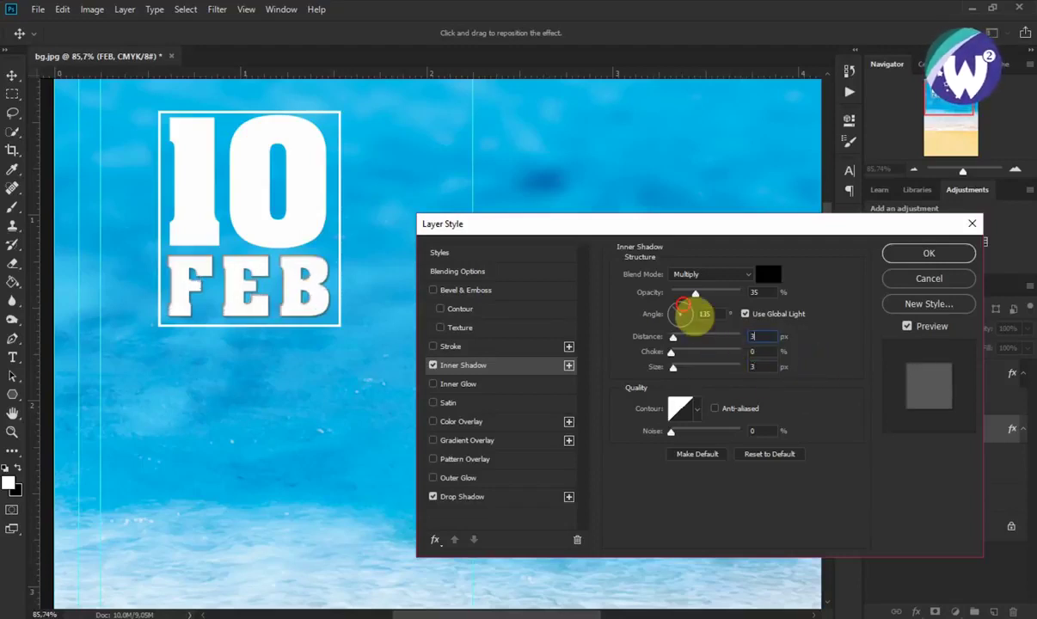
mouse_move(693, 308)
left_mouse_down()
mouse_move(697, 338)
mouse_move(695, 301)
left_mouse_up()
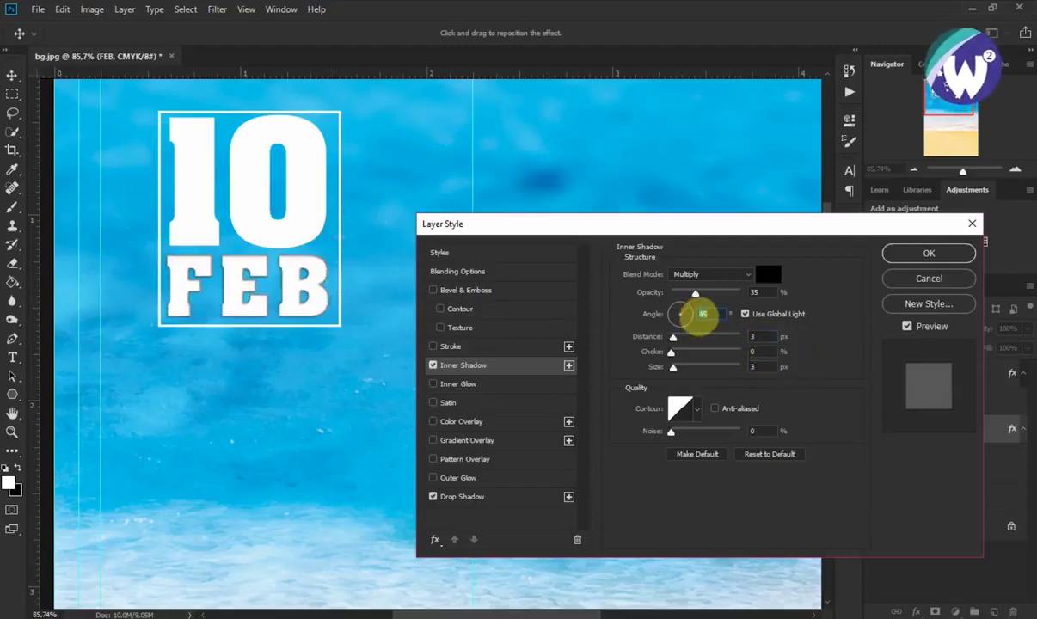
left_click(930, 253)
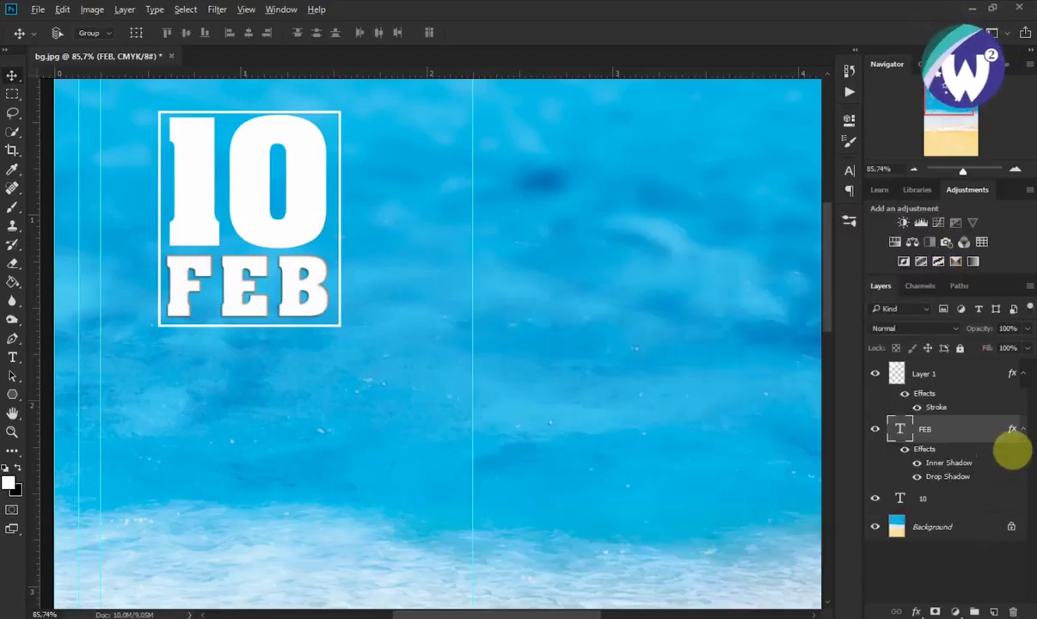
Copy FEB's shadow effects onto the 10 layer and the Layer 1 box
left_click_drag(1016, 460, 1007, 505)
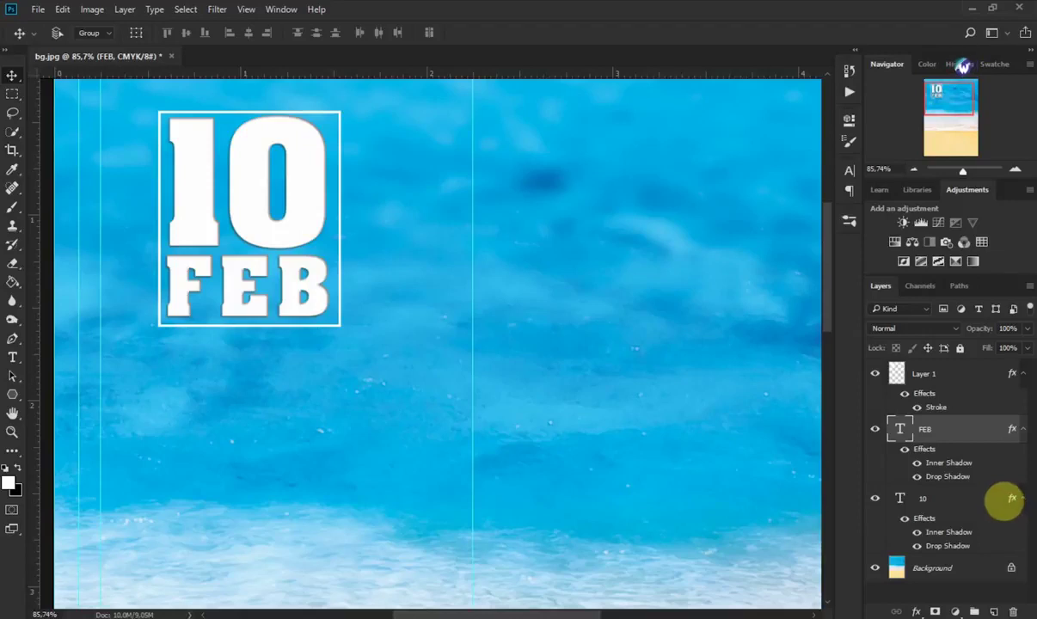
left_click(1023, 498)
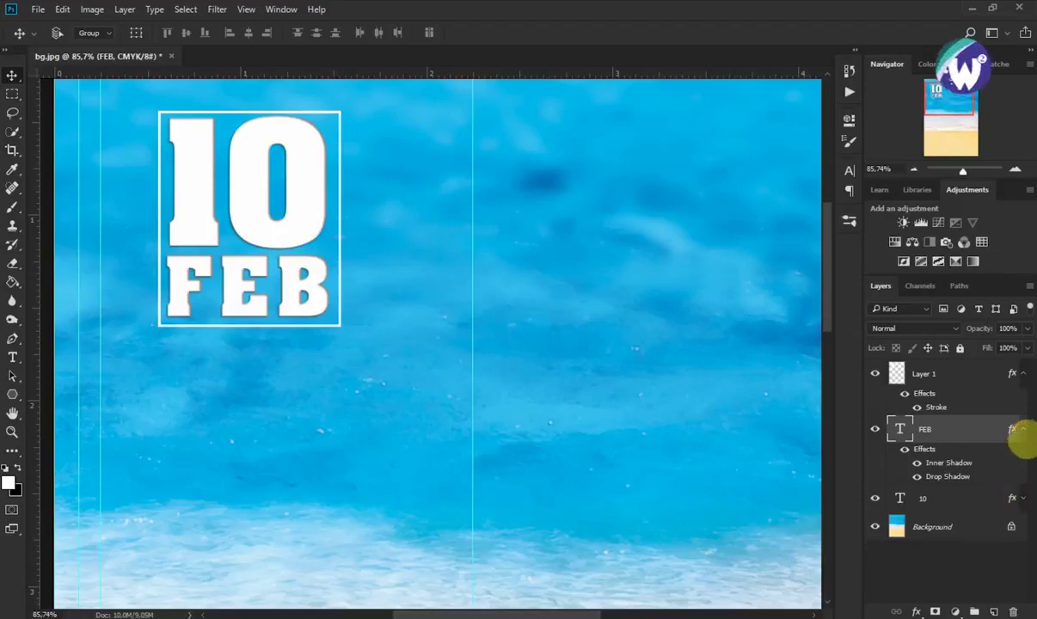
left_click(1023, 430)
left_click_drag(1017, 435, 1010, 378)
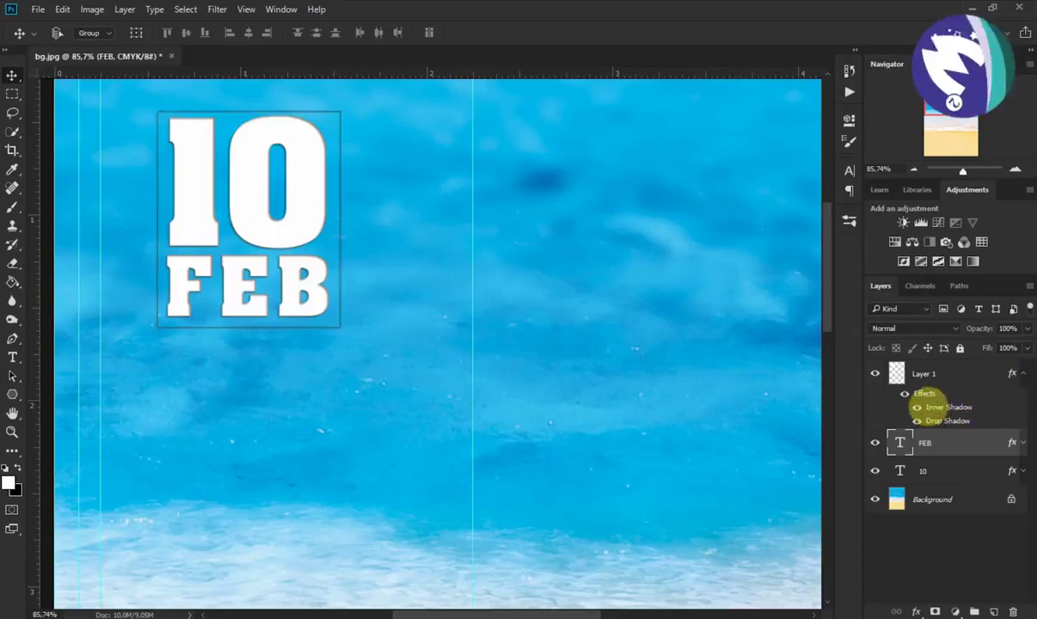
Re-enable the 4 px white Stroke on Layer 1
double_click(912, 397)
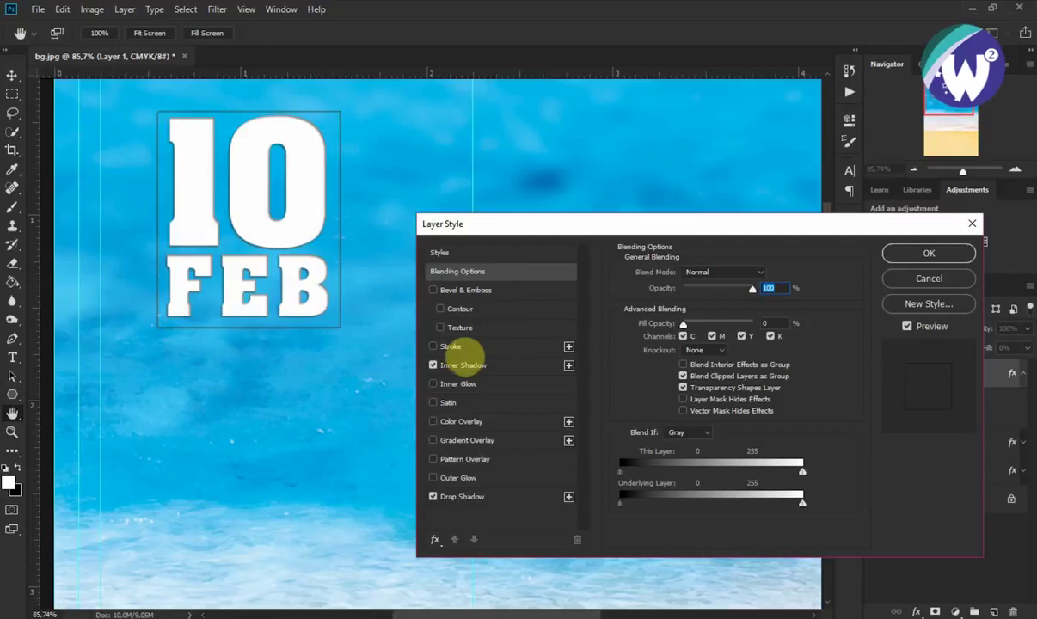
left_click(453, 347)
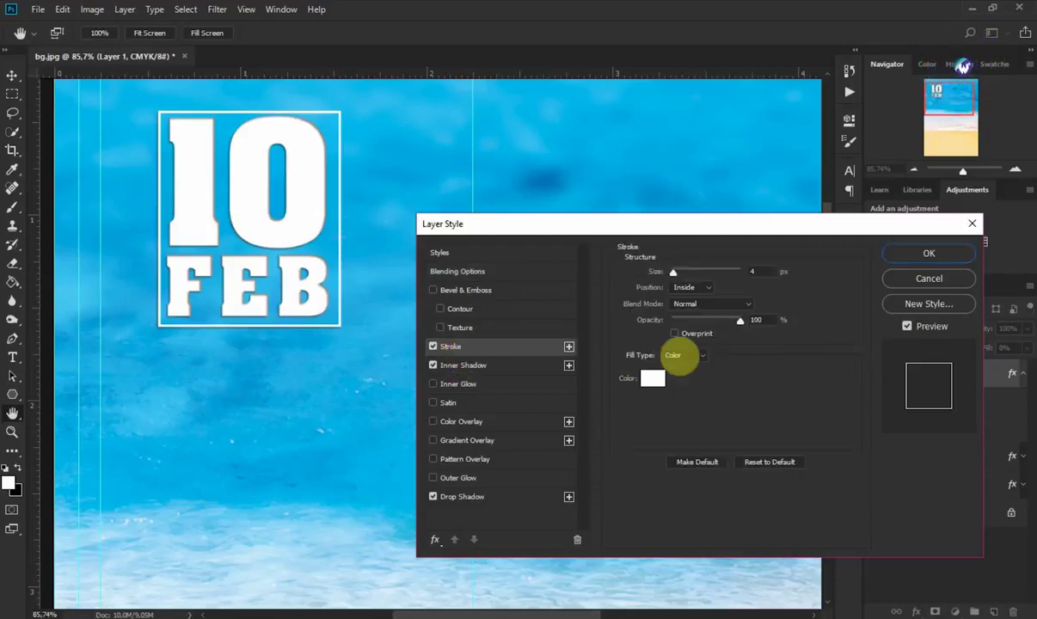
left_click(928, 254)
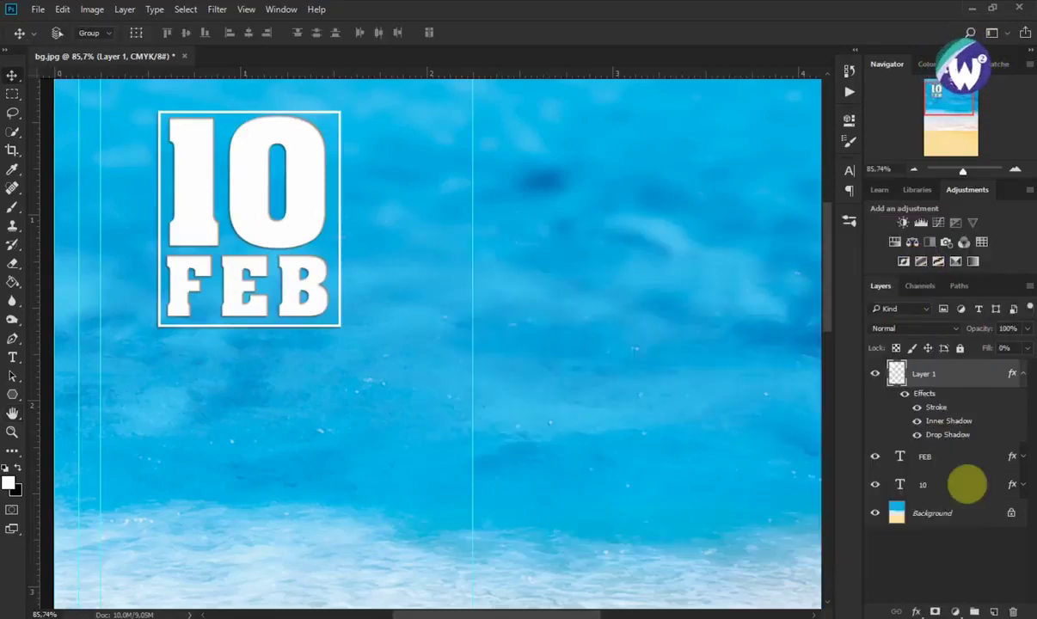
Group FEB and 10, nest them with Layer 1 in Group 2, and align the text to the box
left_click(943, 463)
left_click(939, 484, "shift")
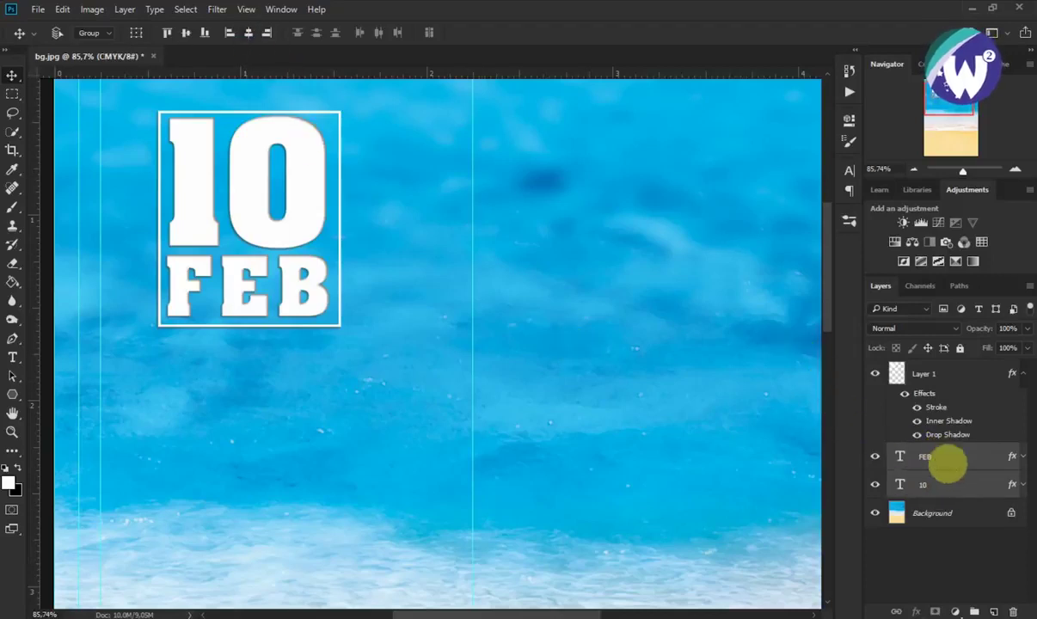
key("ctrl+g")
left_click(924, 373)
key("shift+0")
left_click(248, 33)
left_click(197, 35)
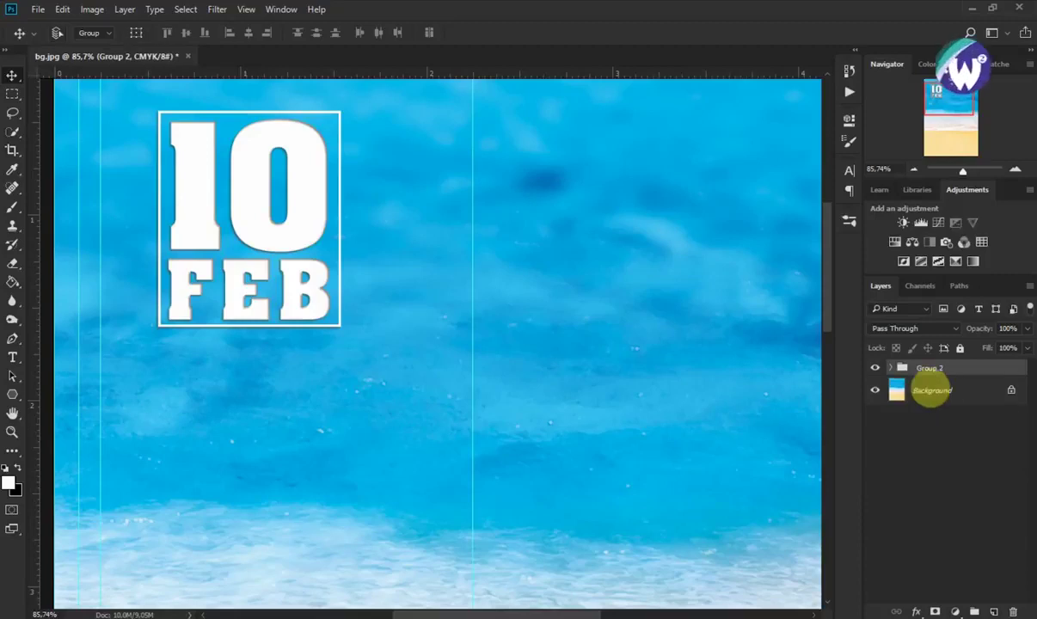
Rename the date group to 'Date' and give it a red colour label
double_click(931, 369)
type("Date")
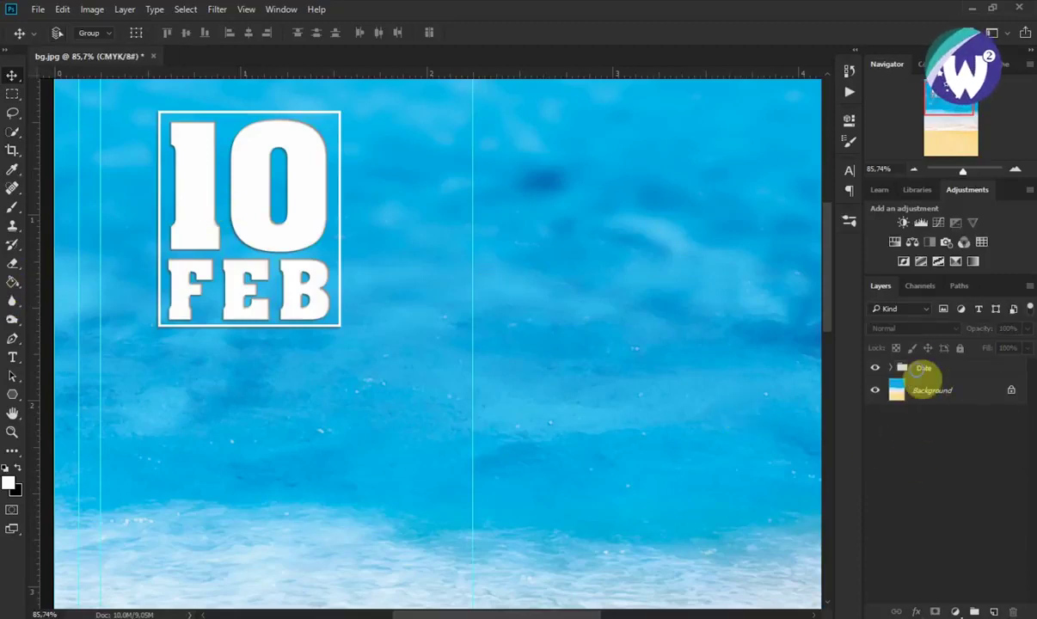
right_click(893, 375)
left_click(829, 515)
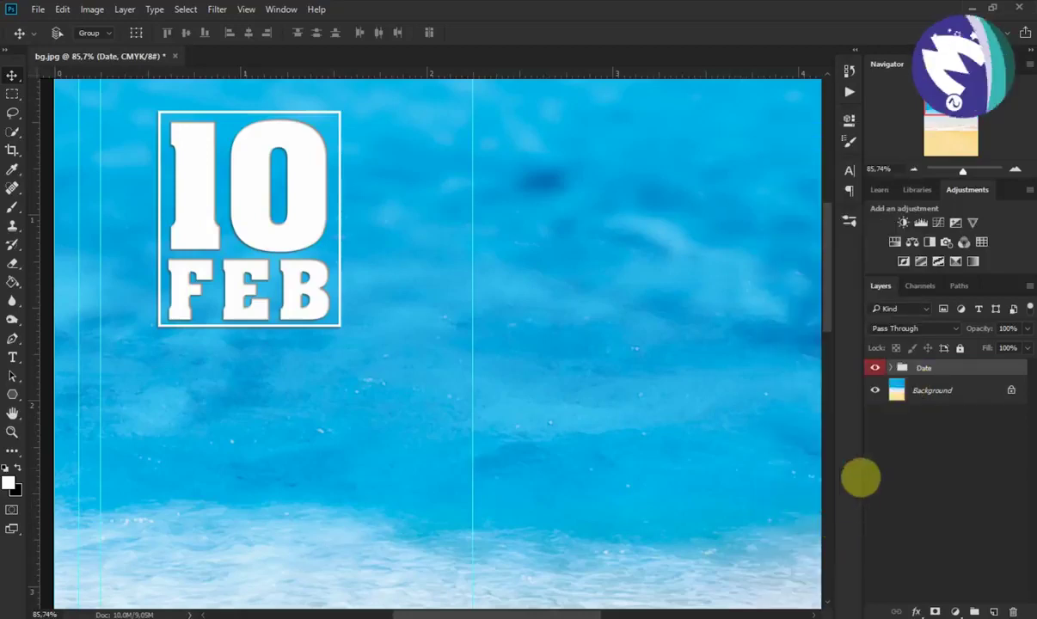
Scale the Date group to 75% and fit it into the flyer's top-left corner at the margin guides
scroll(453, 538, "down", 2)
scroll(453, 538, "down", 1)
left_click_drag(359, 354, 323, 327)
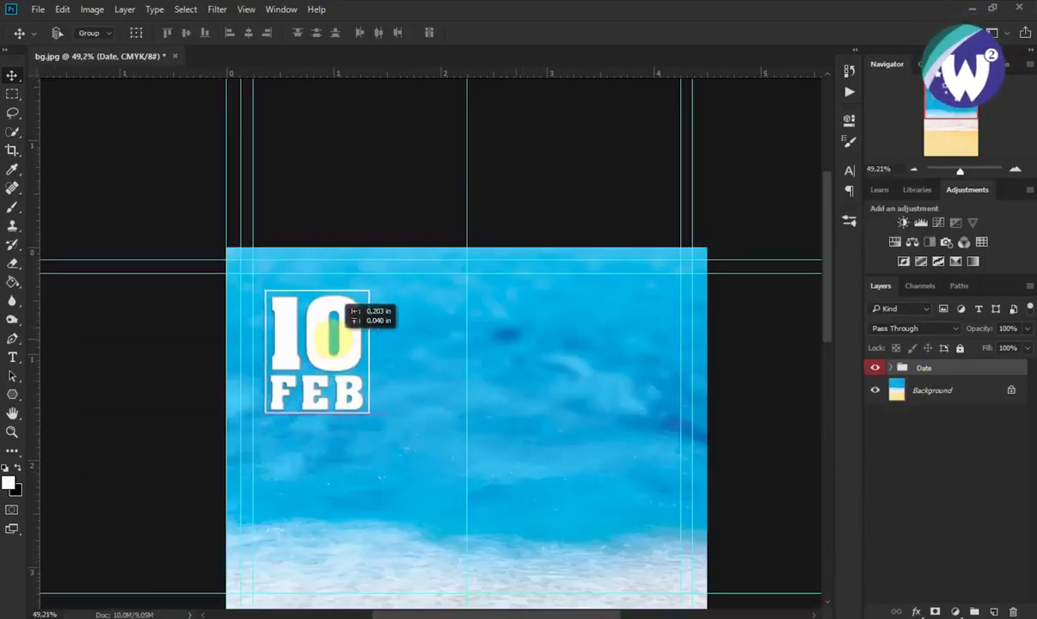
key("ctrl+t")
left_click_drag(342, 382, 317, 352)
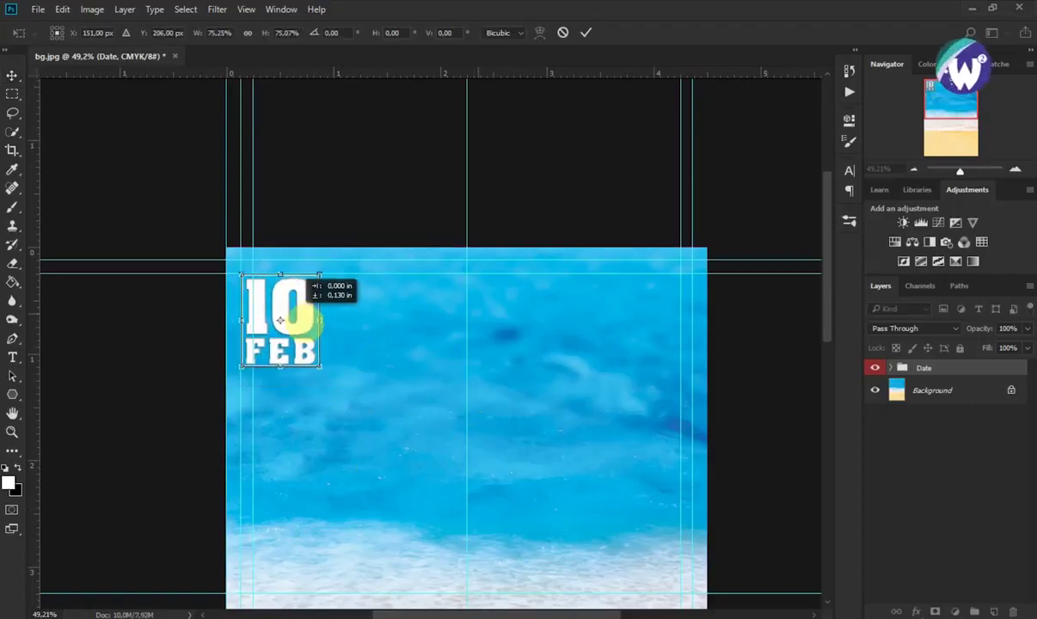
left_click(589, 32)
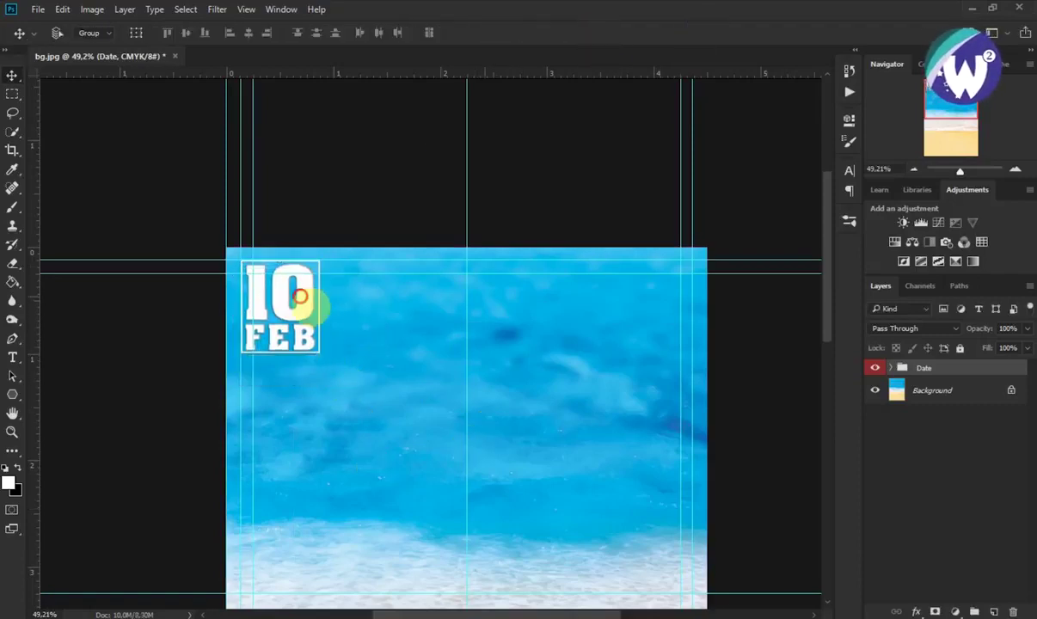
left_click_drag(306, 301, 301, 299)
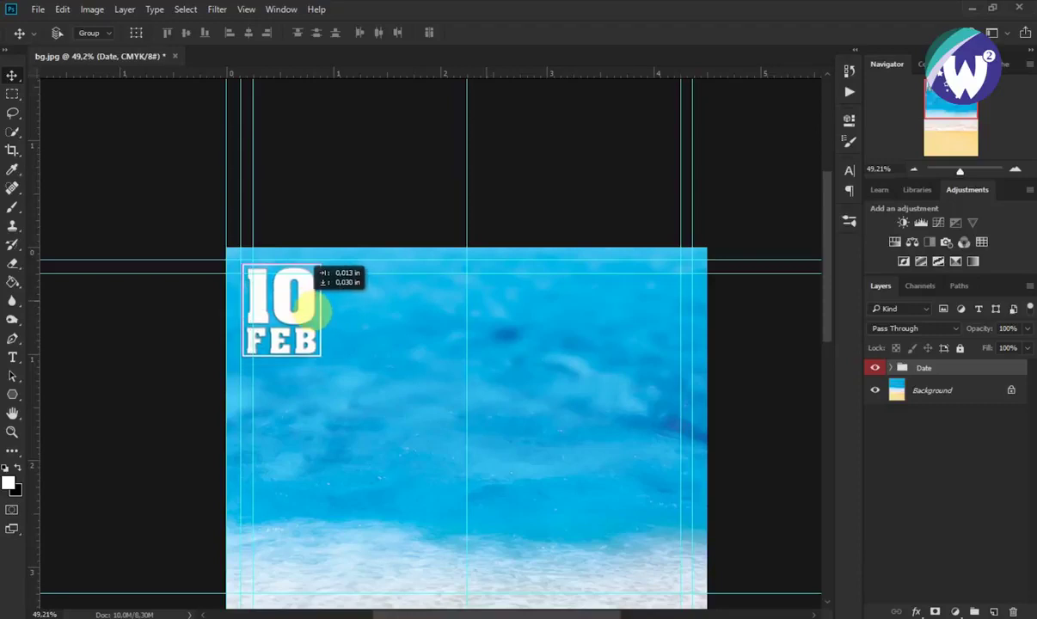
scroll(358, 401, "up", 1)
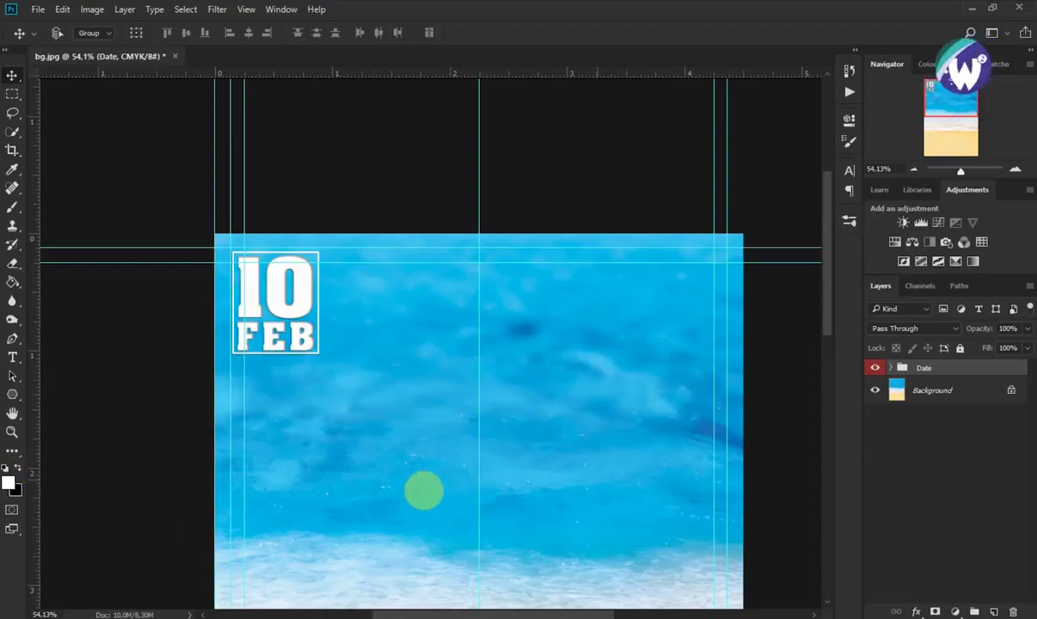
scroll(424, 378, "down", 3)
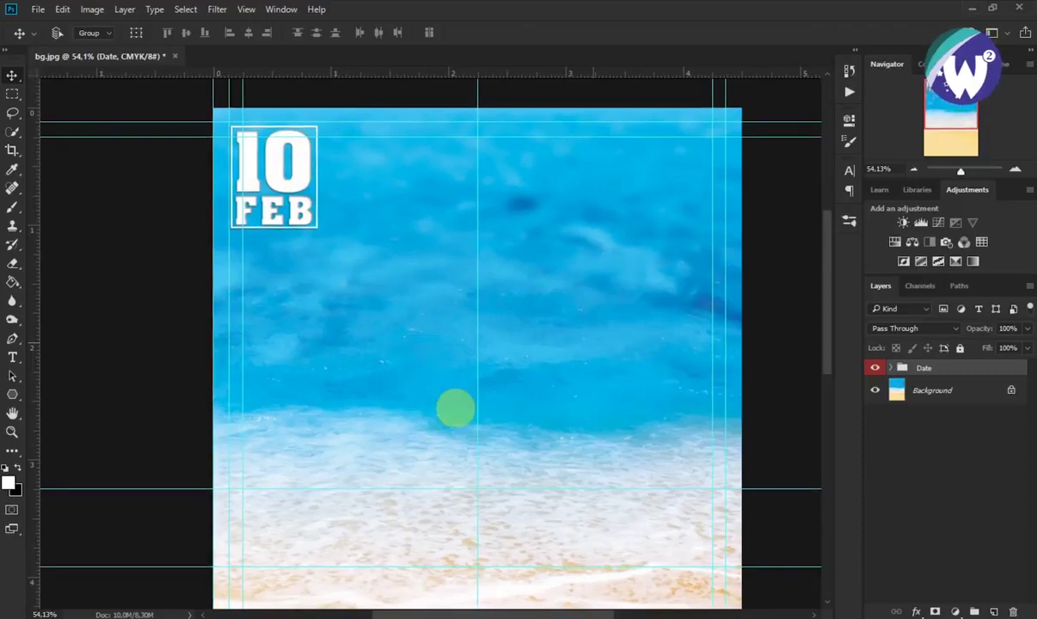
scroll(455, 408, "down", 3, "alt")
scroll(442, 387, "up", 2)
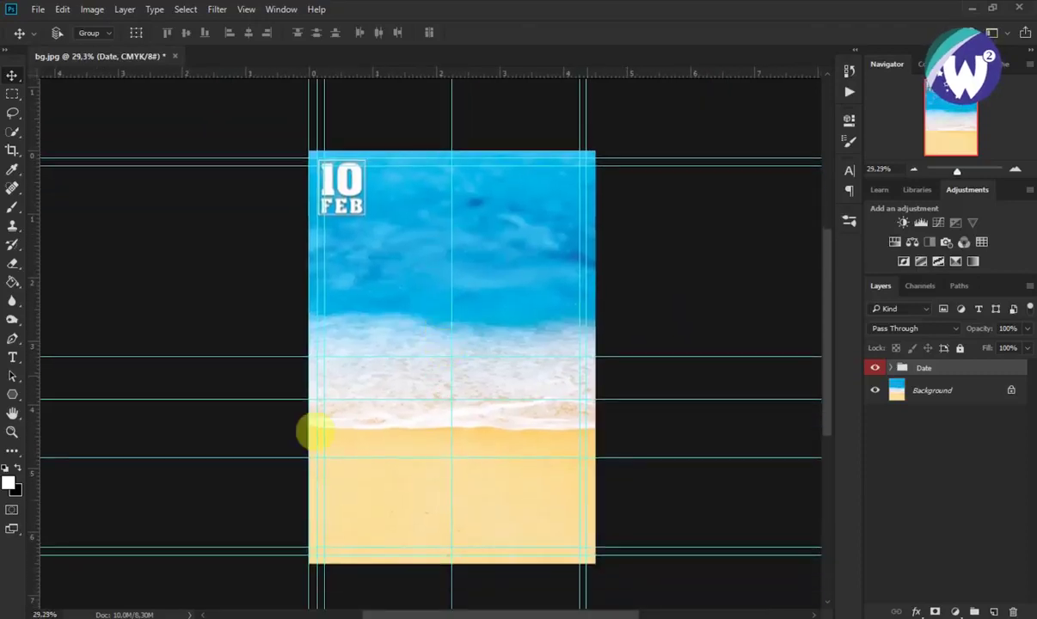
Draw a 1202 × 153 px white rounded rectangle with 21 px corners along the bottom of the sand
left_click(12, 94)
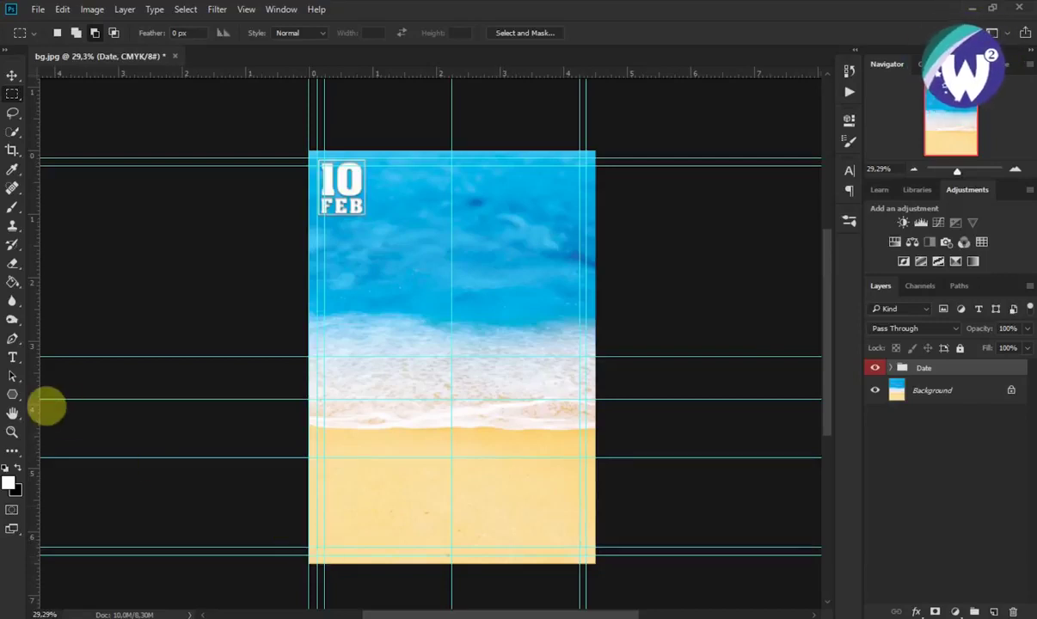
left_click(13, 396)
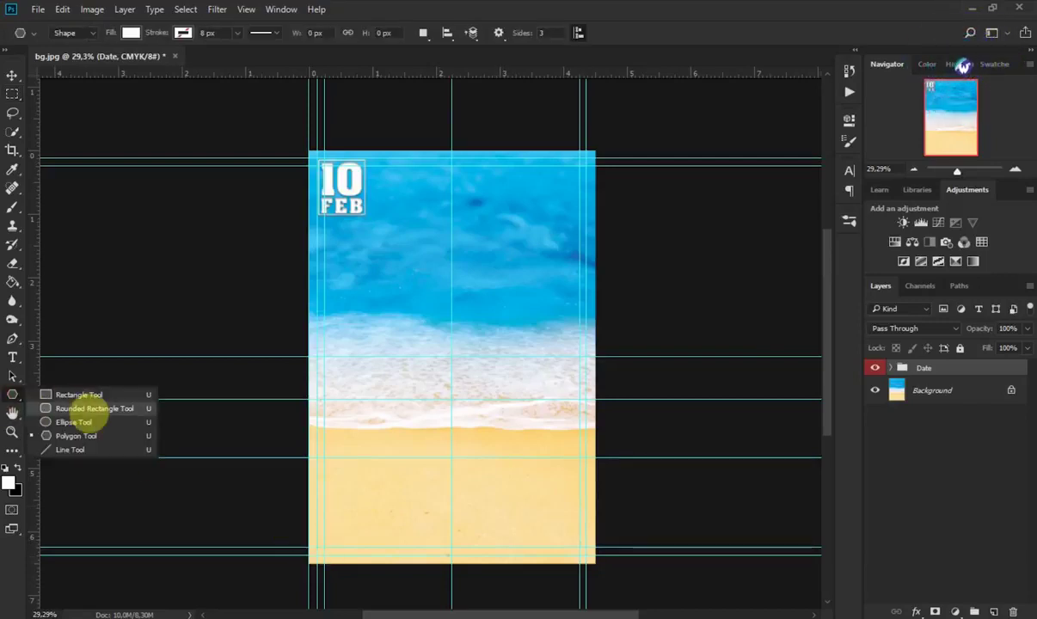
left_click(91, 410)
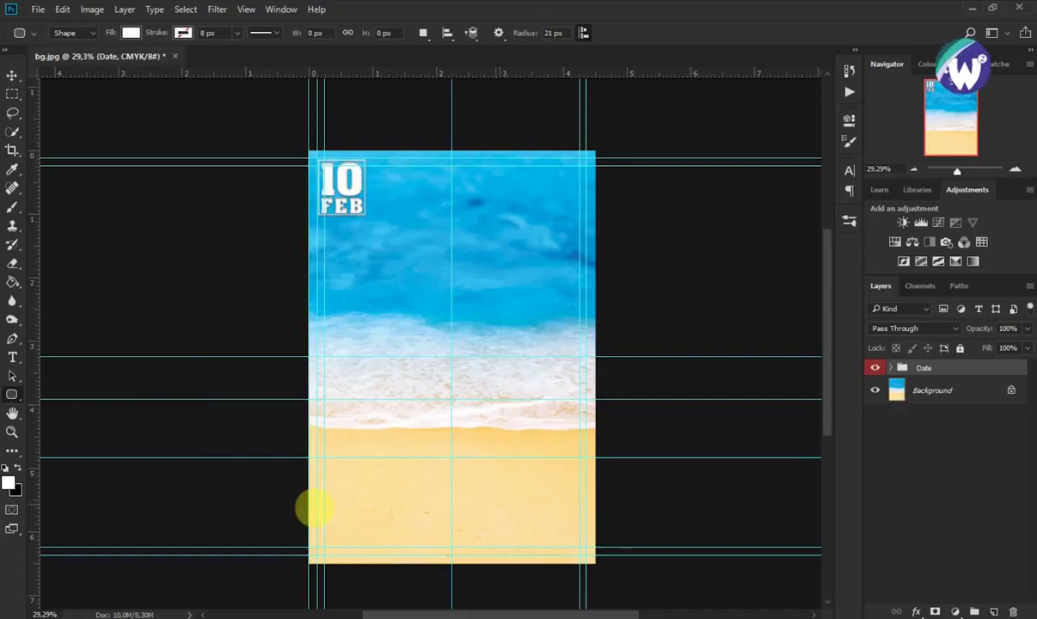
left_click_drag(325, 524, 578, 555)
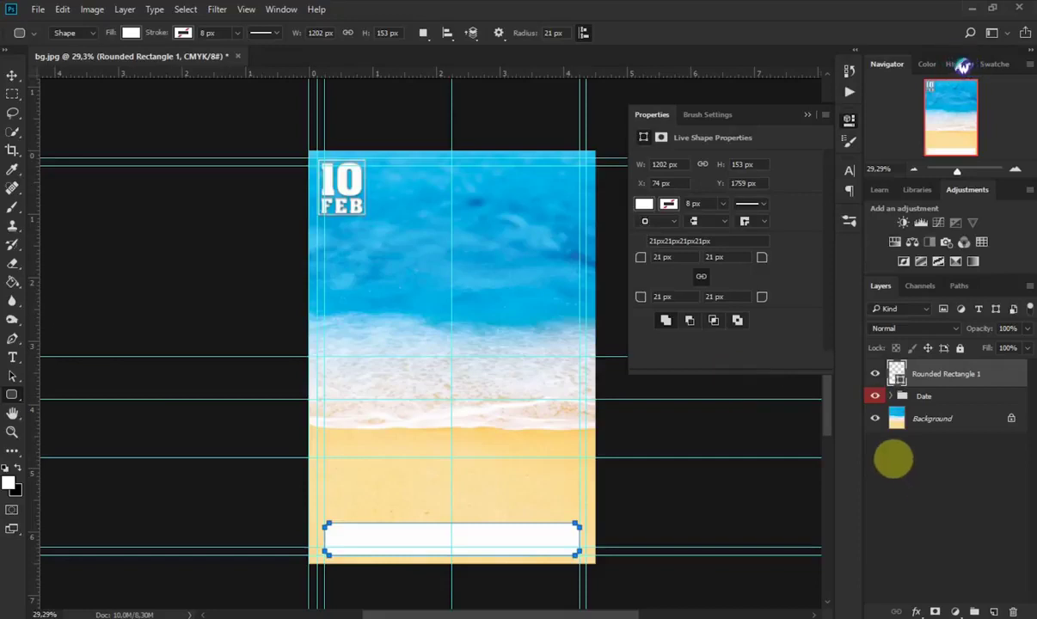
left_click(514, 540, "ctrl")
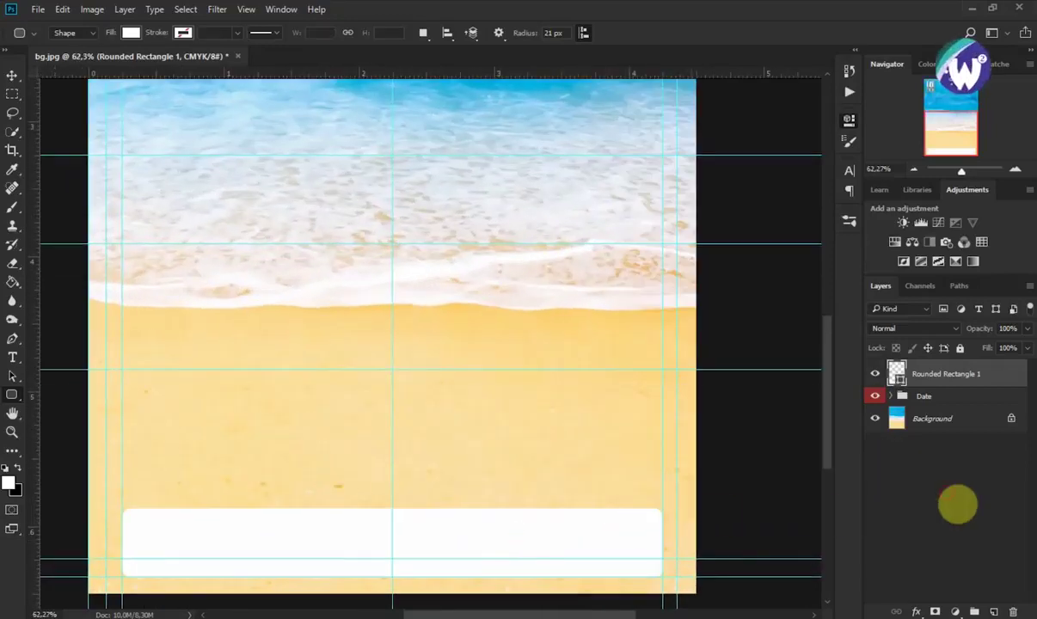
left_click(958, 505)
left_click(927, 384)
Give the bar a 4 px black inside Stroke at 14% opacity
left_click(916, 611)
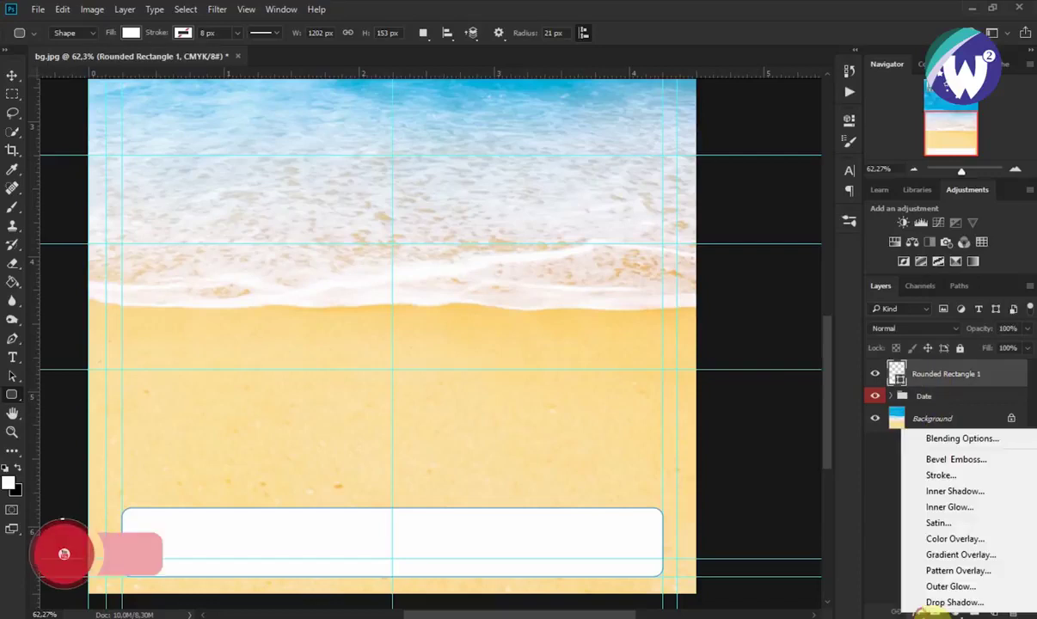
left_click(936, 605)
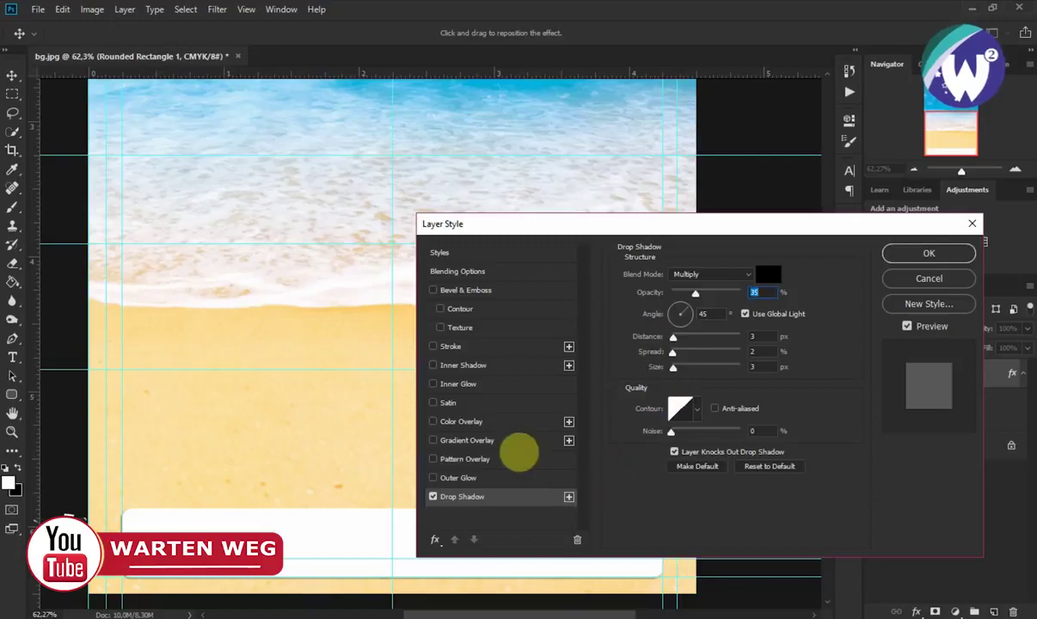
left_click(449, 346)
left_click(654, 373)
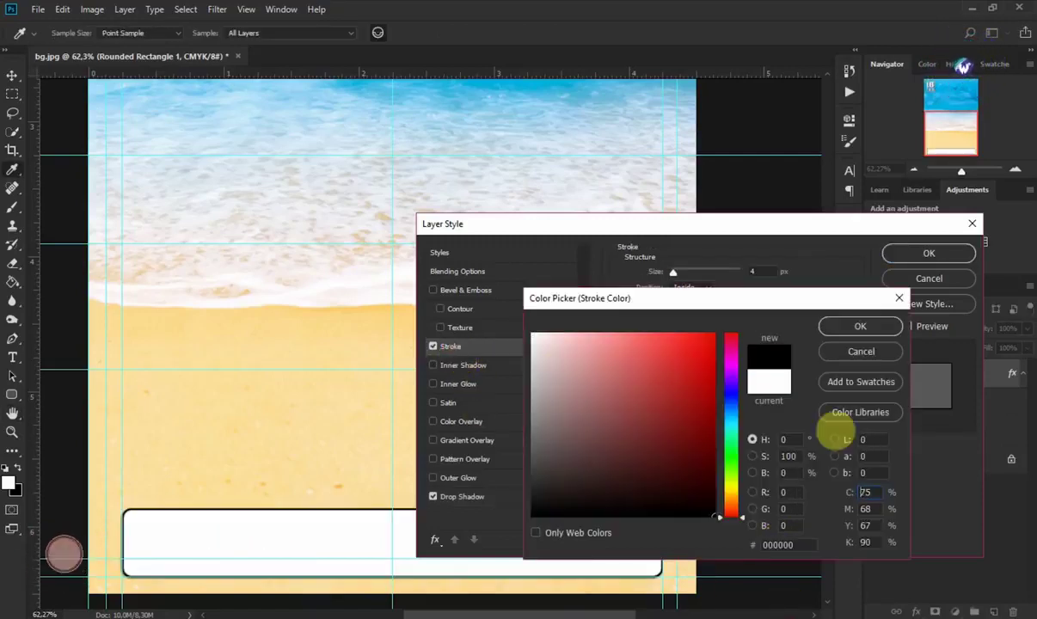
left_click(860, 326)
left_click_drag(740, 320, 695, 331)
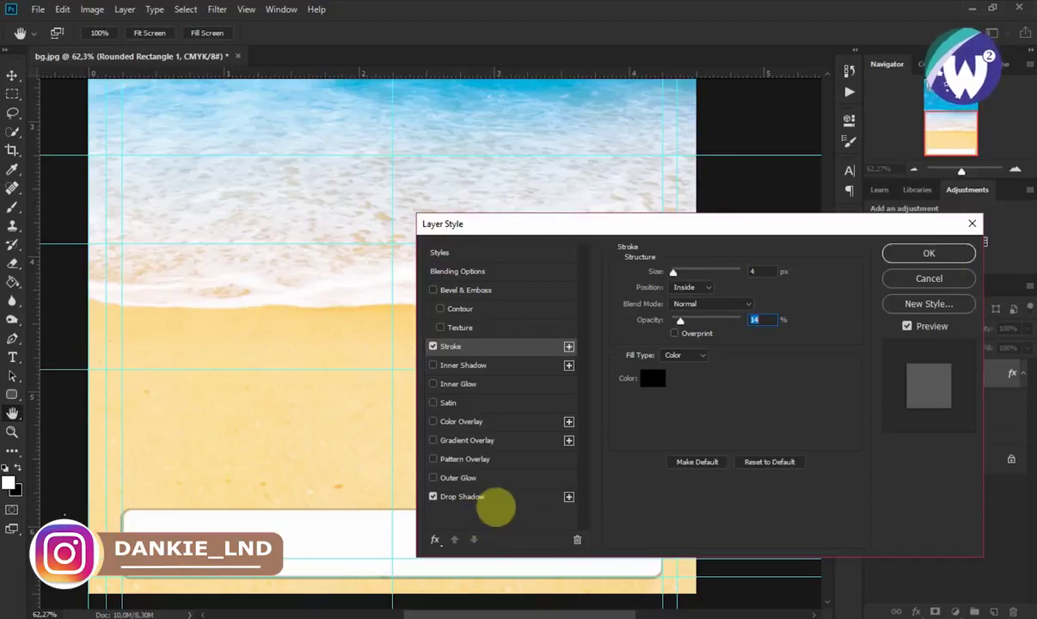
Add a Drop Shadow with size 5, distance 5 and spread 3, and apply the style
left_click(481, 498)
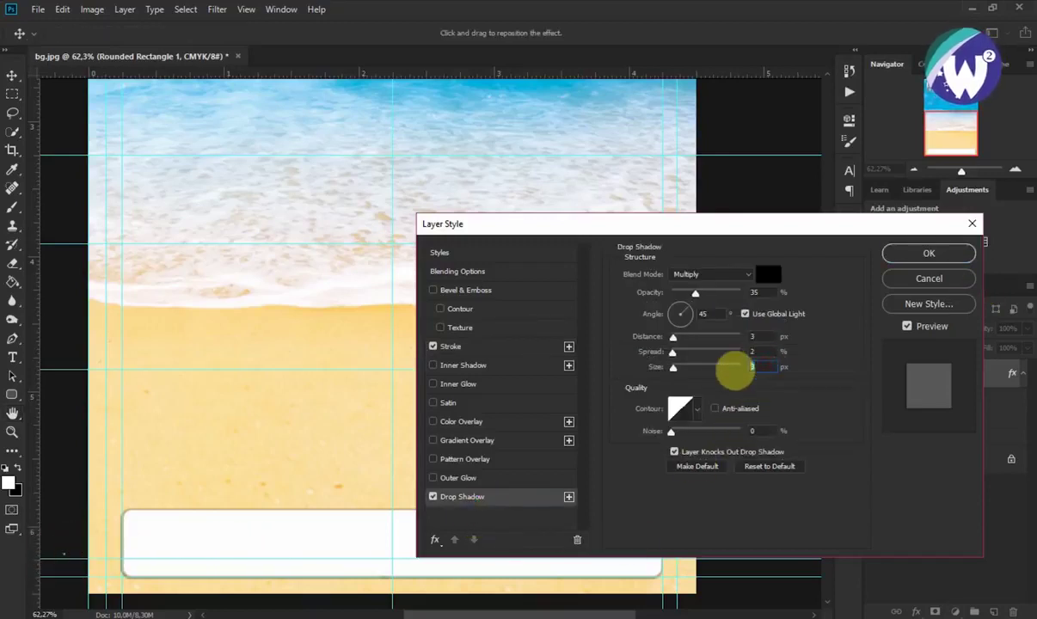
type("5")
double_click(753, 336)
type("5")
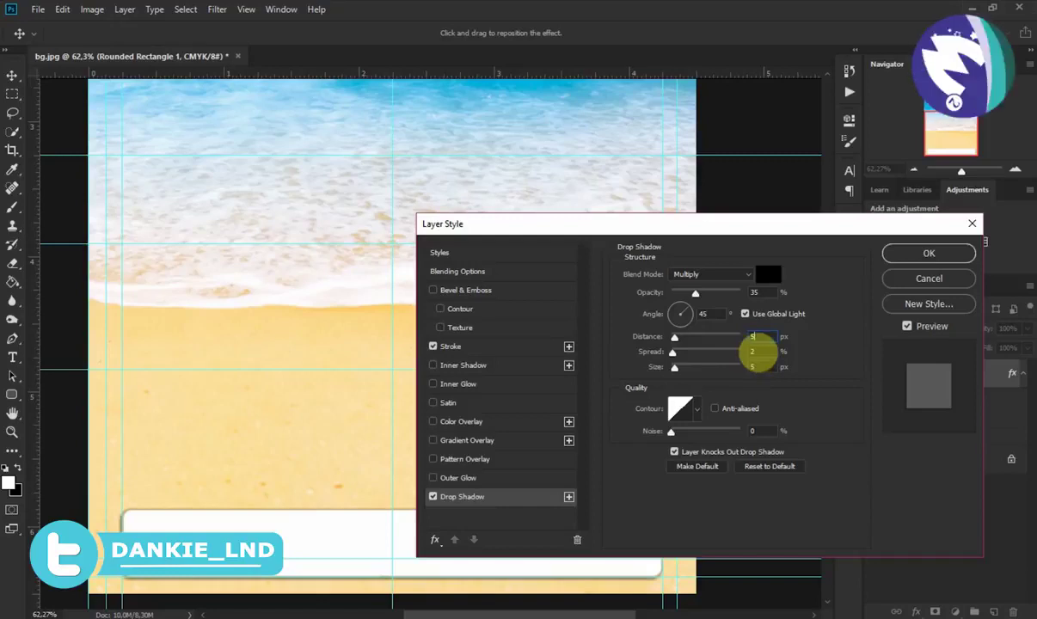
double_click(753, 351)
type("3")
left_click(928, 253)
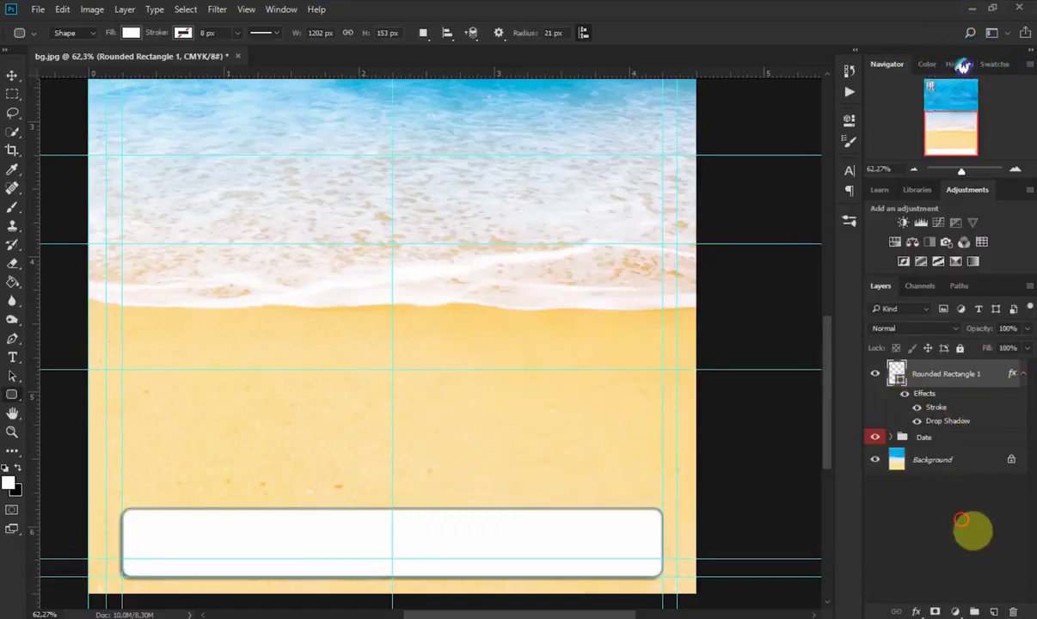
Check the bar's fill colour and keep it white
left_click(964, 521)
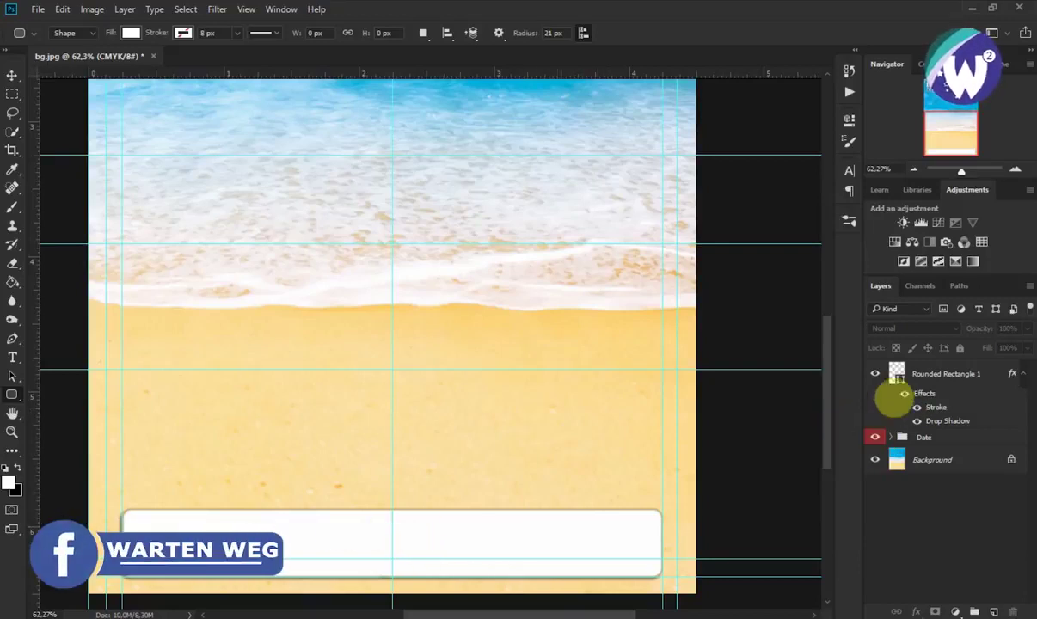
double_click(898, 377)
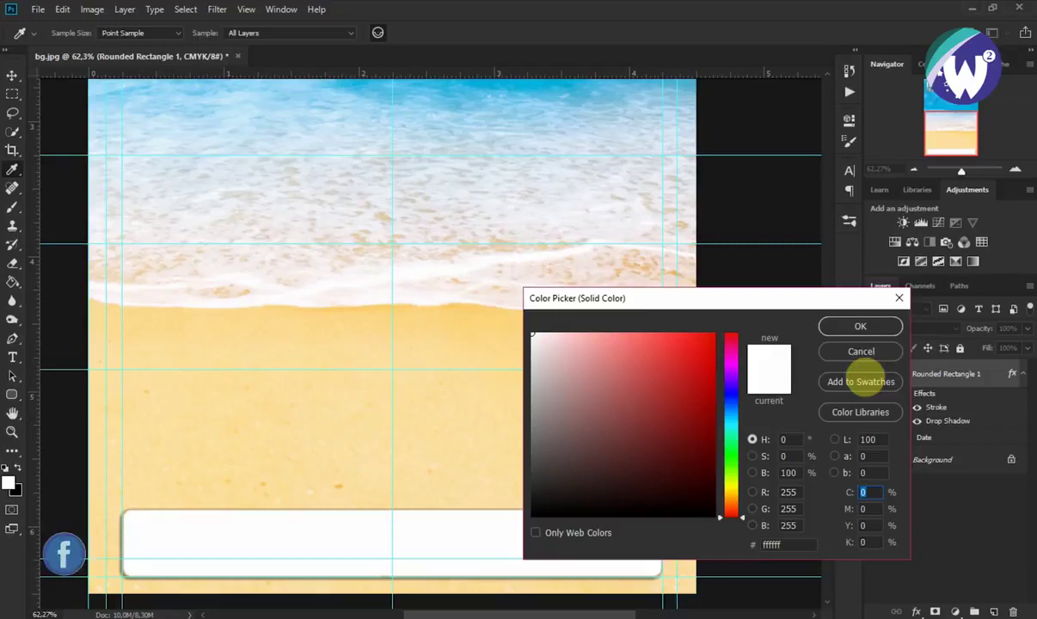
left_click(861, 349)
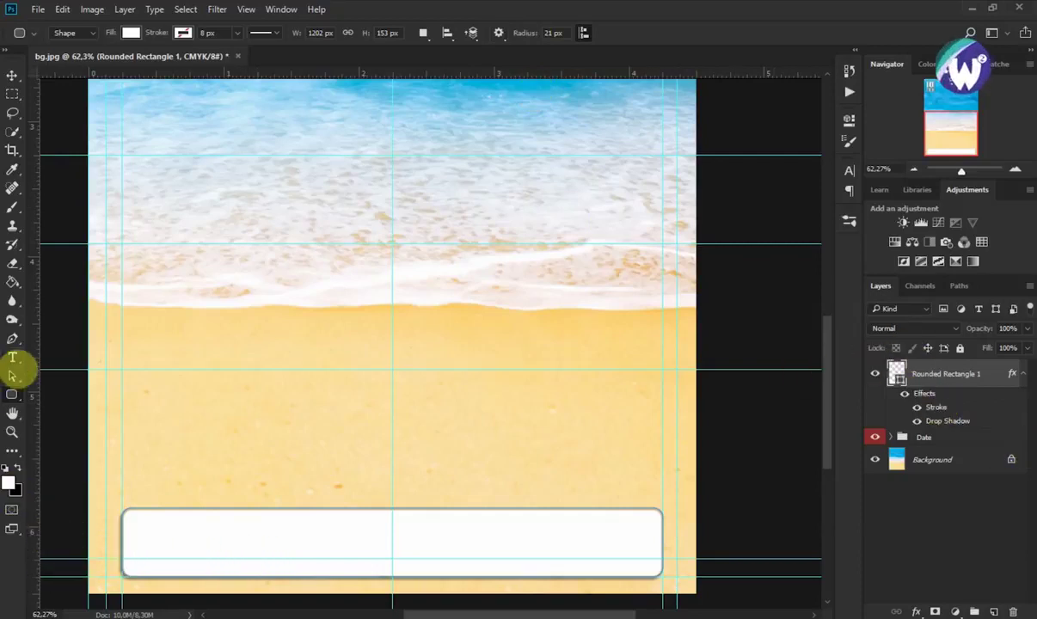
Type a black 'MORE INFO CONTACT' line with the contact's name and phone number
left_click(13, 359)
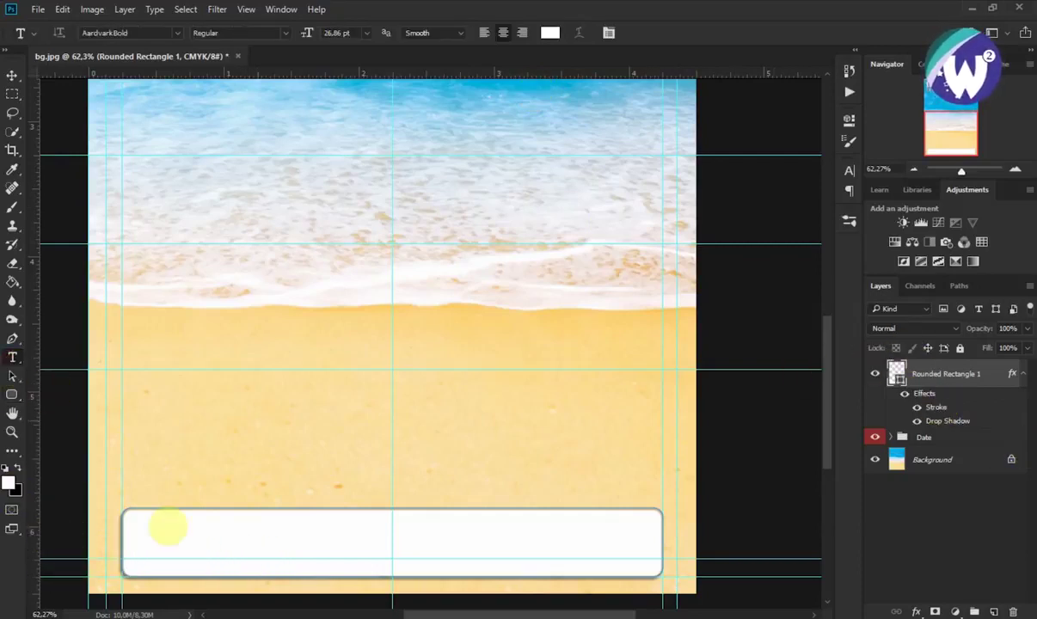
left_click(194, 447)
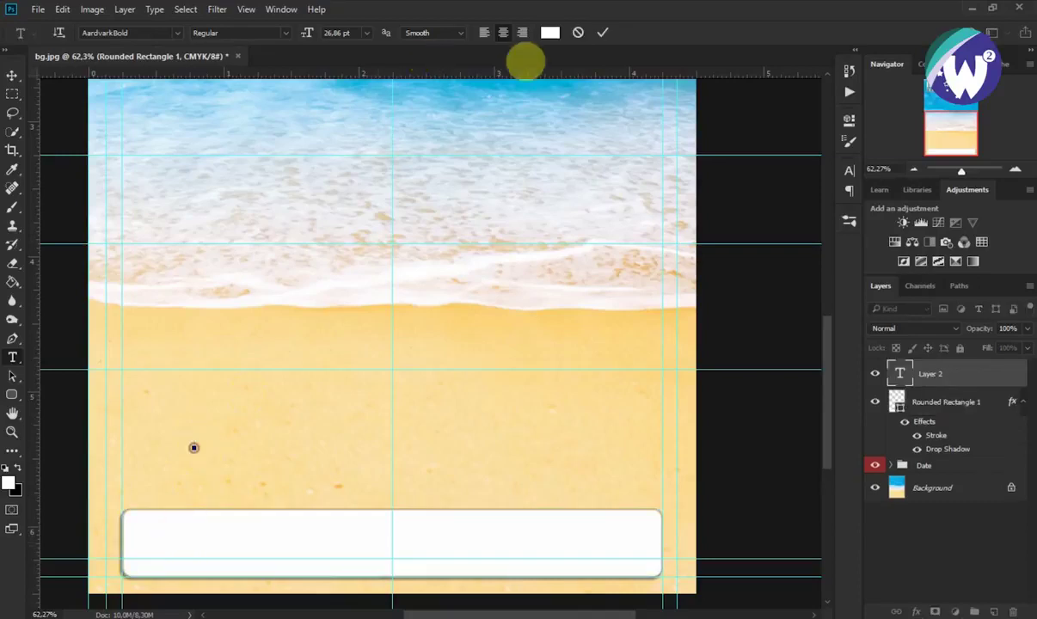
left_click(550, 33)
left_click(787, 321)
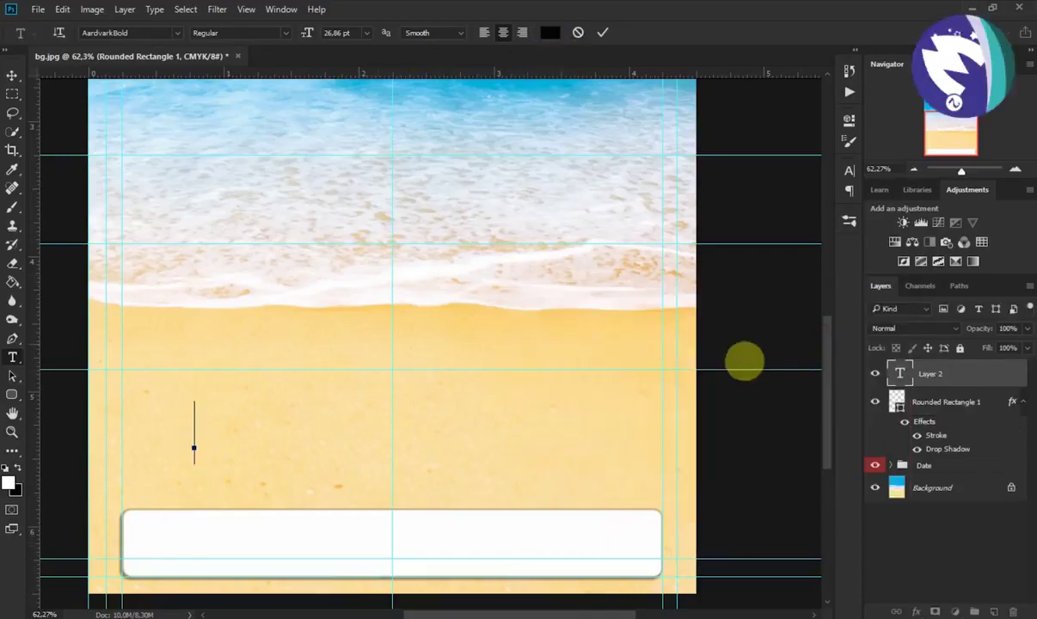
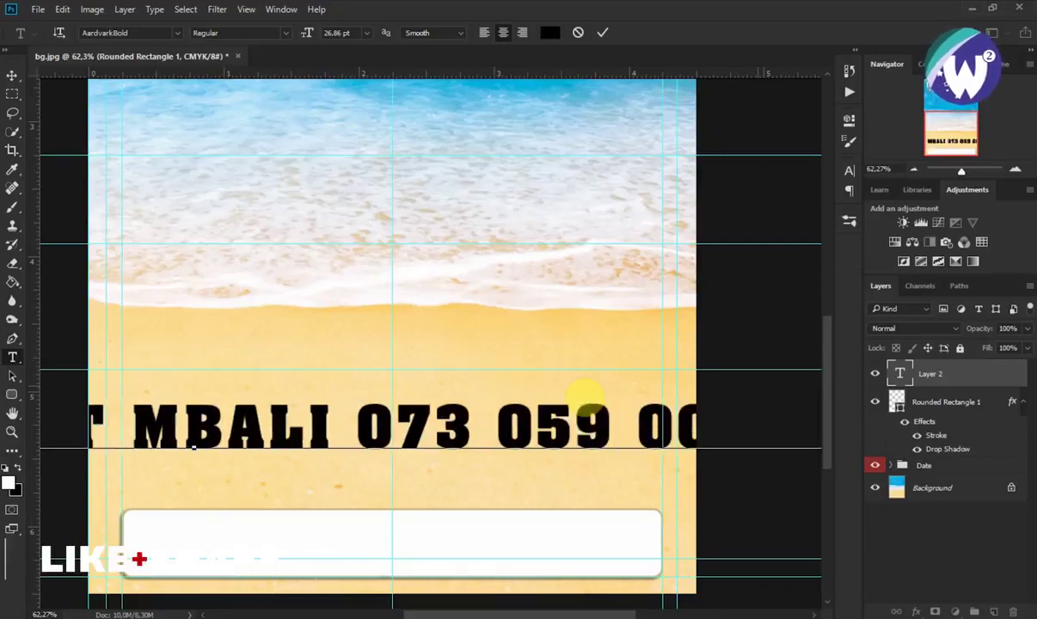
left_click(602, 32)
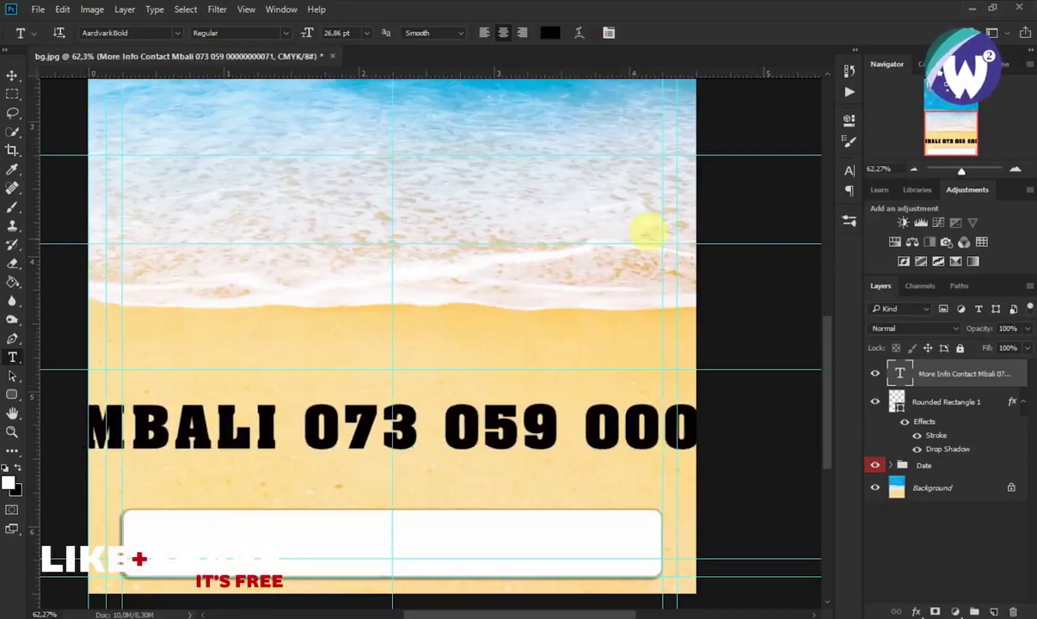
Set the contact text to 11.86 pt and trim the extra zeros from the phone number
left_click(307, 32)
mouse_move(307, 33)
left_mouse_down()
mouse_move(331, 37)
mouse_move(347, 444)
left_mouse_up()
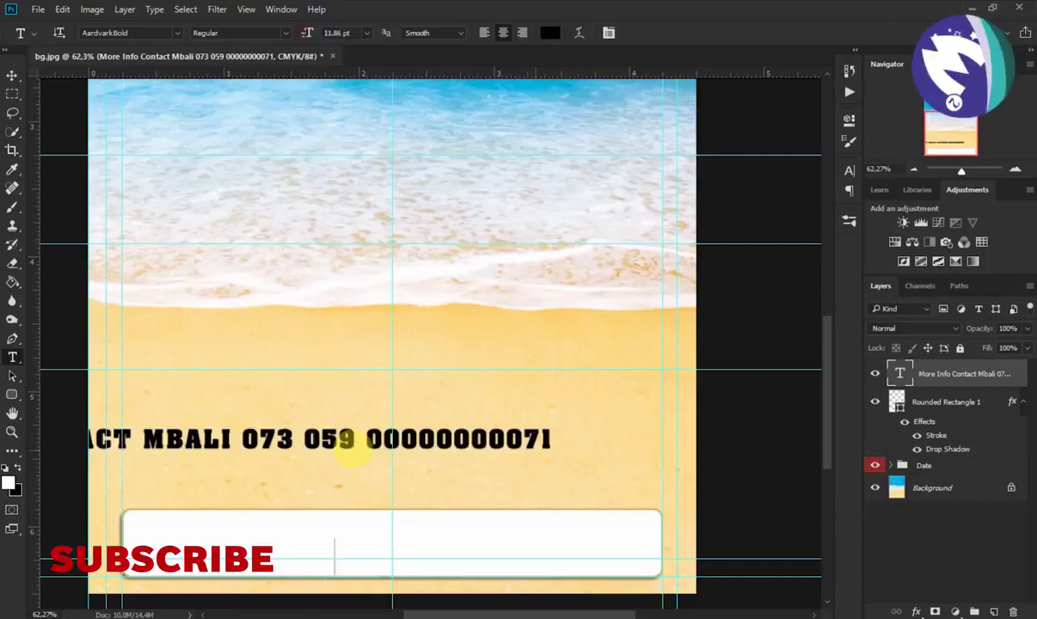
mouse_move(490, 440)
left_mouse_down()
mouse_move(386, 440)
mouse_move(559, 546)
left_mouse_up()
key("BackSpace")
left_click(602, 32)
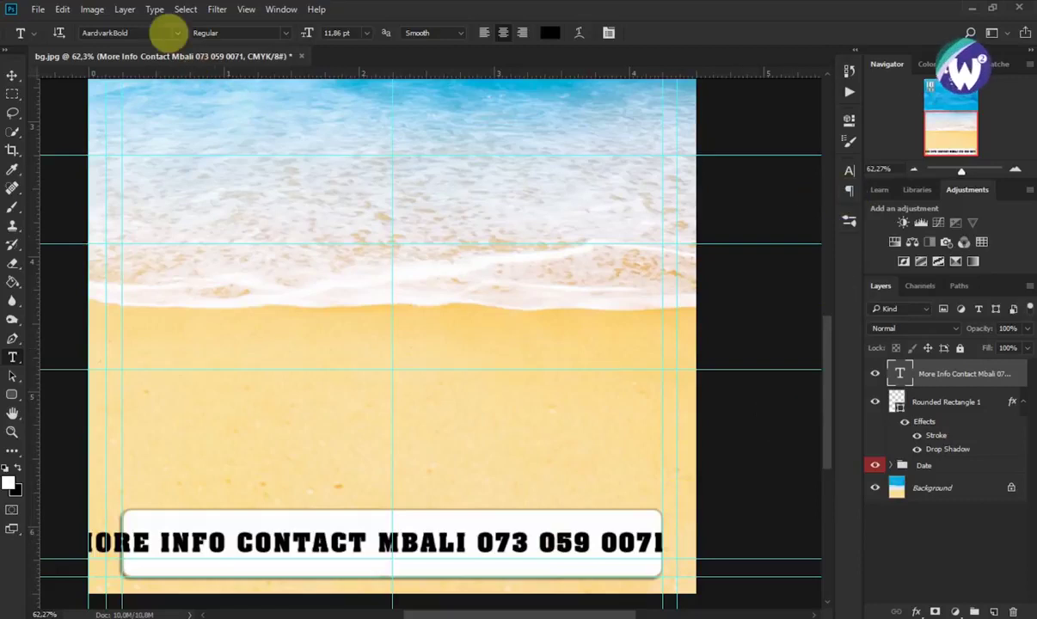
left_click(848, 171)
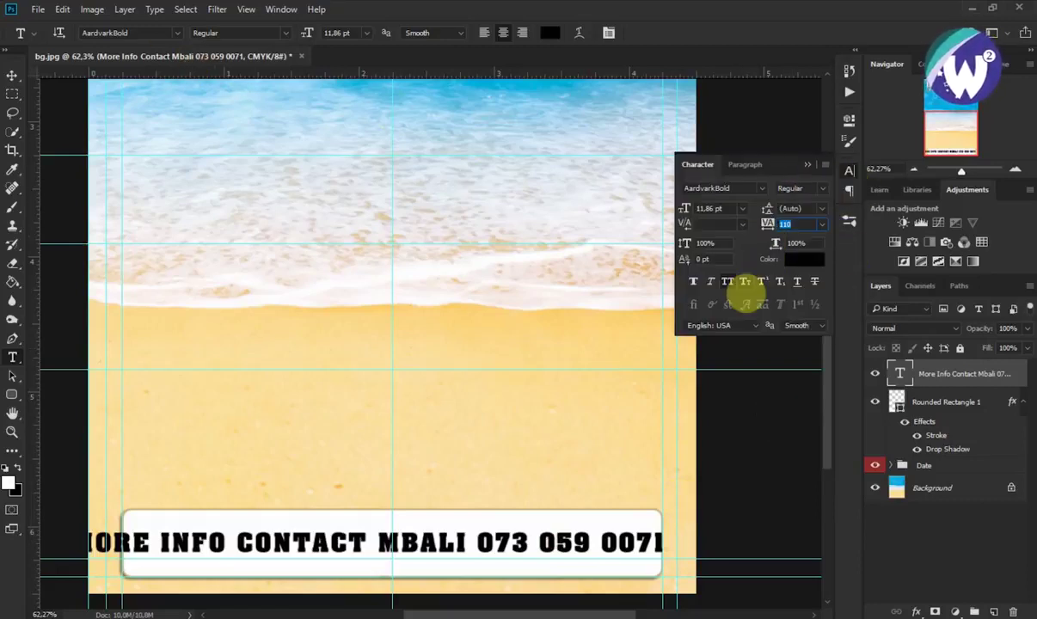
Set the contact text's tracking to -5 in the Character panel
left_click(729, 282)
left_click(822, 224)
left_click(811, 303)
left_click(822, 224)
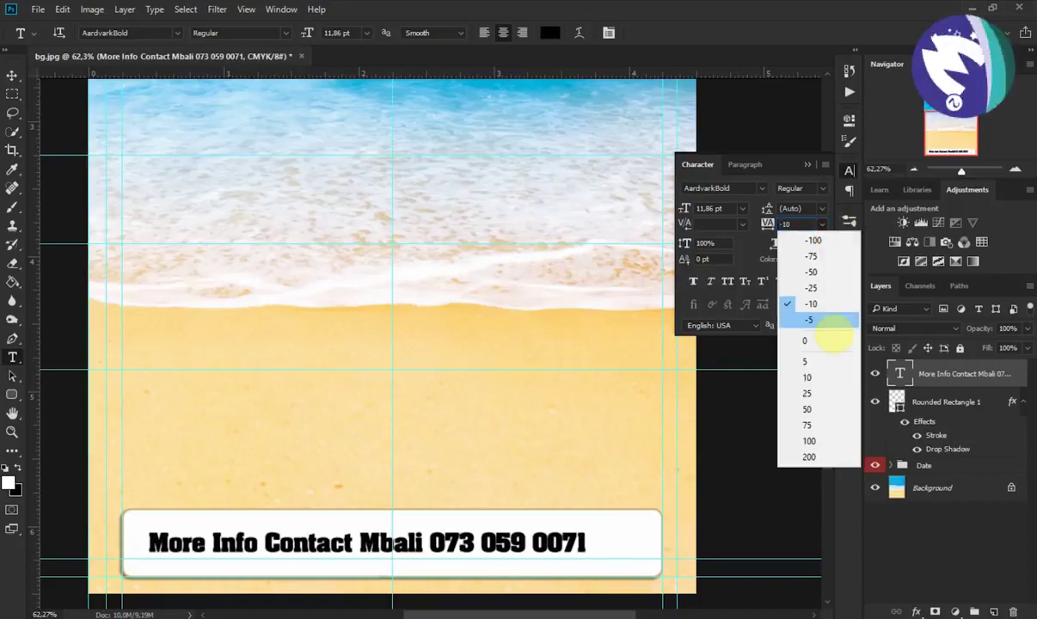
left_click(821, 321)
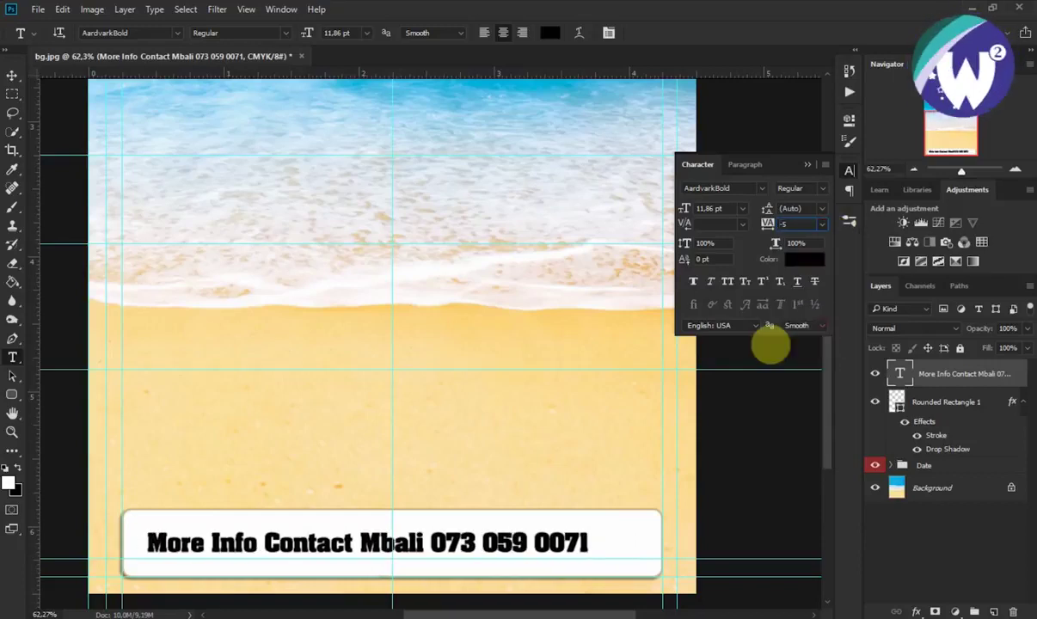
Shorten the white Rounded Rectangle 1 bar by moving its top and bottom edges inward
left_click(948, 413)
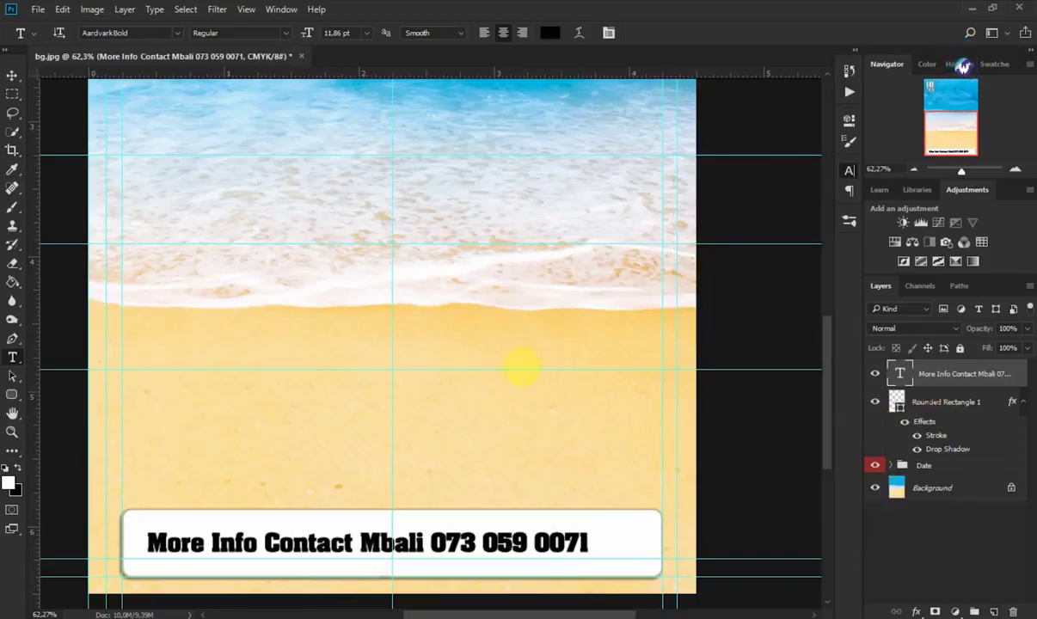
left_click(10, 76)
key("ctrl+t")
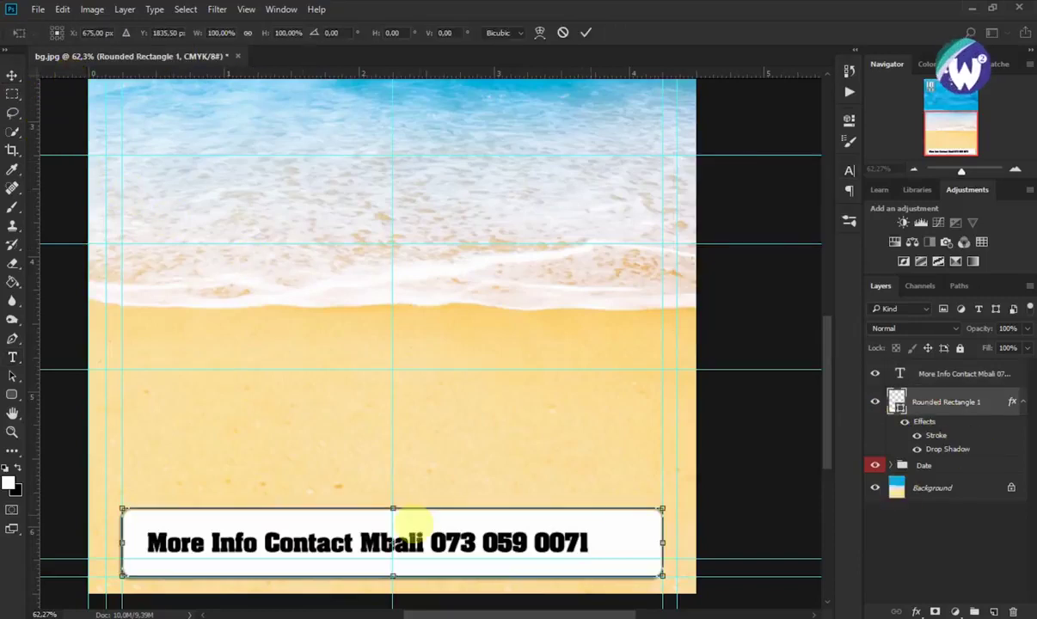
left_click_drag(393, 509, 393, 523)
left_click_drag(393, 573, 393, 565)
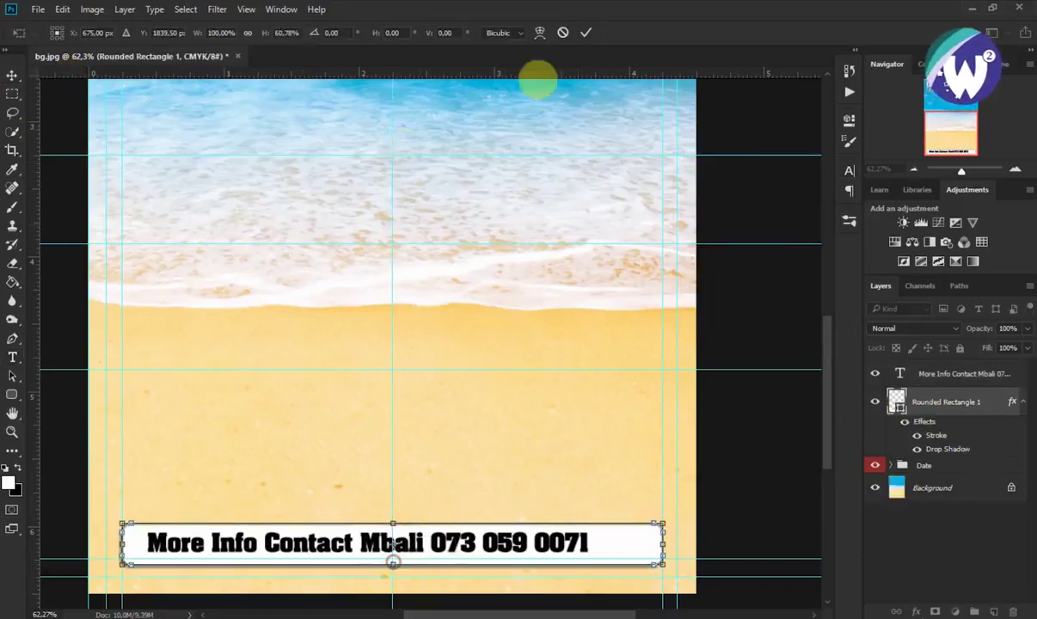
left_click(586, 31)
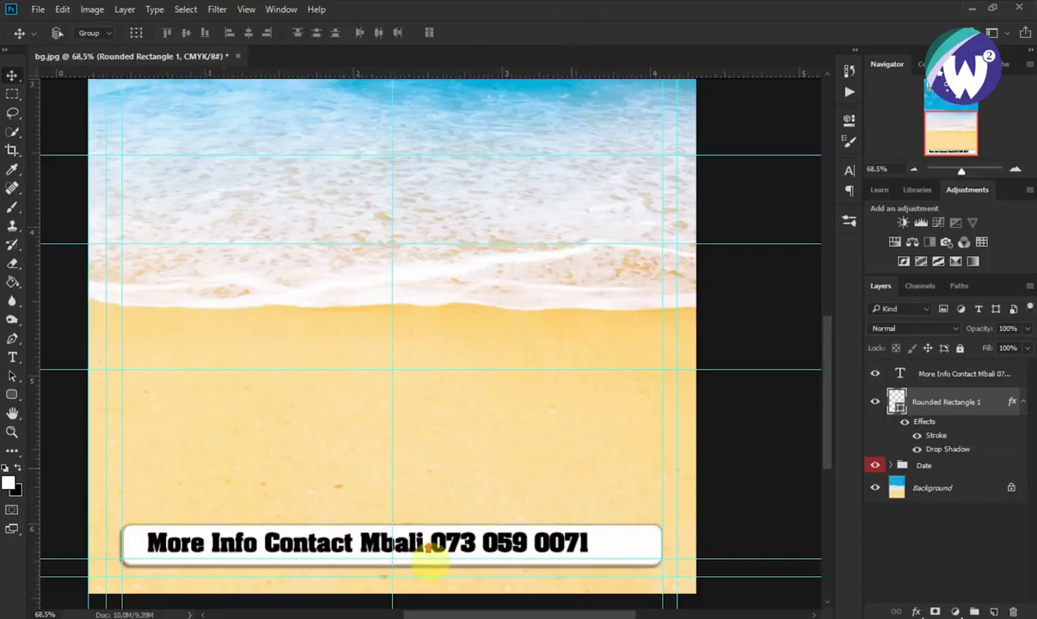
Align the contact text and bar on their vertical centres
scroll(427, 548, "up", 1)
scroll(404, 465, "down", 3)
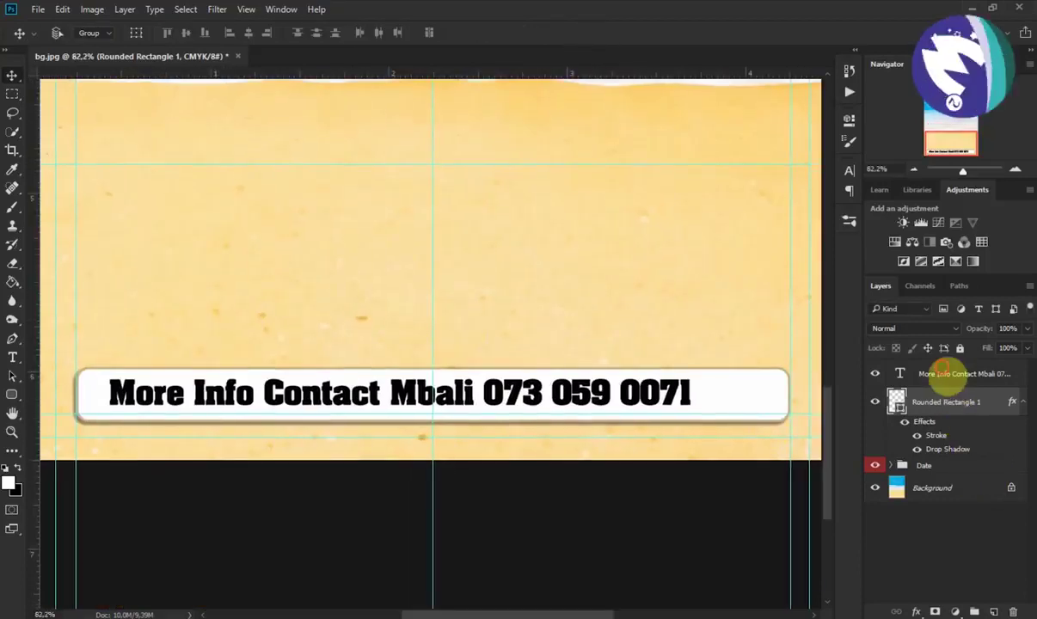
left_click(344, 124)
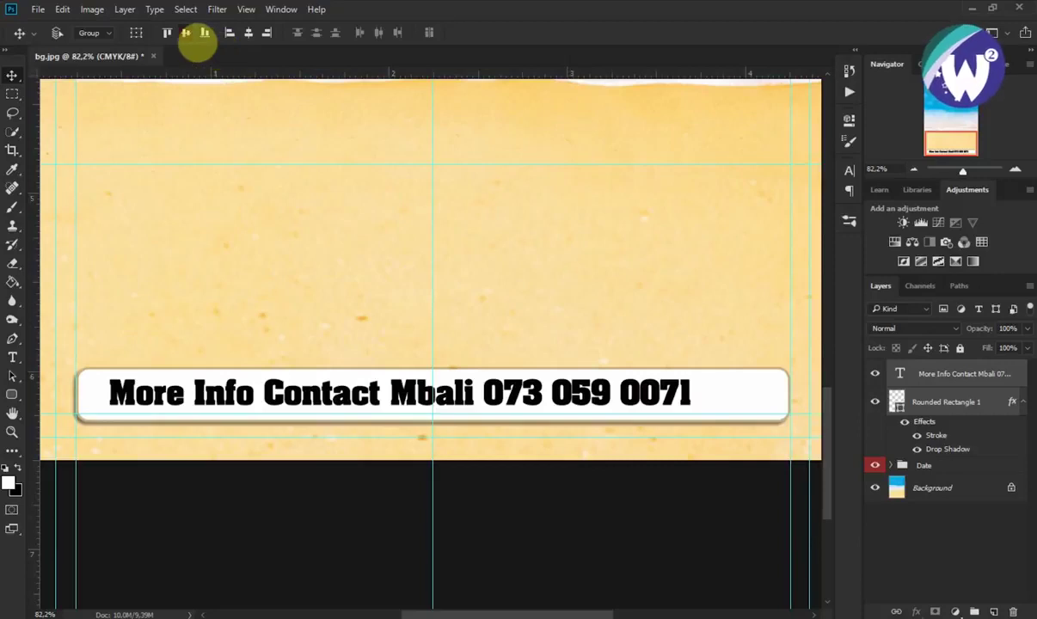
left_click(187, 34)
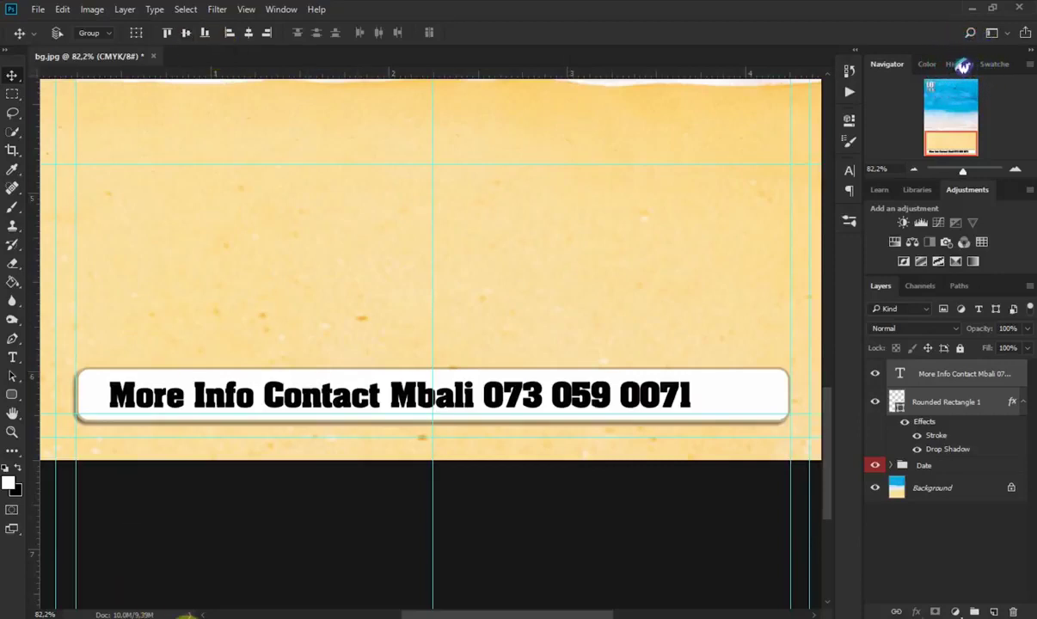
left_click(176, 617)
Place the Warten Weg logo from Pictures into the flyer at a reduced size
left_click(462, 446)
mouse_move(841, 370)
left_mouse_down()
mouse_move(271, 213)
mouse_move(383, 315)
left_mouse_up()
scroll(411, 383, "up", 3)
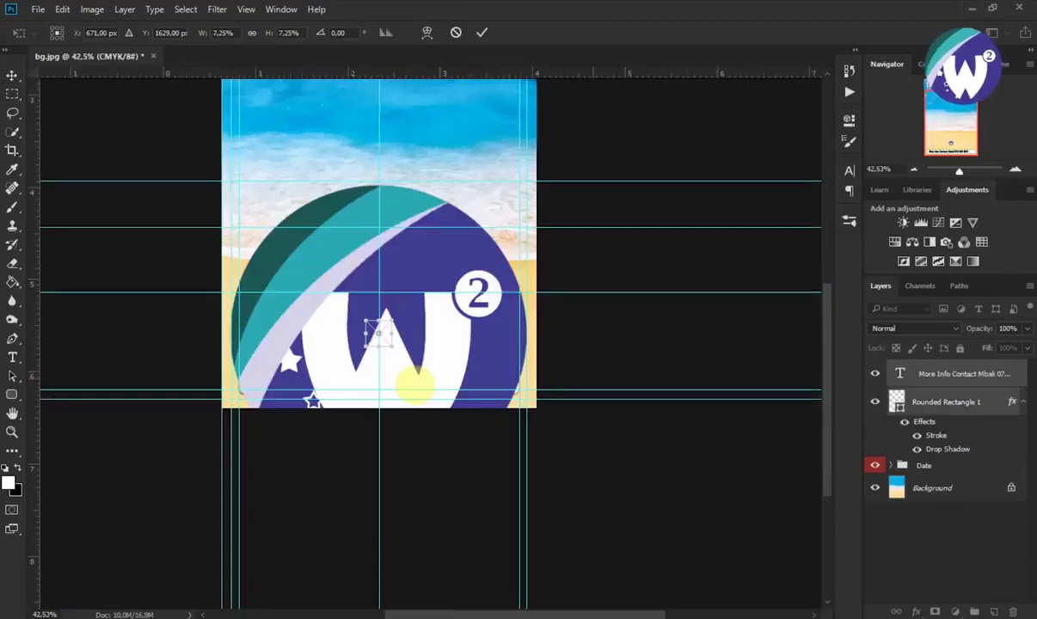
scroll(416, 371, "up", 2)
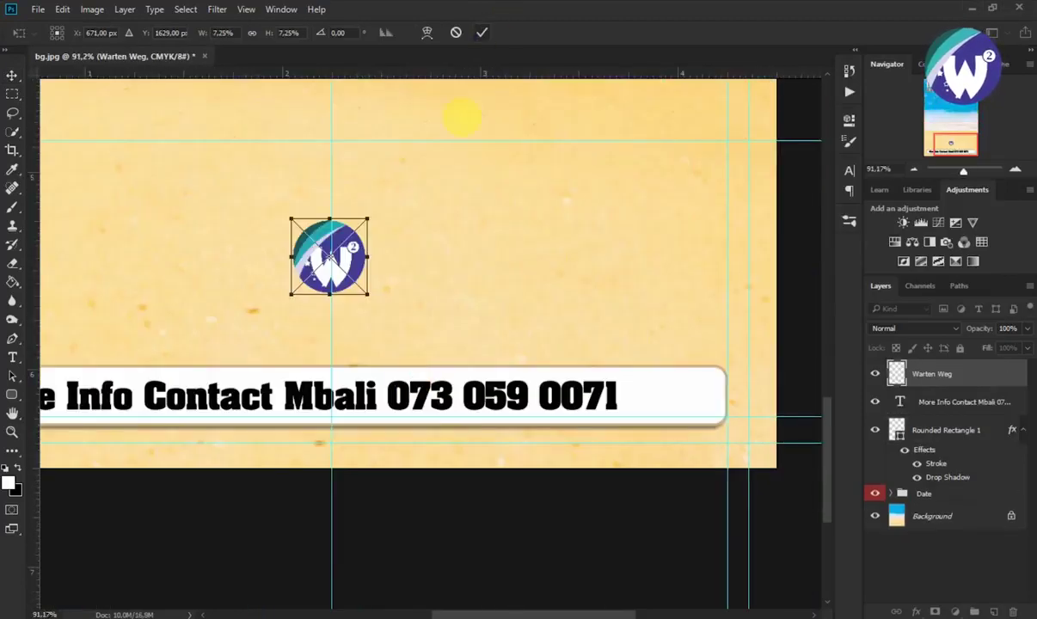
key("Return")
Move the logo onto the bar's right end and shrink it to about 4.38%
left_click_drag(357, 237, 702, 379)
key("ctrl+t")
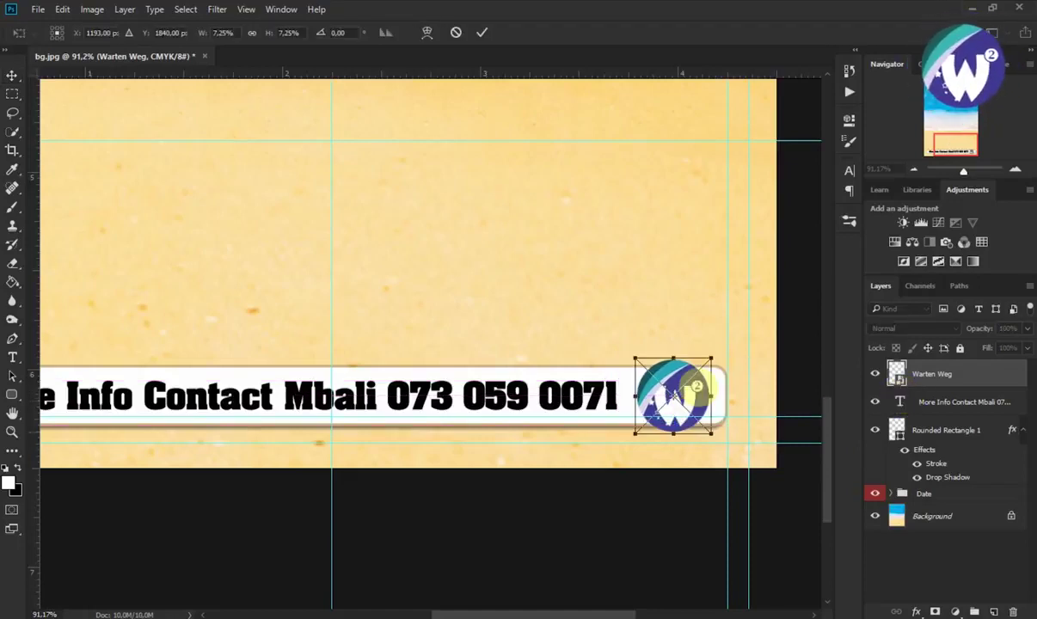
mouse_move(636, 359)
left_mouse_down()
mouse_move(652, 389)
mouse_move(650, 376)
left_mouse_up()
left_click(484, 32)
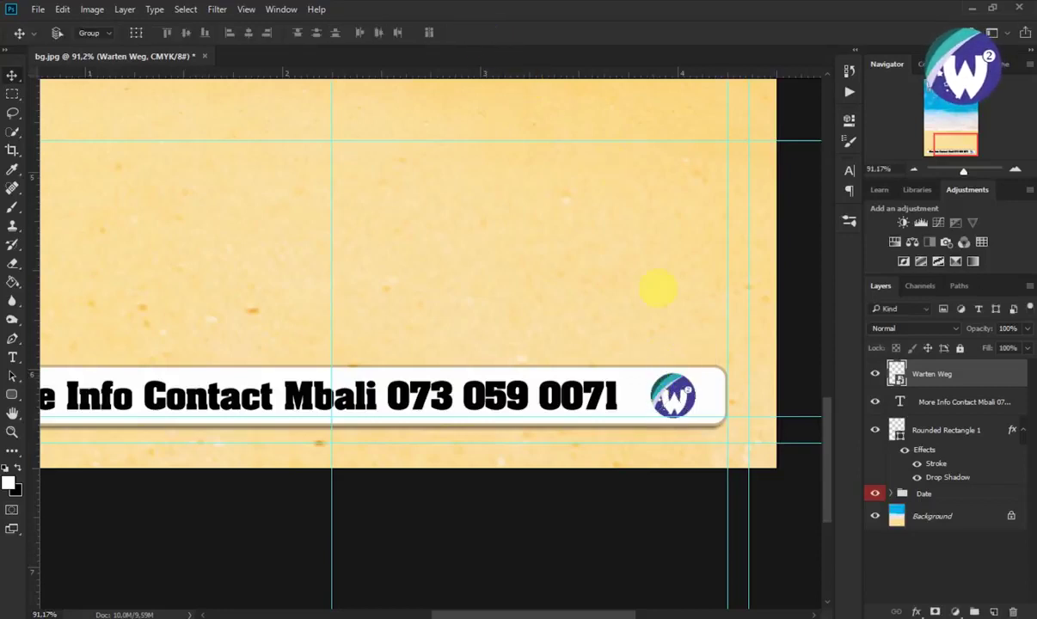
scroll(702, 513, "up", 2)
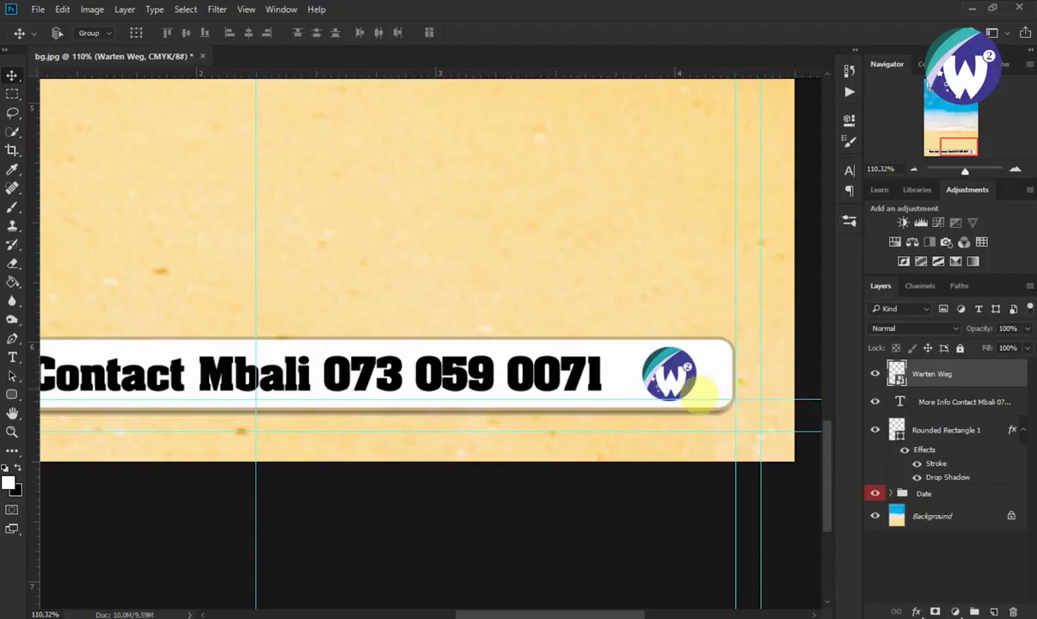
left_click_drag(688, 389, 698, 387)
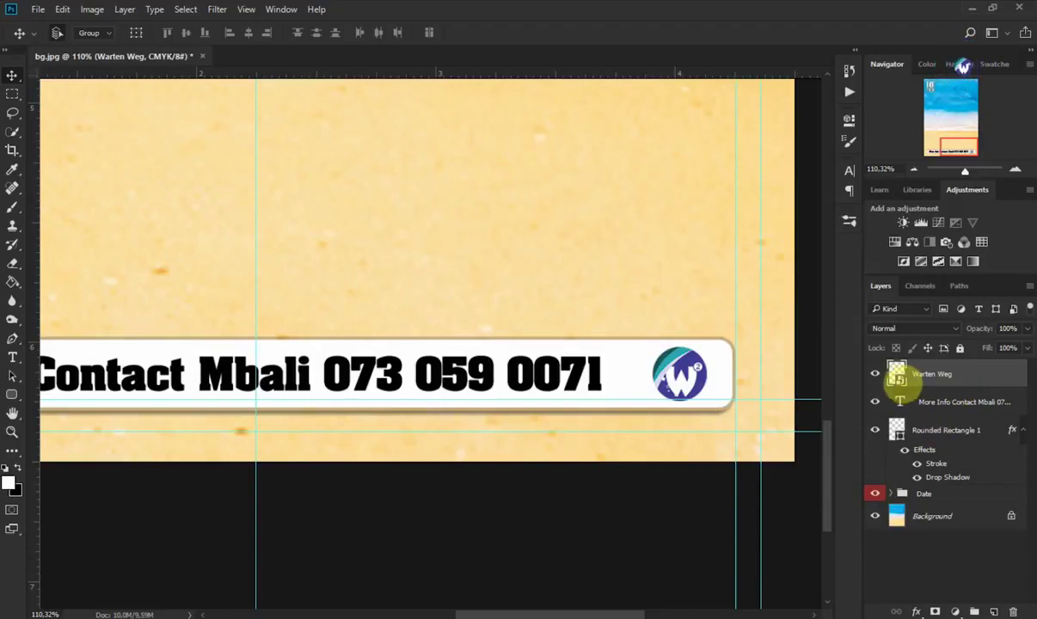
Expand the logo selection by 5 px and select the contact bar layer
left_click(217, 10)
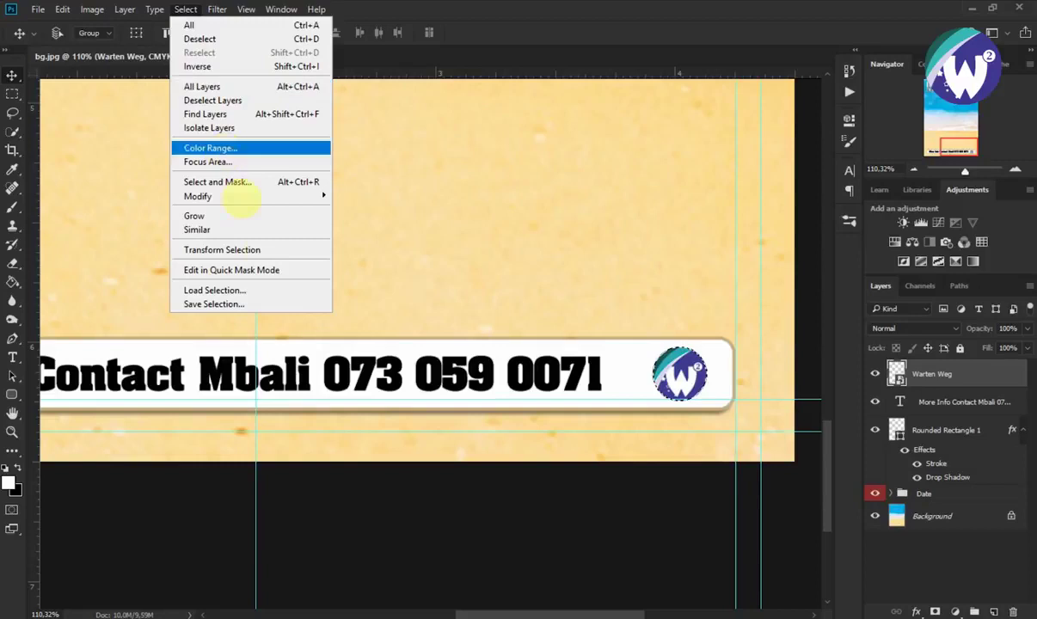
mouse_move(198, 196)
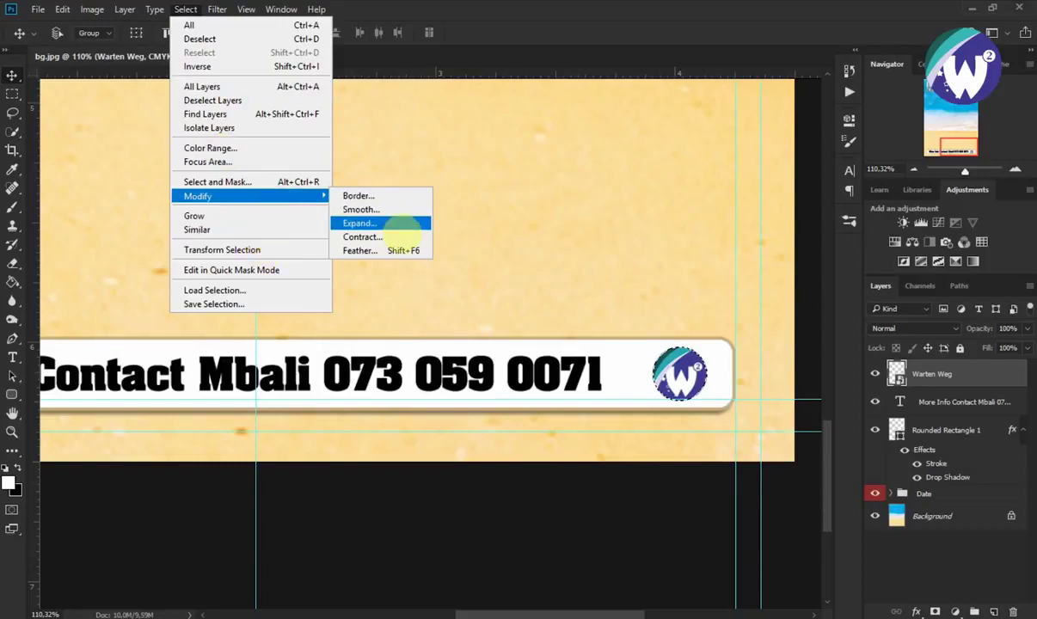
left_click(360, 223)
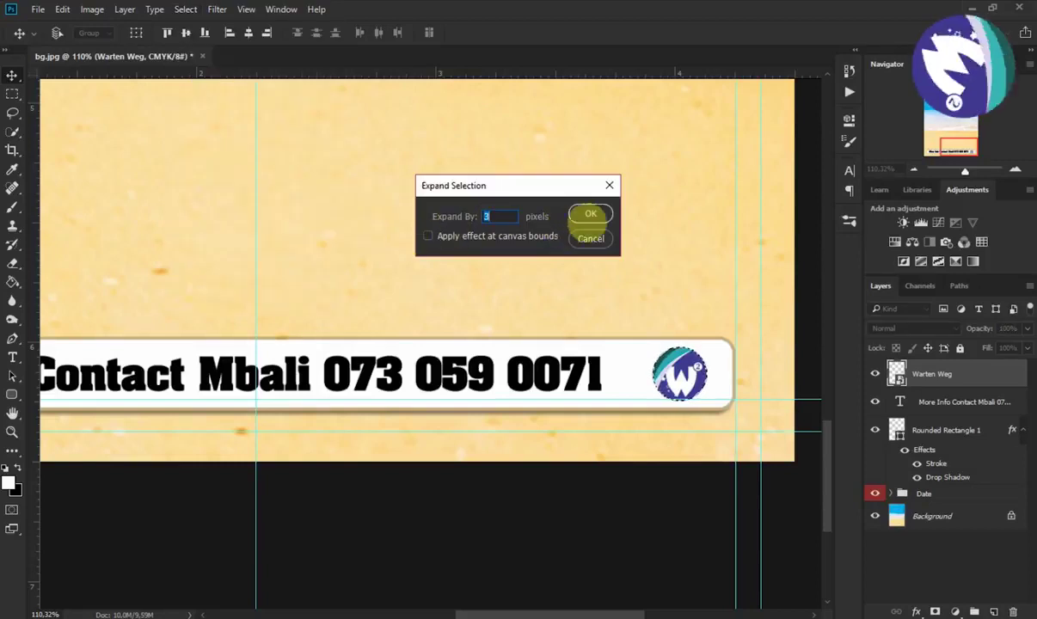
left_click(591, 214)
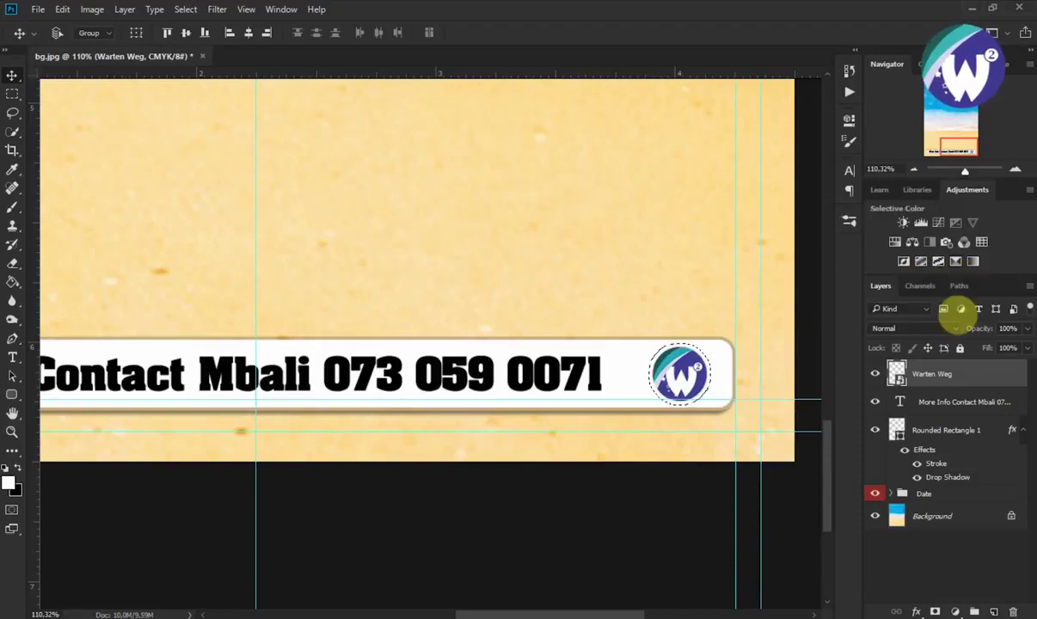
left_click(950, 435)
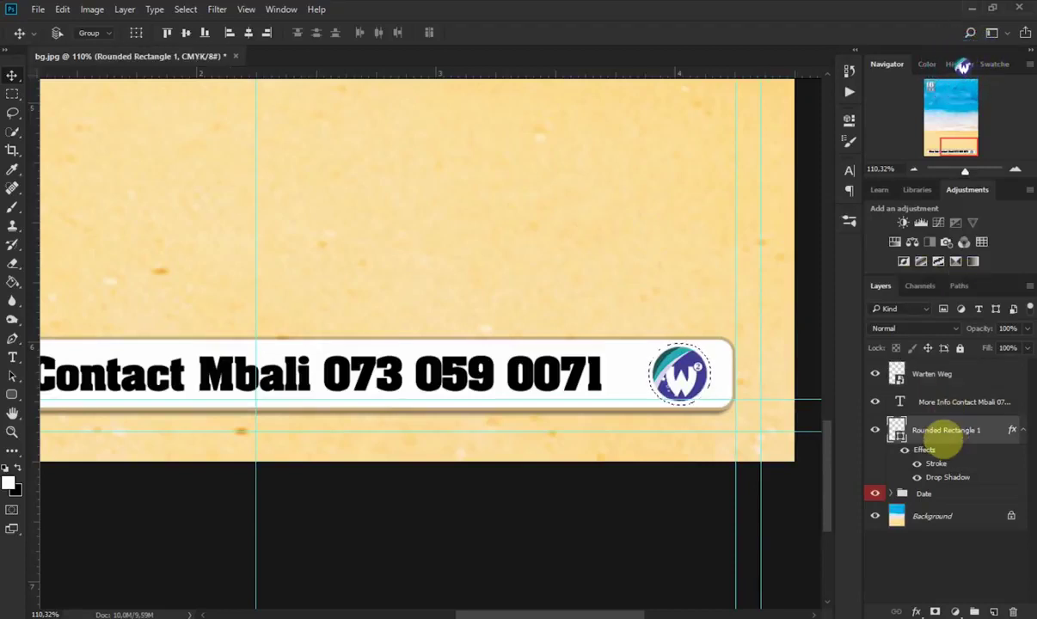
key("alt+BackSpace")
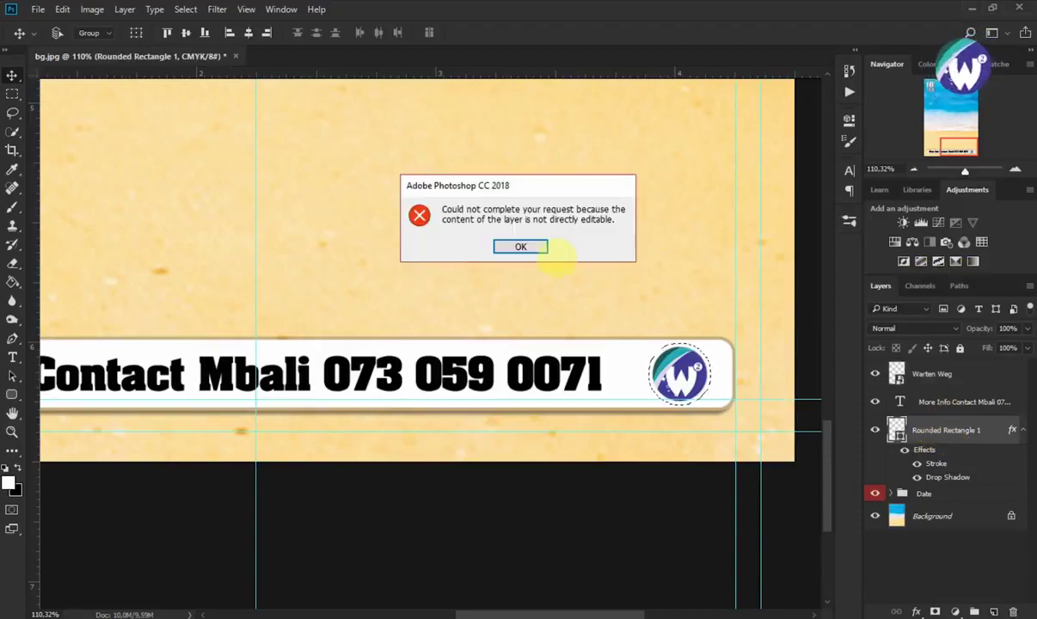
left_click(521, 247)
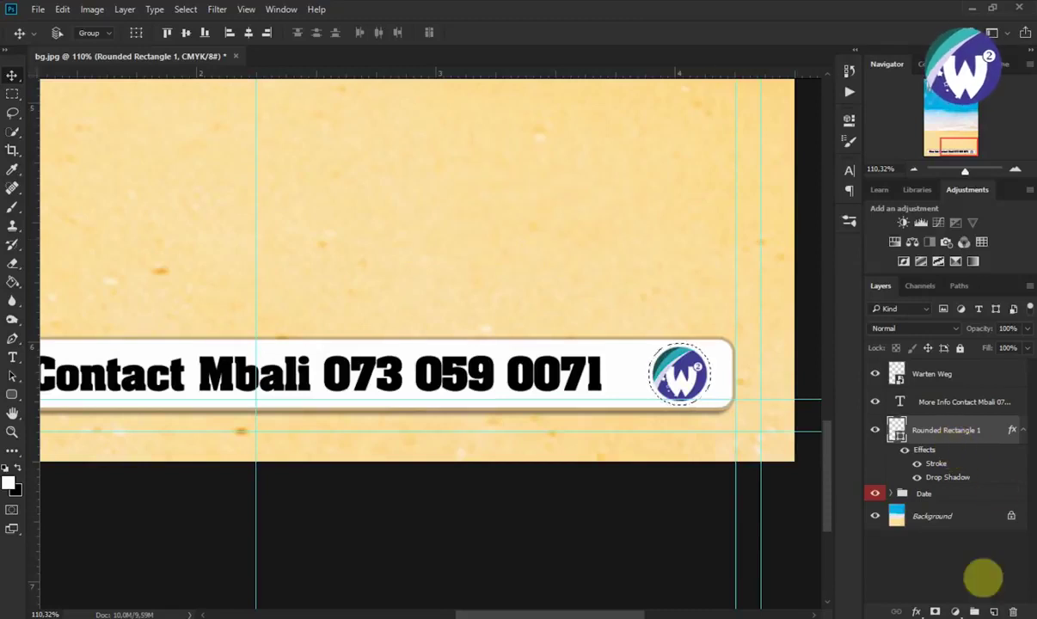
Add an inverted layer mask to the contact bar, cutting a circle around the logo
left_click(935, 611)
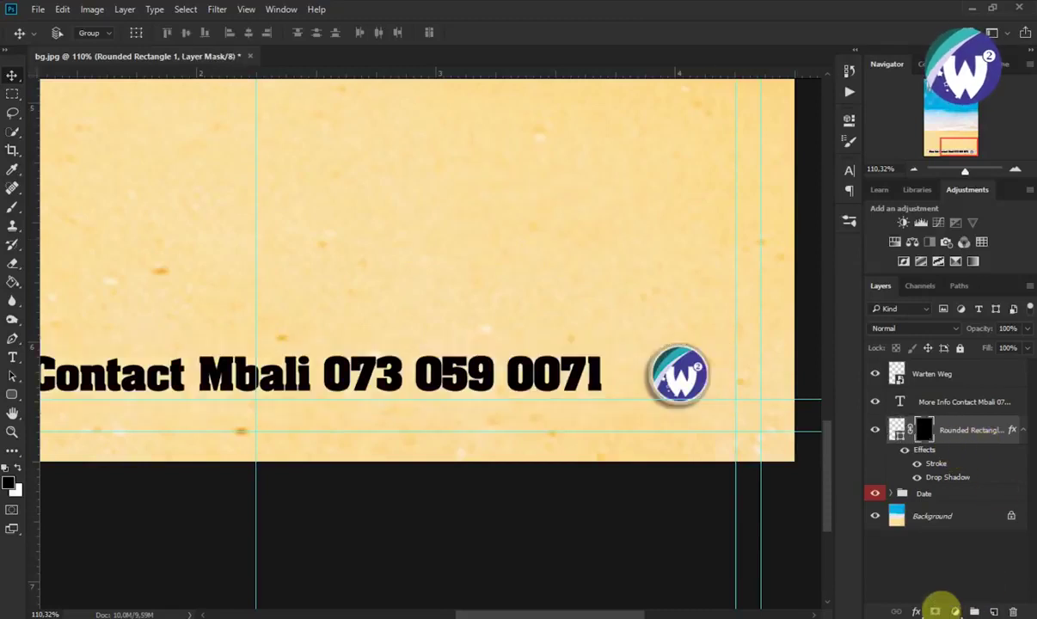
key("alt+i")
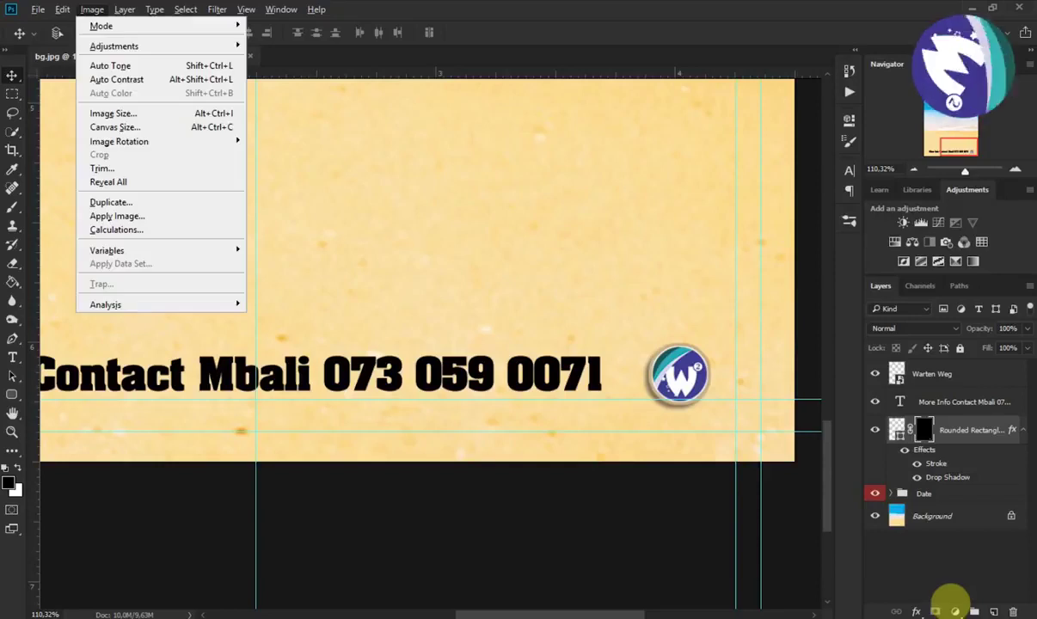
left_click(707, 45)
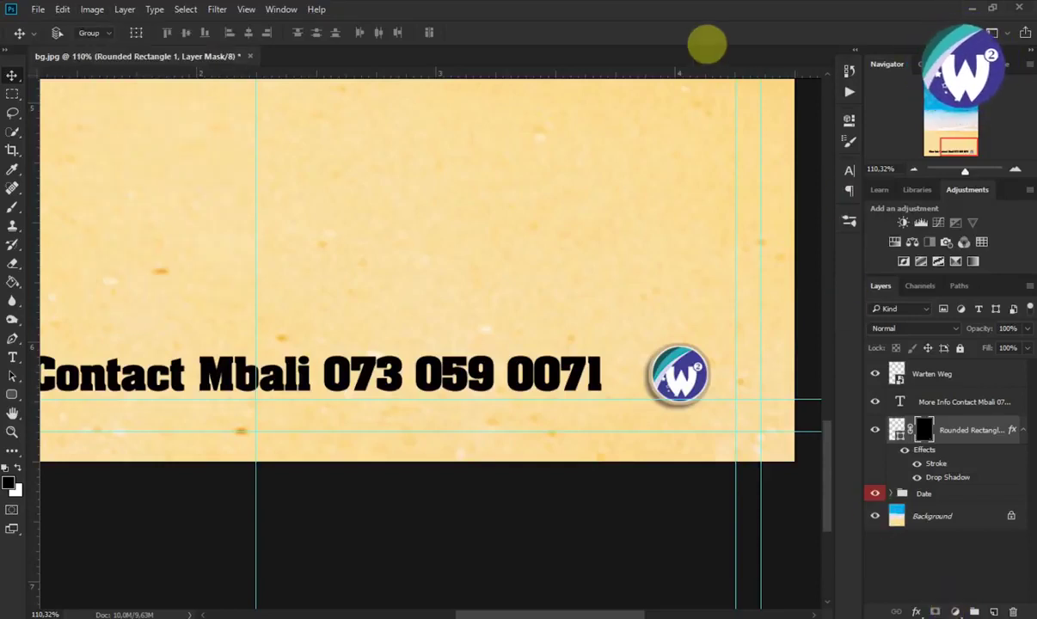
key("ctrl+i")
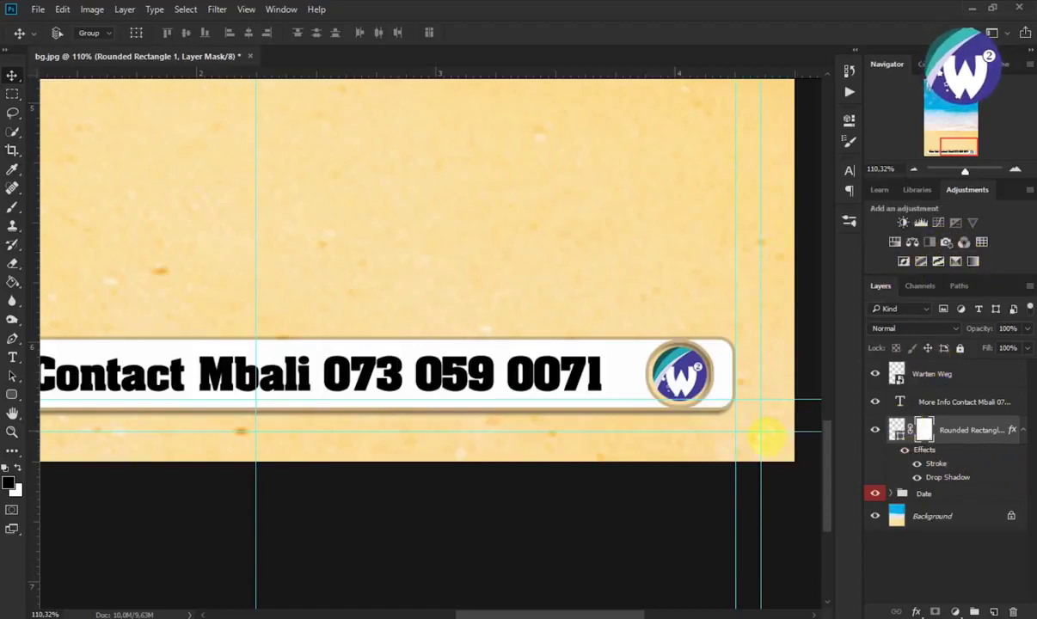
scroll(727, 423, "up", 5)
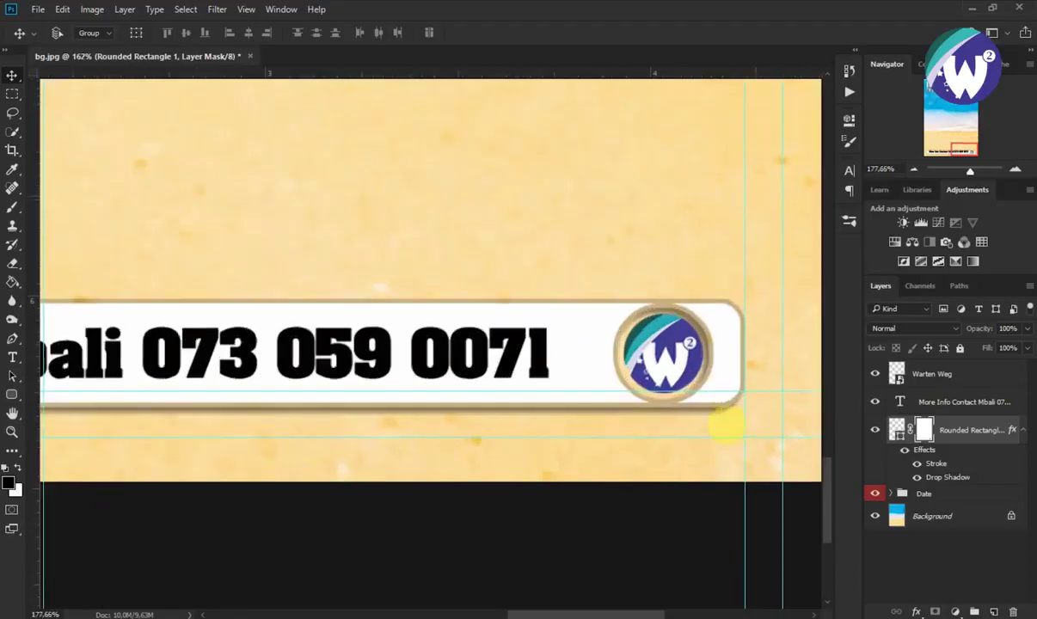
scroll(727, 423, "up", 1)
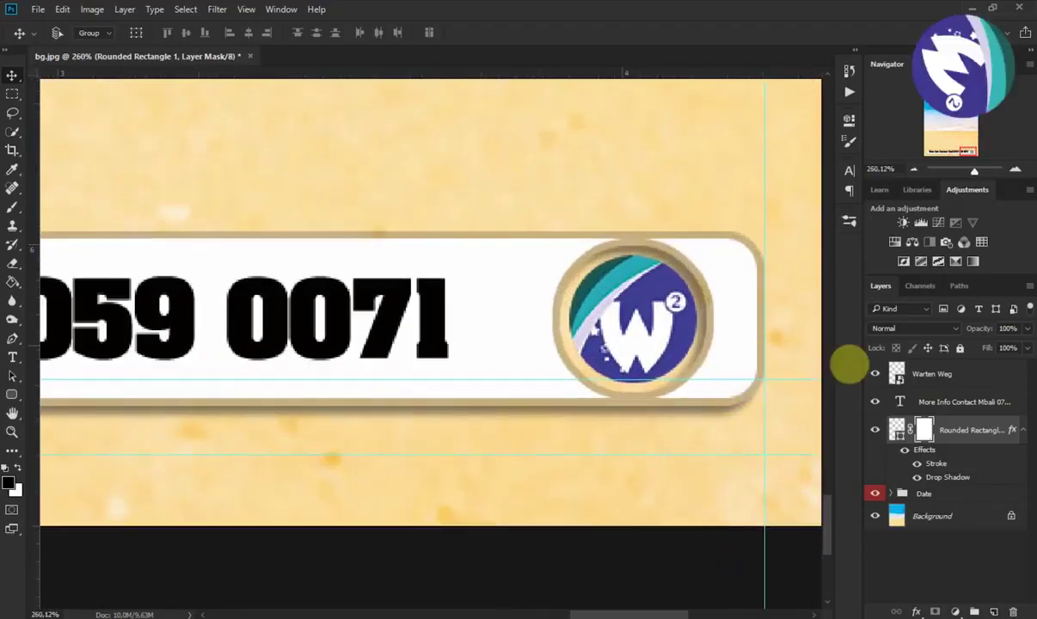
left_click(875, 375)
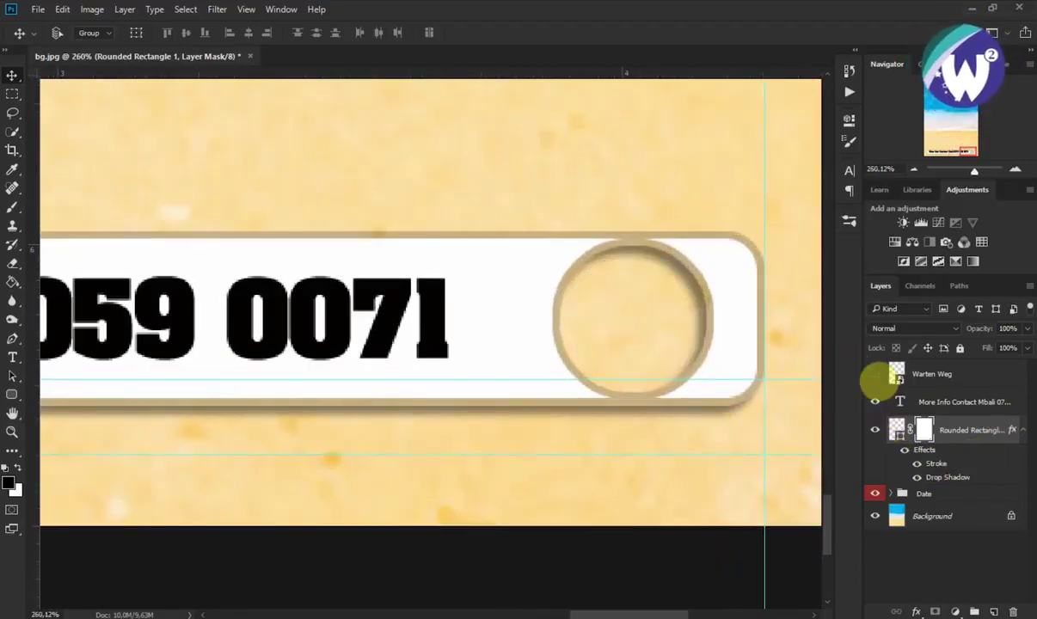
left_click(874, 375)
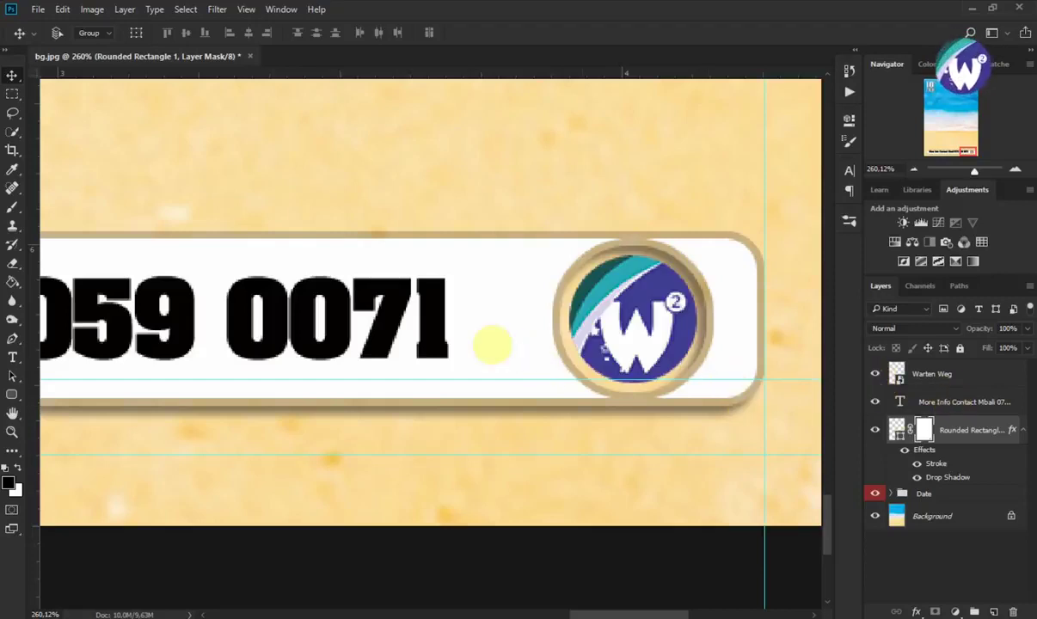
scroll(409, 289, "down", 2)
scroll(456, 289, "down", 2)
scroll(411, 284, "down", 1)
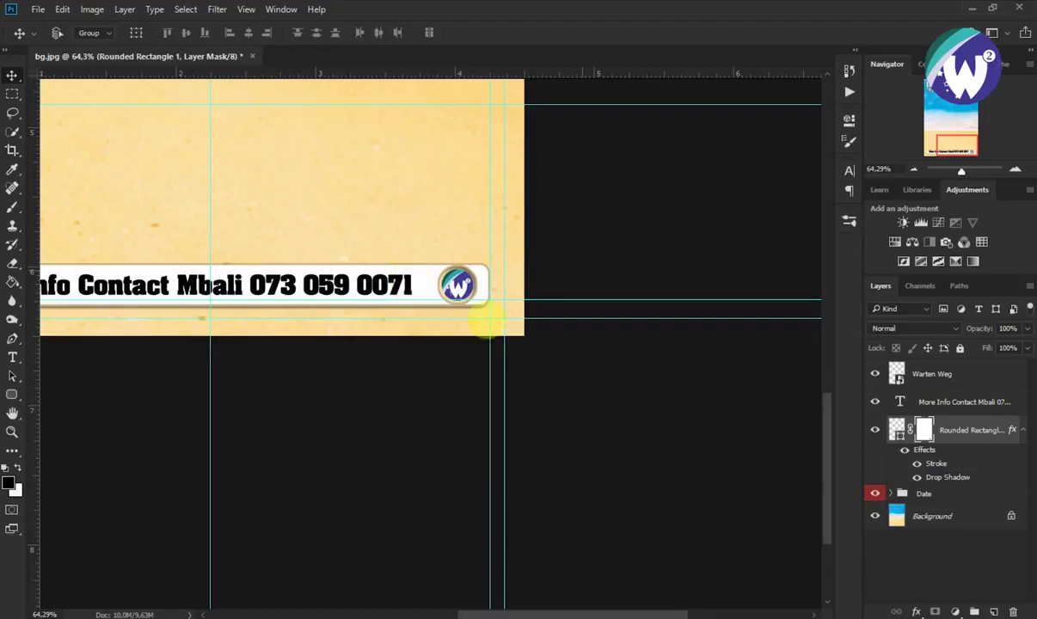
Convert the contact bar layers into one smart object and move the contact text above it
left_click(936, 375)
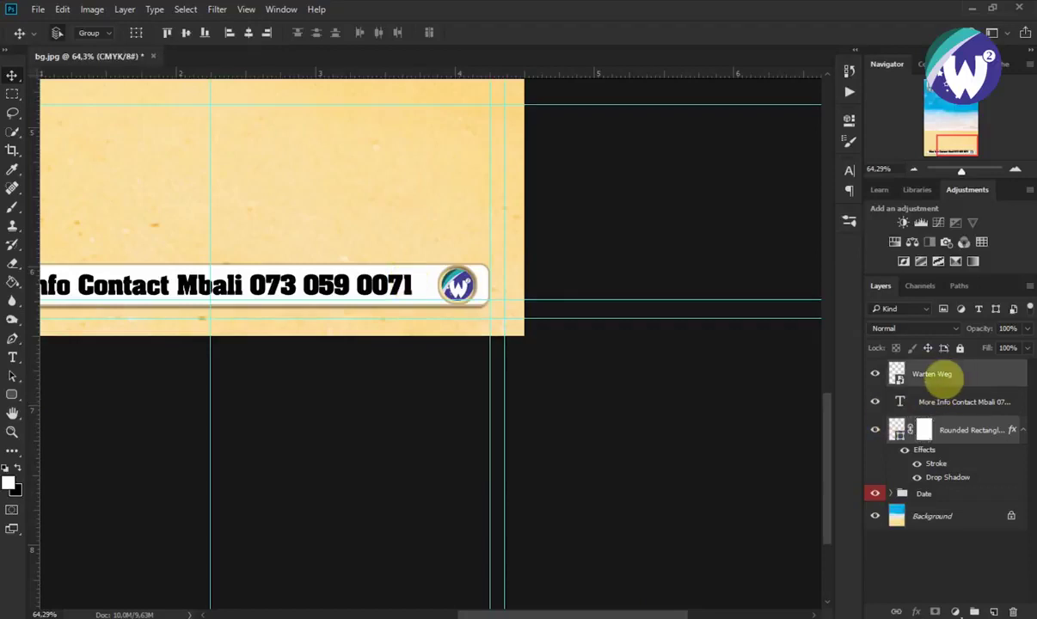
right_click(936, 375)
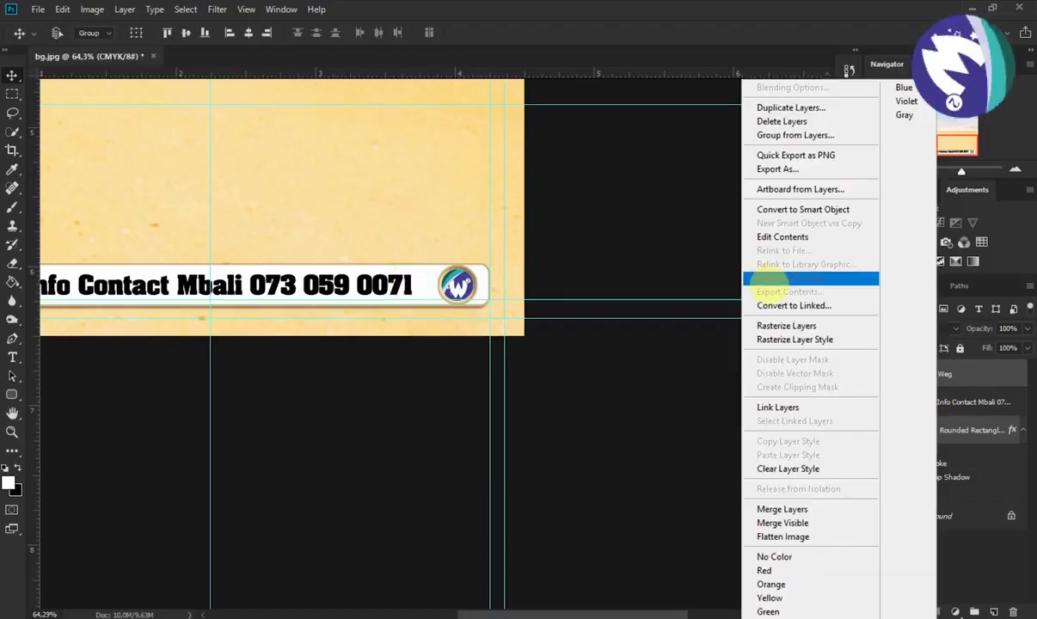
left_click(804, 209)
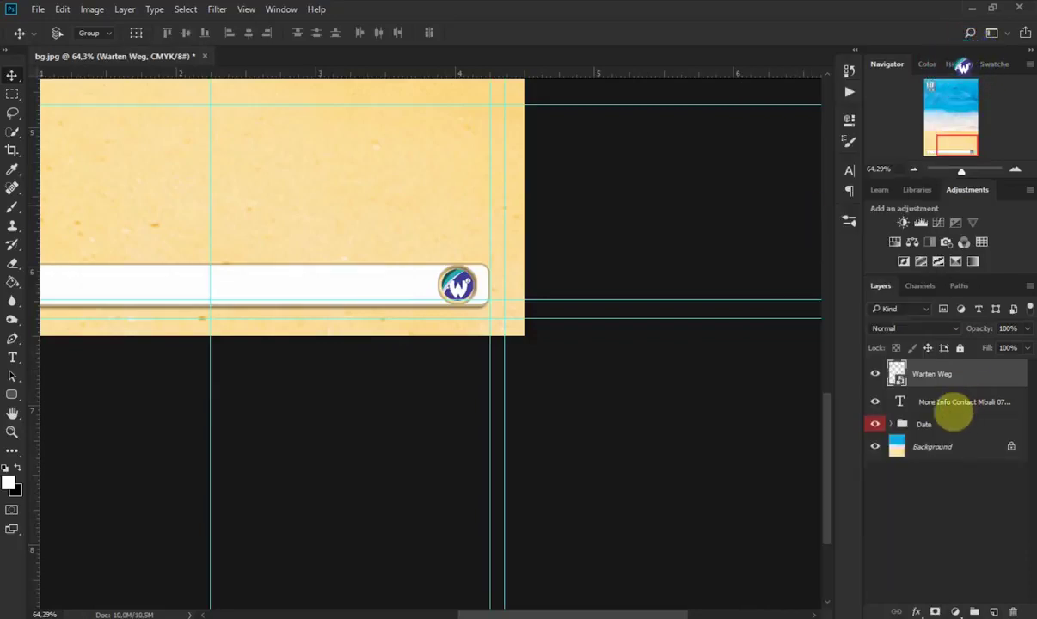
left_click_drag(894, 402, 890, 365)
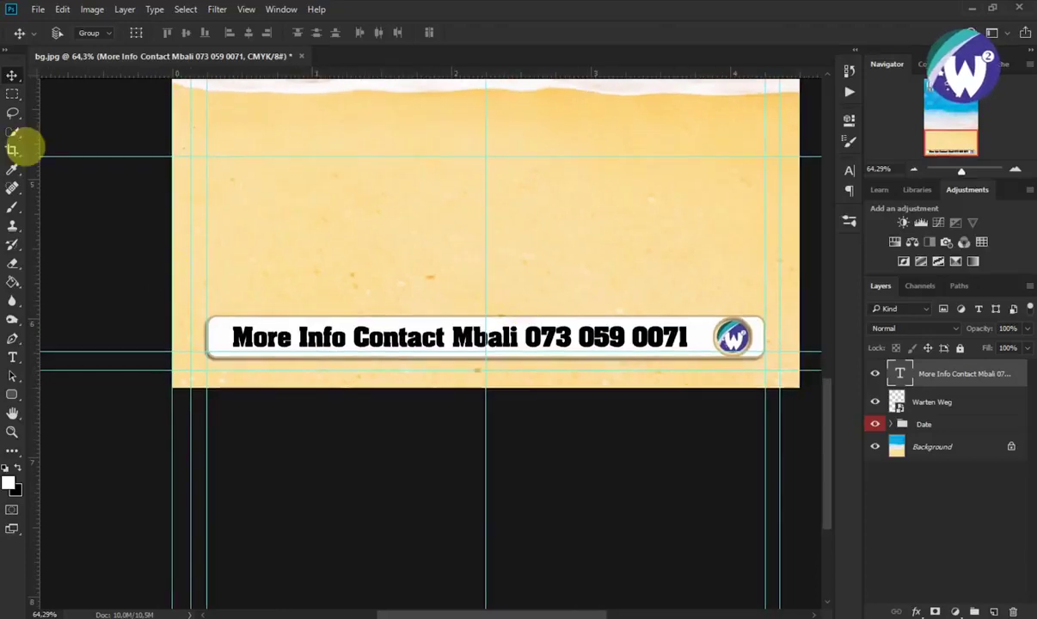
key("m")
left_click_drag(207, 319, 641, 361)
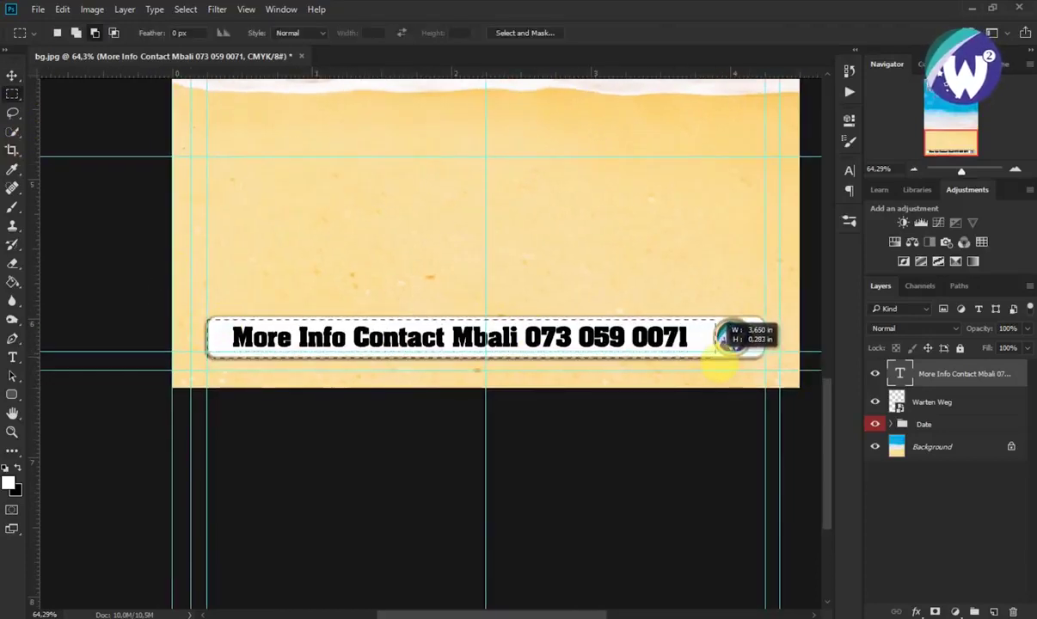
left_click(959, 404)
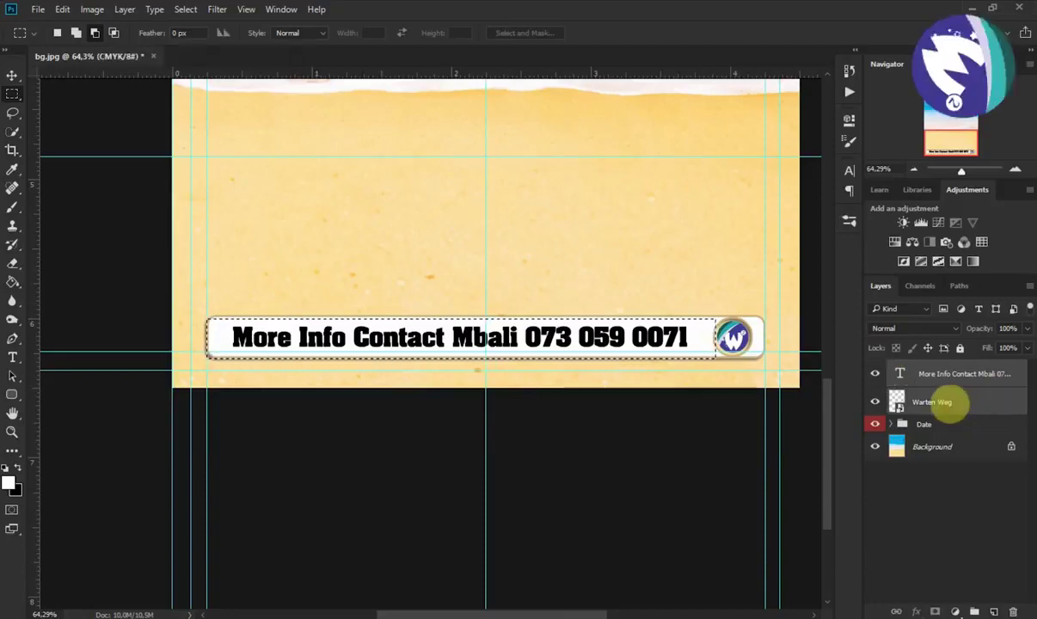
left_click(955, 374)
key("v")
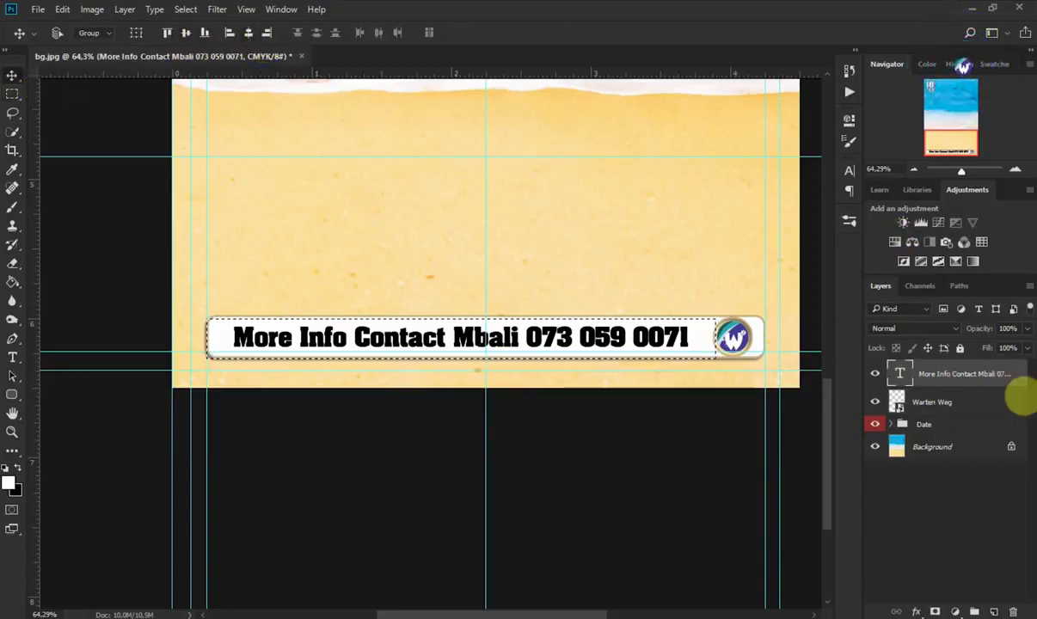
Group the contact text and smart object as 'Info Line'
left_click(935, 404)
left_click(953, 384, "shift")
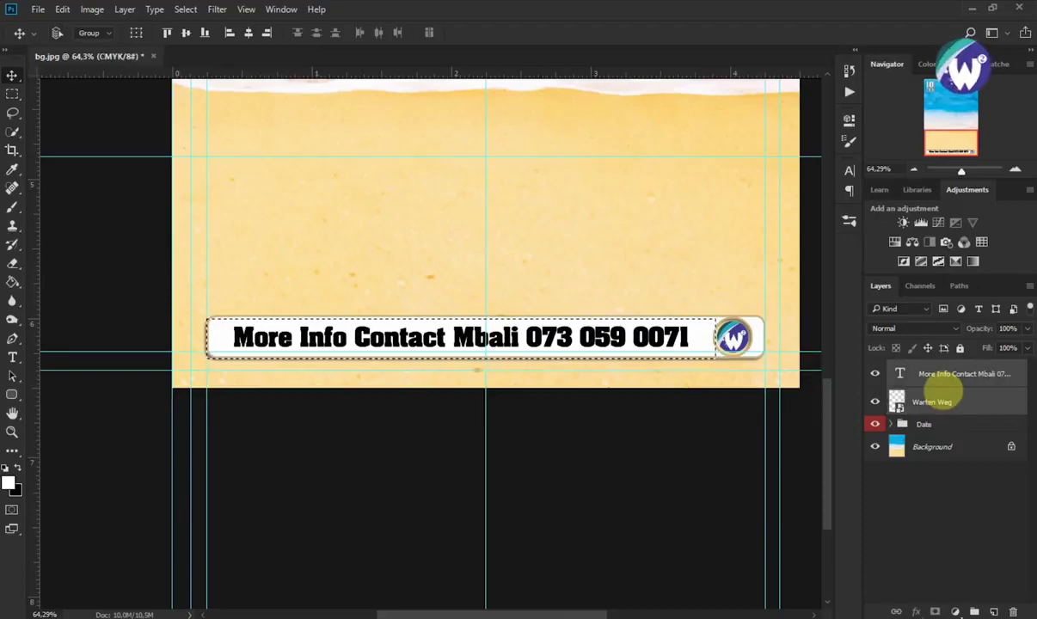
key("ctrl+g")
type("Info Line")
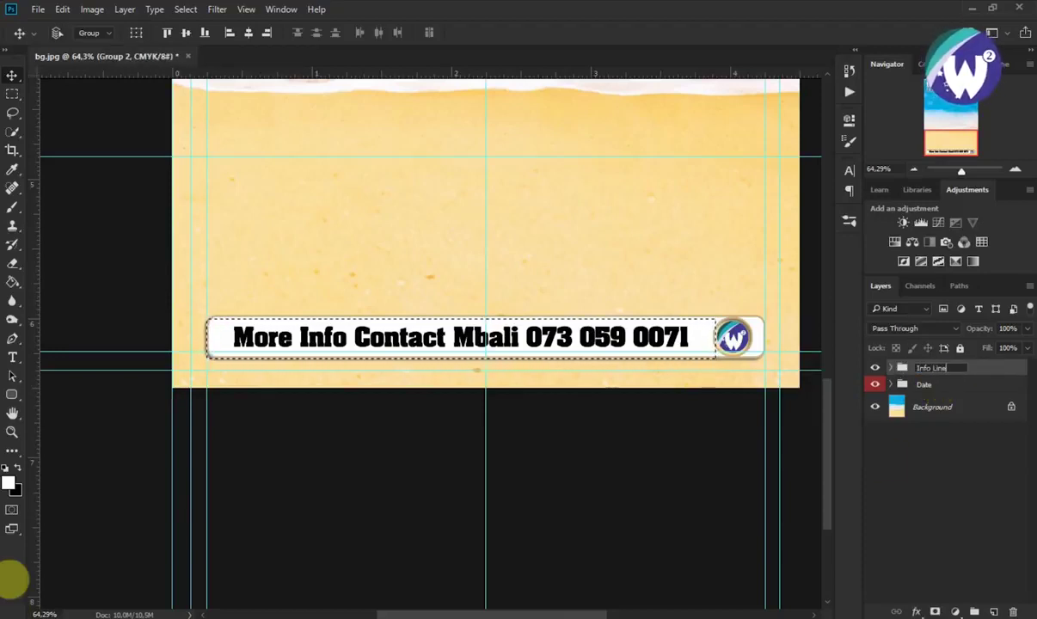
left_click(713, 369)
left_click(972, 540)
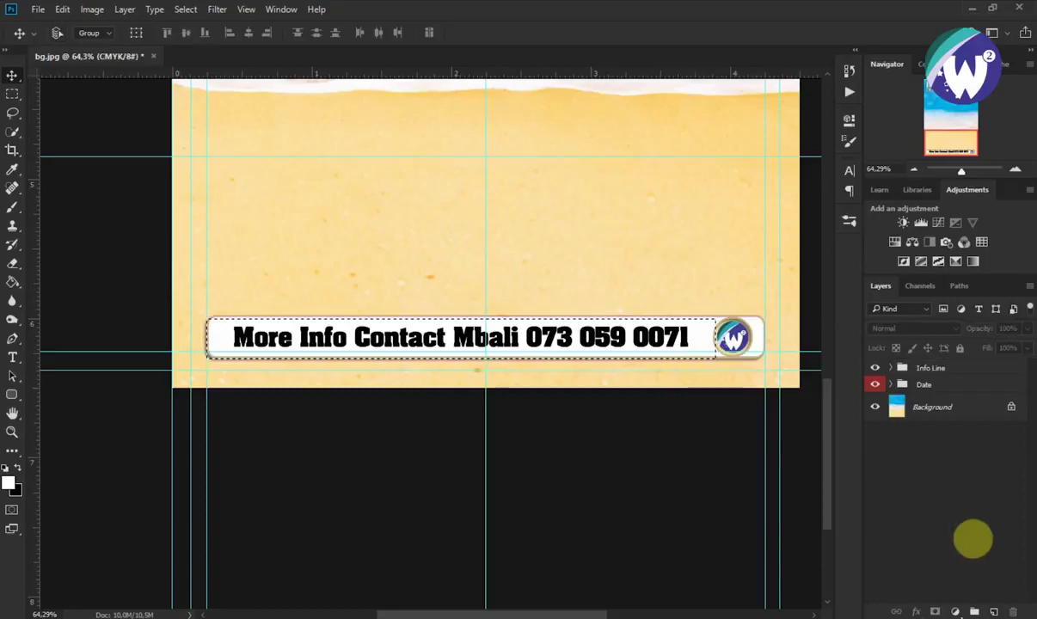
key("ctrl+d")
scroll(521, 362, "down", 2)
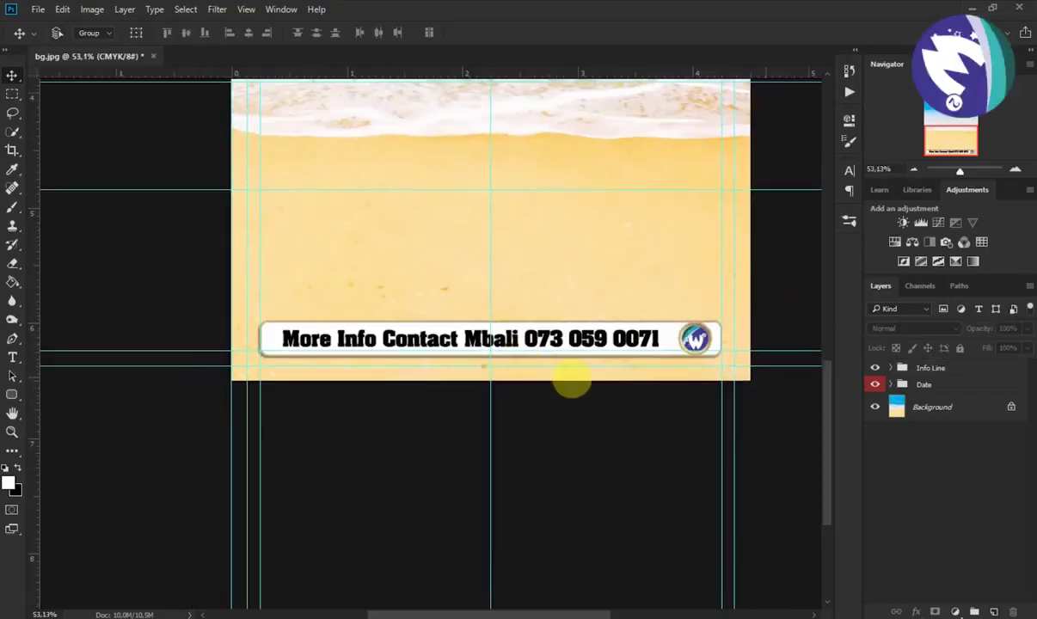
Tag the Info Line group orange and nudge it slightly lower
left_click(938, 370)
right_click(931, 371)
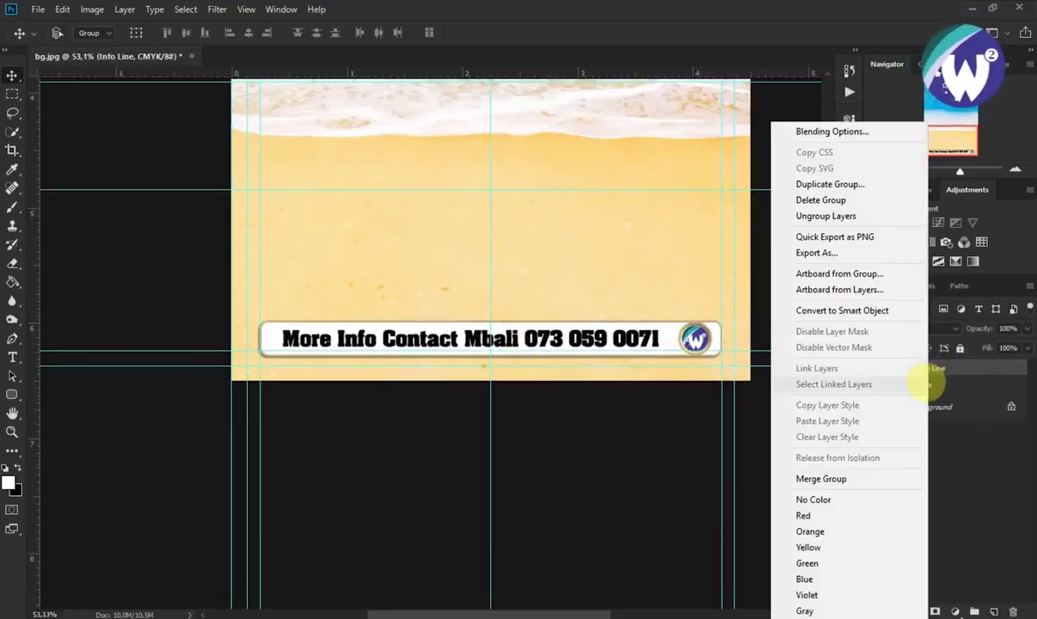
left_click(846, 534)
mouse_move(482, 348)
left_mouse_down()
mouse_move(482, 360)
mouse_move(471, 329)
left_mouse_up()
scroll(471, 329, "down", 3)
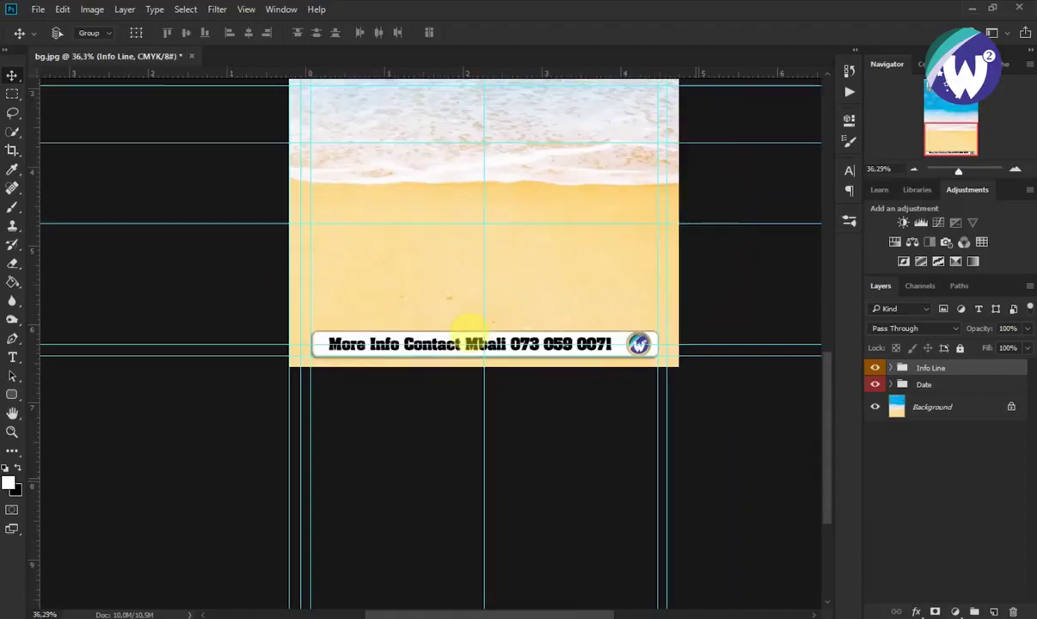
scroll(463, 220, "up", 3)
Type 'Child | Izinja Zendawo | Team Kalawa |Dj Lungelo | Dj Bule' in a paragraph box at 15.86 pt
scroll(462, 260, "up", 1)
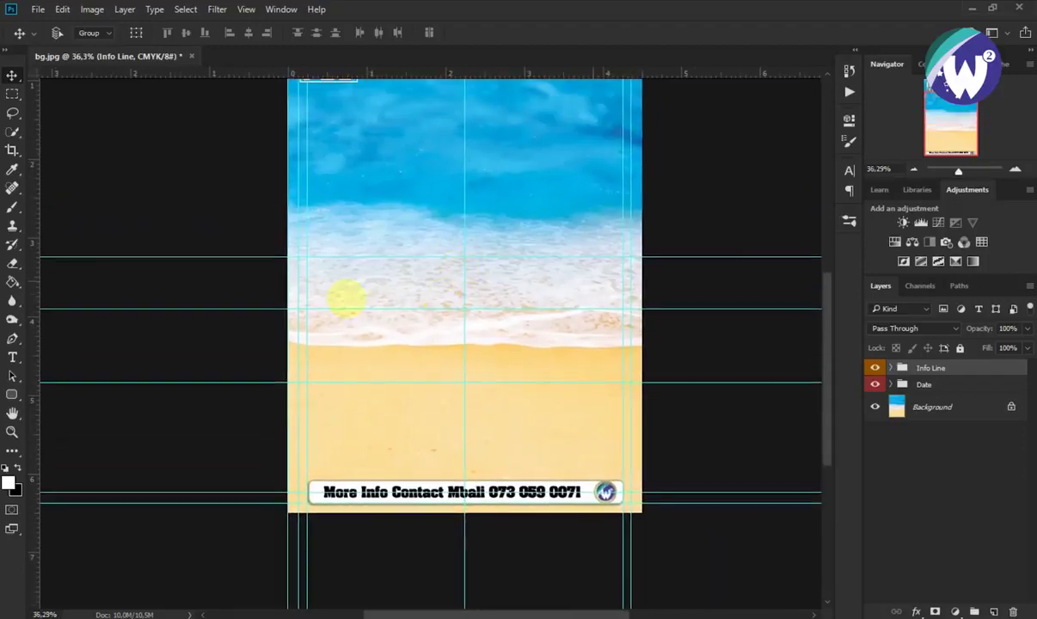
key("t")
left_click_drag(308, 388, 623, 467)
type("Team Afro | Problem")
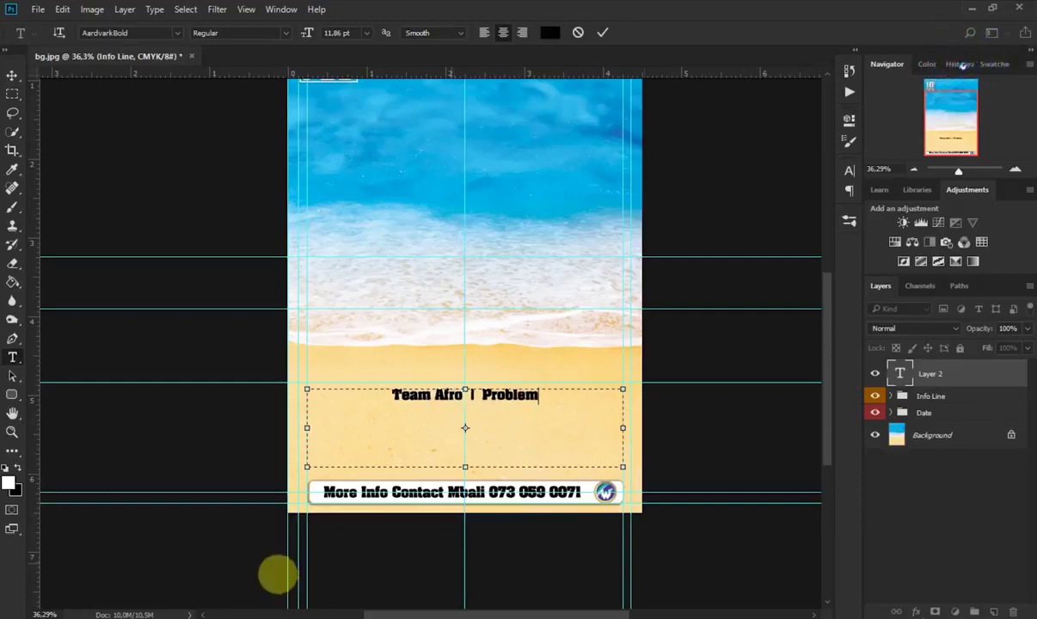
type("Child | Izinja Zendawo | Team Kalawa |Dj Lu")
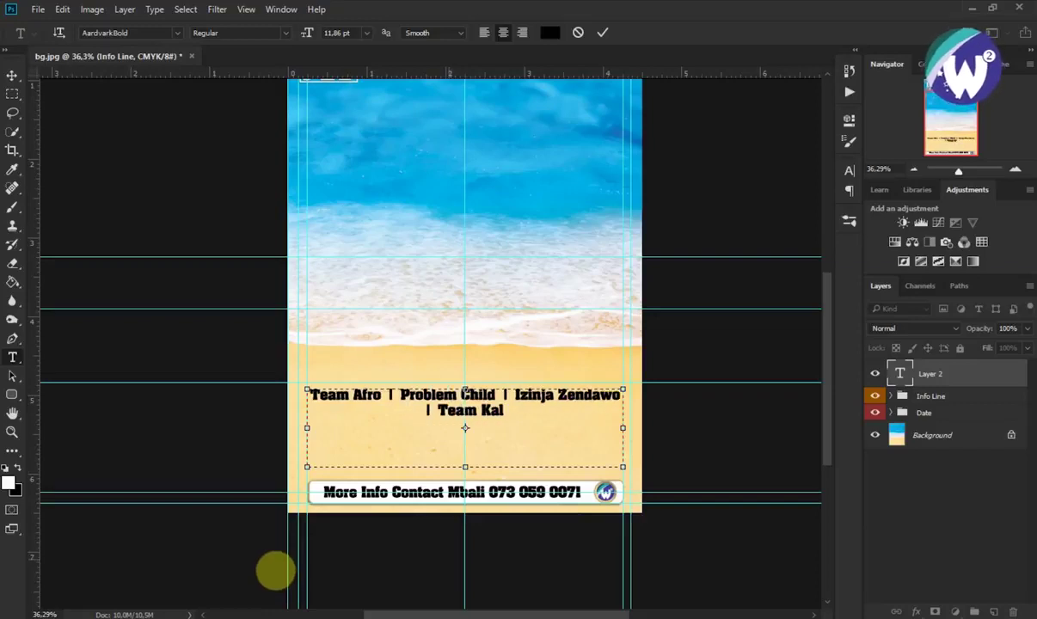
type("ngelo | Dj Bule")
left_click(603, 33)
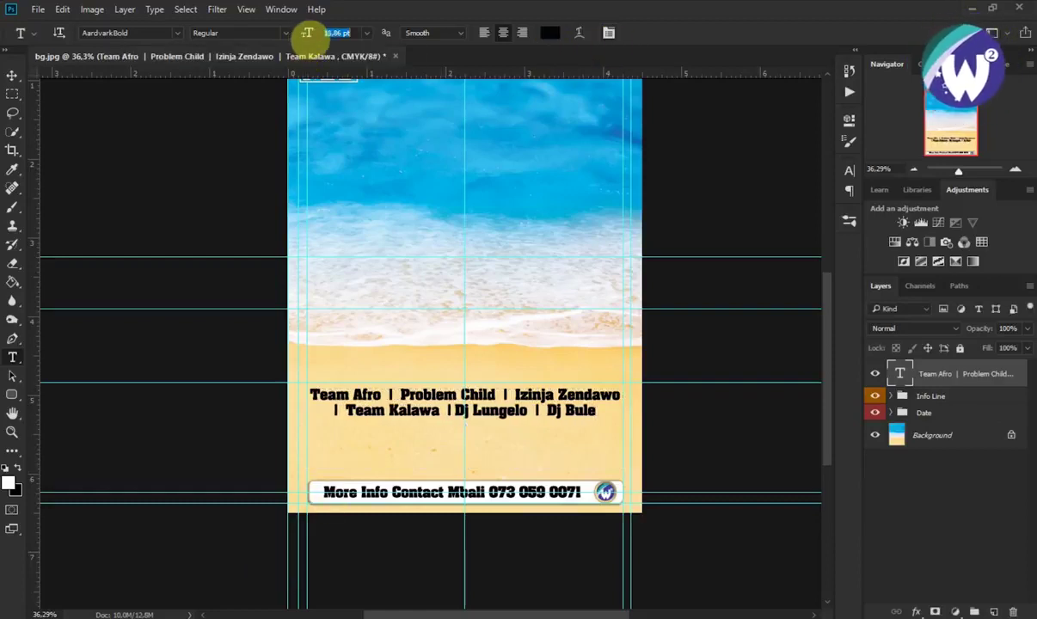
key("Return")
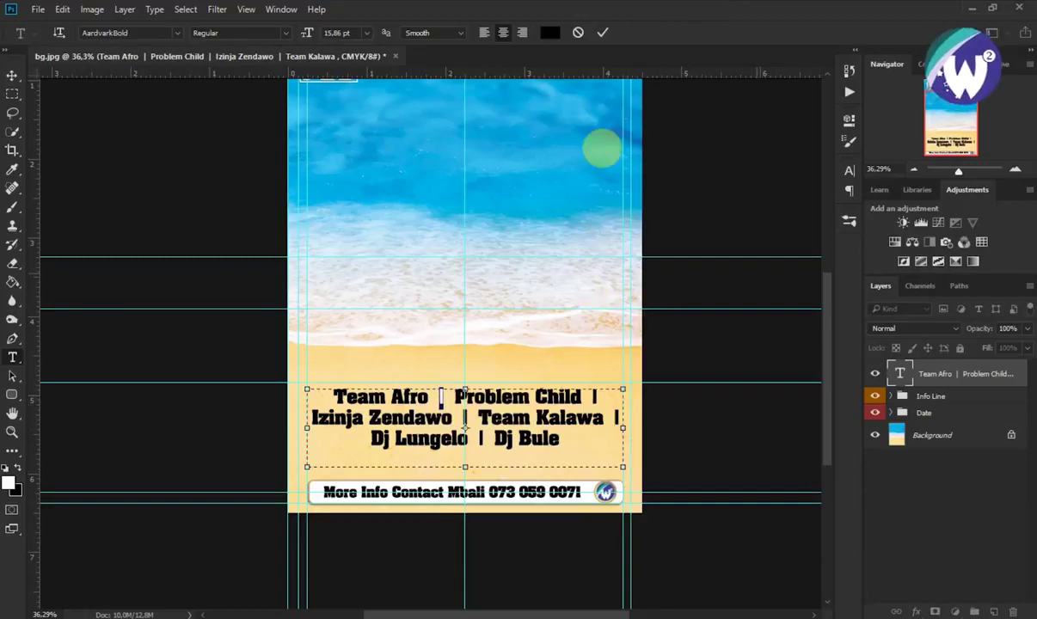
Colour the lineup's separator bars with sea blue sampled from the ocean
left_click(550, 33)
left_click_drag(733, 421, 731, 488)
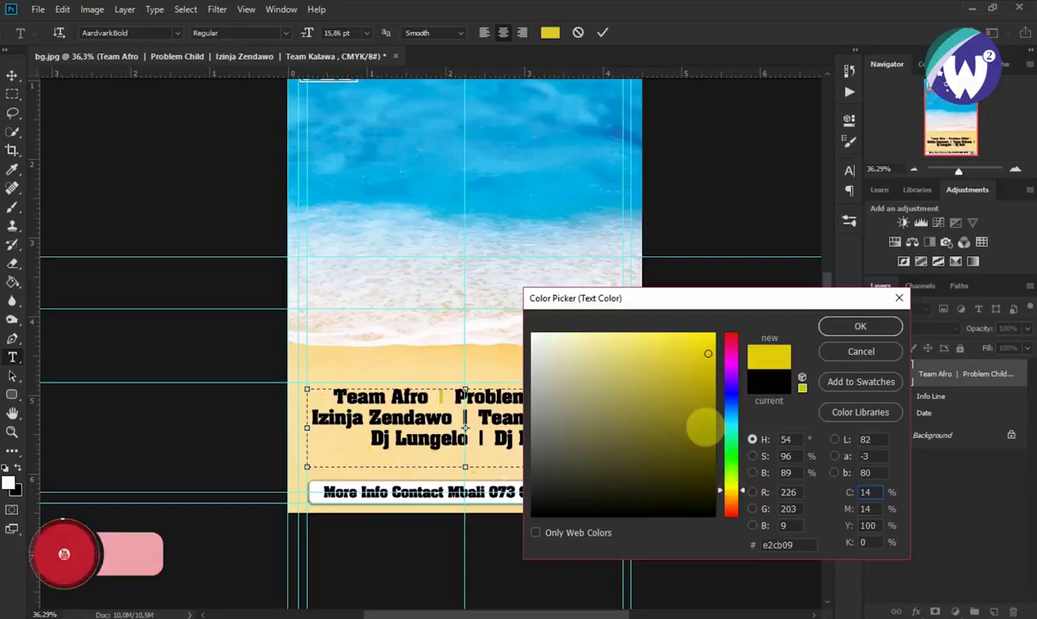
left_click(735, 505)
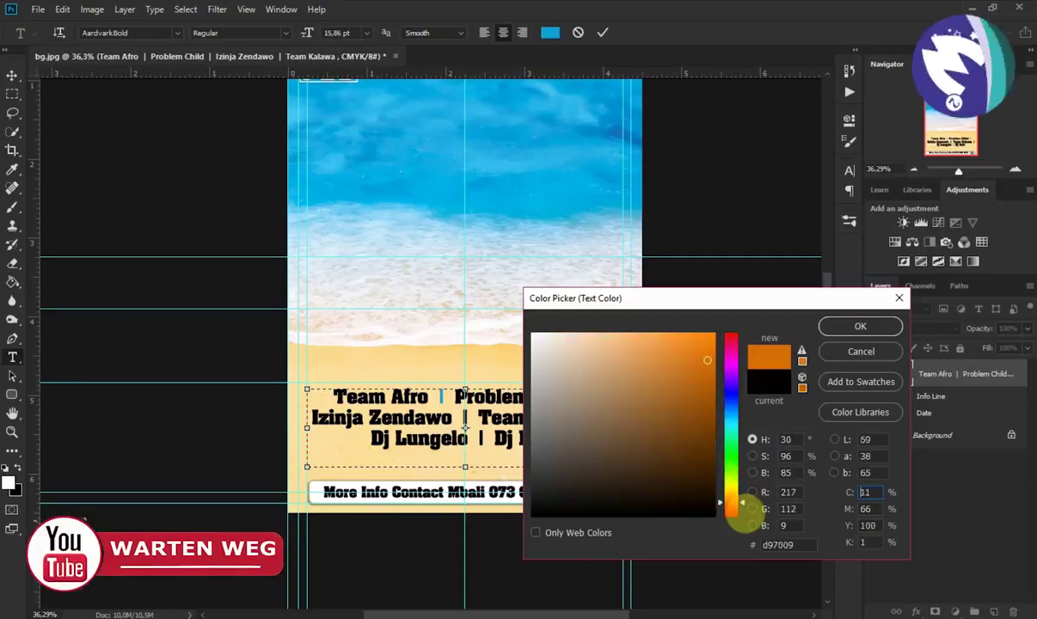
left_click(519, 122)
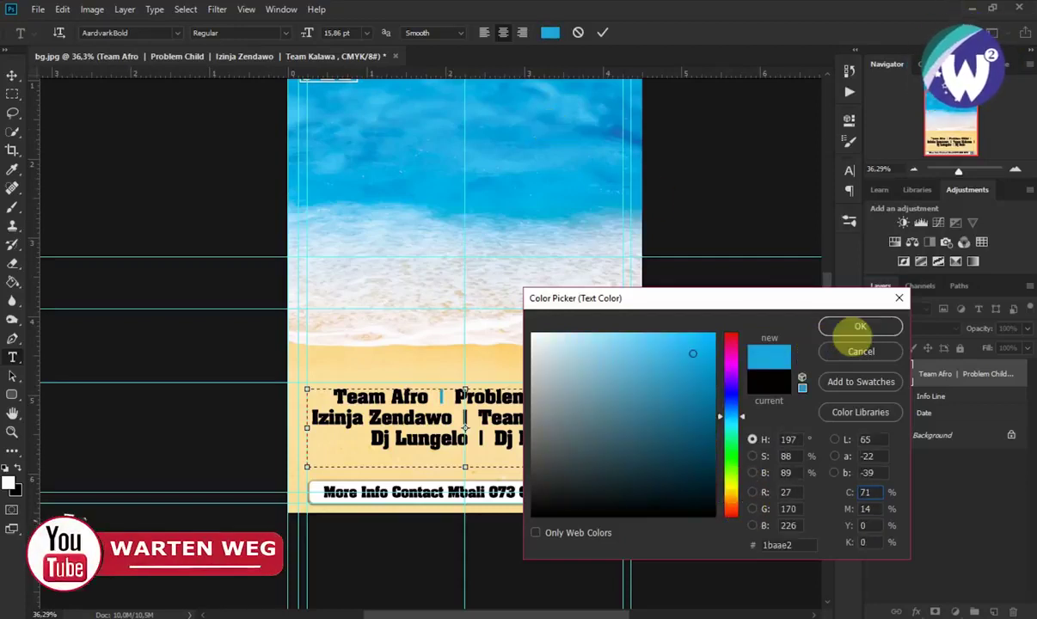
left_click(761, 544)
right_click(764, 545)
key("Escape")
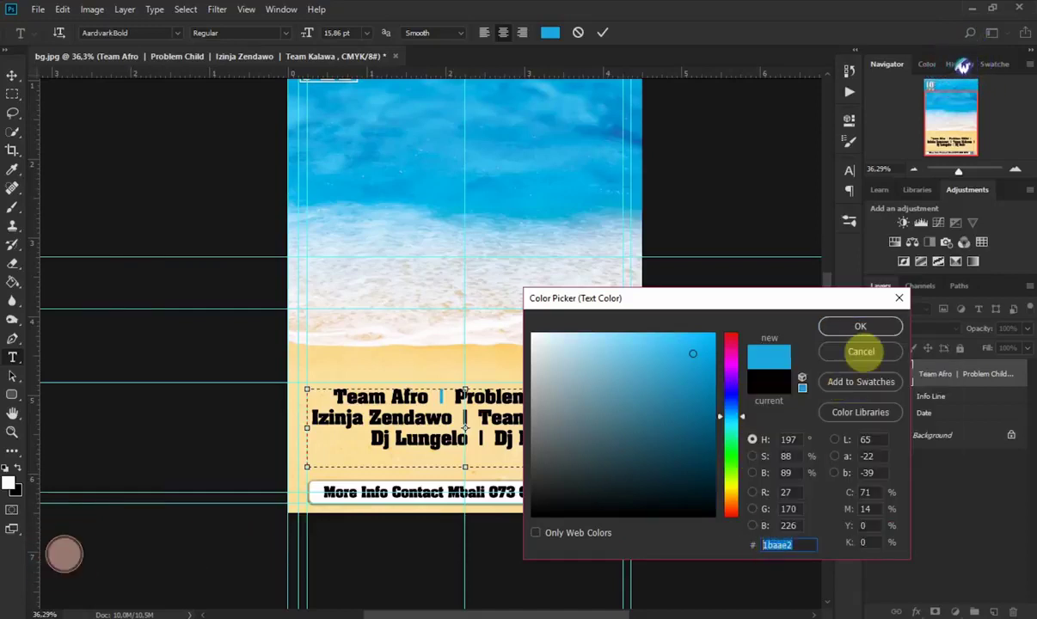
left_click(861, 328)
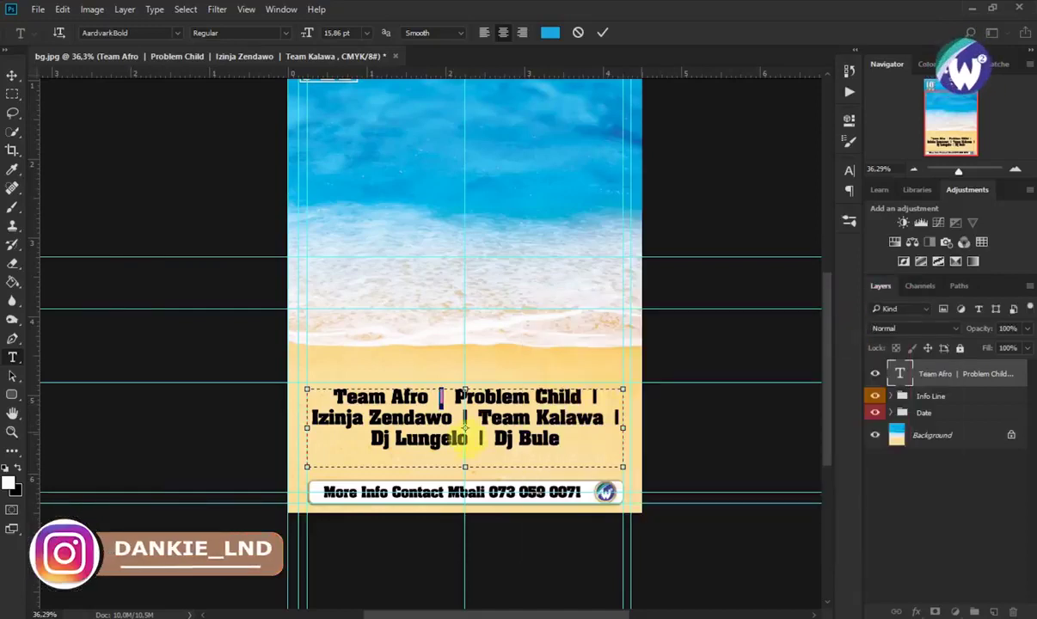
Delete the stray separator ending line two and commit the lineup text
right_click(465, 418)
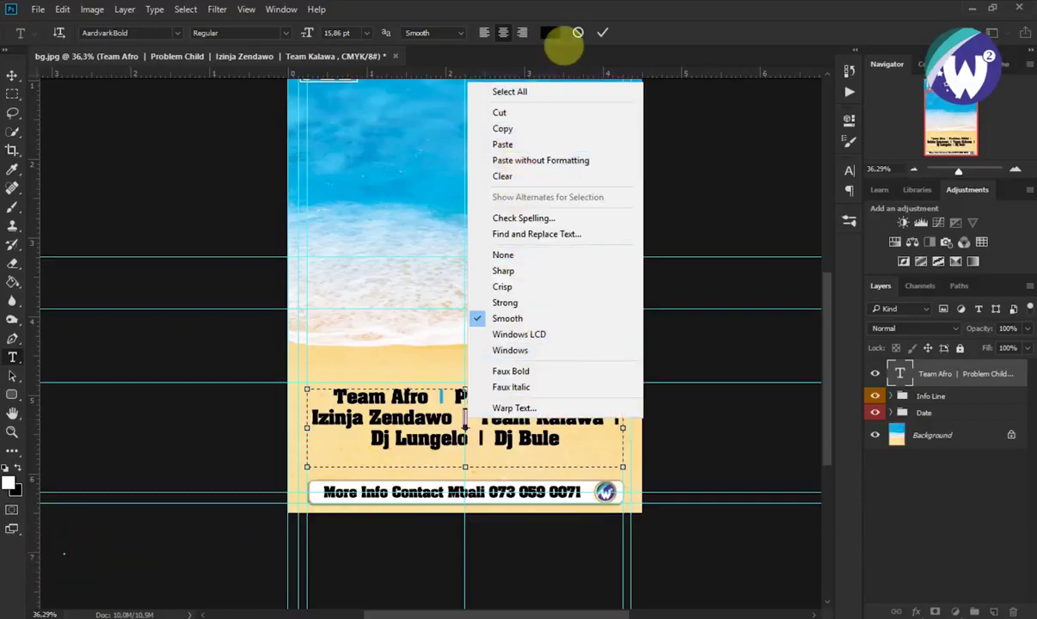
left_click(559, 42)
left_click(550, 33)
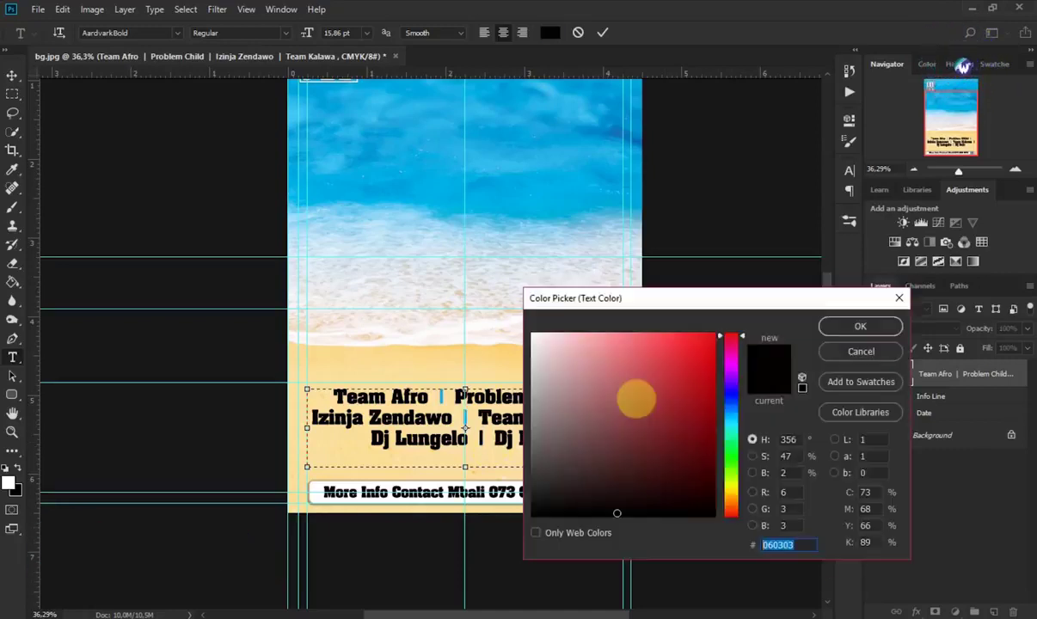
key("BackSpace")
key("BackSpace")
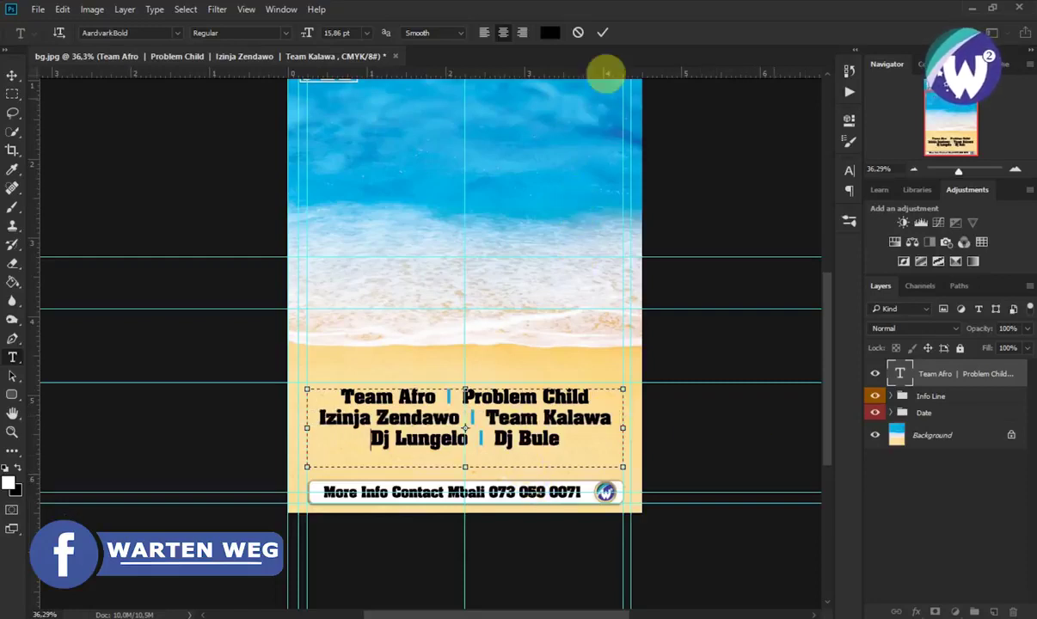
left_click(602, 33)
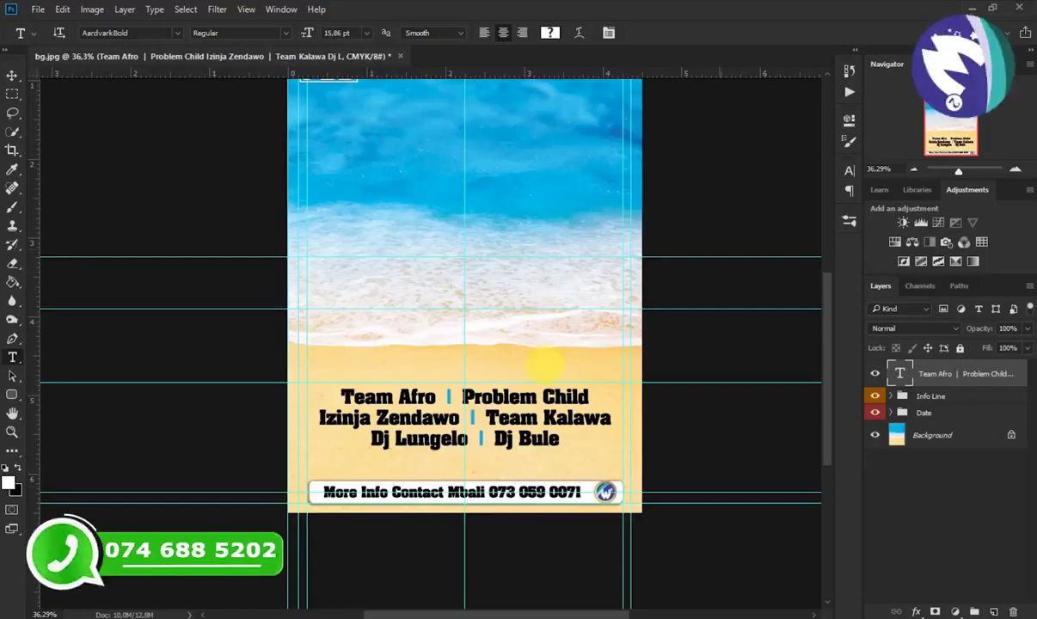
Enlarge the DJ lineup block to about 110%
key("ctrl+t")
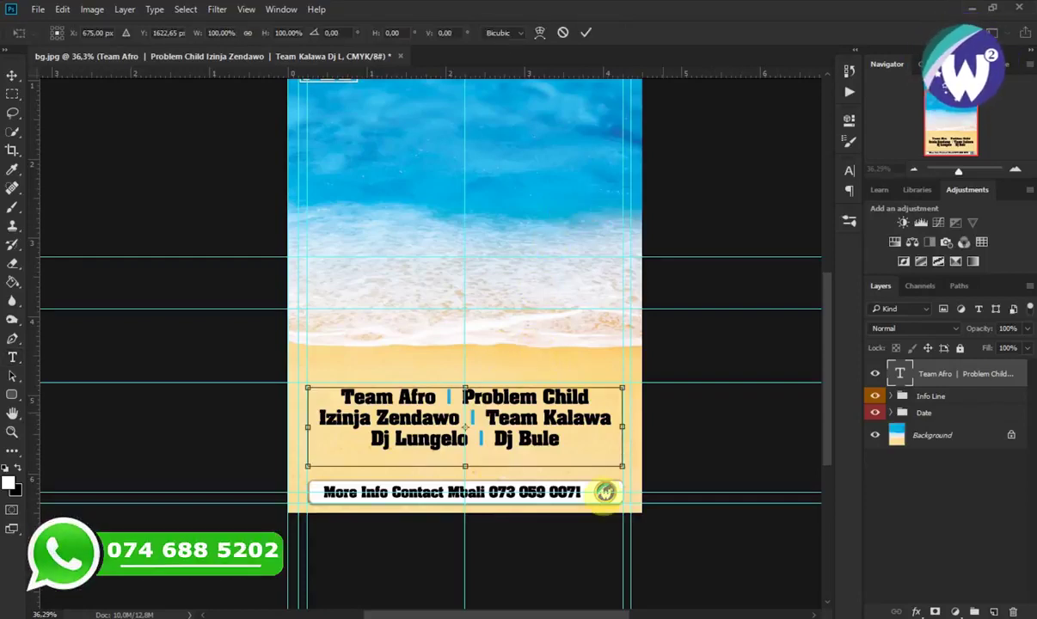
left_click_drag(623, 467, 639, 471)
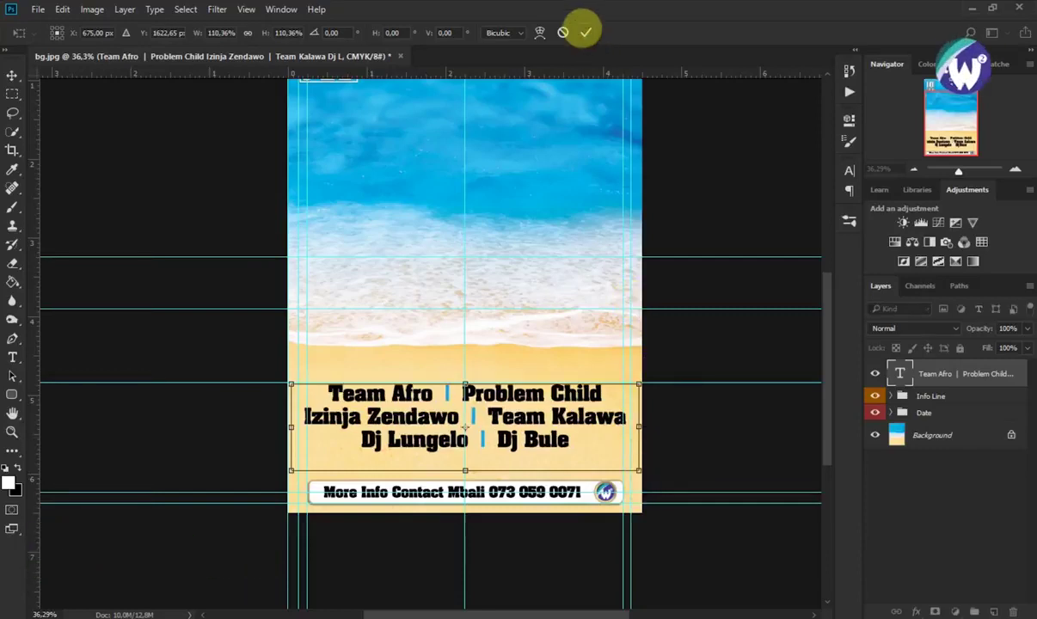
left_click(586, 32)
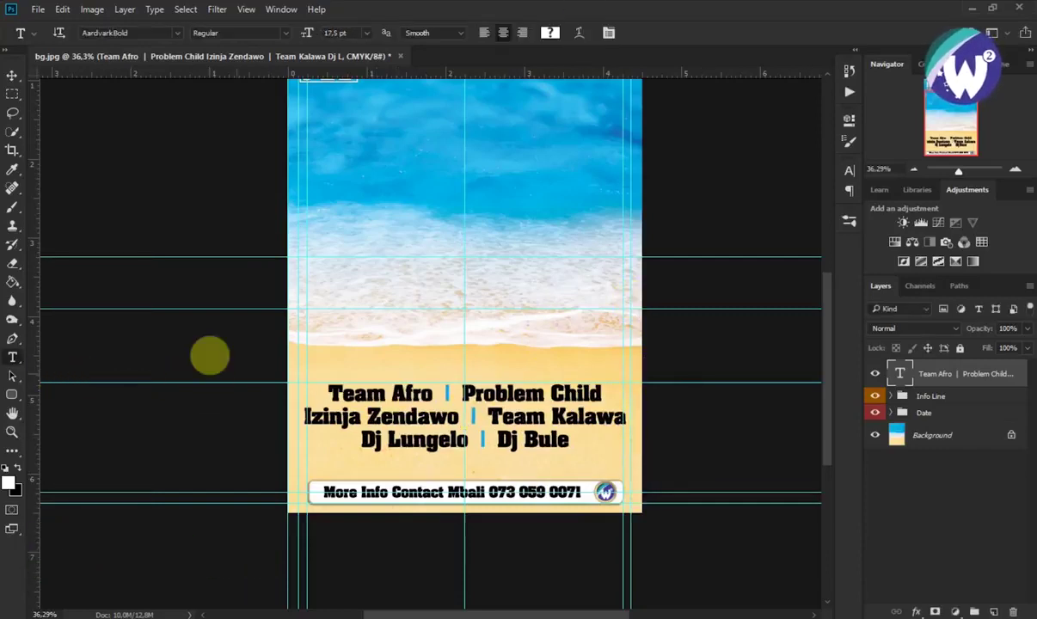
Add a light blue 'Line Up' heading centred above the lineup
left_click(423, 368)
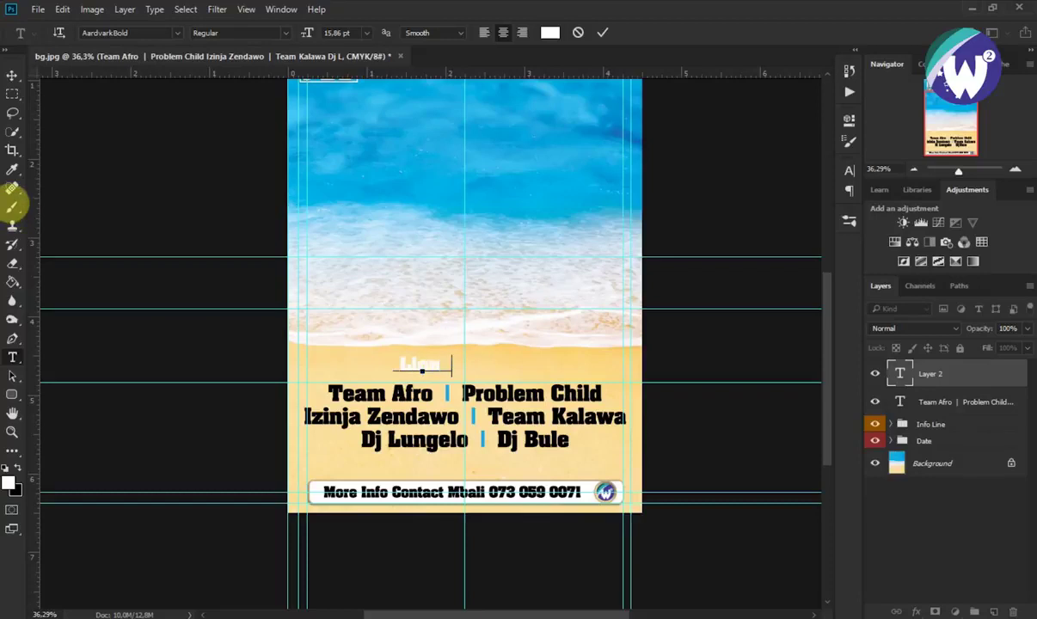
type("Up")
left_click(602, 32)
left_click(550, 32)
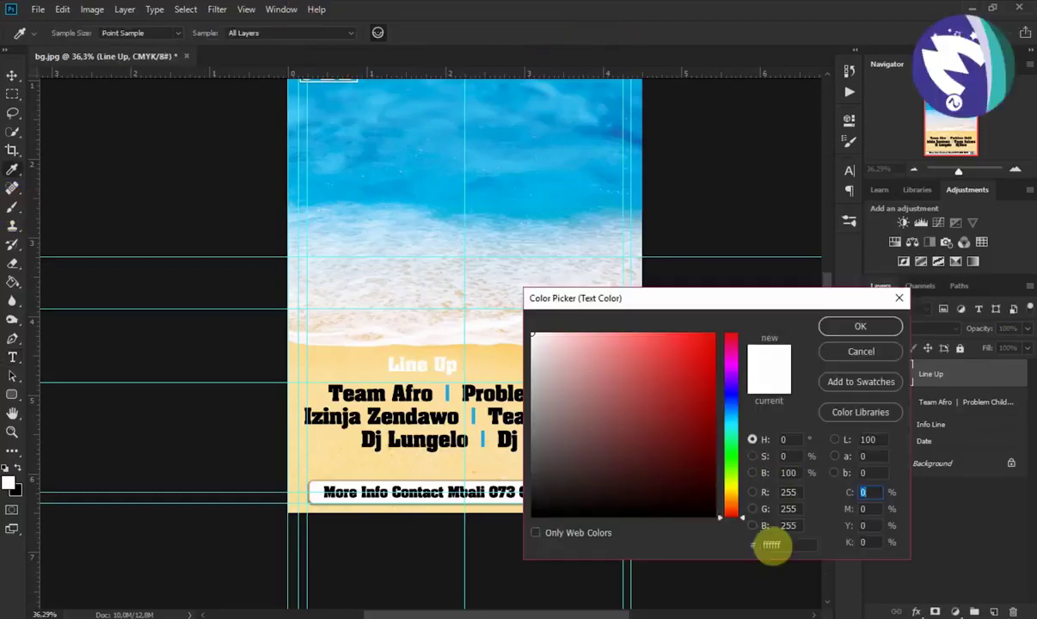
double_click(772, 546)
type("1baae2")
left_click(860, 325)
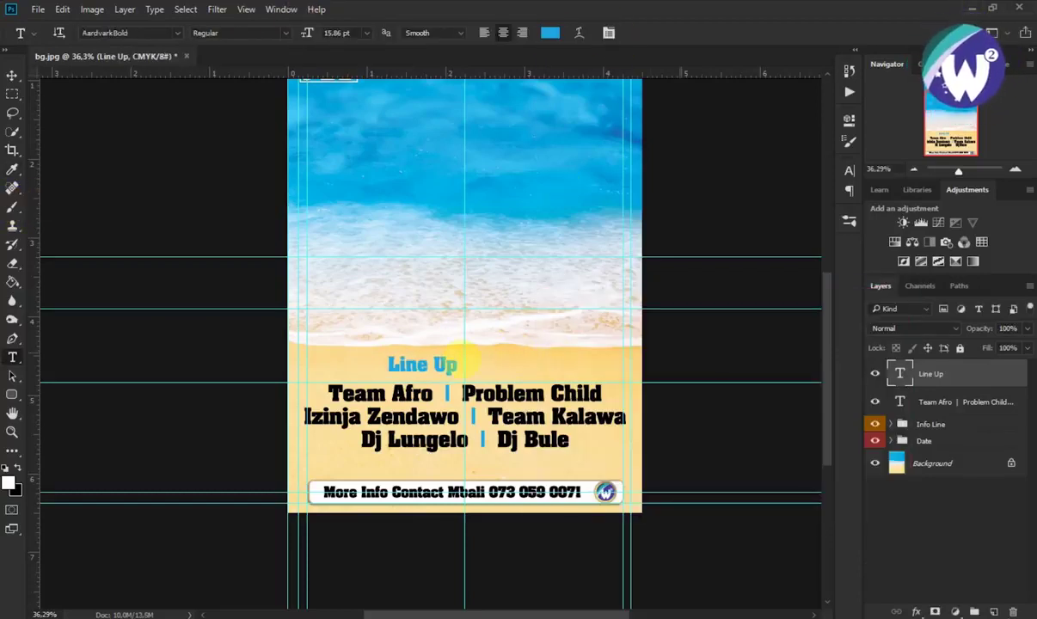
left_click_drag(404, 353, 443, 355)
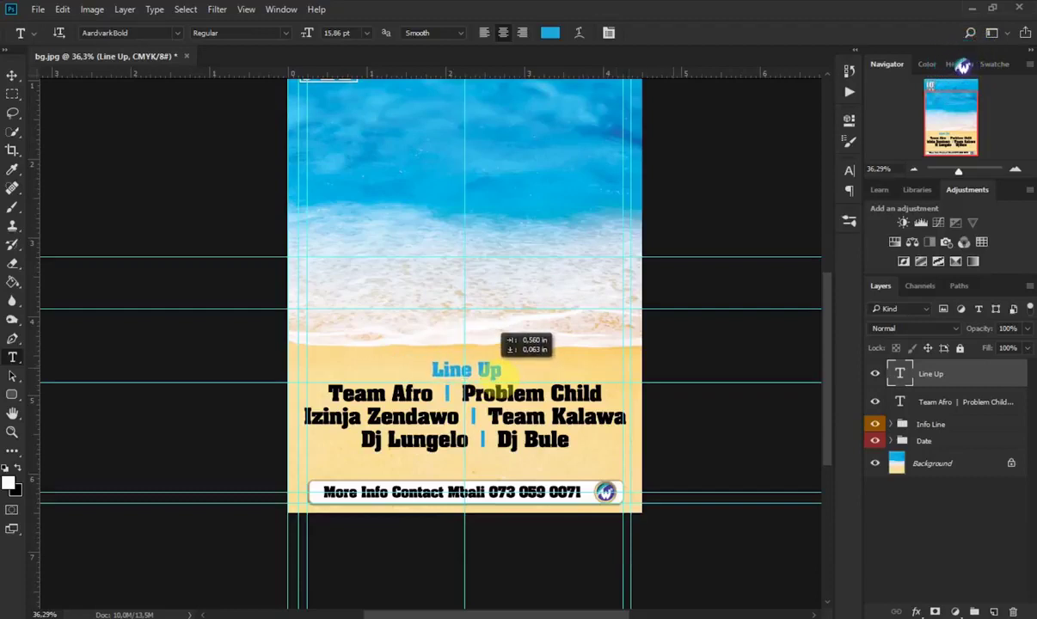
scroll(494, 366, "up", 5)
Fill a rectangle around the Line Up heading with black on new Layer 2
left_click(12, 94)
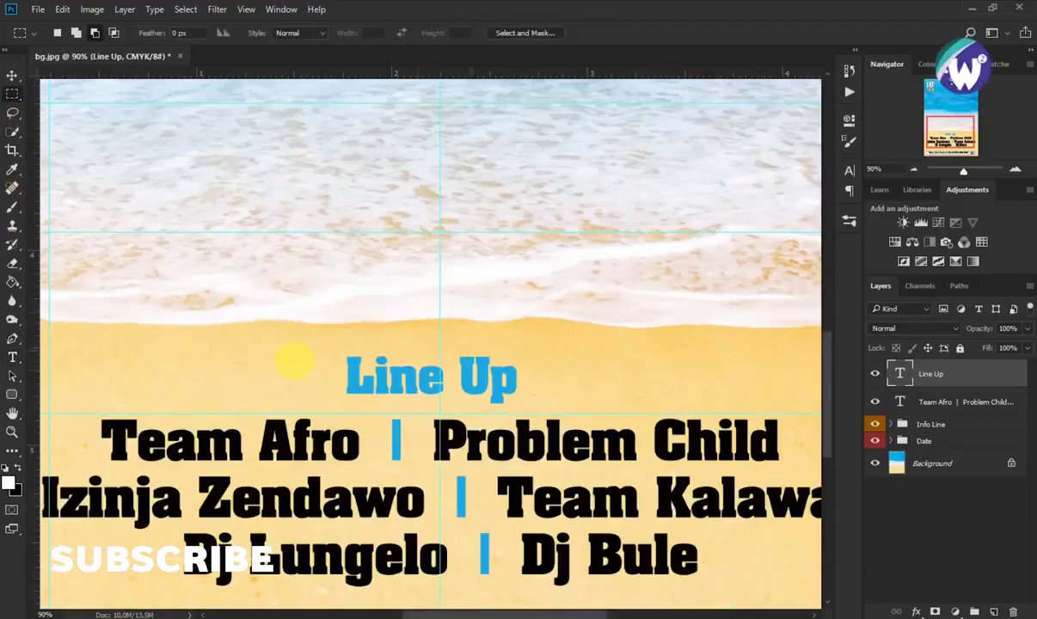
left_click_drag(307, 357, 568, 394)
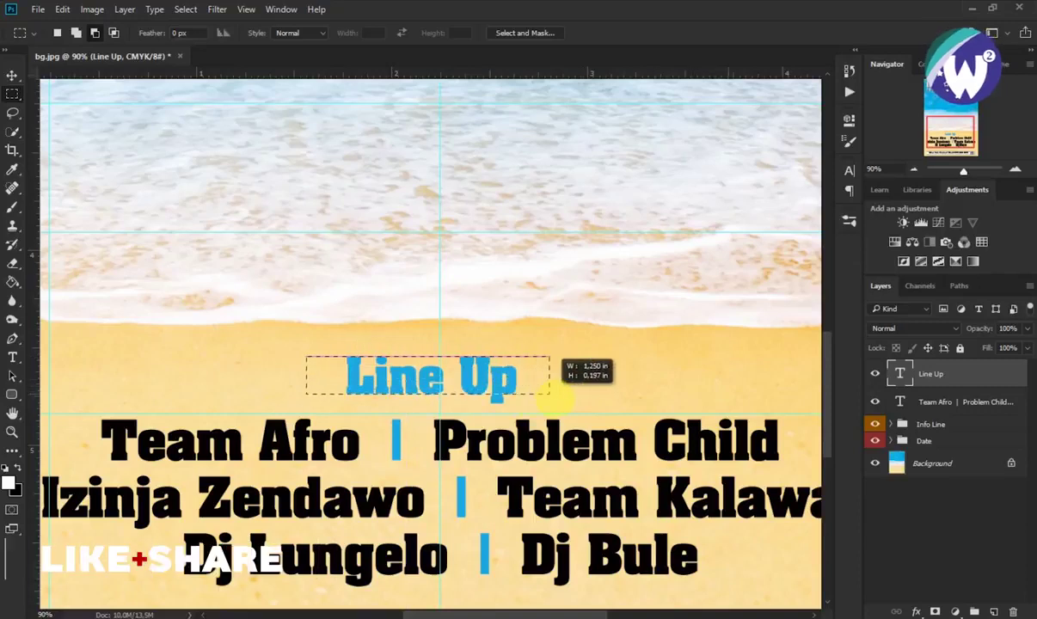
left_click_drag(567, 394, 584, 404)
left_click(993, 611)
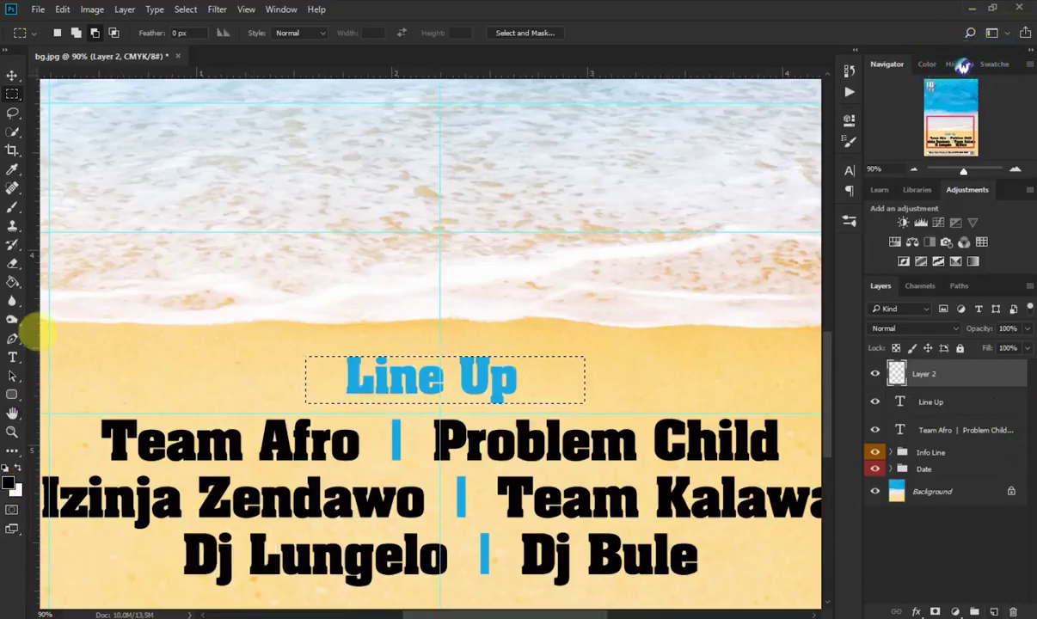
left_click(12, 281)
left_click(332, 385)
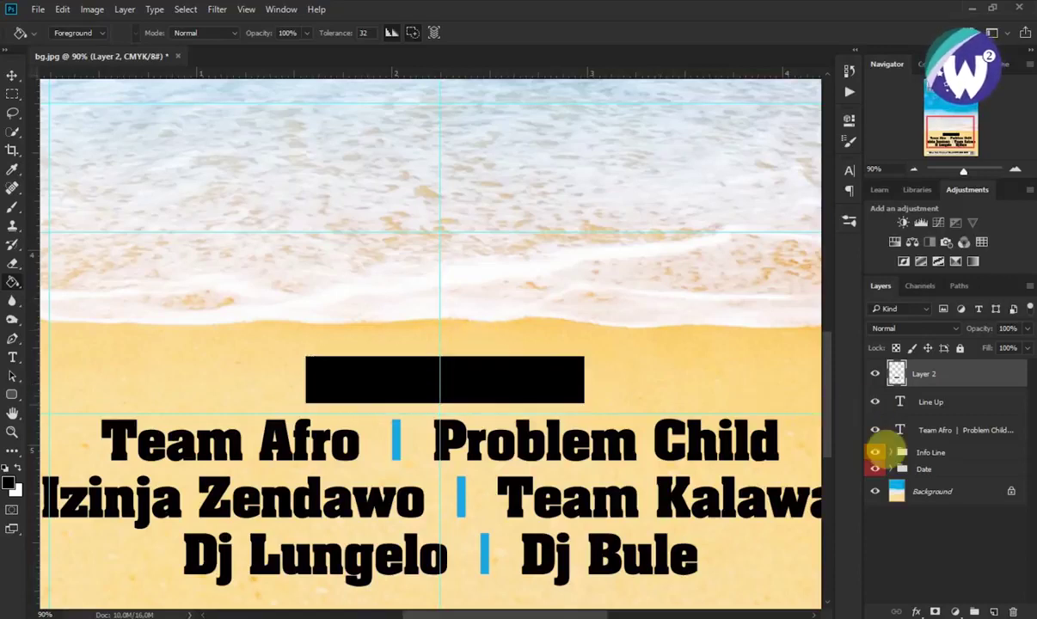
left_click(933, 404, "shift")
left_click(12, 75)
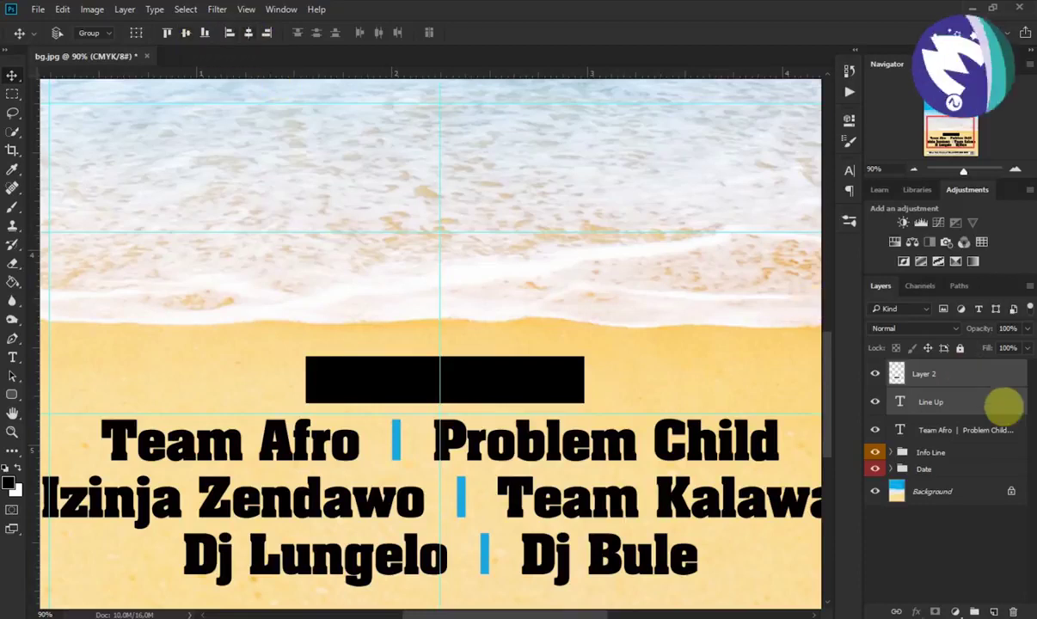
Apply a 0° Motion Blur of 264 pixels to Layer 2 and move Line Up above it
left_click(944, 376)
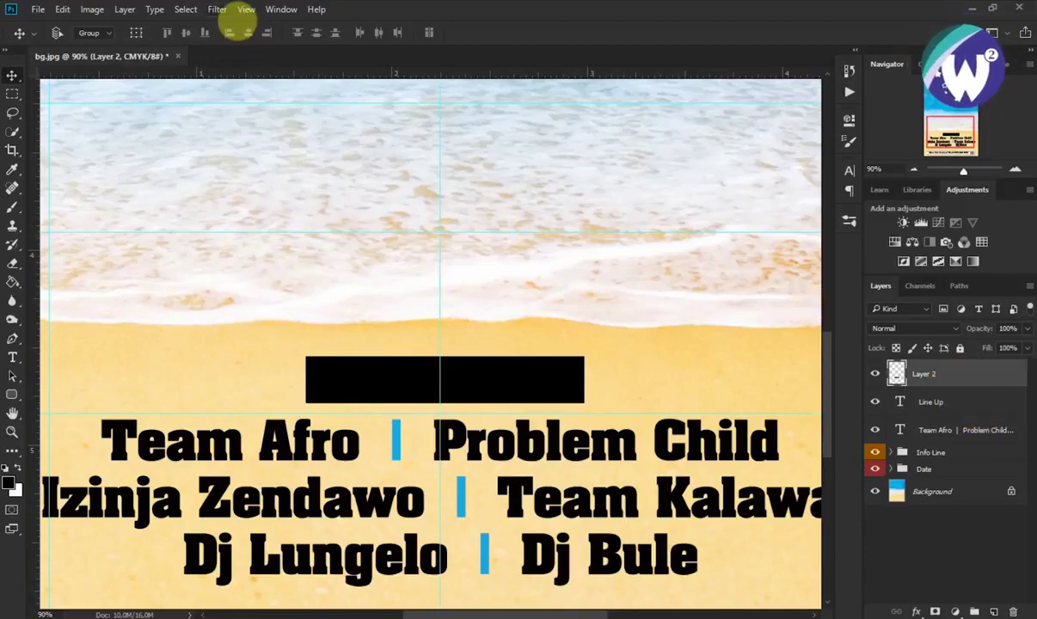
left_click(216, 9)
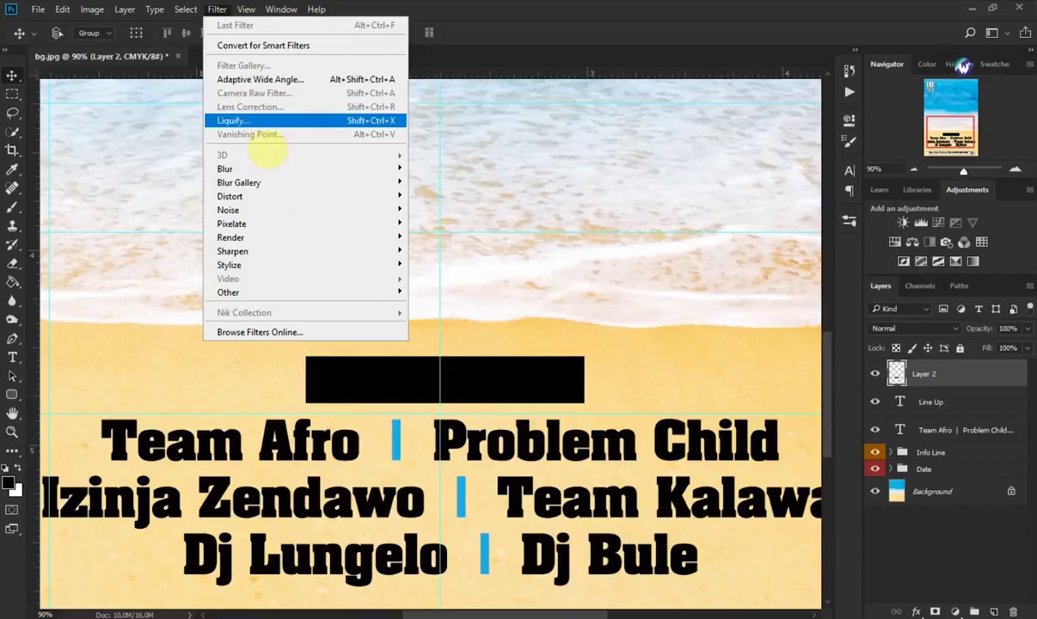
mouse_move(258, 169)
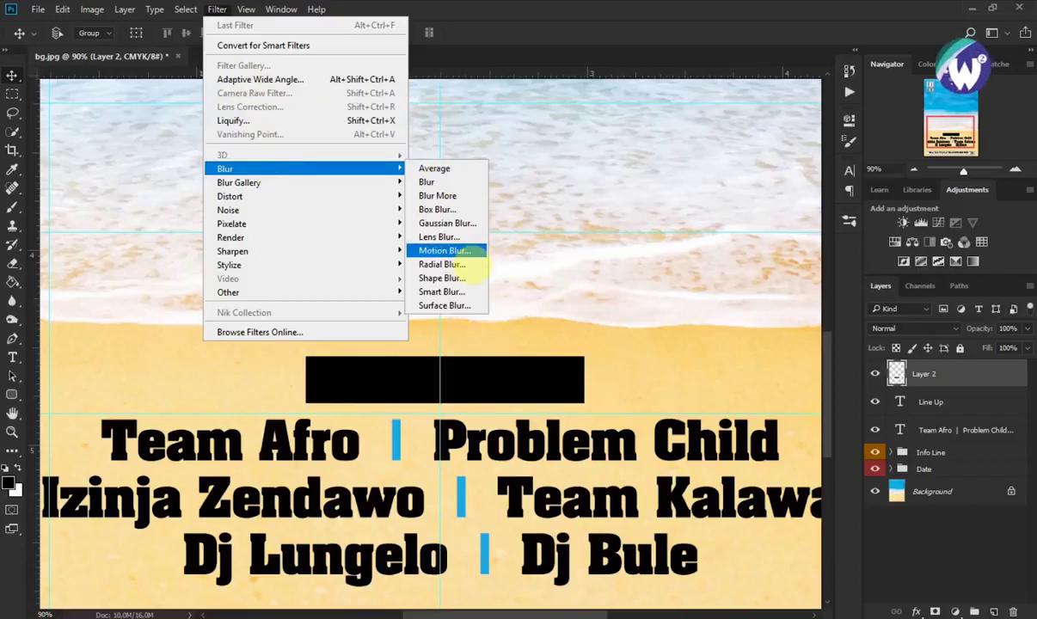
left_click(447, 250)
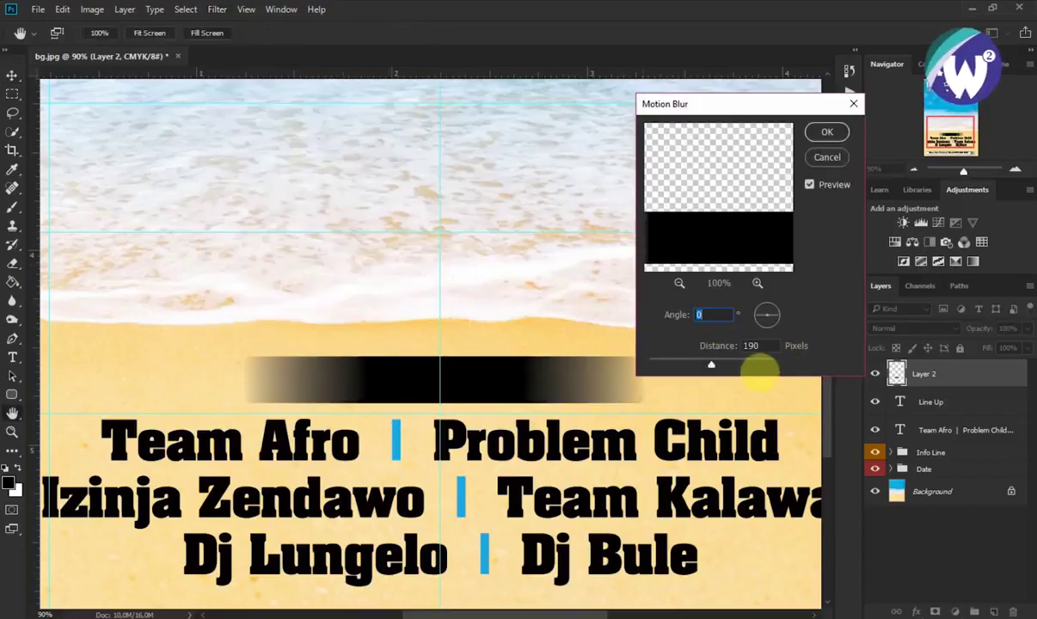
left_click_drag(711, 366, 726, 366)
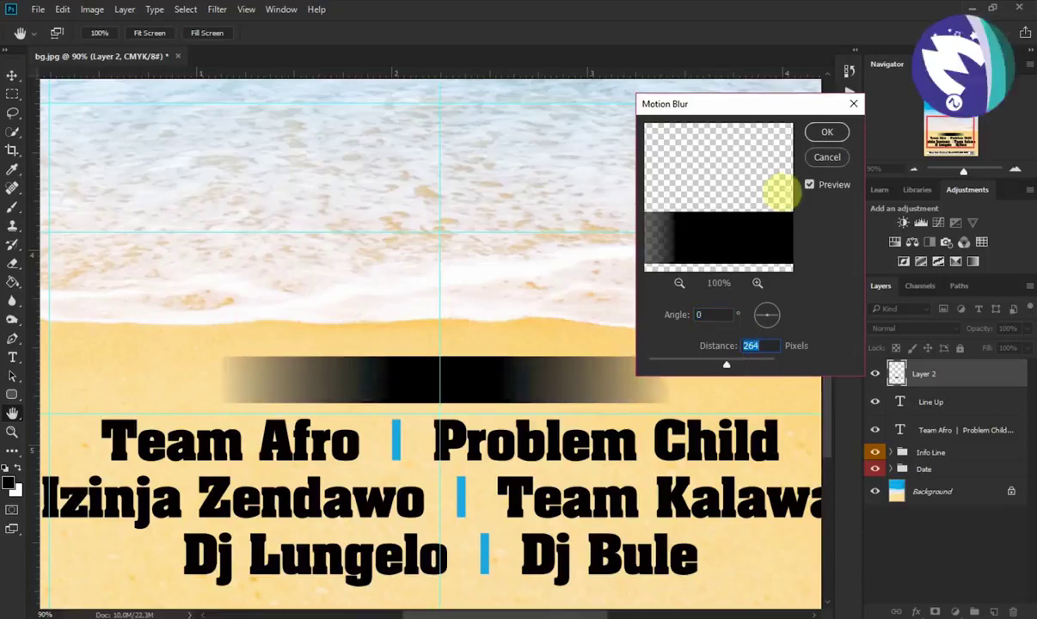
left_click(826, 131)
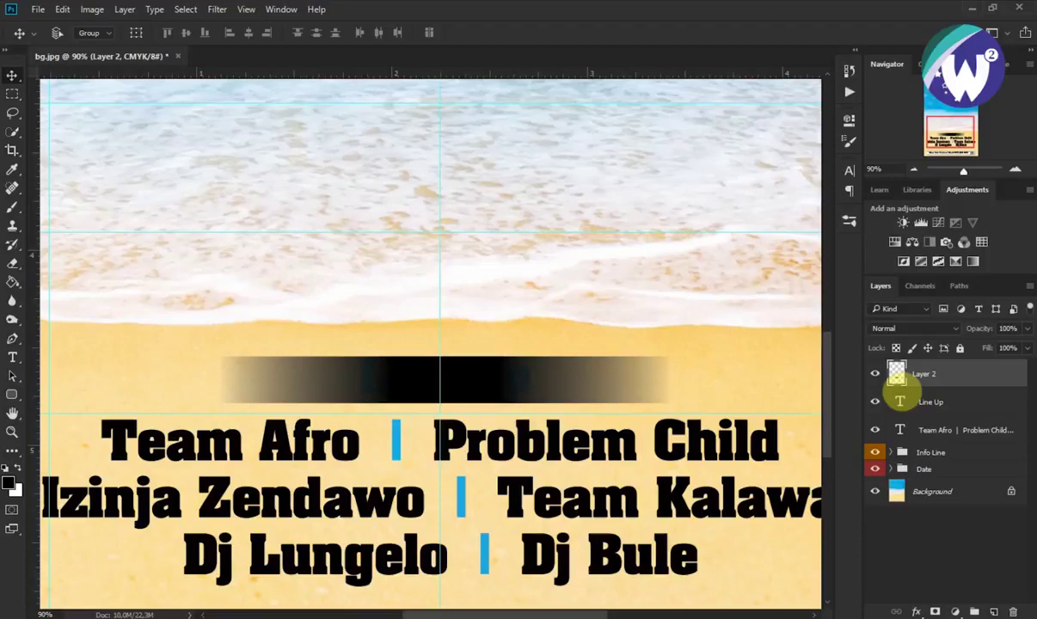
left_click_drag(899, 402, 903, 374)
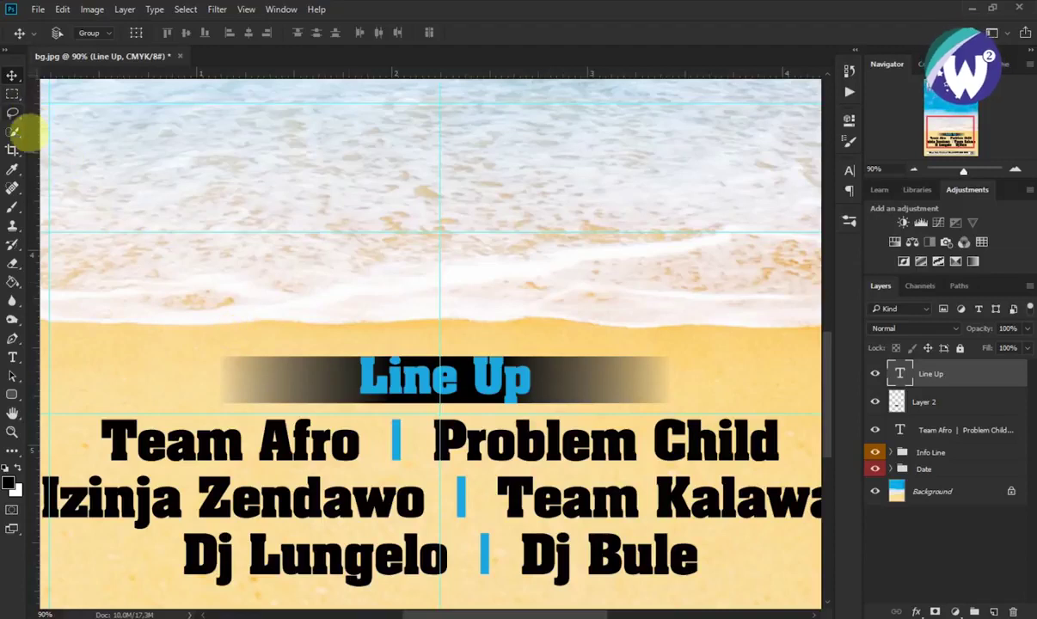
Draw a black 318 × 69 px rounded rectangle with 21 px corners over the Line Up heading
left_click(13, 396)
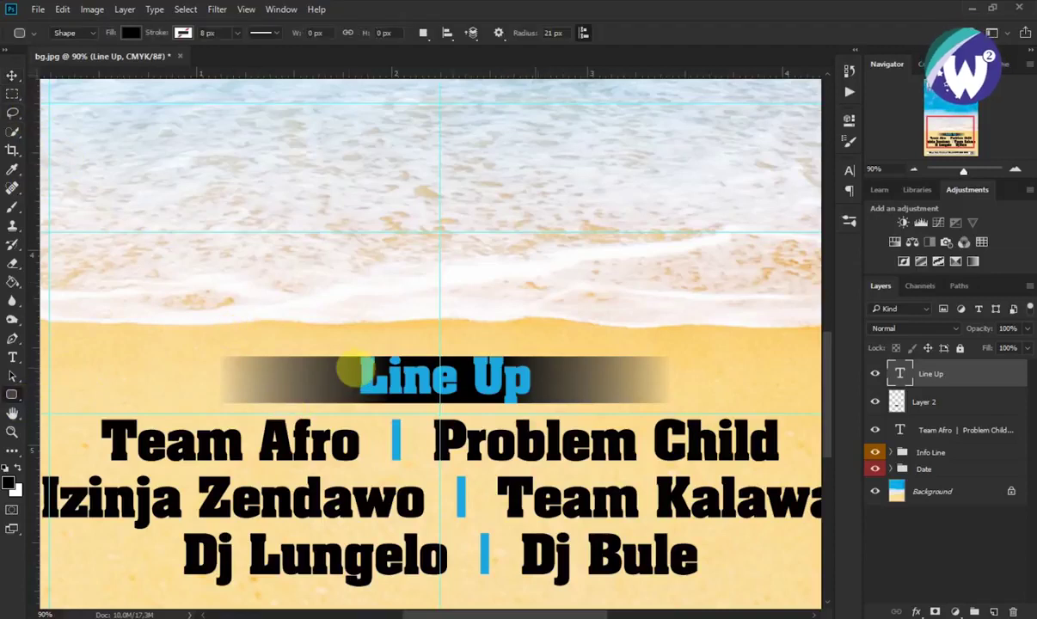
left_click_drag(351, 358, 559, 402)
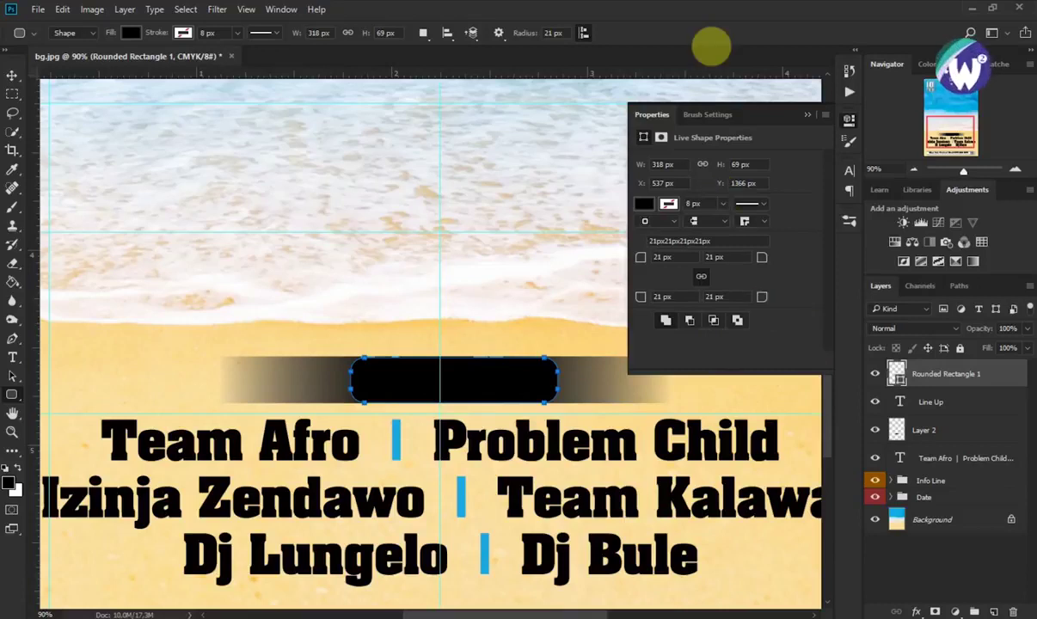
left_click(929, 430, "ctrl")
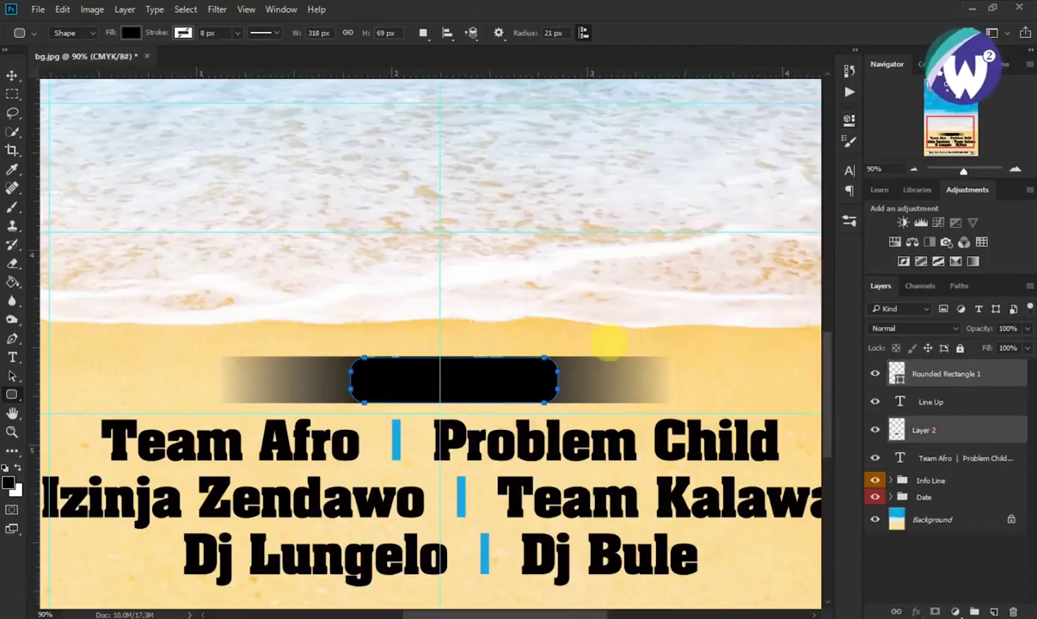
key("v")
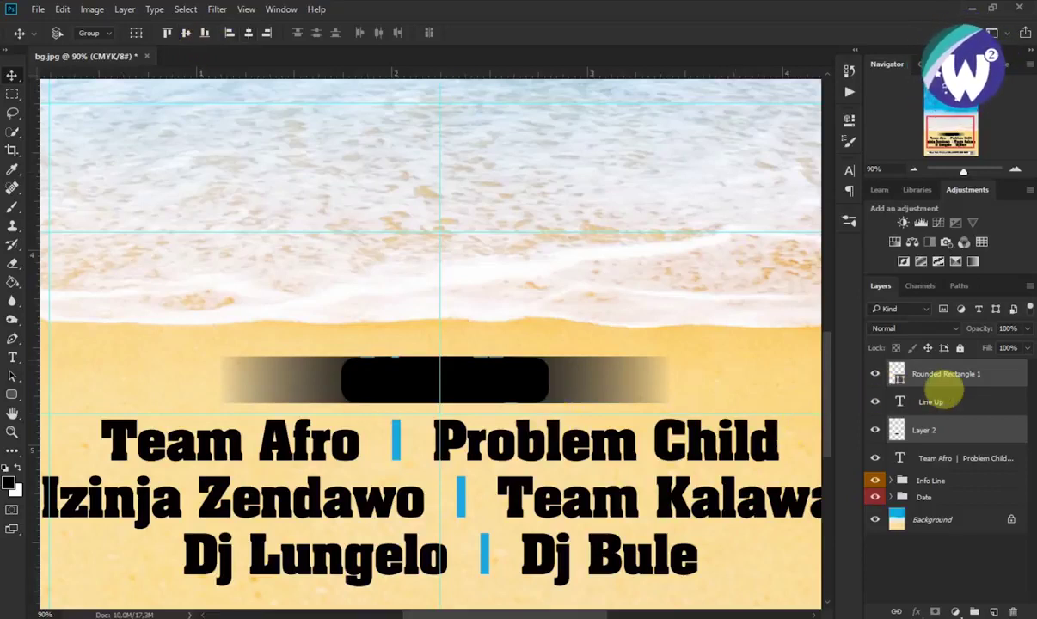
Resize the rounded rectangle to match the blurred bar's top edge and height
left_click(946, 378)
key("ctrl+t")
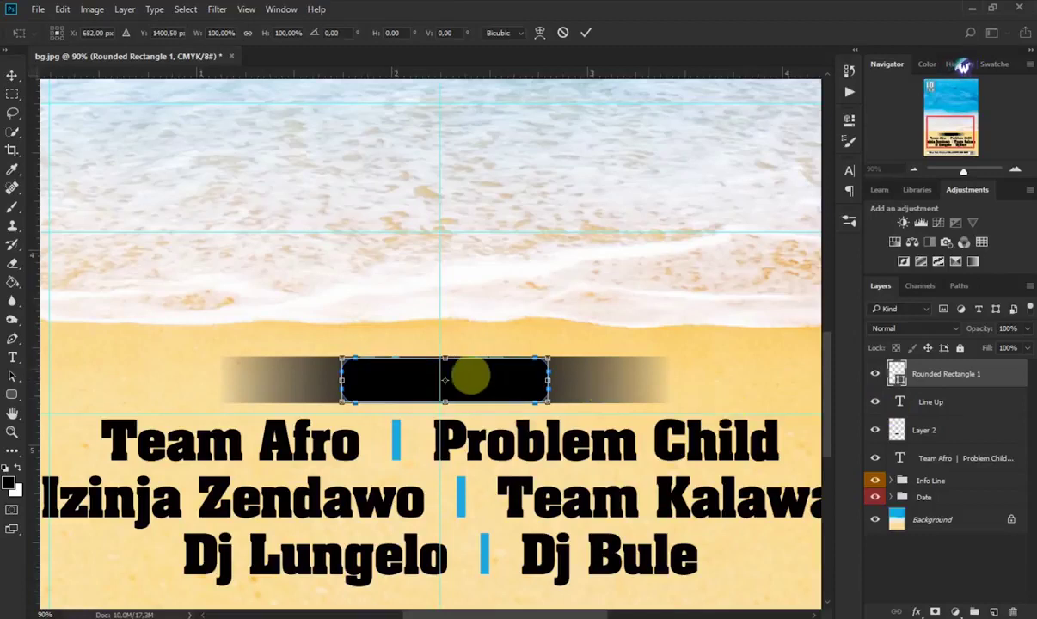
left_click_drag(445, 379, 444, 350)
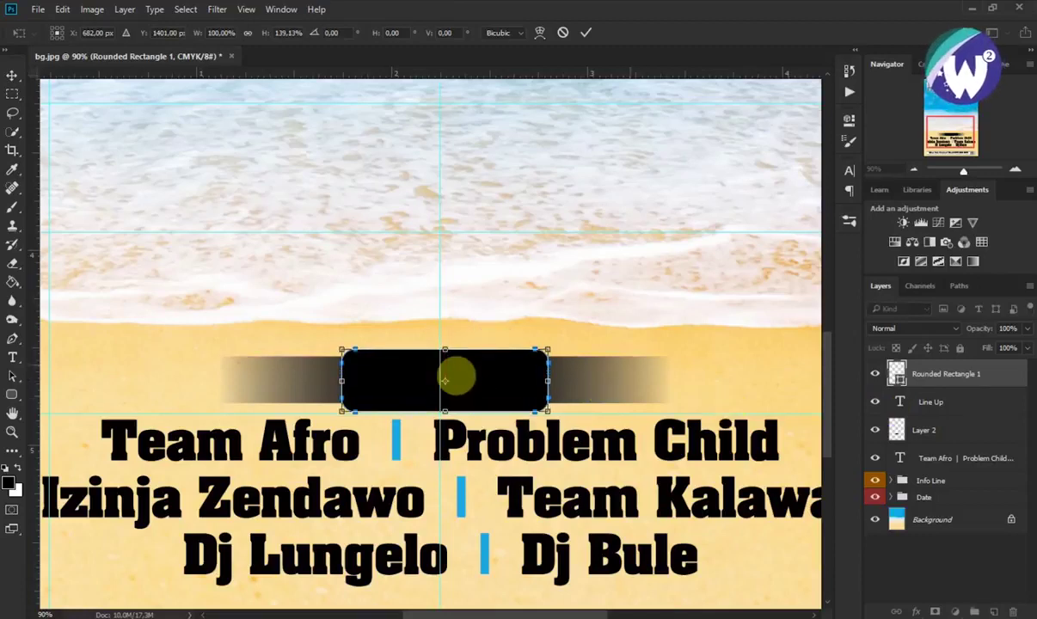
scroll(449, 354, "up", 3)
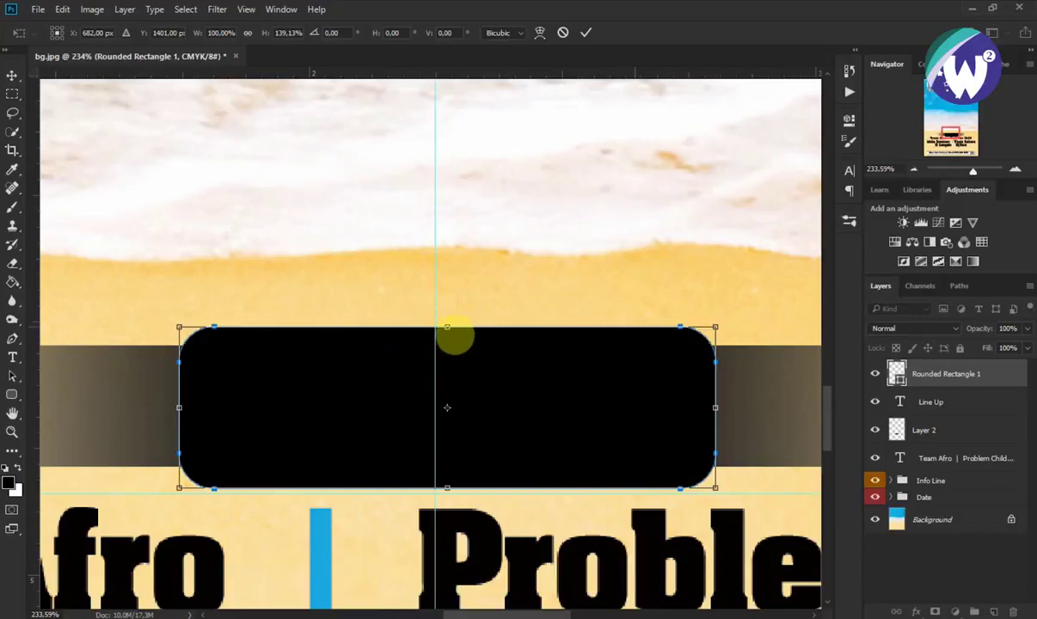
left_click_drag(448, 328, 447, 332)
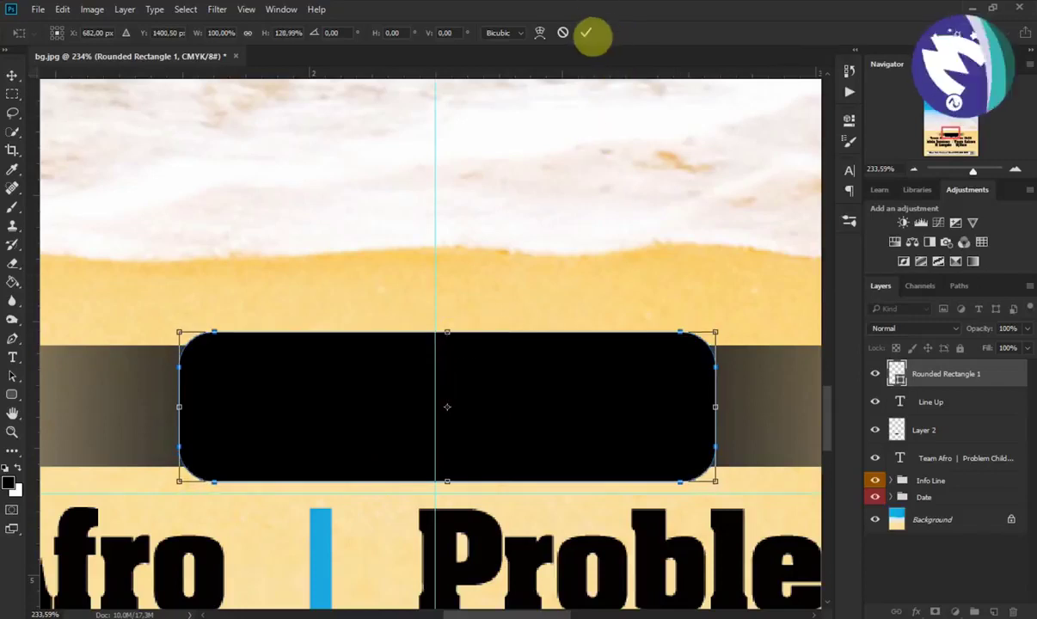
left_click(586, 31)
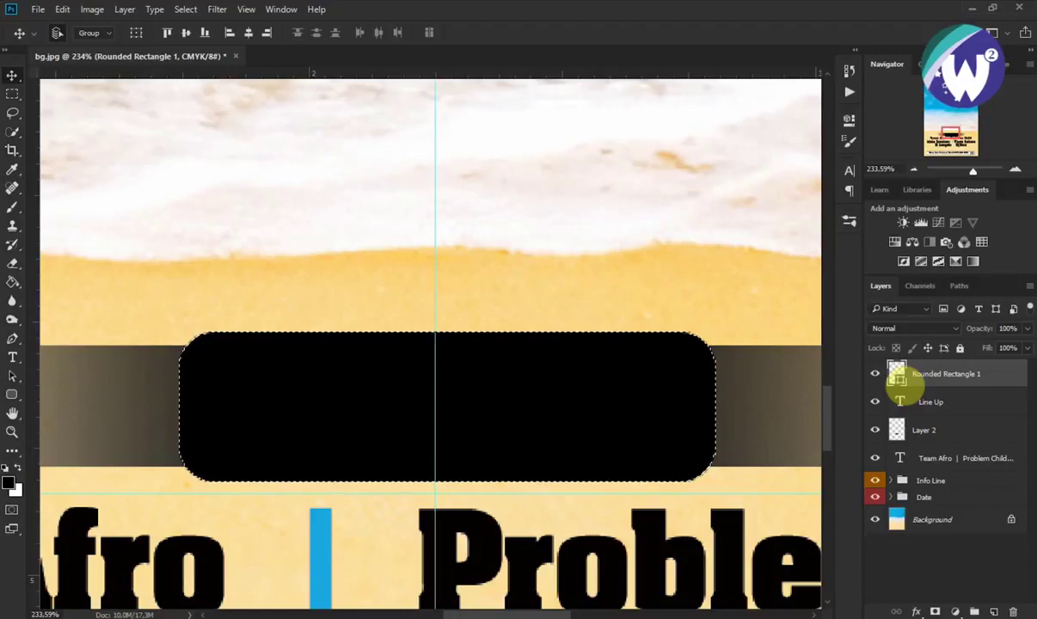
Hide the rectangle and give Layer 2 an inverted rounded mask that cuts out the middle
left_click(876, 375)
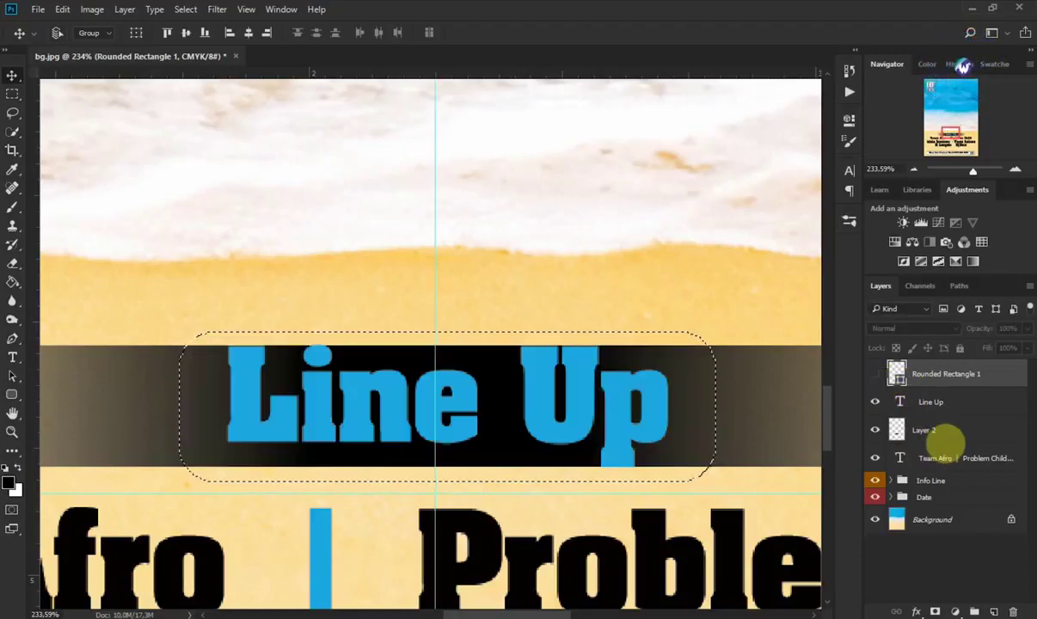
left_click(938, 430)
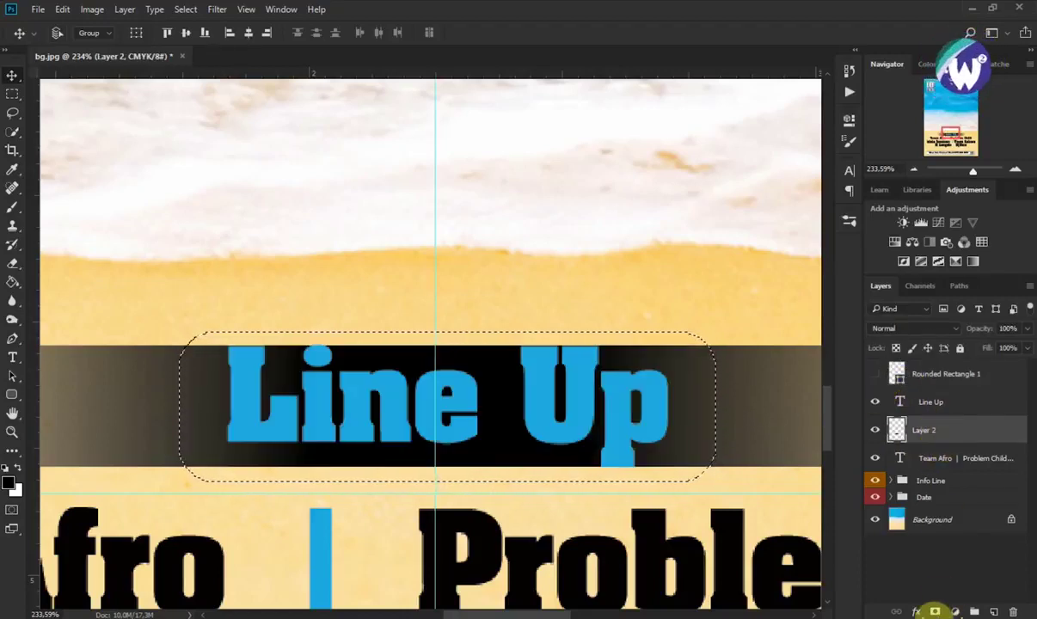
left_click(935, 611)
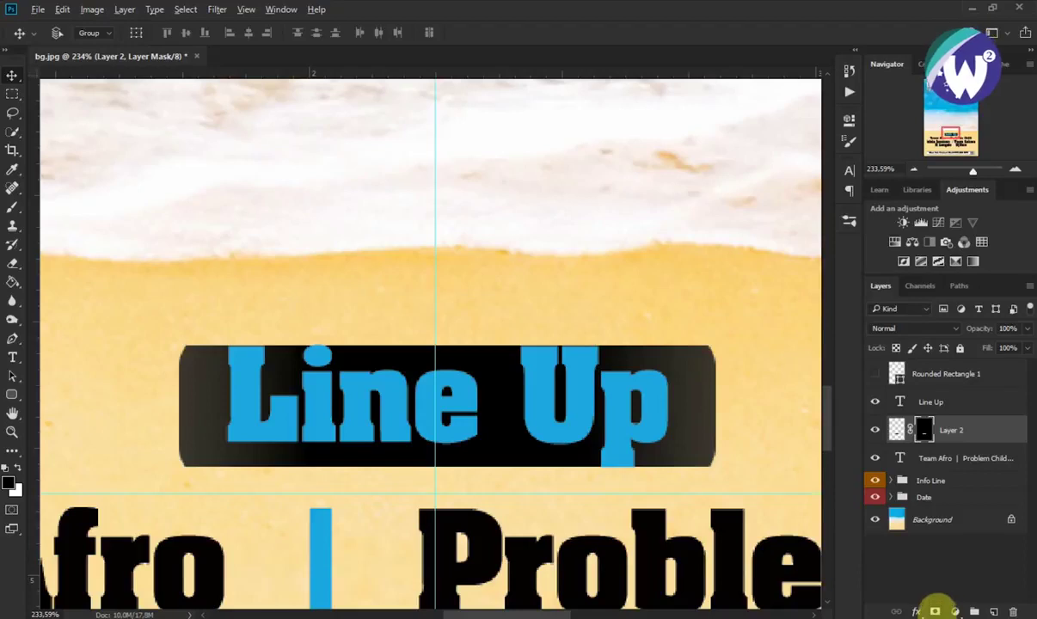
key("ctrl+i")
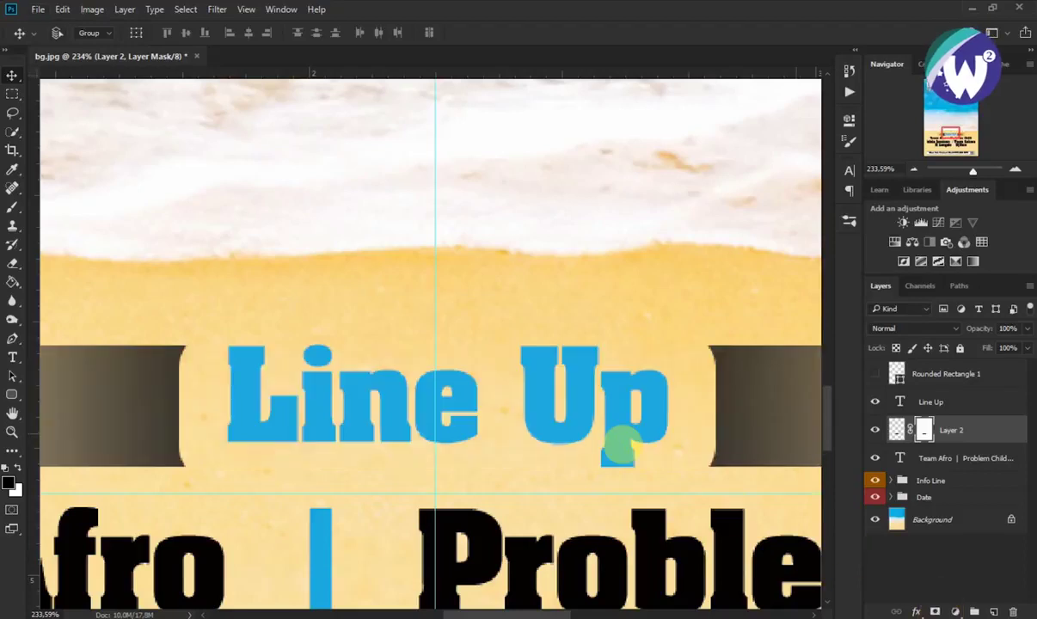
left_click(931, 401)
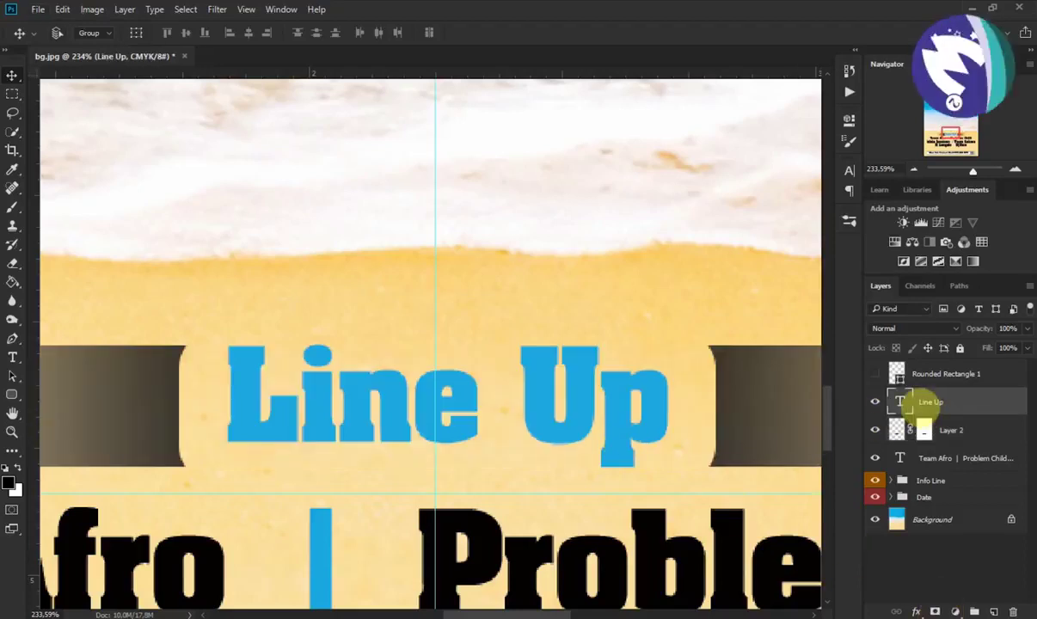
Give Line Up a drop shadow, a 1 px 100% opacity stroke and a 24% inner shadow
left_click(917, 611)
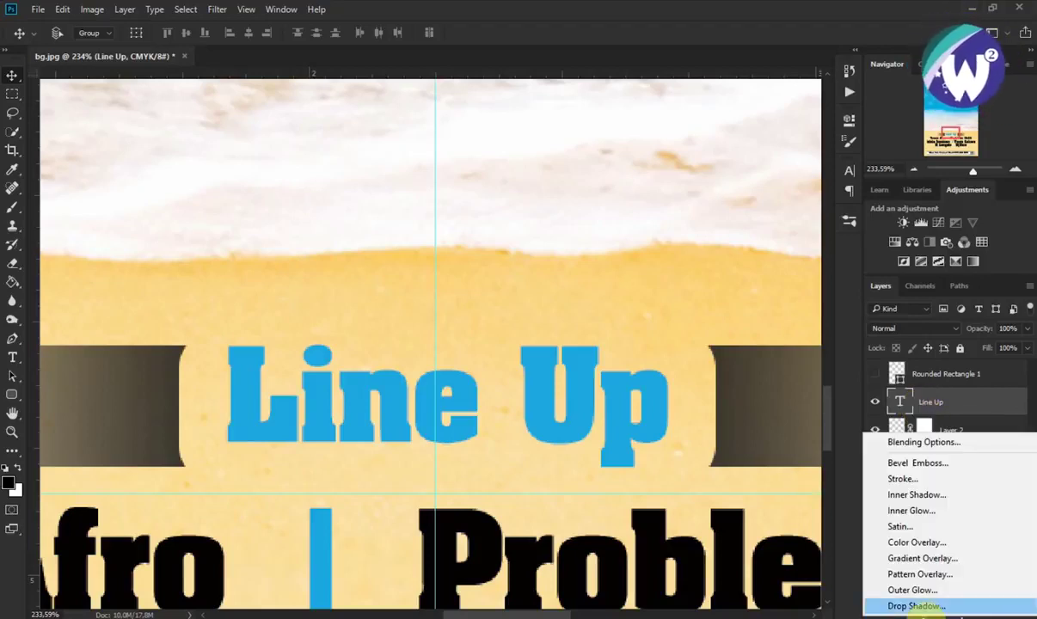
left_click(917, 606)
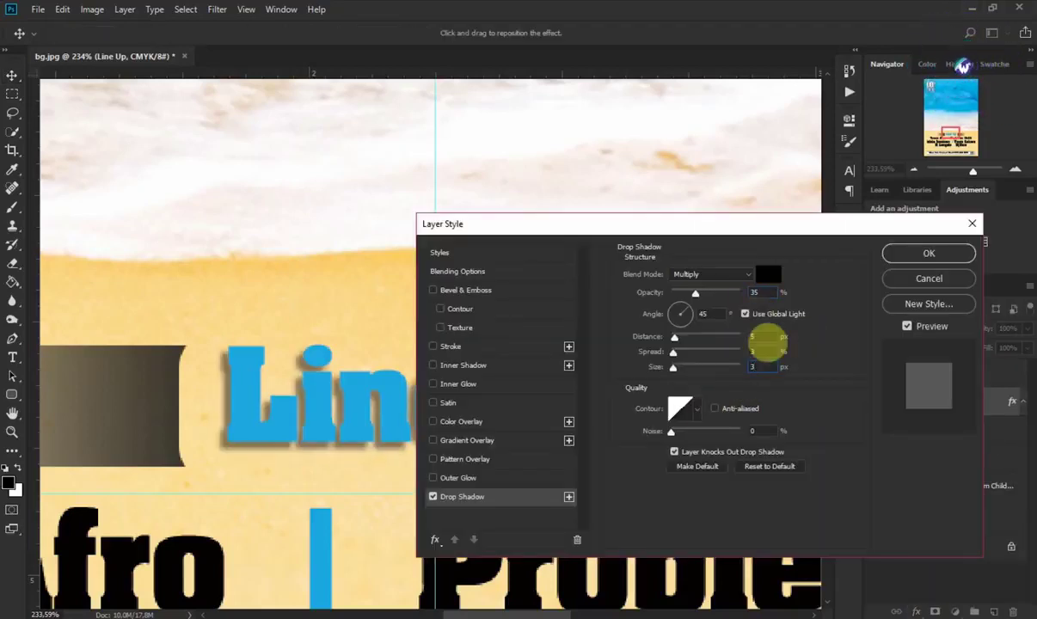
left_click(434, 346)
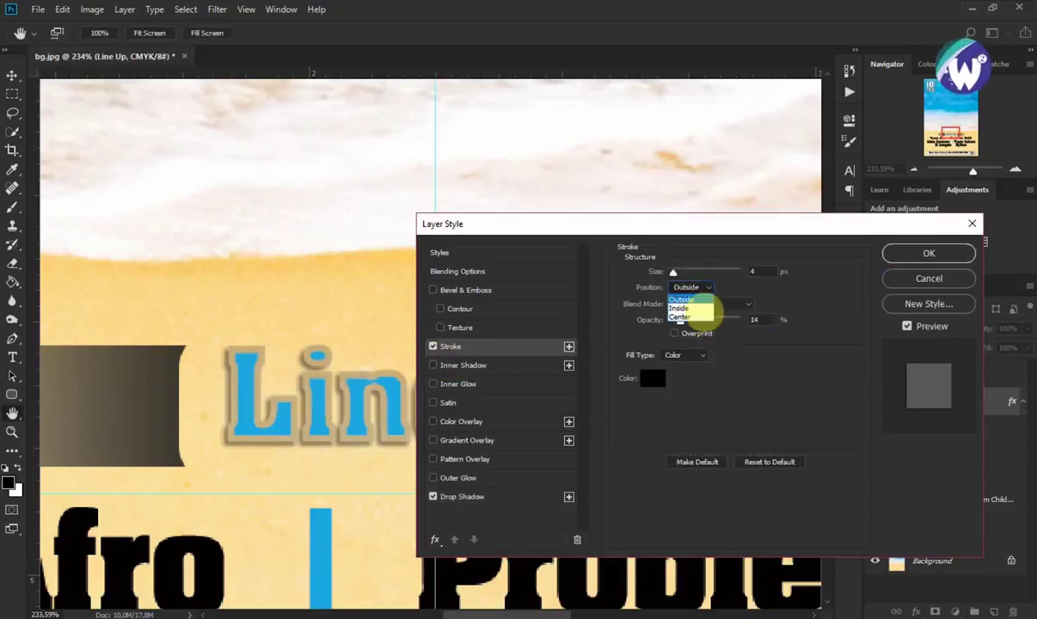
left_click_drag(740, 271, 670, 272)
left_click_drag(680, 320, 774, 320)
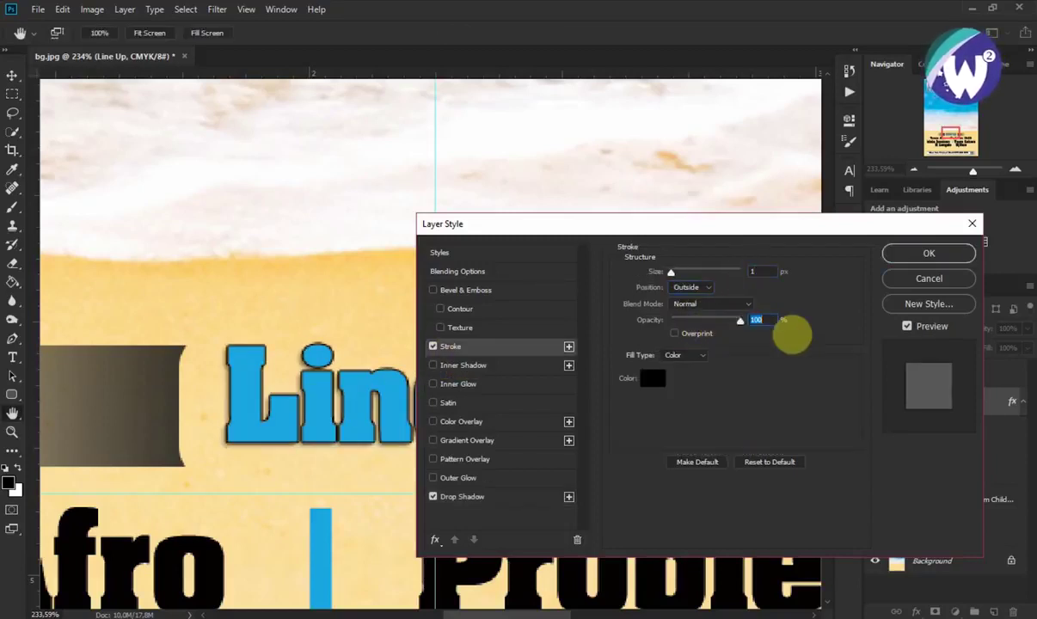
left_click(456, 365)
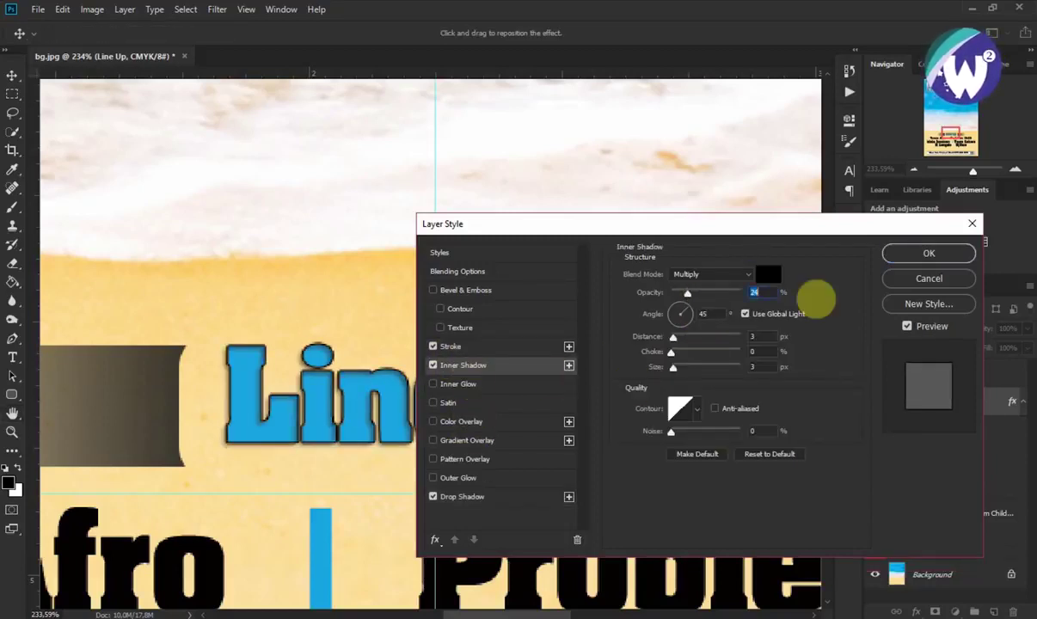
left_click(929, 253)
scroll(641, 404, "down", 3)
scroll(640, 404, "down", 2)
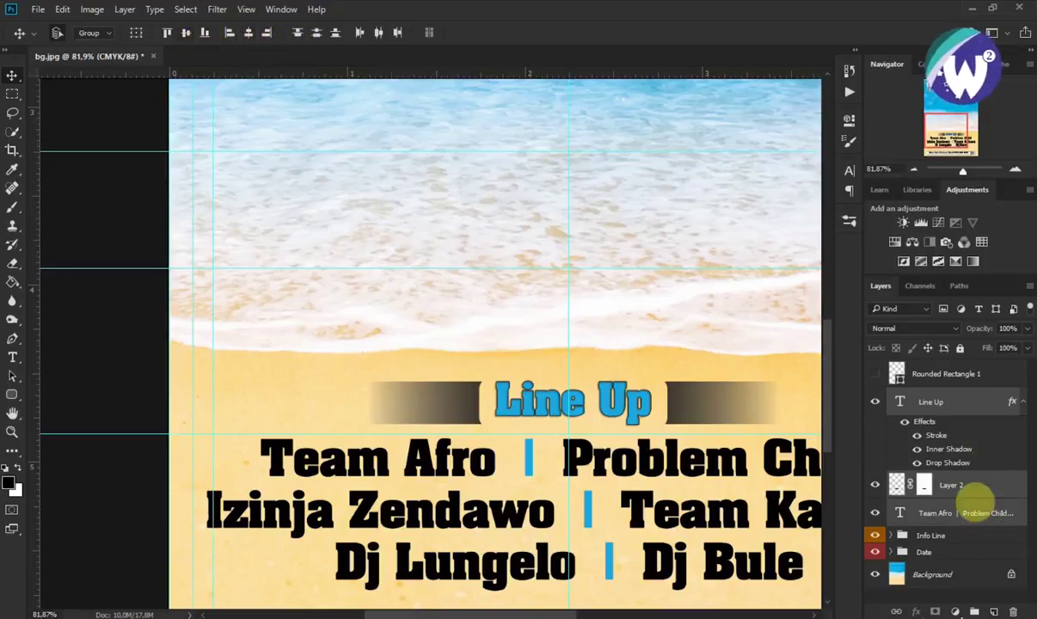
Group the Line Up layers as 'Line Up Dj' and move Rounded Rectangle 1 into it
key("ctrl+g")
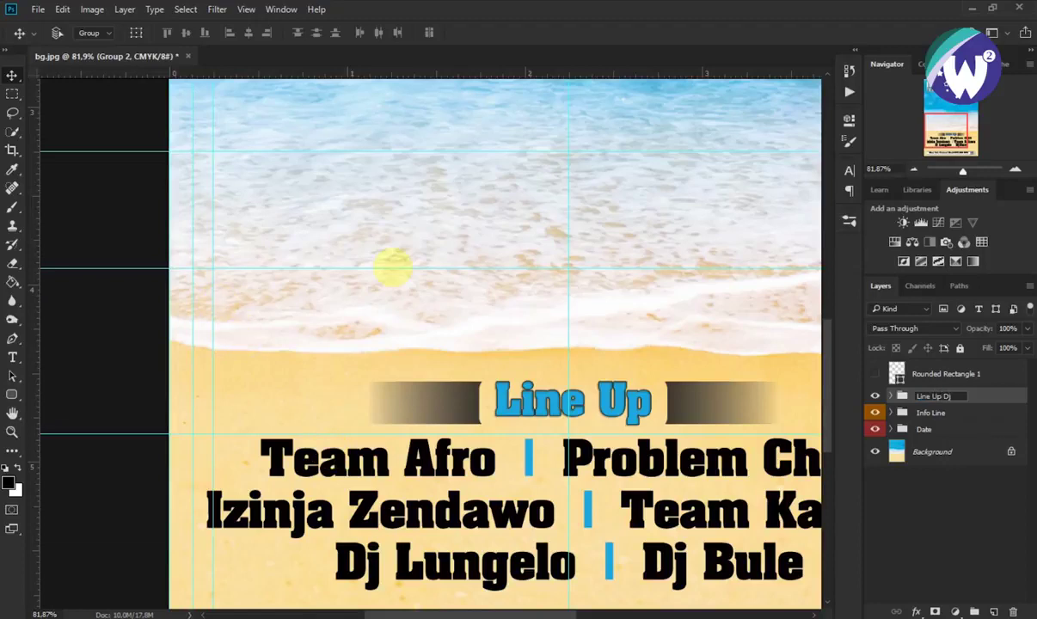
left_click(981, 397)
left_click(970, 378)
left_click_drag(970, 378, 929, 395)
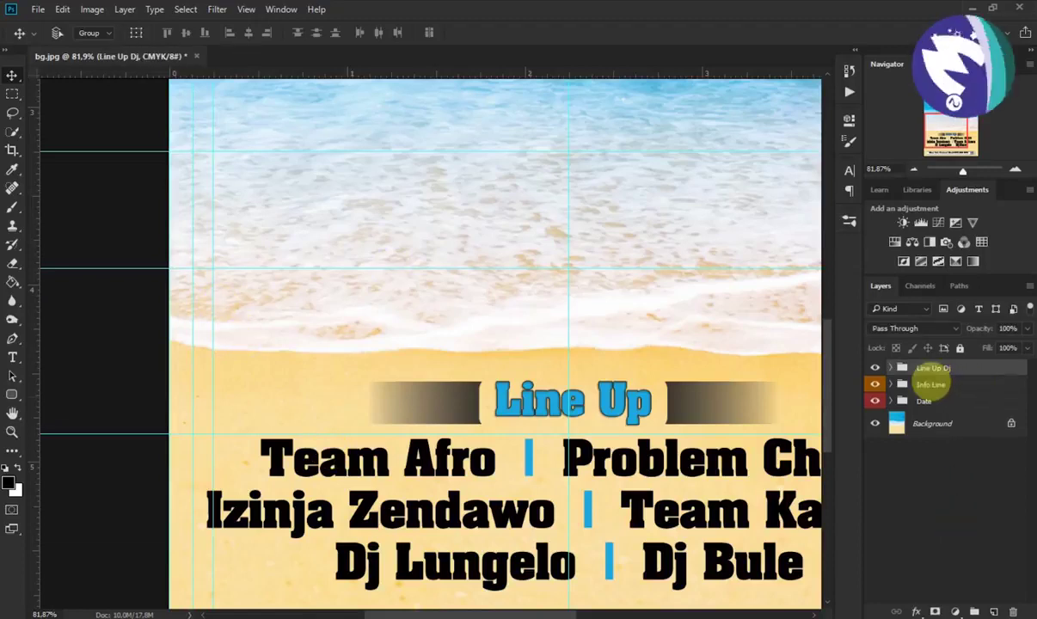
scroll(692, 387, "down", 3)
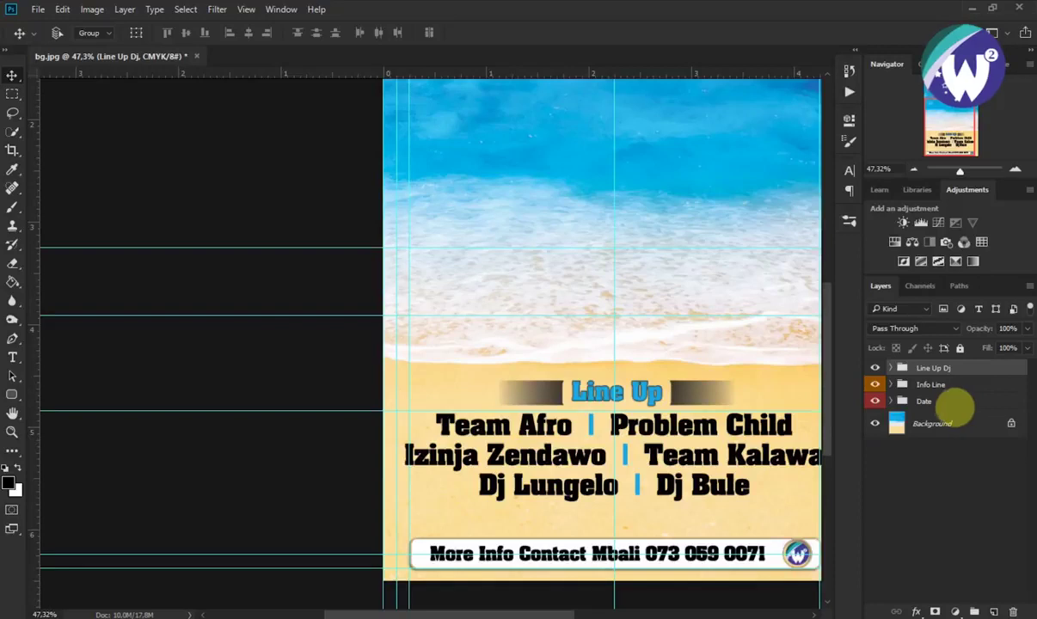
left_click(953, 388, "shift")
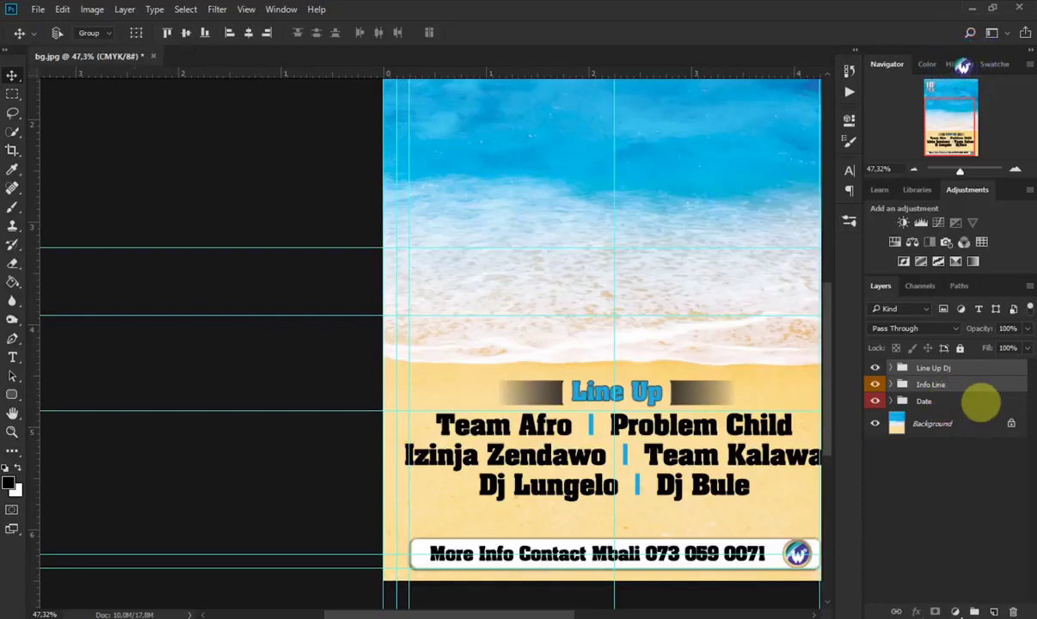
left_click(955, 384, "ctrl")
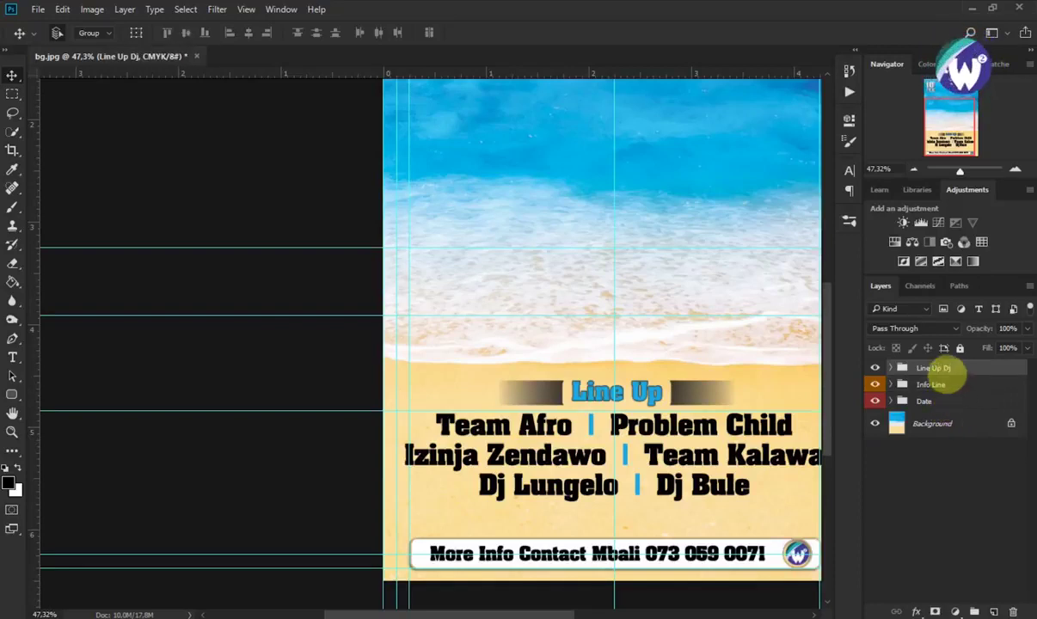
Reselect the Line Up Dj group and nudge the lineup block slightly lower
key("ctrl+a")
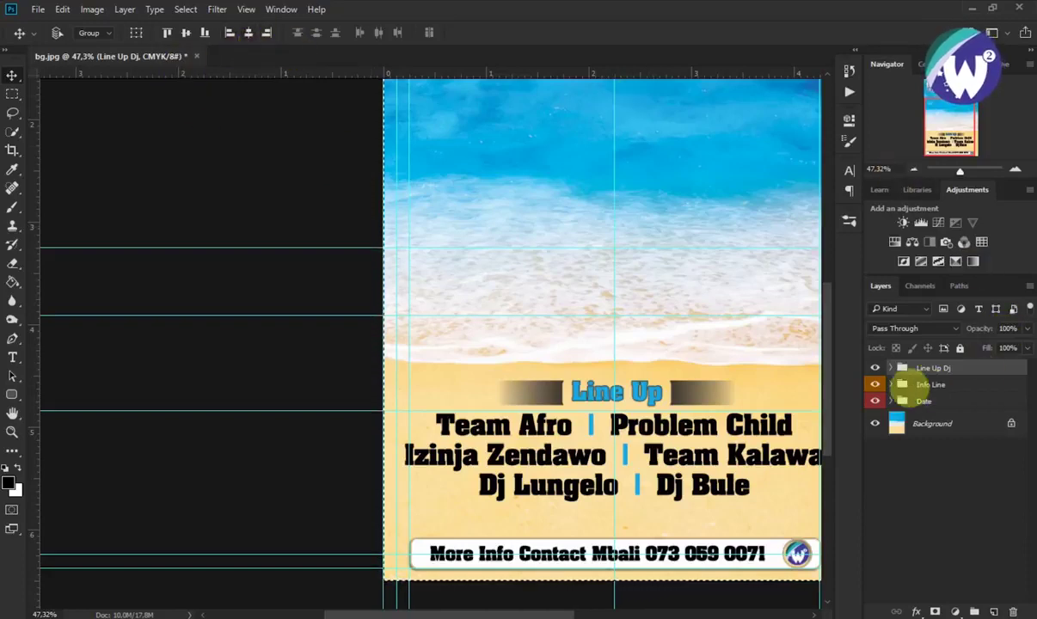
left_click(891, 369)
left_click(954, 391)
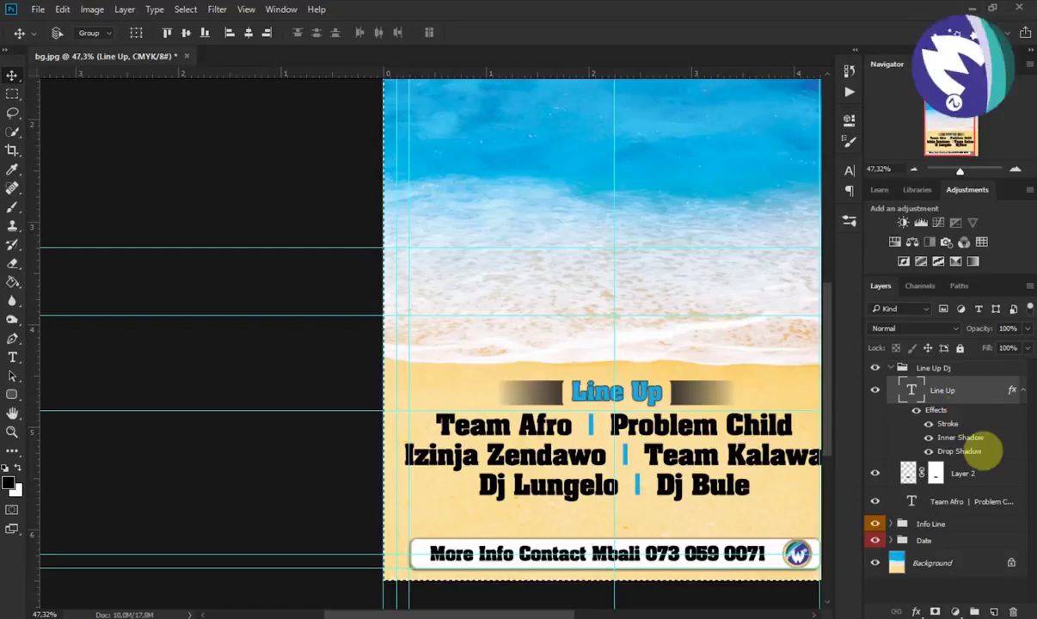
left_click(980, 474, "shift")
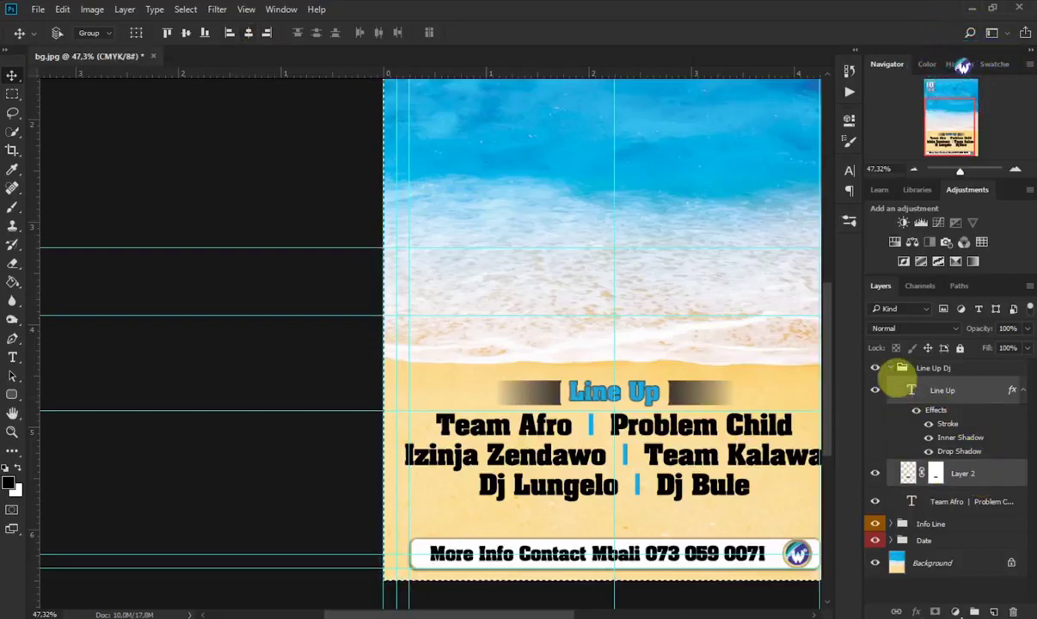
left_click(894, 370)
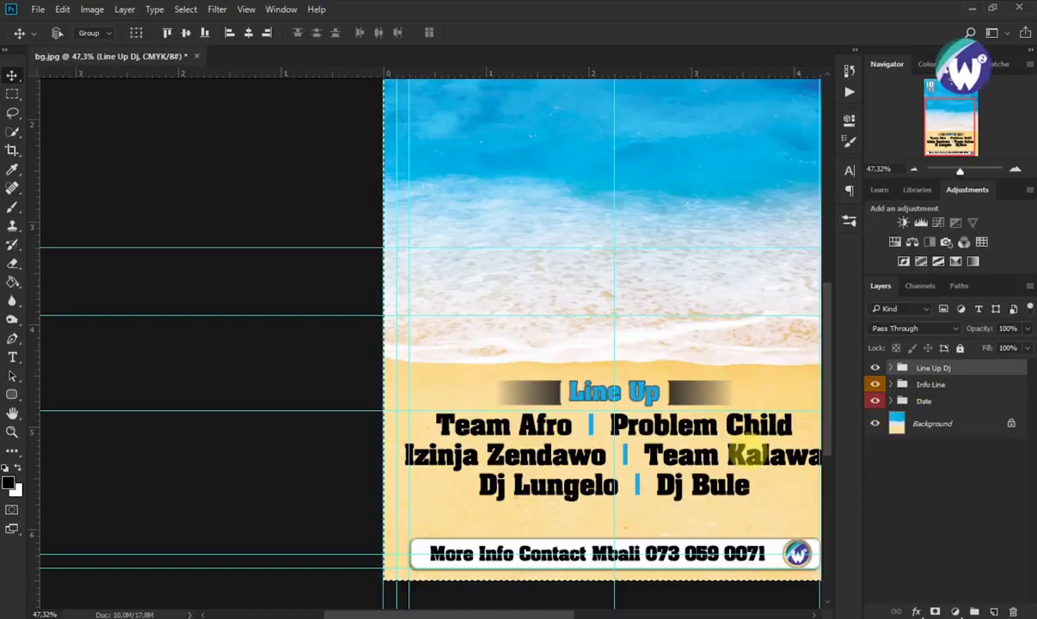
scroll(600, 361, "down", 3)
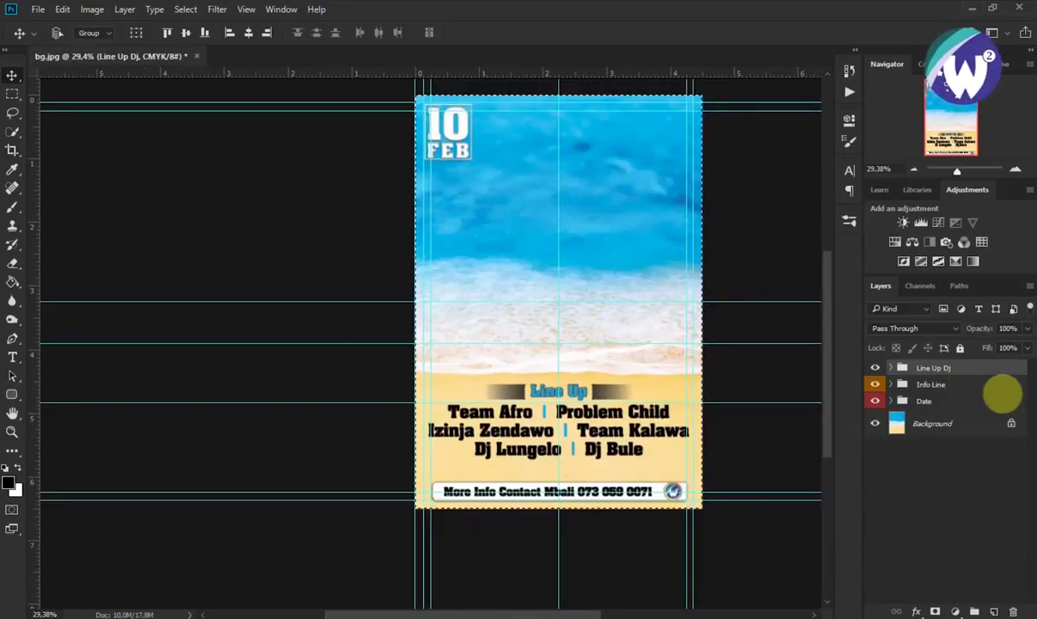
key("shift+Down")
key("shift+Down")
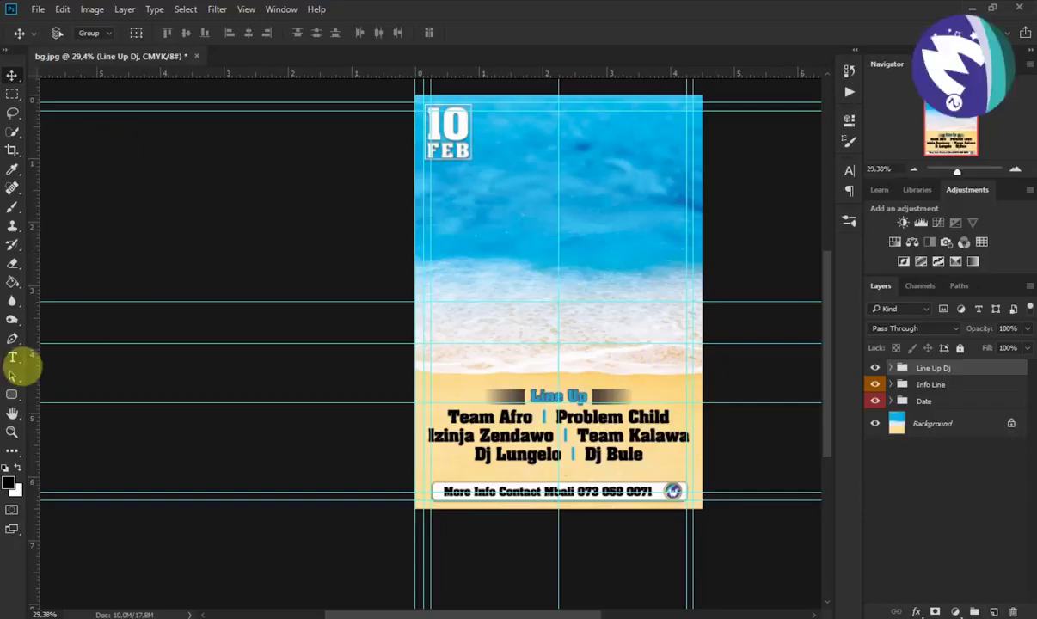
Add a light-blue all-caps 'BIRTHDAY' heading mid-canvas, enlarged to 42.86 pt
left_click(12, 357)
left_click(500, 301)
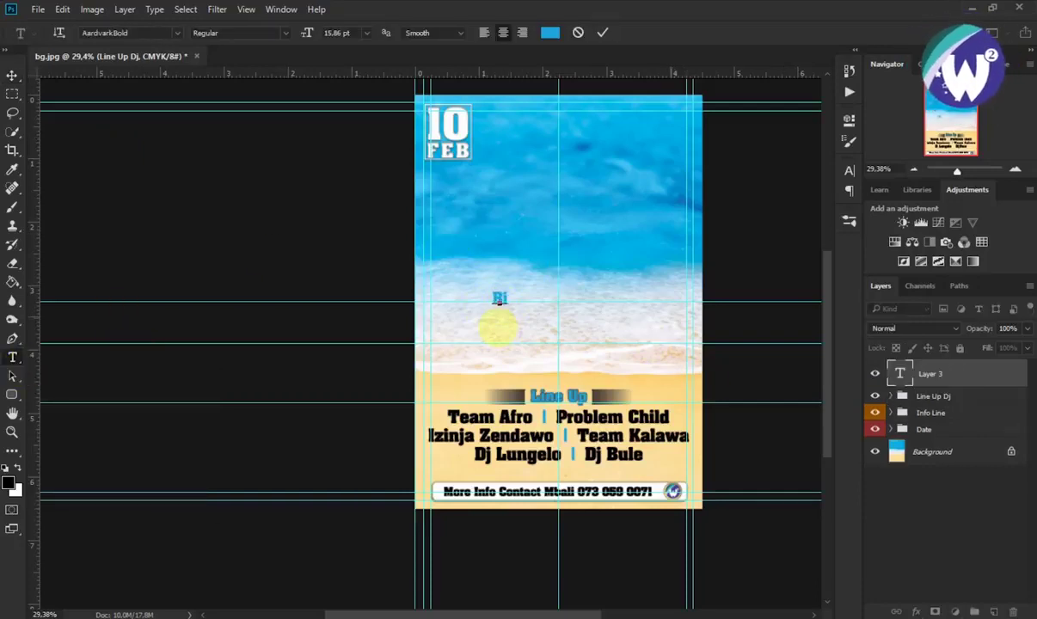
left_click(602, 33)
left_click(551, 32)
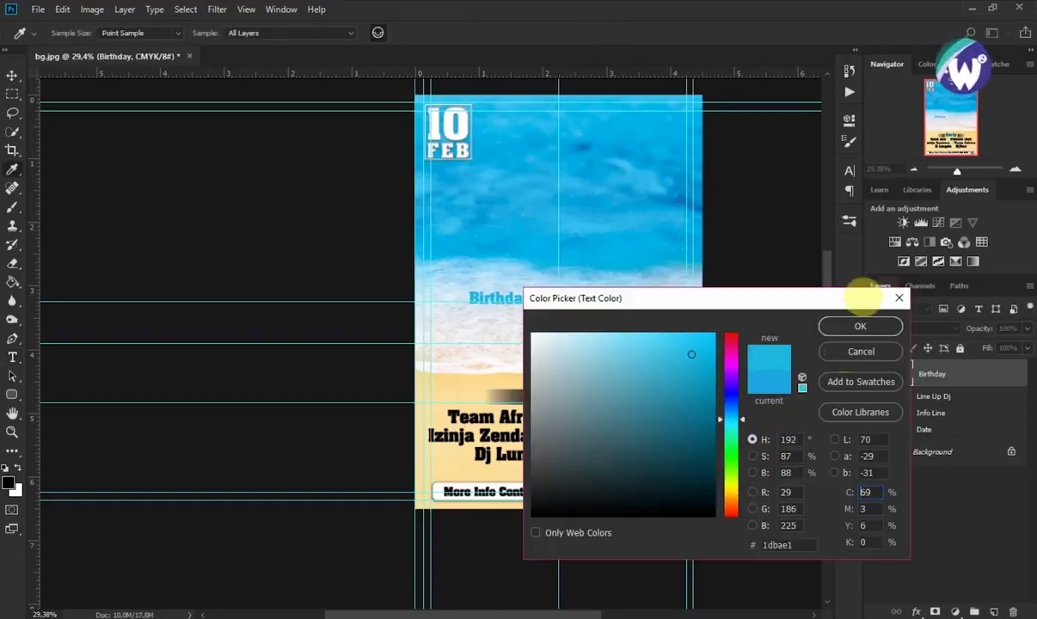
left_click(860, 323)
left_click(850, 169)
left_click_drag(683, 215, 606, 255)
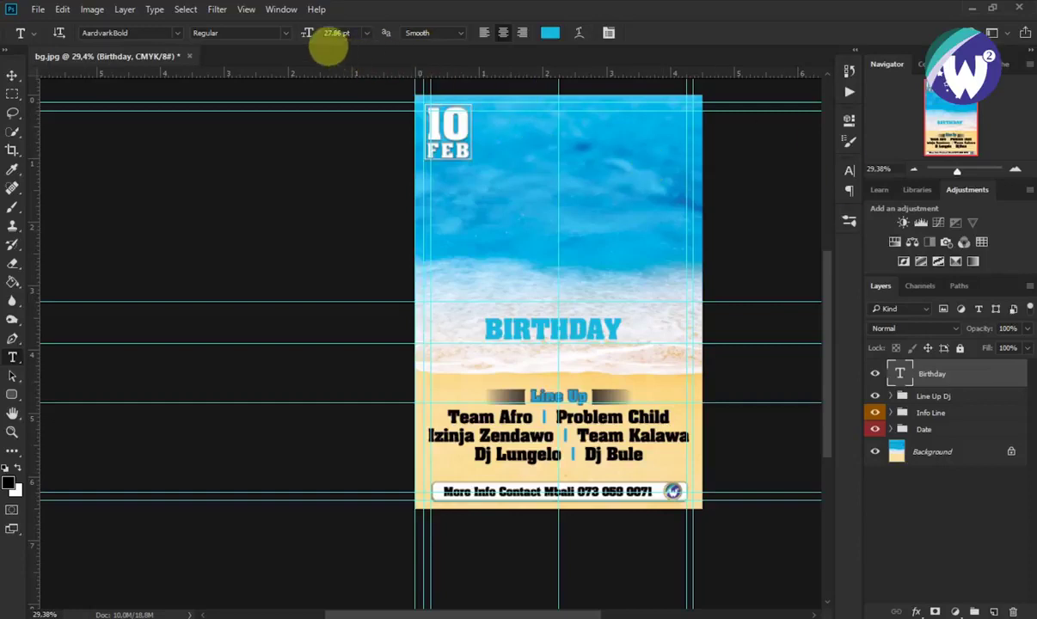
left_click_drag(317, 41, 342, 47)
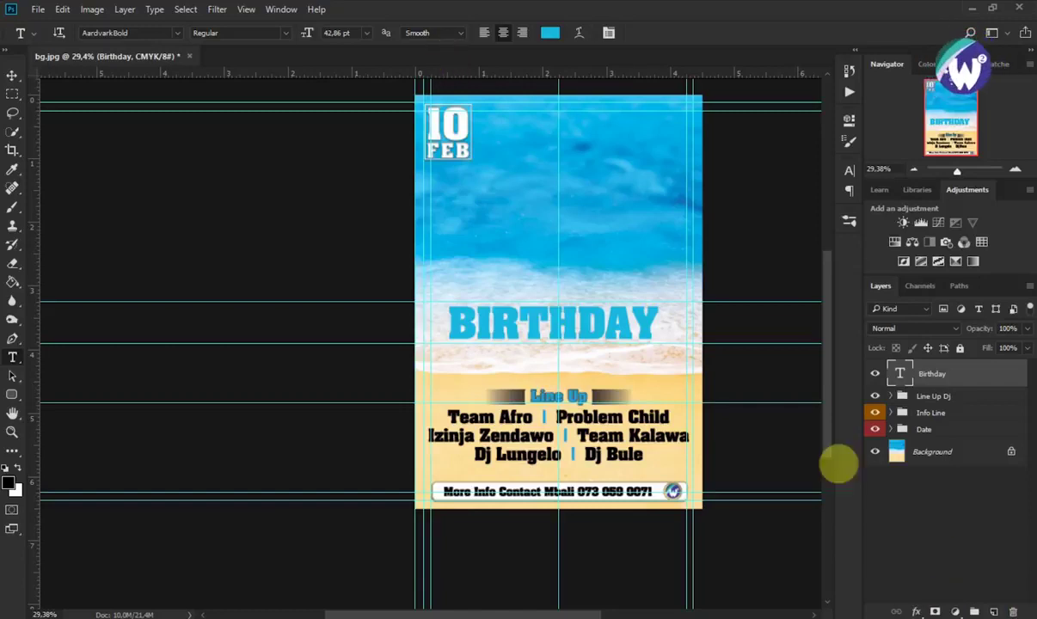
left_click(580, 34)
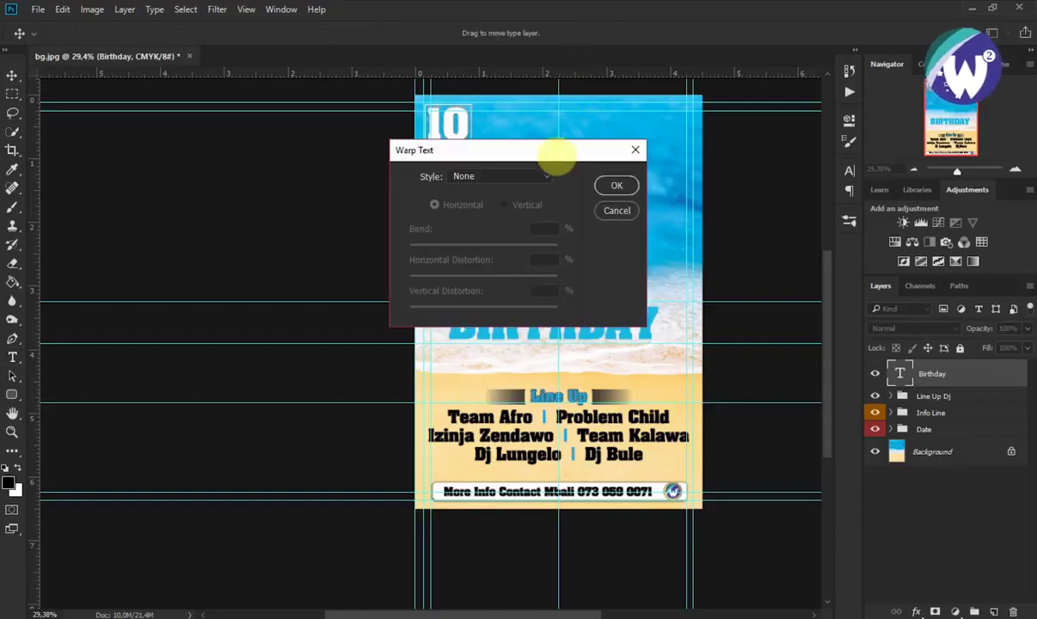
Warp BIRTHDAY with a horizontal Arc Lower at -15 bend and add a Gradient Overlay
left_click(544, 177)
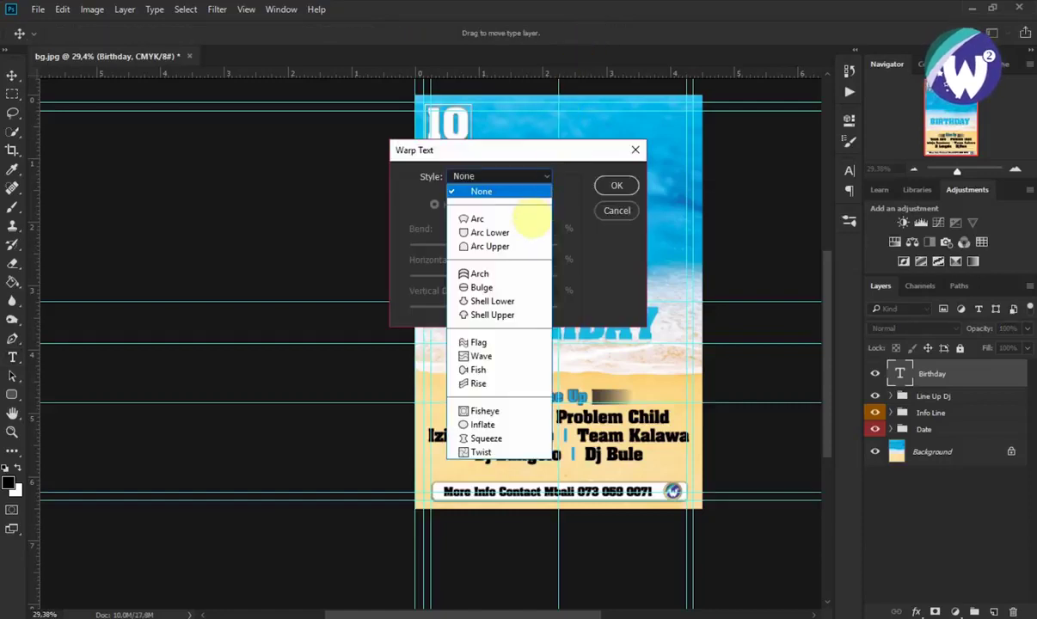
left_click(516, 233)
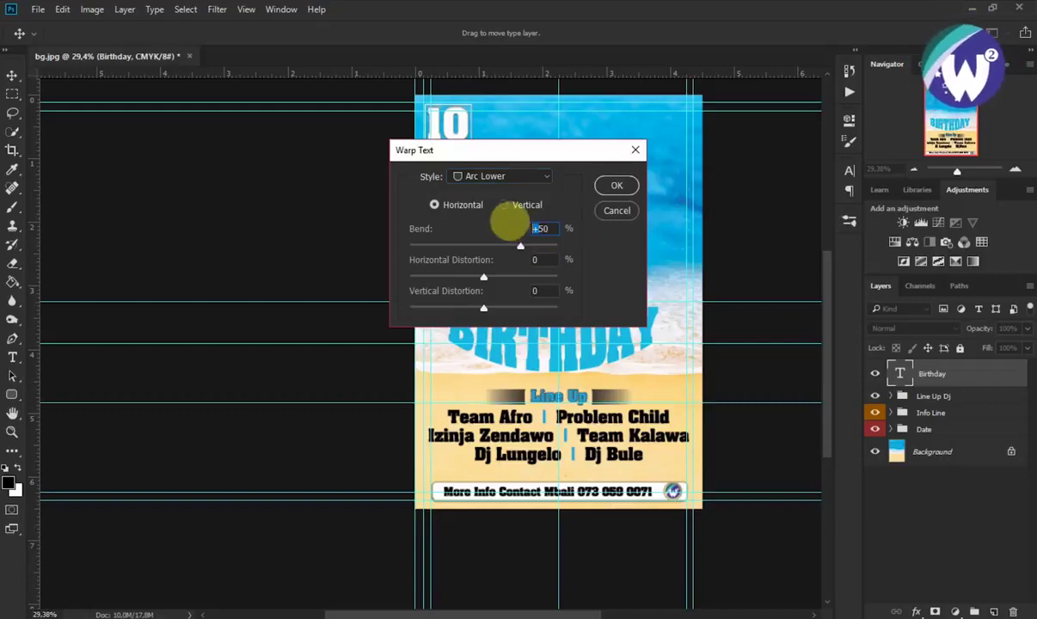
left_click_drag(562, 150, 316, 149)
left_click(257, 202)
type("-15")
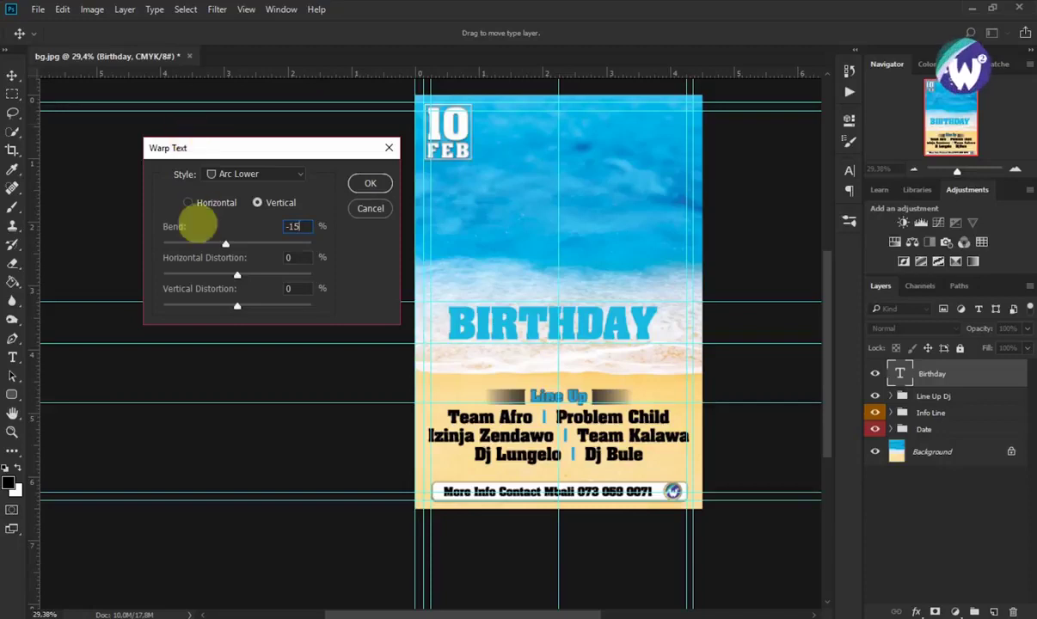
left_click(211, 205)
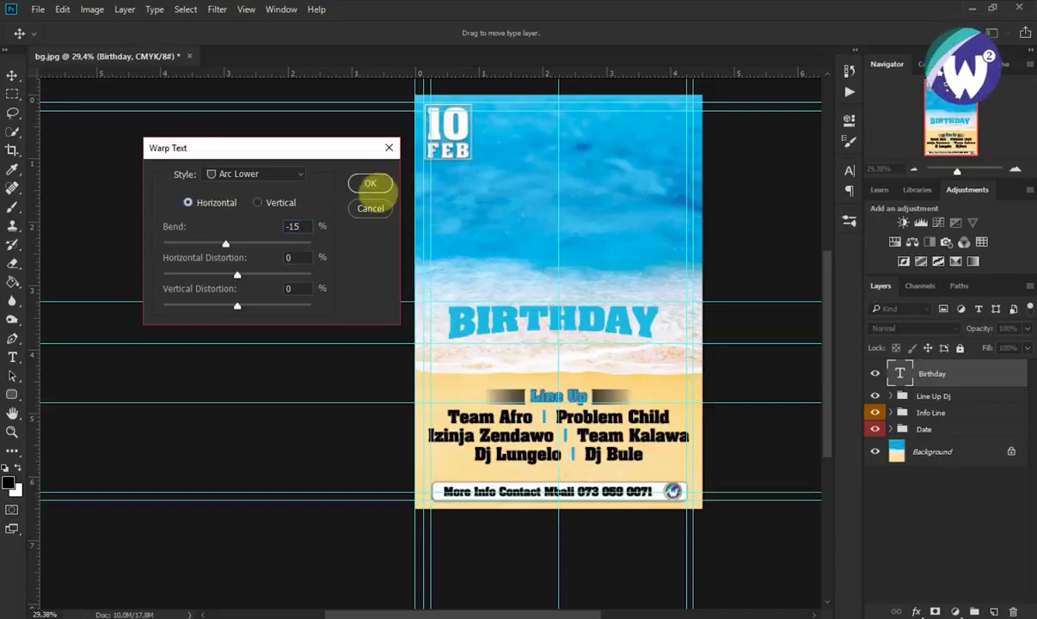
left_click(370, 183)
left_click(917, 611)
left_click(921, 555)
Edit the overlay gradient so both end stops use the same orange hex colour
left_click(689, 306)
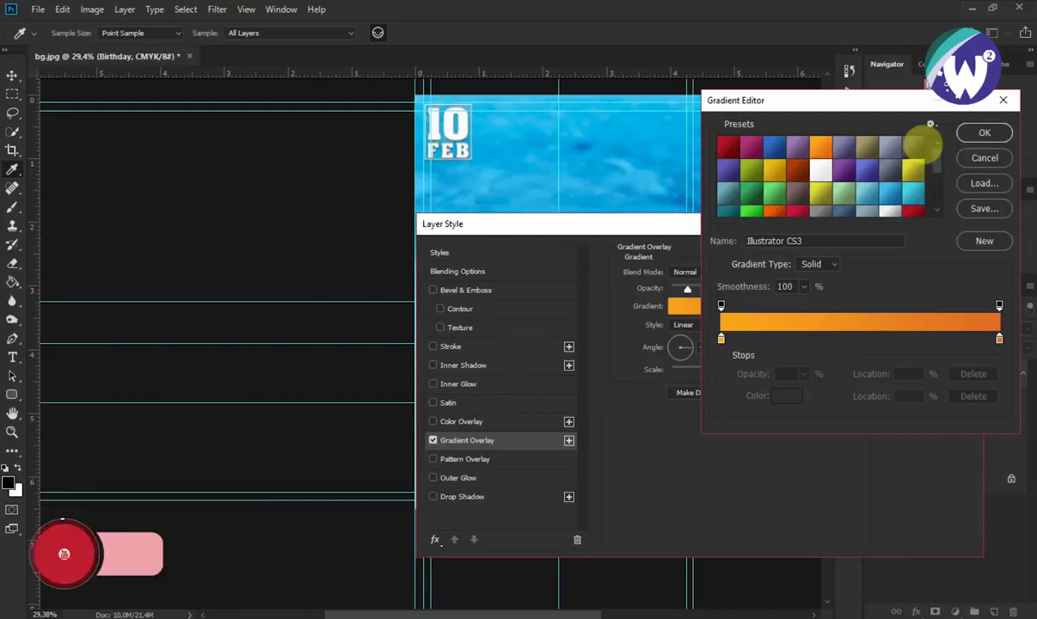
left_click(862, 340)
left_click(999, 339)
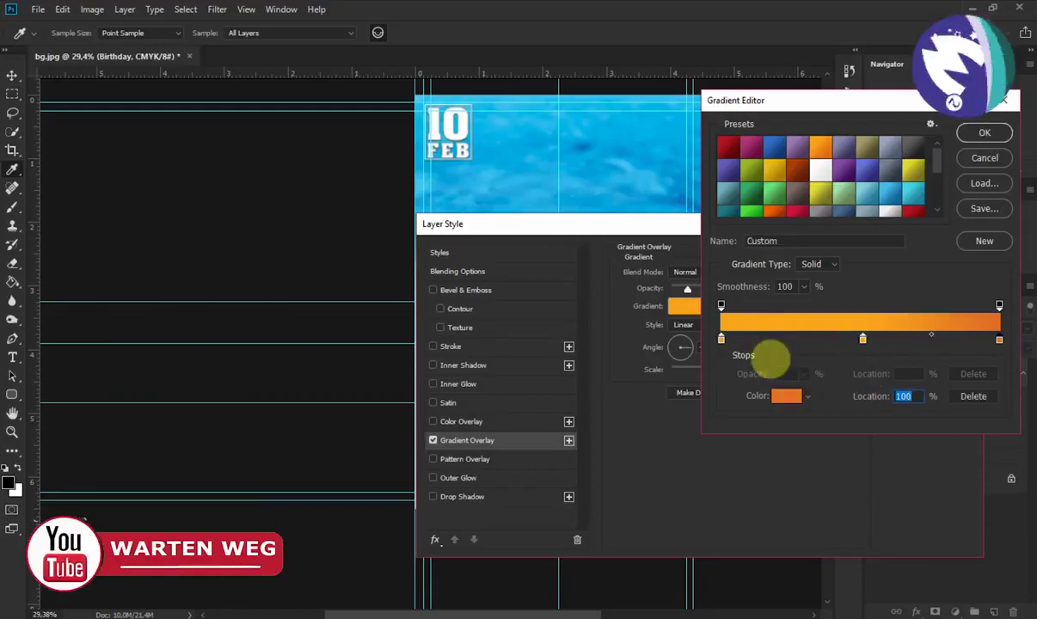
left_click(786, 396)
right_click(779, 544)
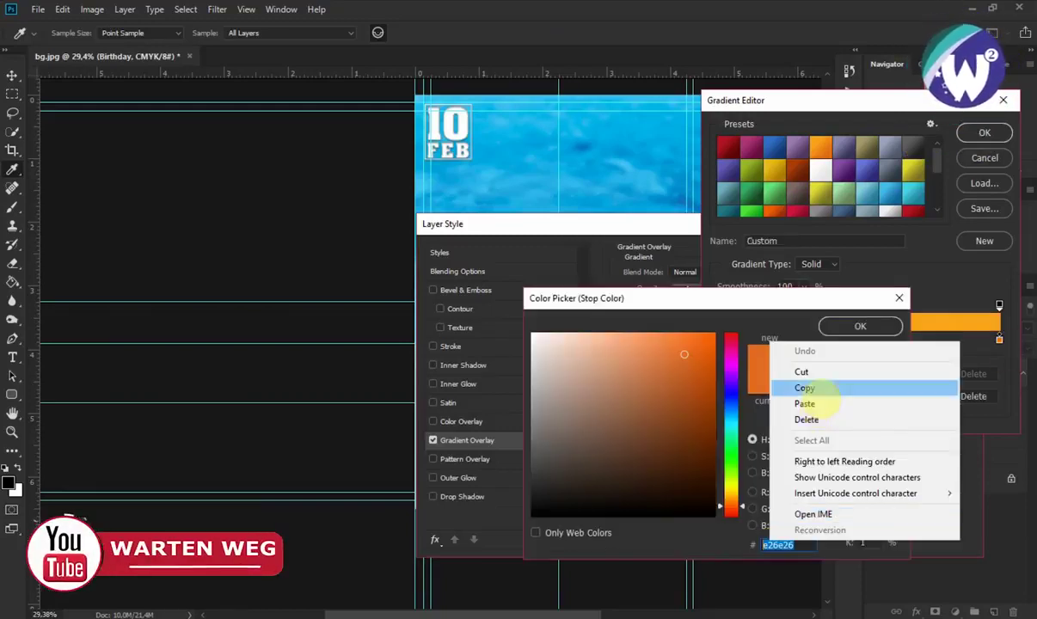
left_click(805, 388)
left_click(860, 326)
left_click(720, 339)
left_click(786, 396)
type("e26e26")
left_click(822, 327)
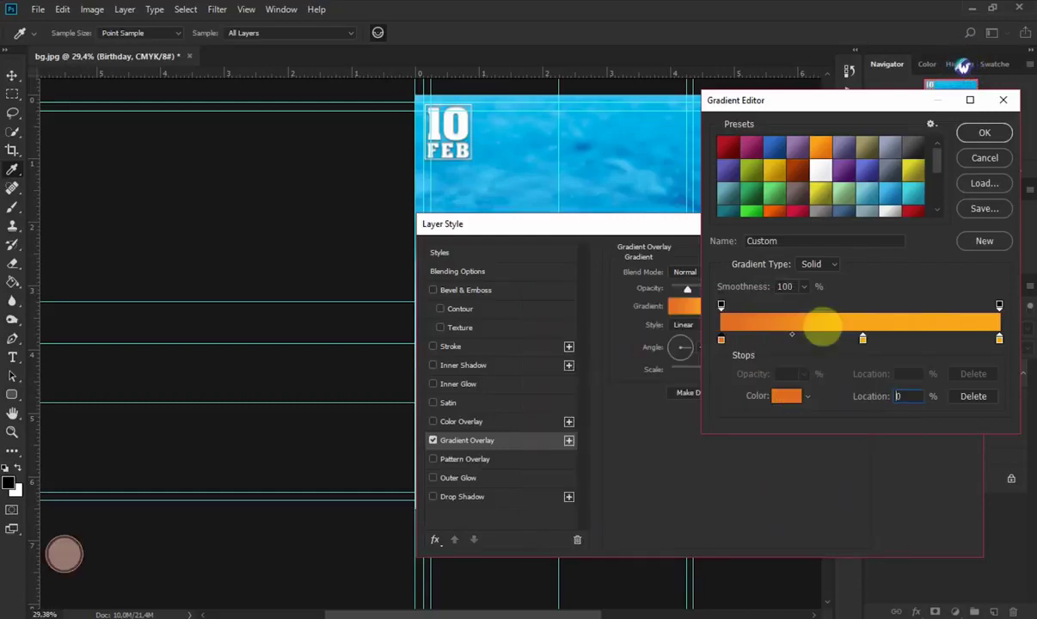
key("Return")
Align the gradient with the layer at 100% scale and 100% opacity
left_click(767, 324)
left_click_drag(749, 371, 720, 371)
left_click_drag(688, 289, 698, 289)
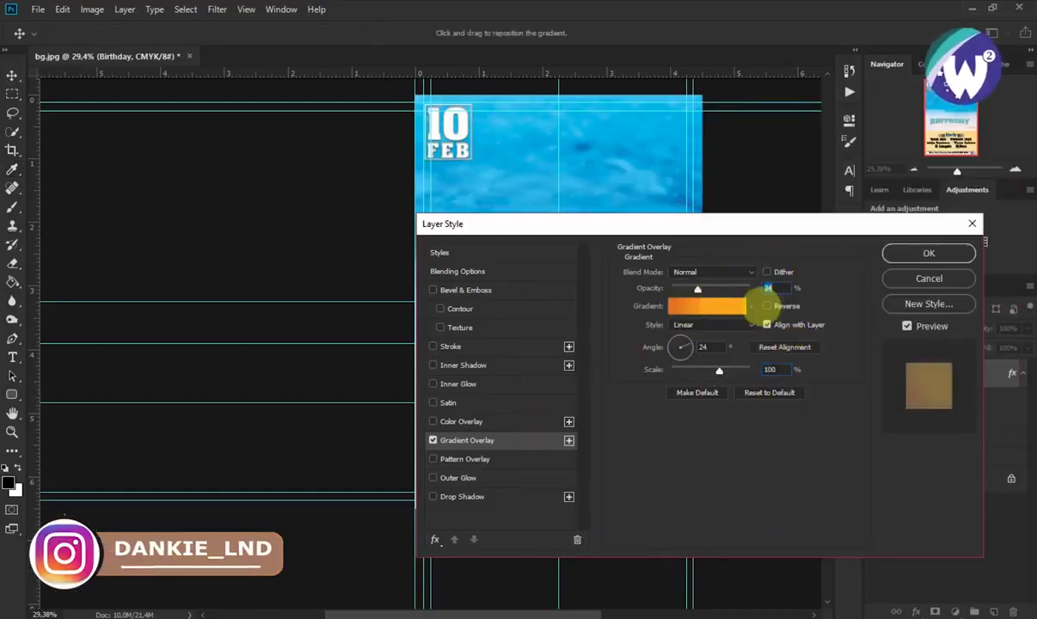
type("100")
left_click_drag(700, 231, 632, 231)
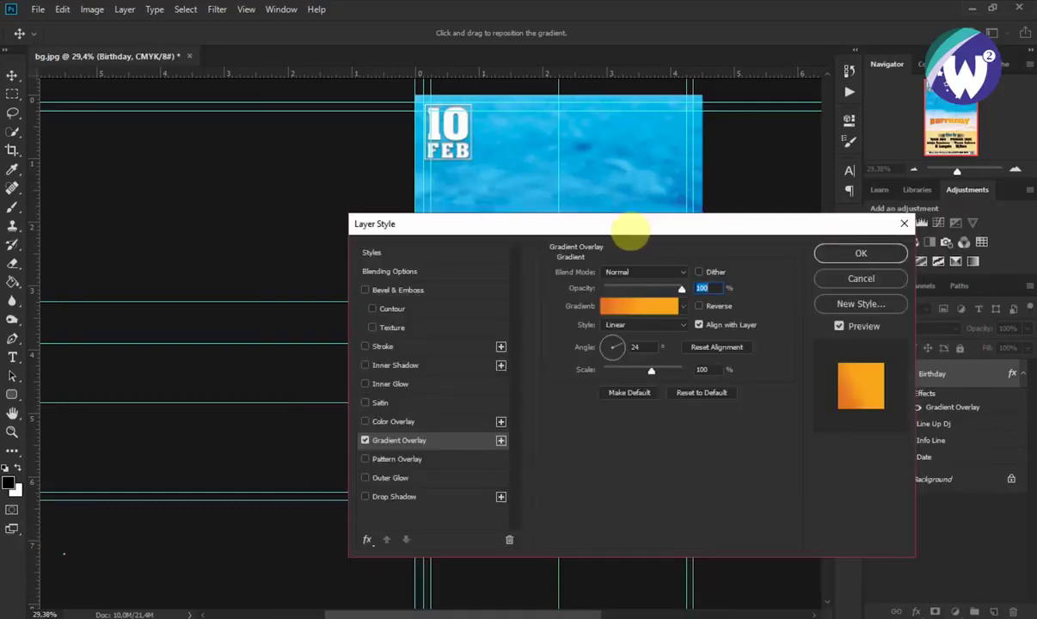
Add a 3 px red stroke outline to the BIRTHDAY text
left_click(383, 346)
mouse_move(483, 224)
left_mouse_down()
mouse_move(722, 141)
mouse_move(748, 89)
left_mouse_up()
left_click(839, 243)
left_click(710, 342)
key("Return")
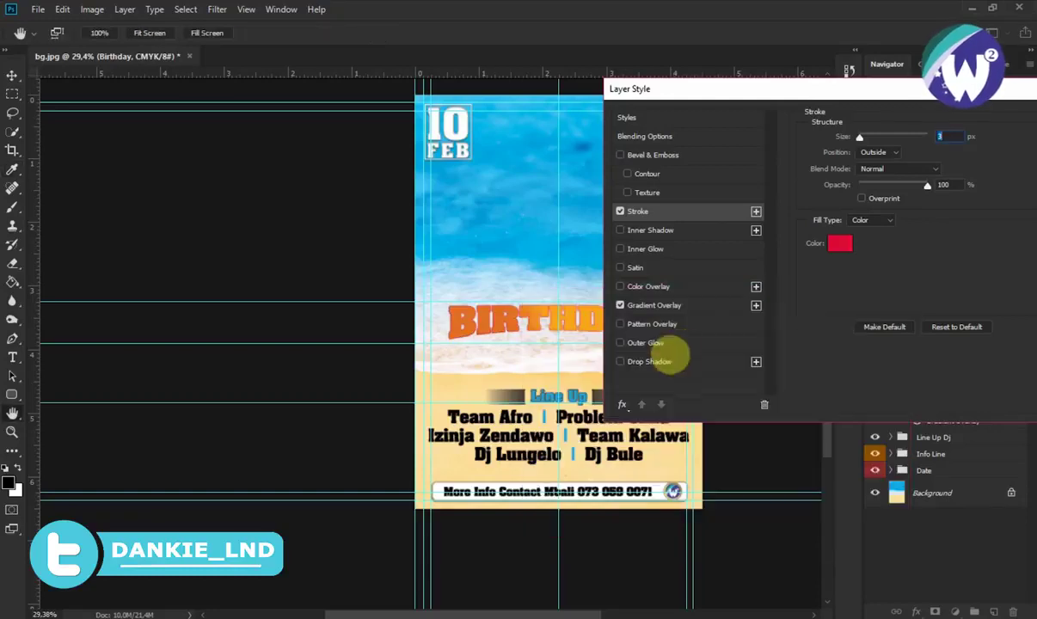
Add Bevel & Emboss with depth 225, size 6 and shading angle 13
left_click(667, 156)
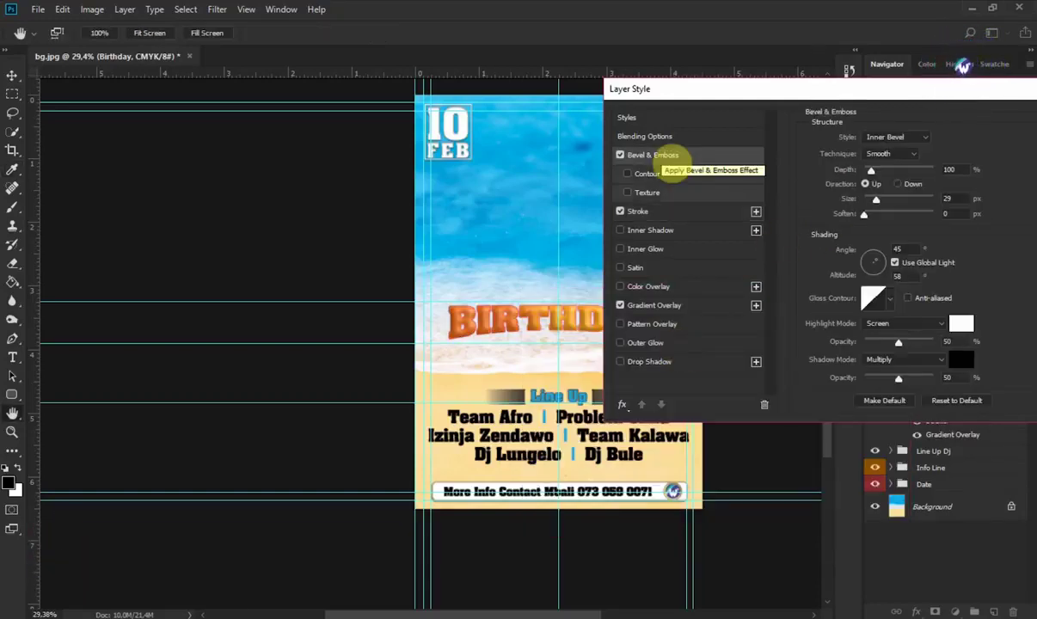
double_click(630, 232)
type("25")
key("Tab")
type("6")
left_click(583, 311)
type("13")
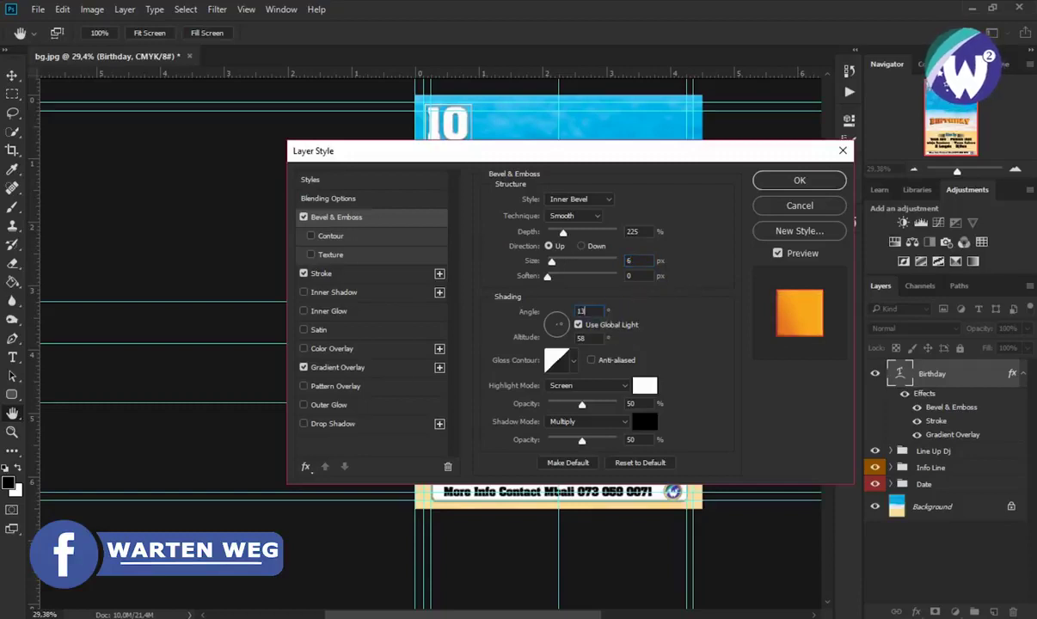
Set a peach bevel highlight at 79% opacity and a light orange shadow, then apply
left_click(644, 386)
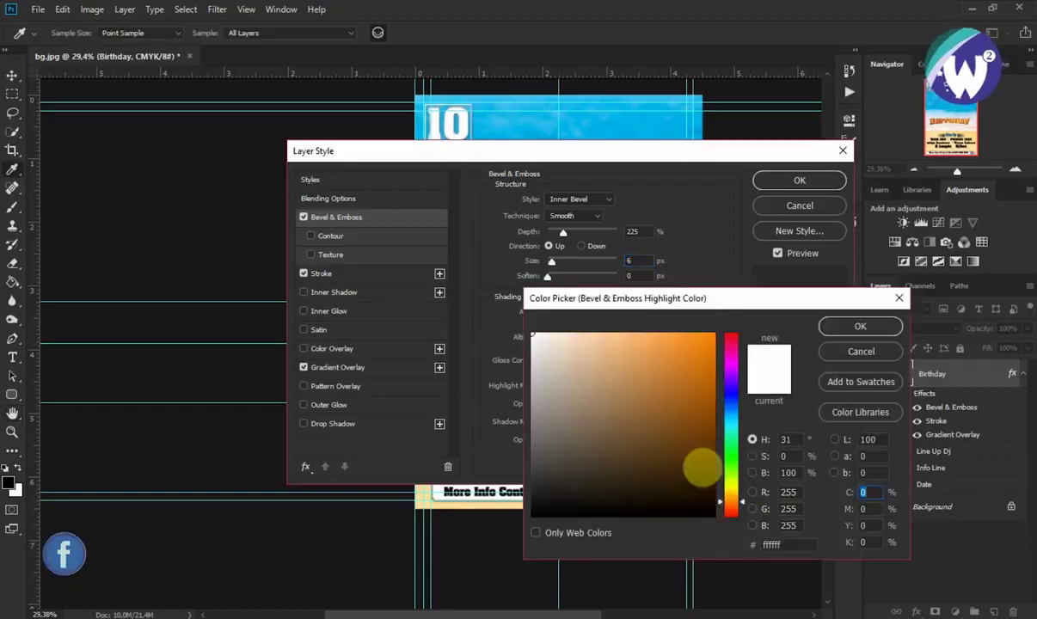
left_click(861, 326)
left_click(644, 422)
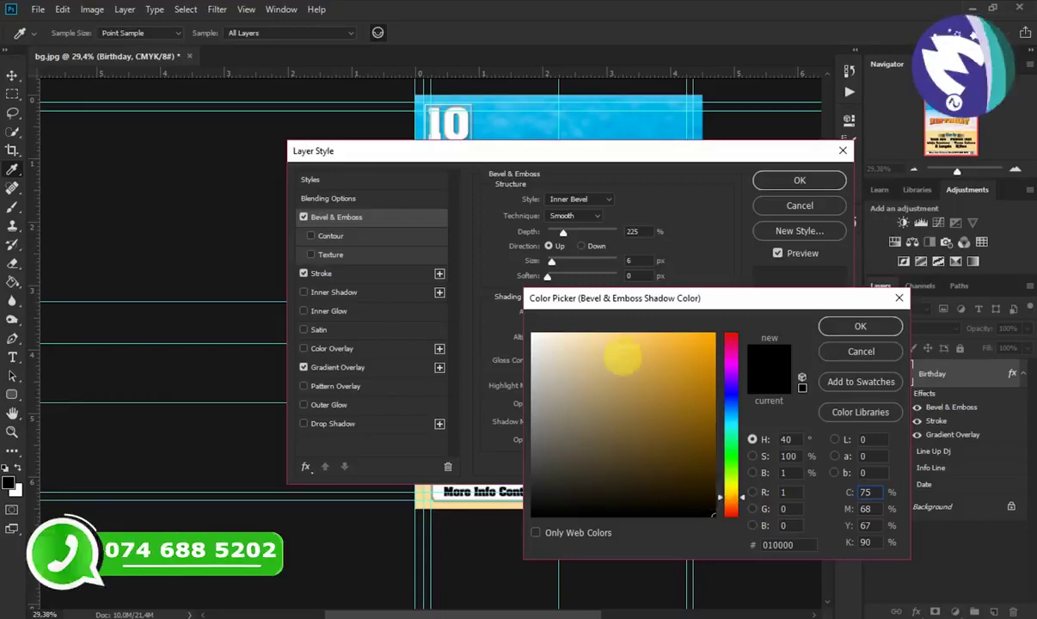
left_click(622, 356)
left_click(861, 326)
left_click_drag(599, 403, 603, 404)
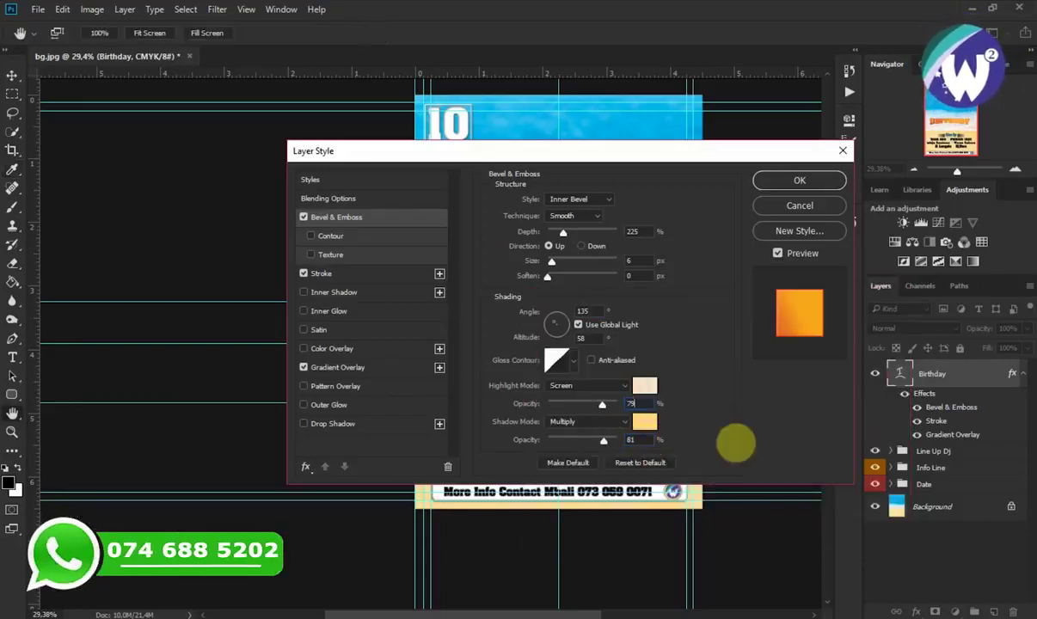
left_click(799, 180)
Bring the full BIRTHDAY heading into view and duplicate its text layer
scroll(527, 318, "up", 3)
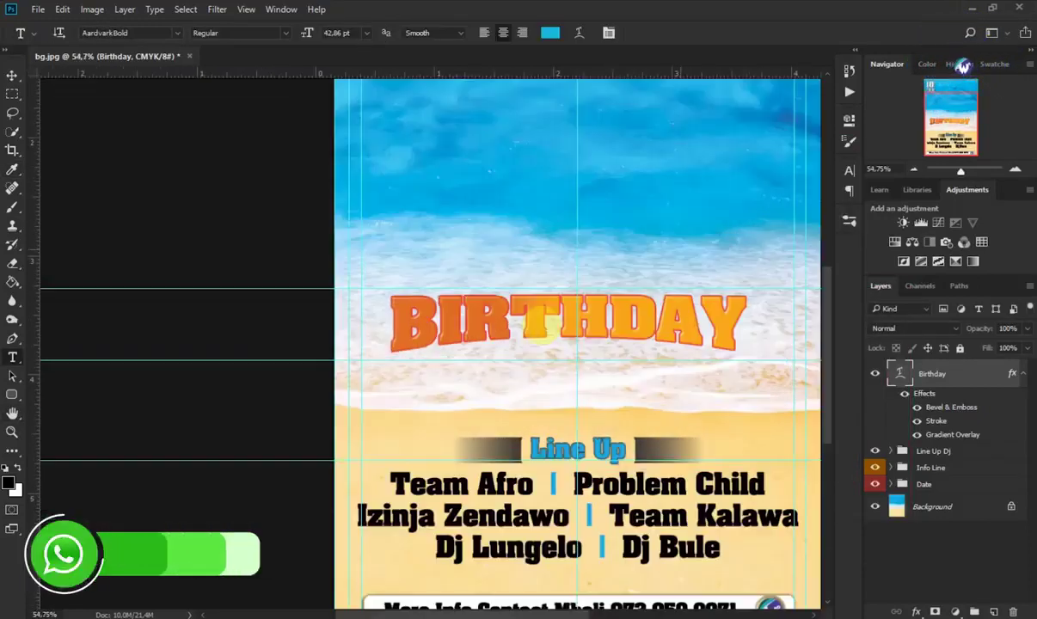
scroll(540, 329, "up", 1)
scroll(541, 329, "up", 1)
scroll(542, 329, "up", 1)
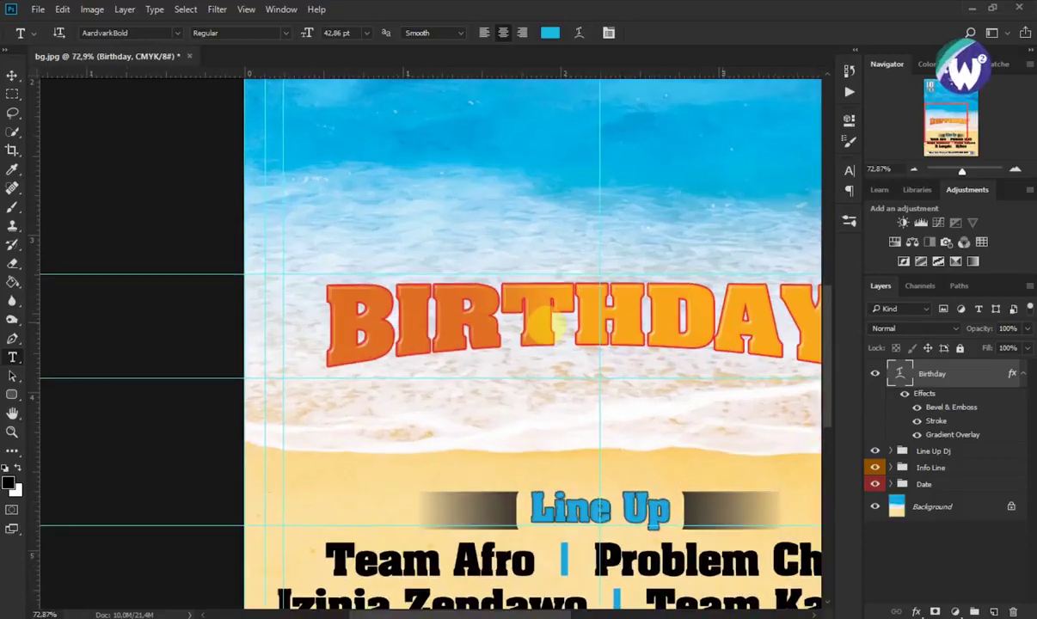
left_click_drag(680, 325, 602, 314)
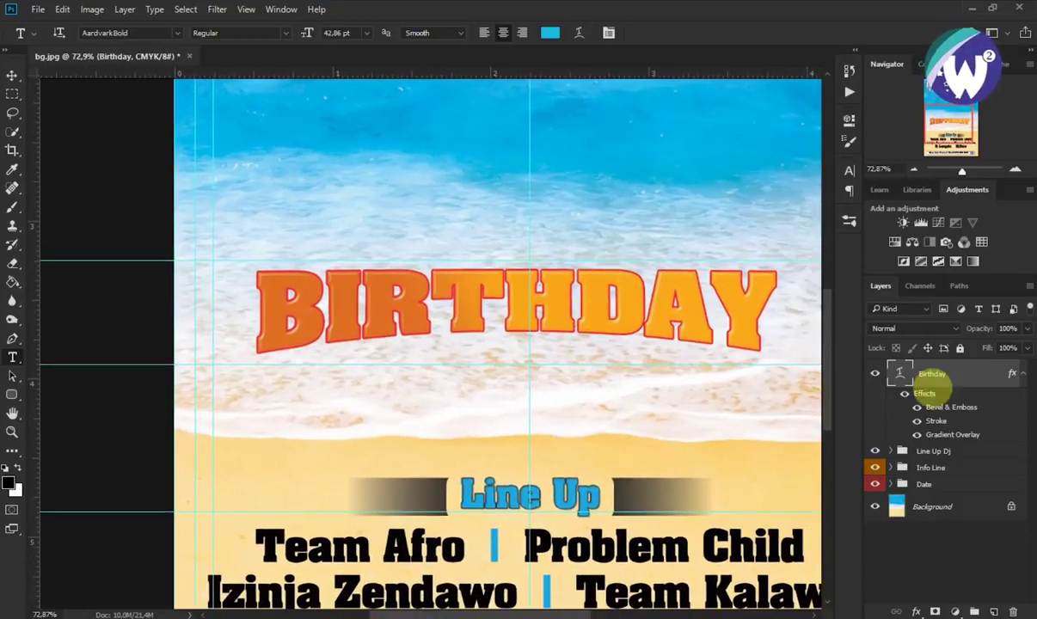
key("ctrl+j")
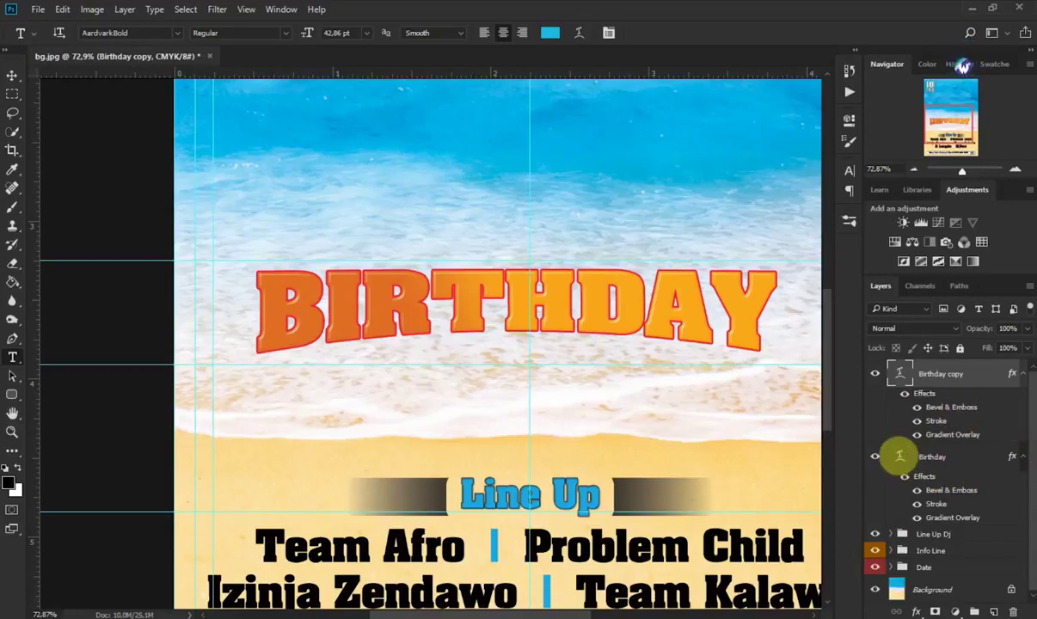
Make the original Birthday layer's gradient overlay solid red from the Flash CS3 preset
scroll(497, 313, "up", 1)
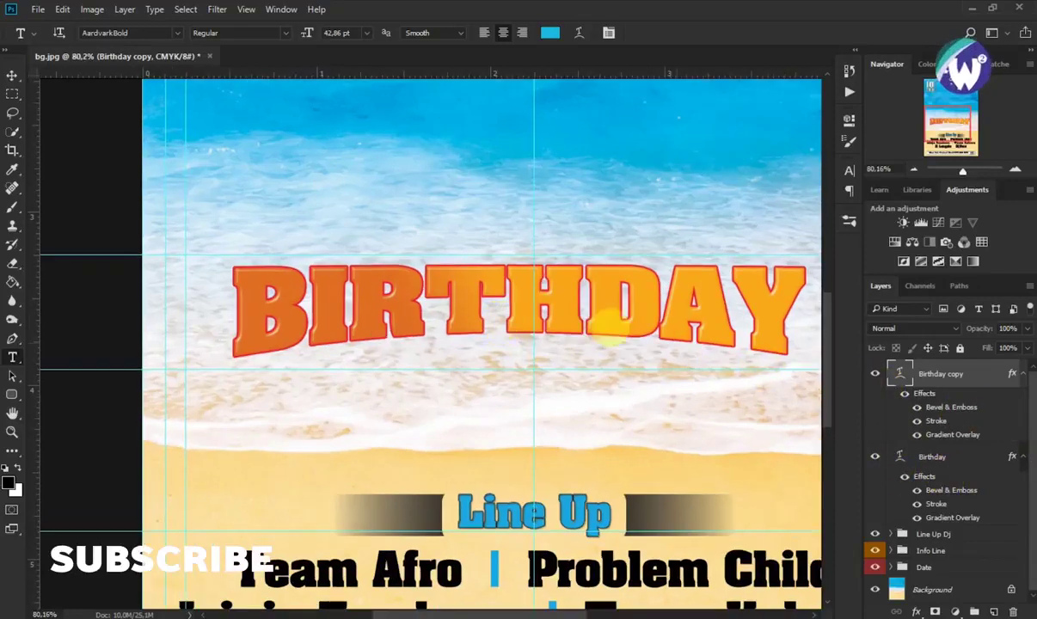
left_click(969, 463)
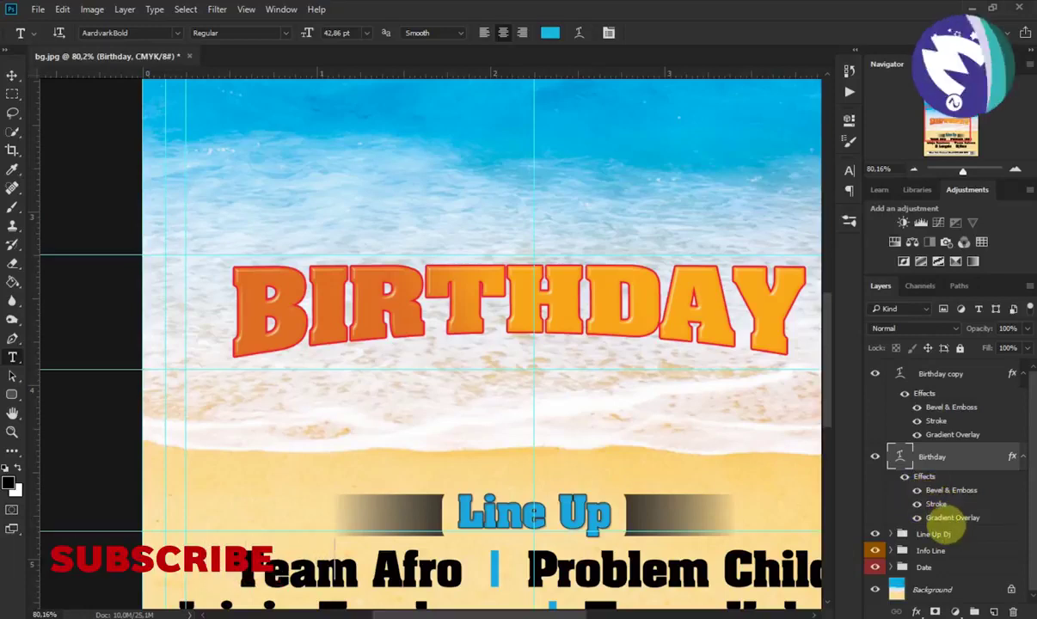
double_click(952, 518)
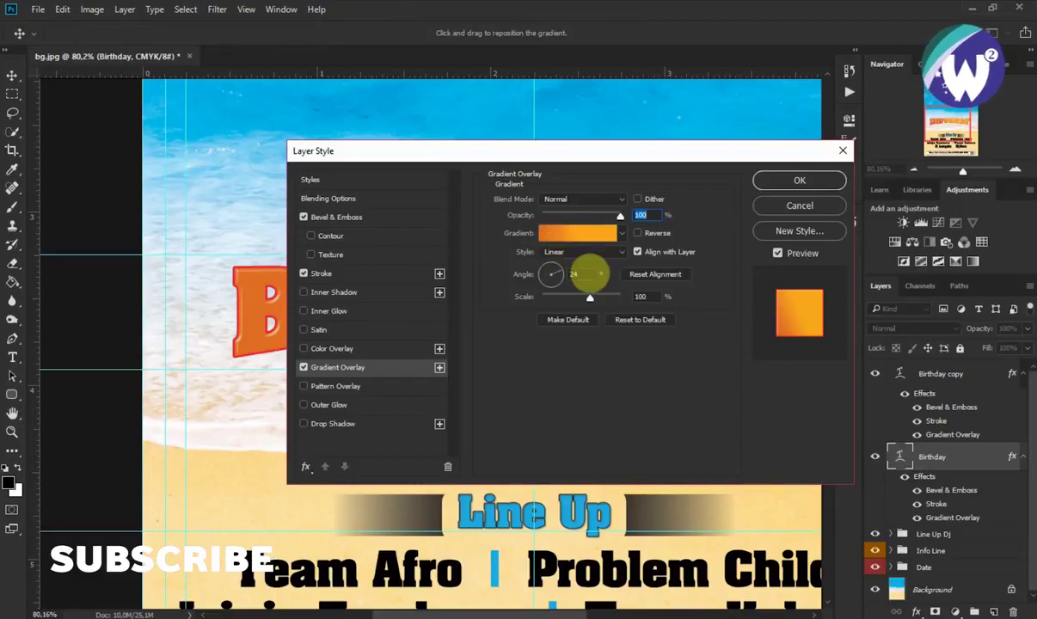
left_click(576, 233)
left_click(727, 147)
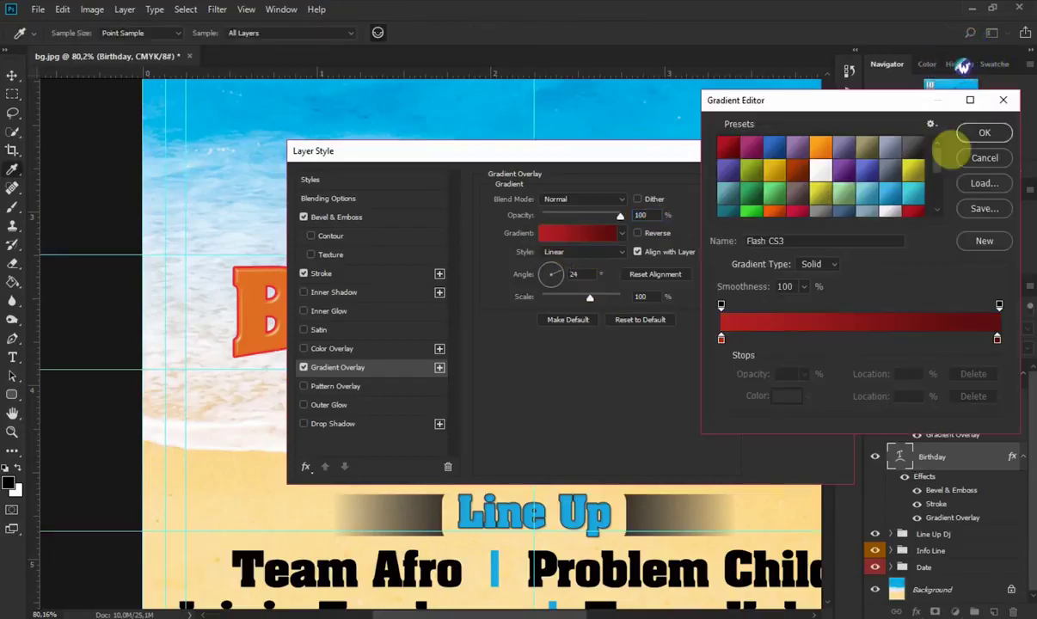
left_click_drag(997, 338, 943, 366)
left_click(985, 132)
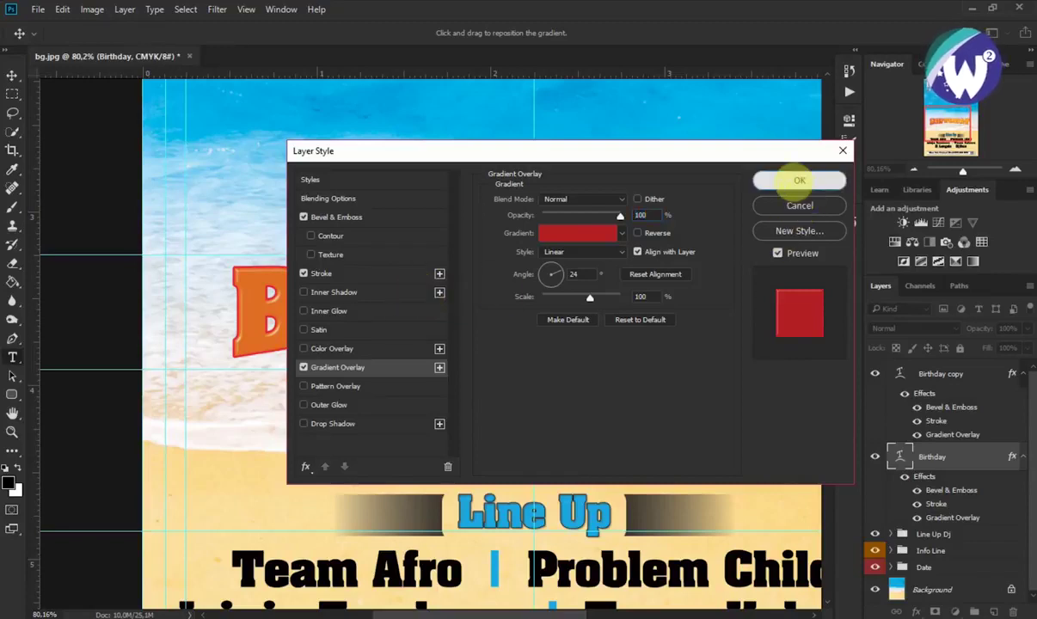
left_click(799, 180)
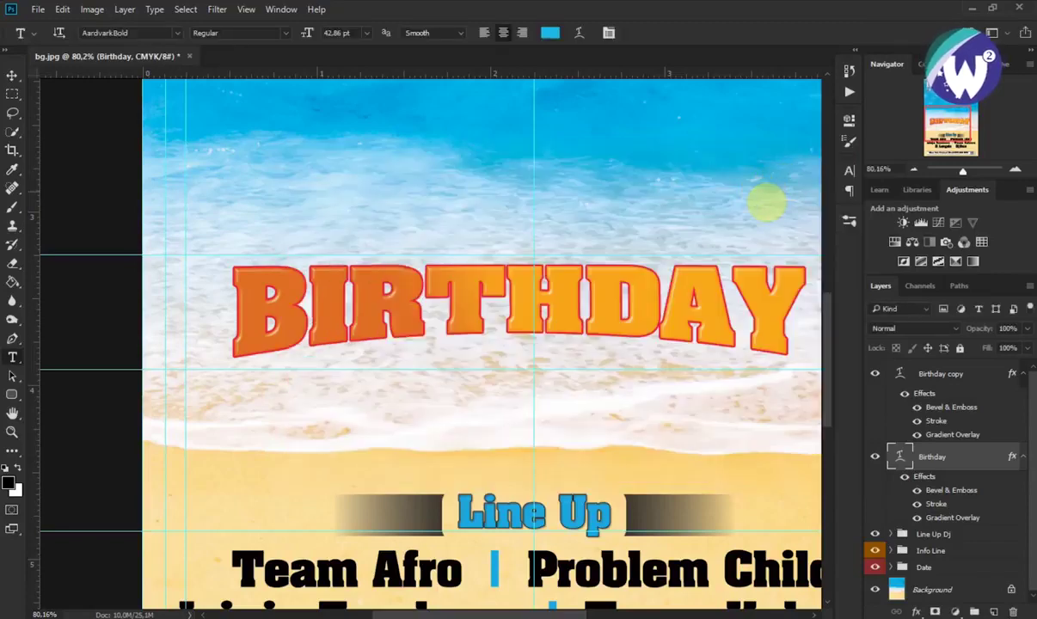
Scale the original red Birthday layer down to 96.91% behind the orange copy
key("ctrl+t")
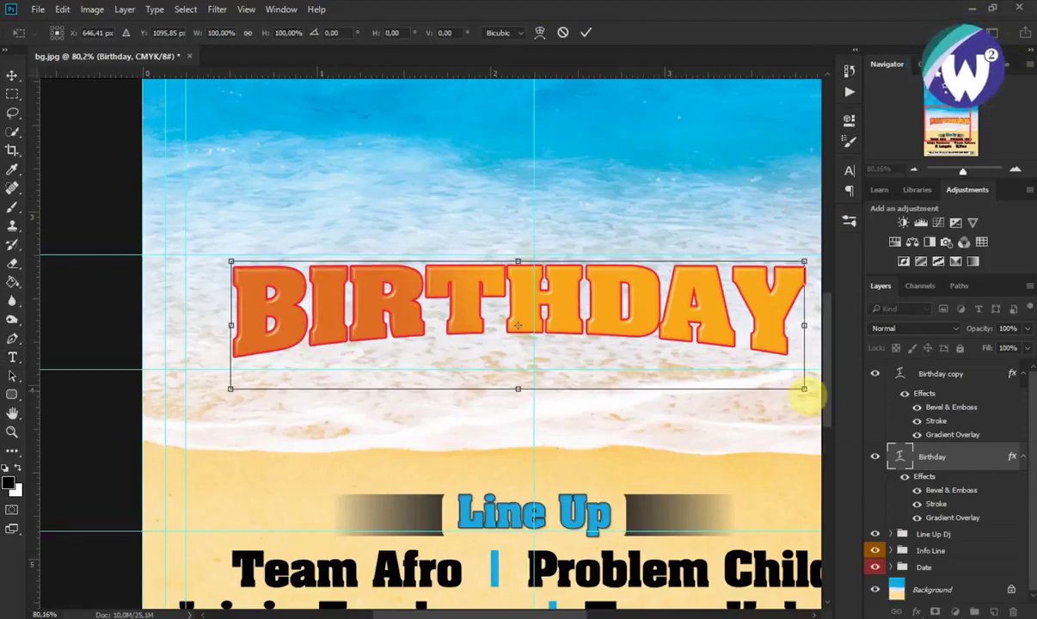
left_click_drag(803, 388, 794, 386)
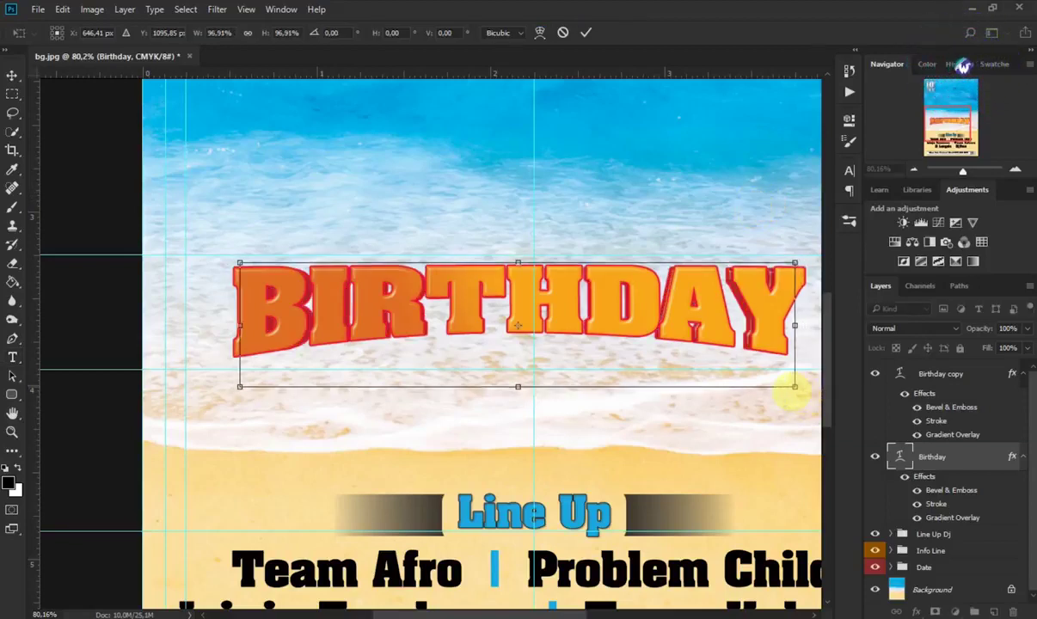
scroll(671, 298, "up", 3)
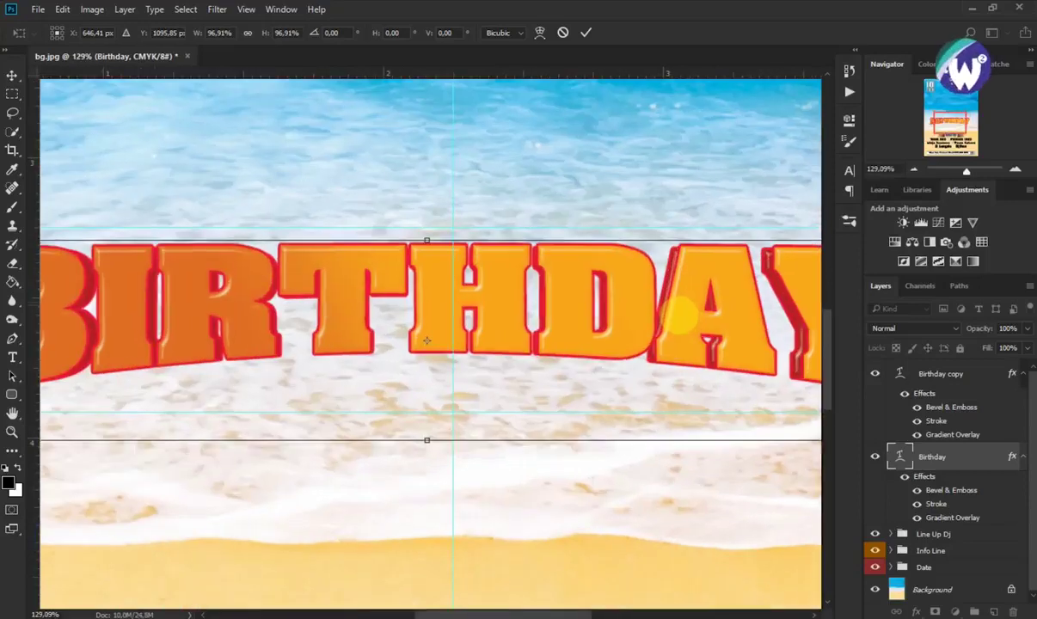
scroll(550, 310, "right", 2)
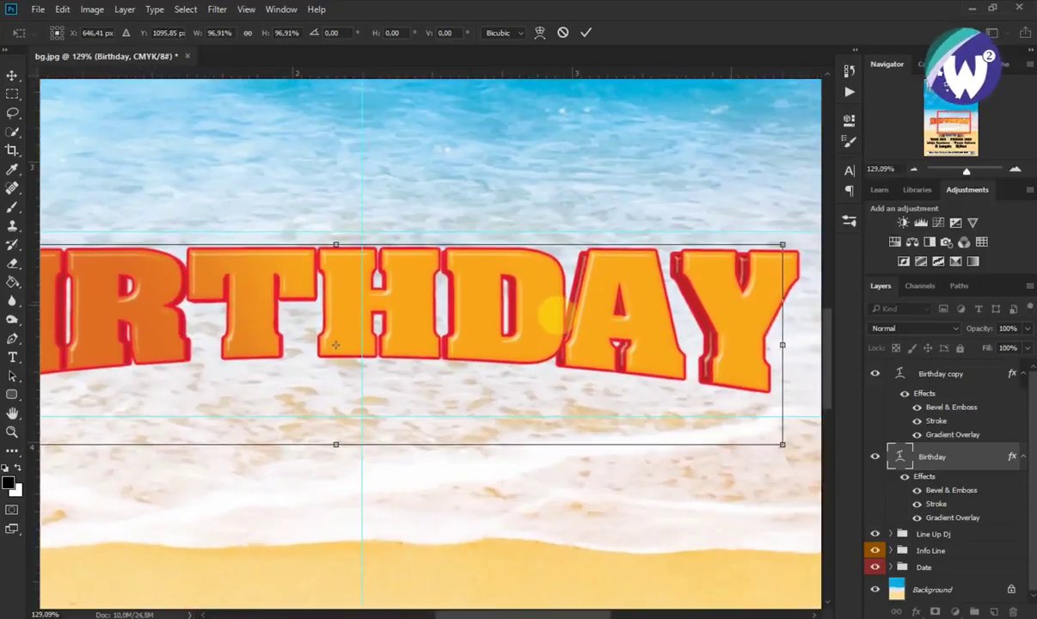
left_click(586, 33)
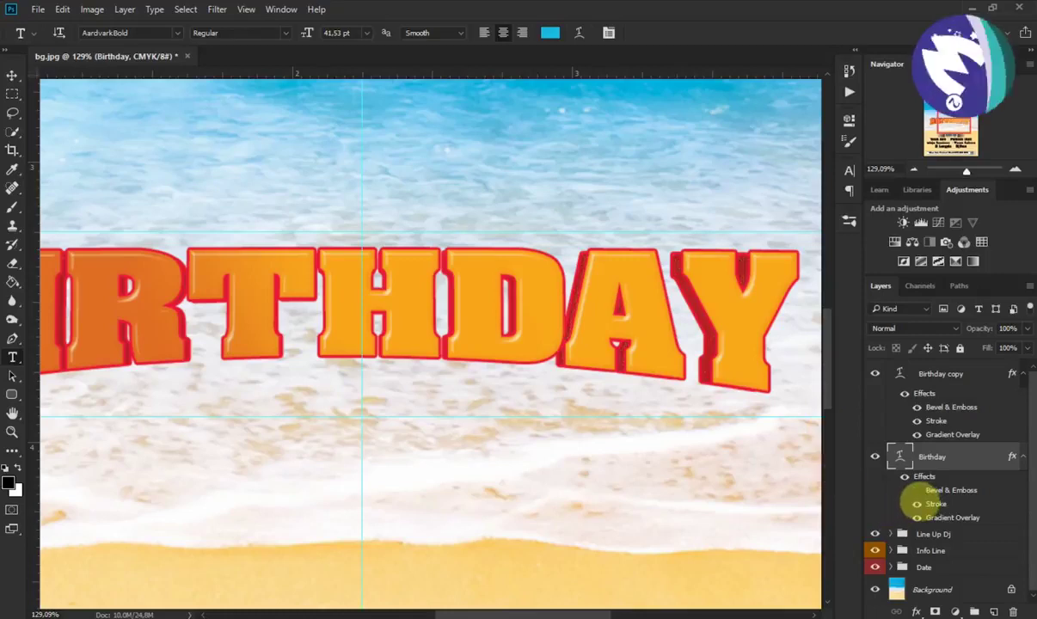
Set the lower Birthday layer's red Gradient Overlay opacity to 100%
mouse_move(534, 613)
left_mouse_down()
mouse_move(445, 612)
mouse_move(602, 613)
mouse_move(482, 614)
mouse_move(573, 614)
left_mouse_up()
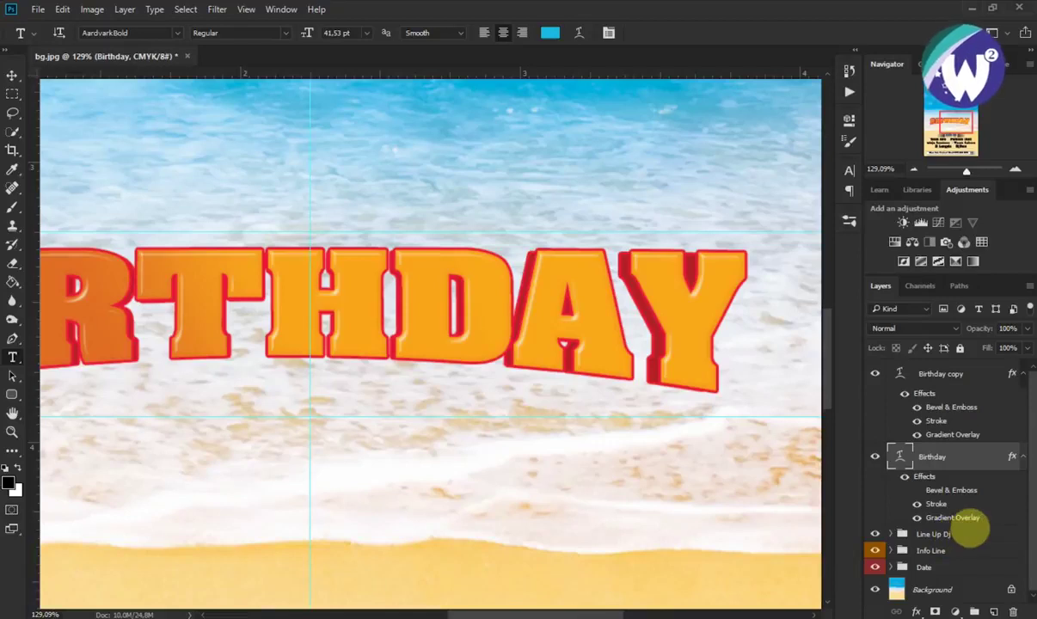
double_click(967, 519)
left_click_drag(644, 144, 667, 301)
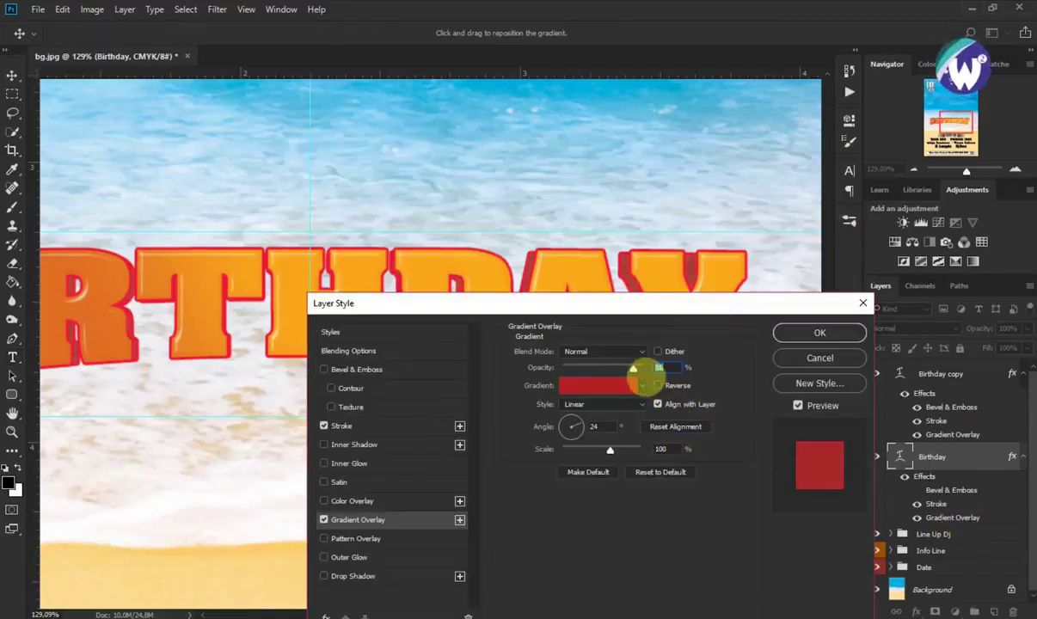
left_click_drag(635, 370, 642, 369)
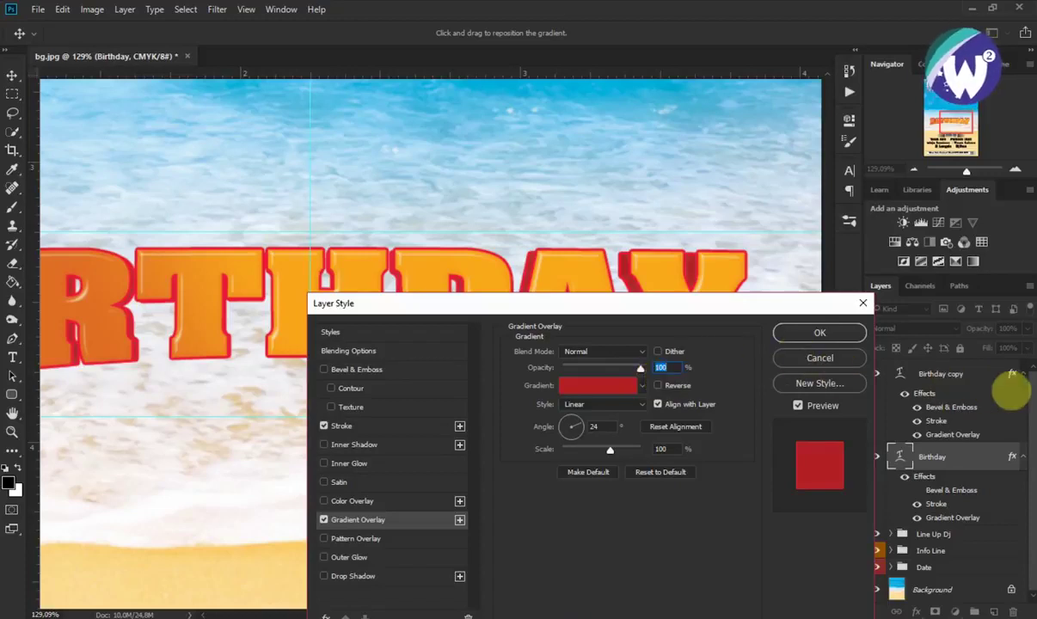
left_click(828, 335)
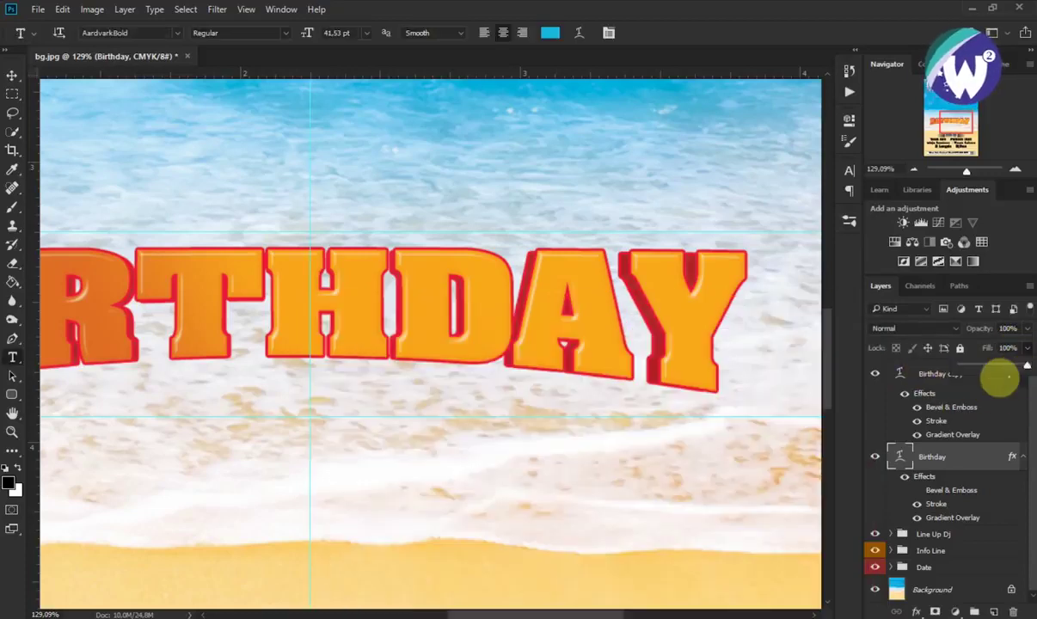
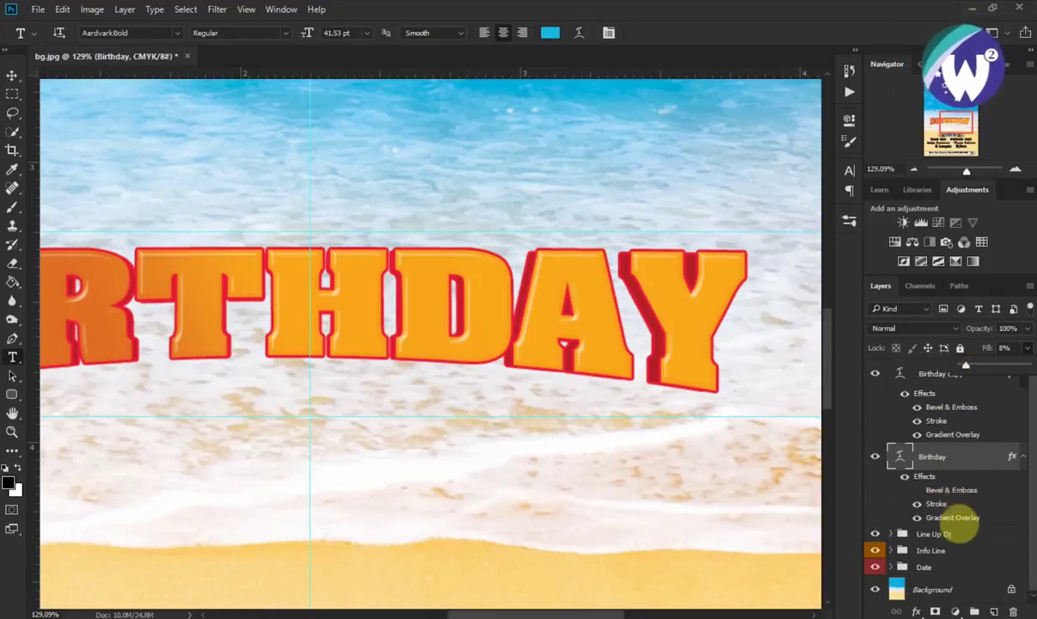
Zoom out and collapse the effects lists of the Birthday and Birthday copy layers
scroll(637, 369, "down", 3)
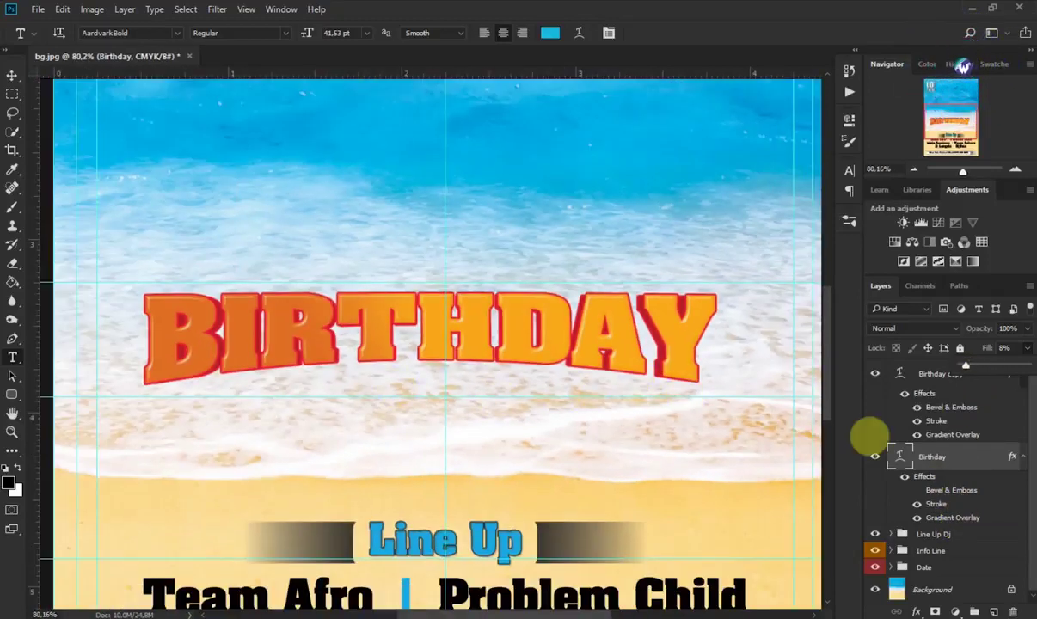
left_click(1022, 456)
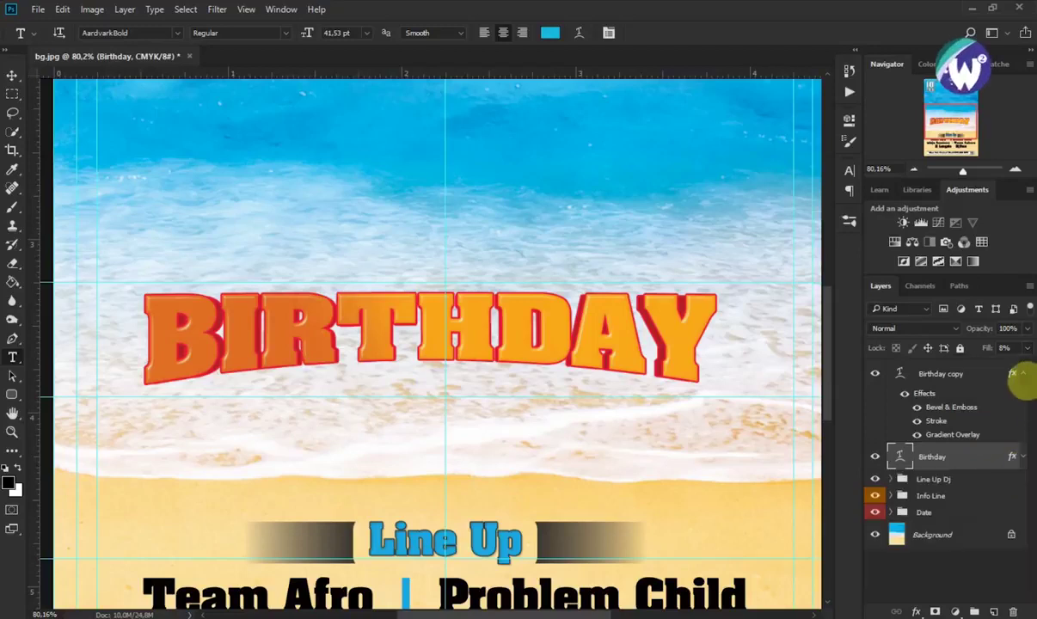
left_click(1022, 374)
Type PARTY and centre it just beneath BIRTHDAY
left_click(365, 452)
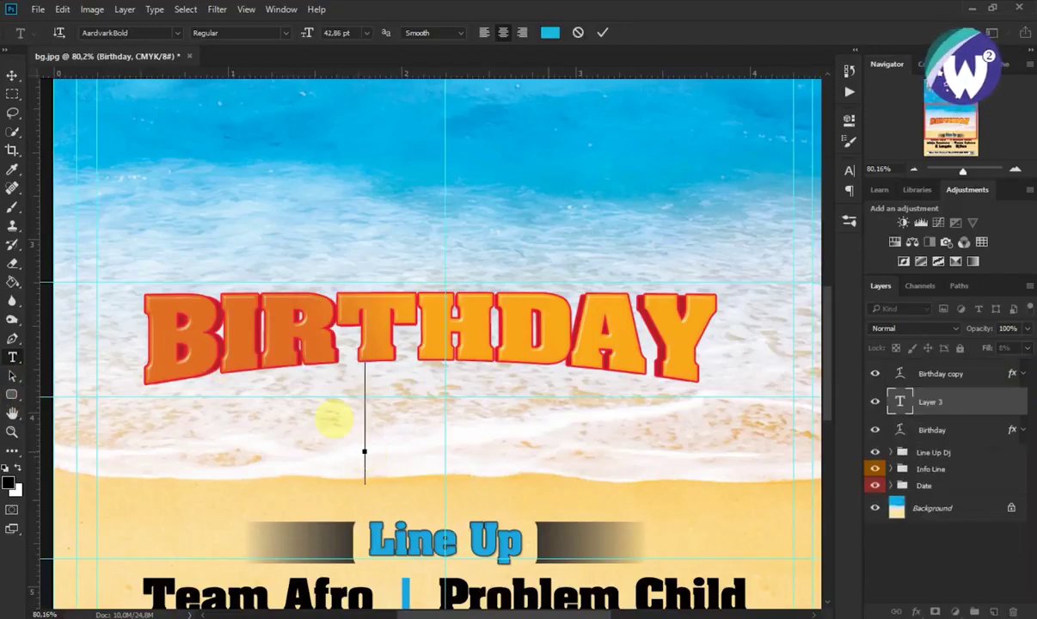
type("PARTY")
left_click_drag(353, 501, 408, 513)
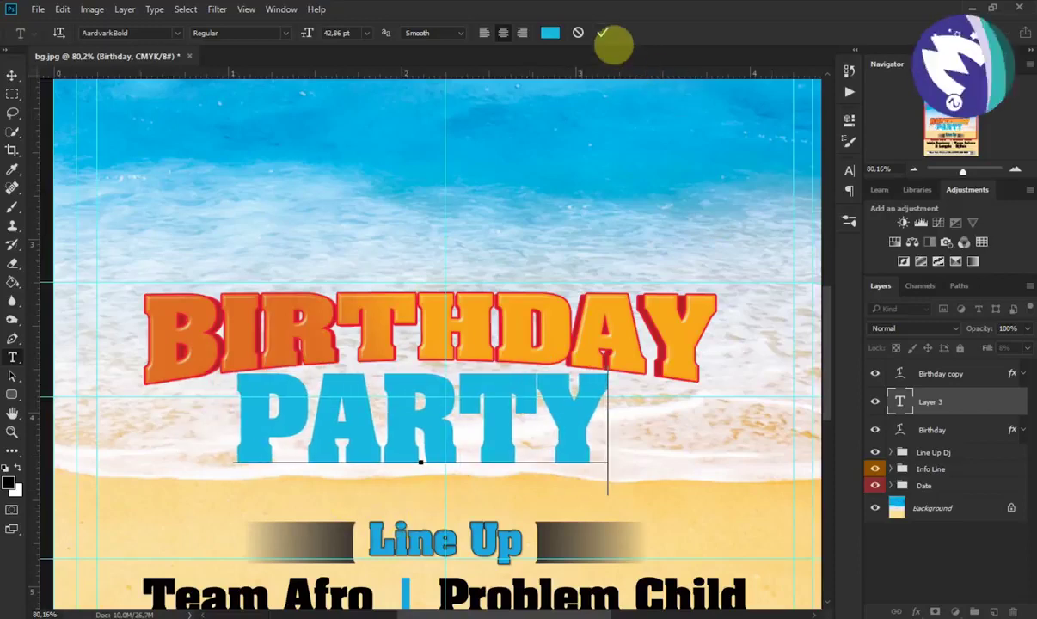
left_click(602, 33)
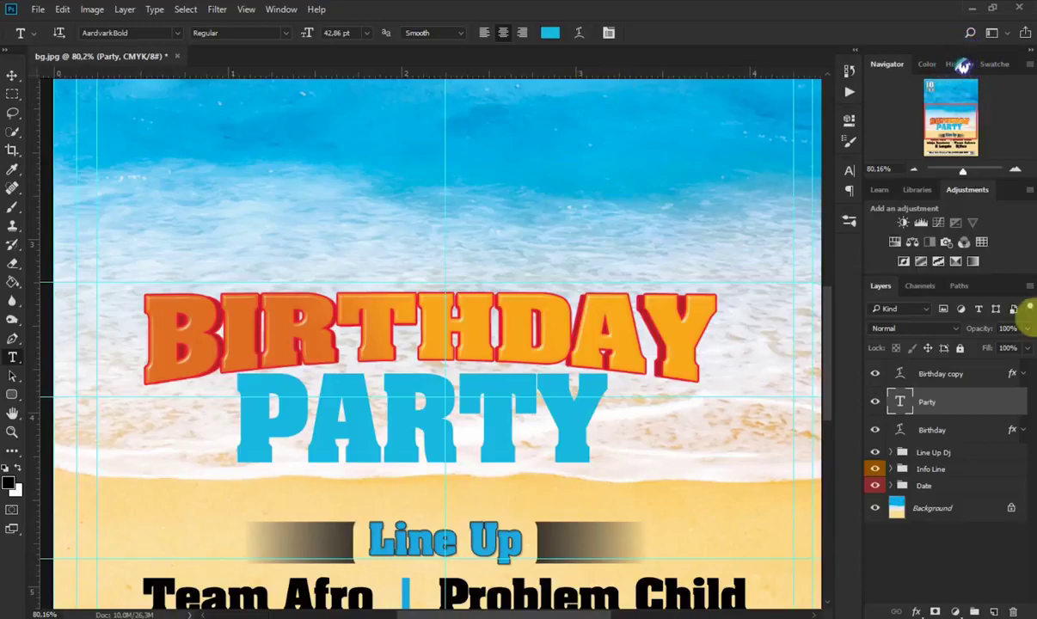
left_click(916, 611)
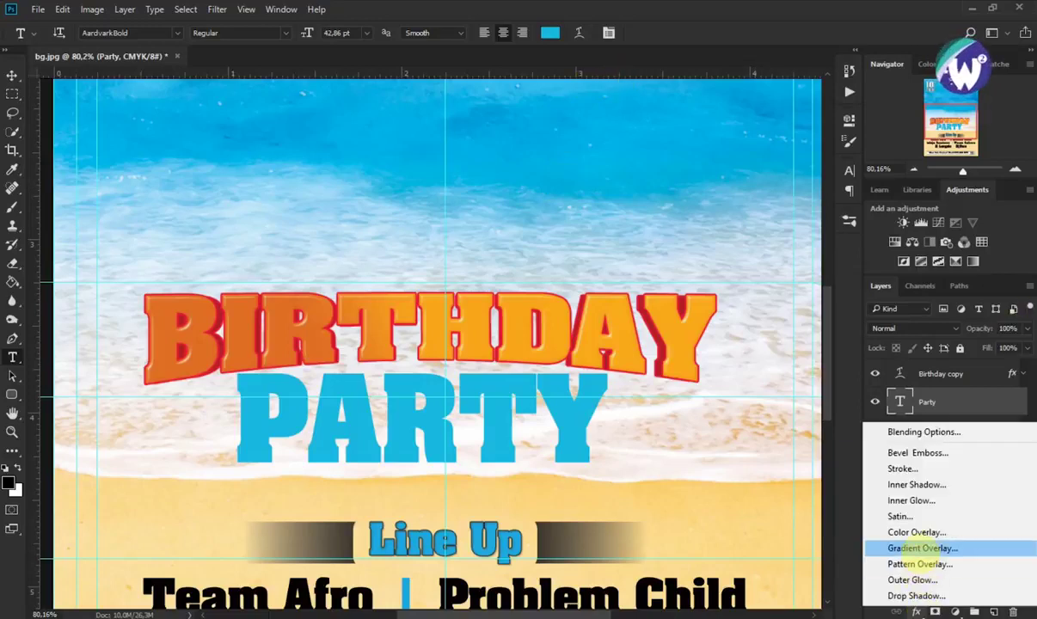
Add a gradient overlay to PARTY using the teal preset gradient
left_click(916, 548)
left_click_drag(497, 102, 713, 117)
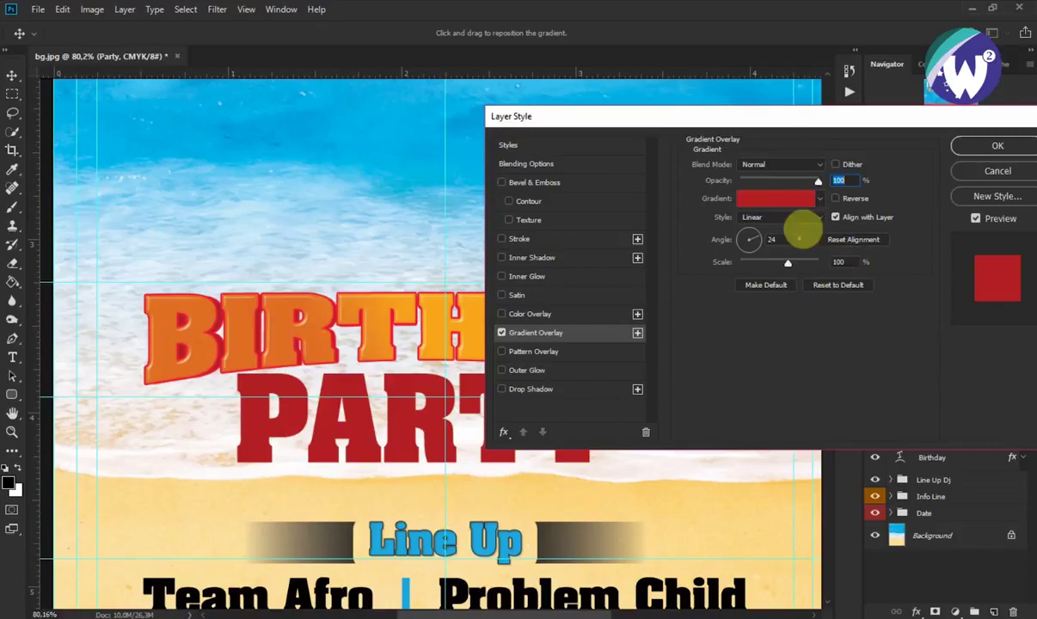
left_click(792, 200)
left_click(869, 193)
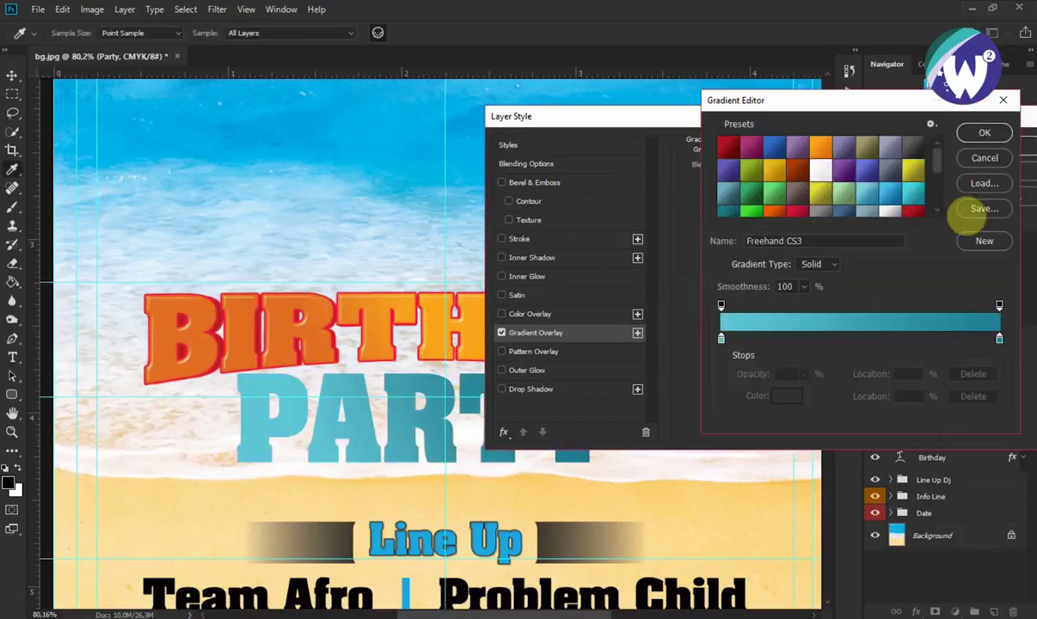
left_click(836, 343)
left_click(999, 341)
left_click(803, 396)
left_click(826, 325)
Give the gradient a darker teal left stop, adjust its scale and reverse it
double_click(720, 339)
left_click(673, 410)
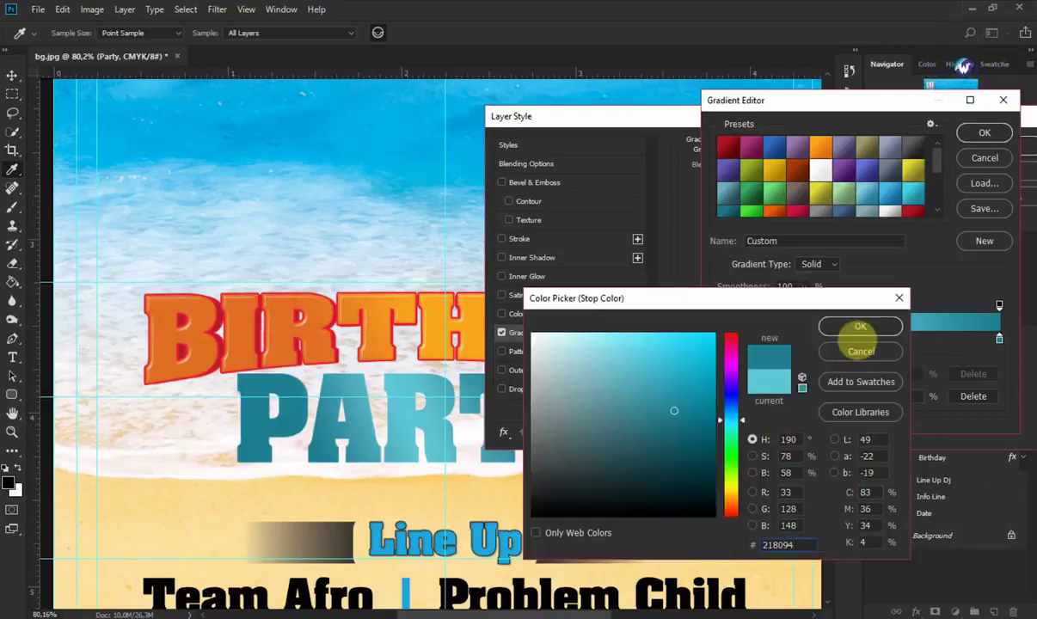
left_click(860, 325)
left_click(985, 134)
mouse_move(812, 212)
left_mouse_down()
mouse_move(782, 211)
mouse_move(824, 212)
left_mouse_up()
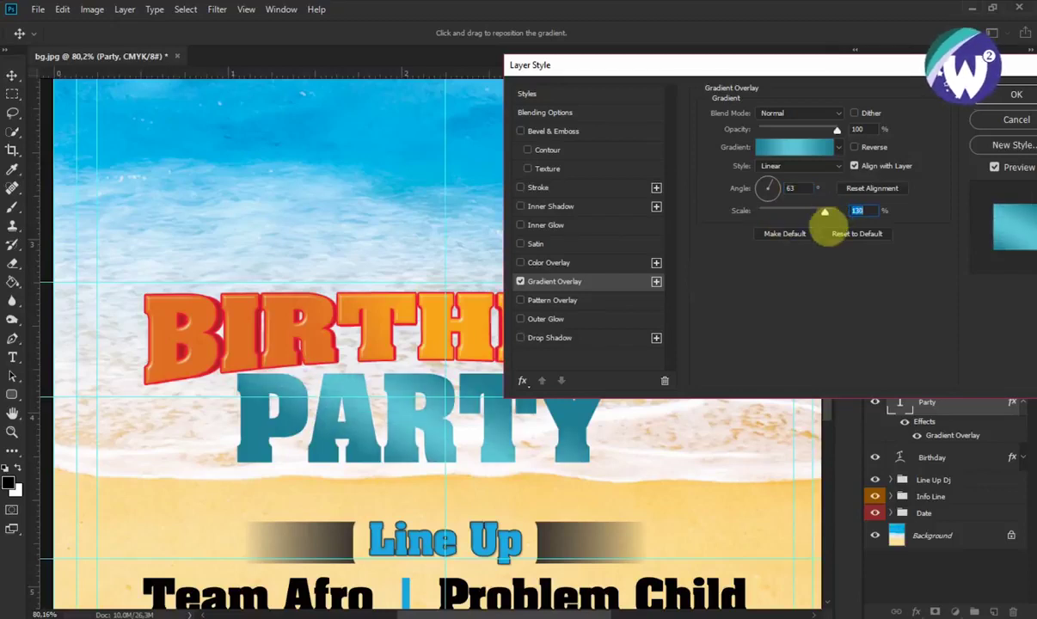
left_click(854, 147)
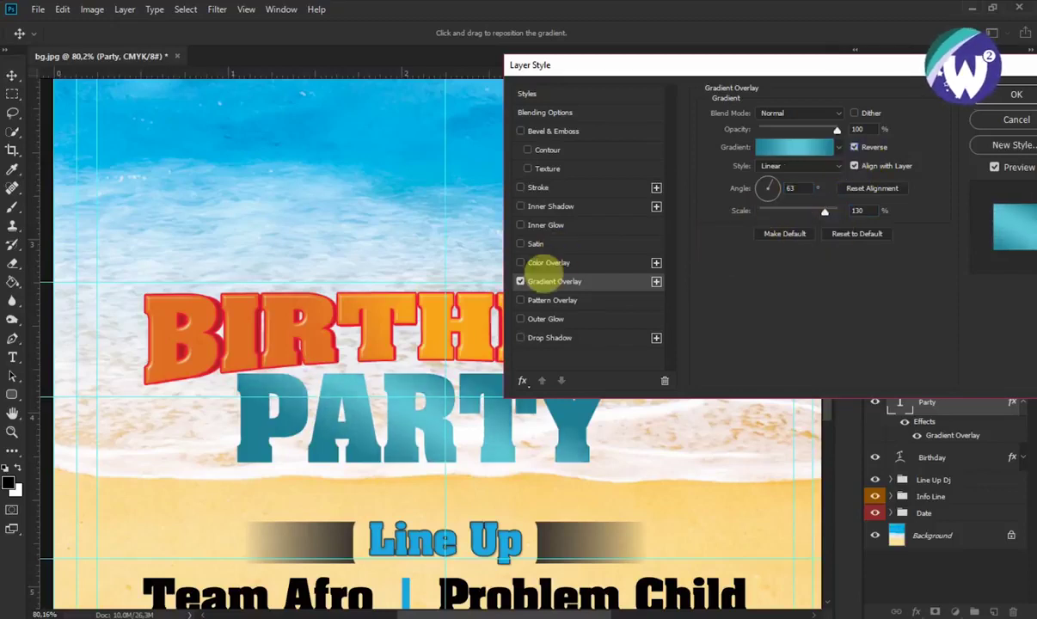
Add a bevel and emboss at 1000% depth, slightly softened, with a blue shadow
left_click(520, 131)
left_click_drag(804, 160, 863, 167)
left_click(768, 175)
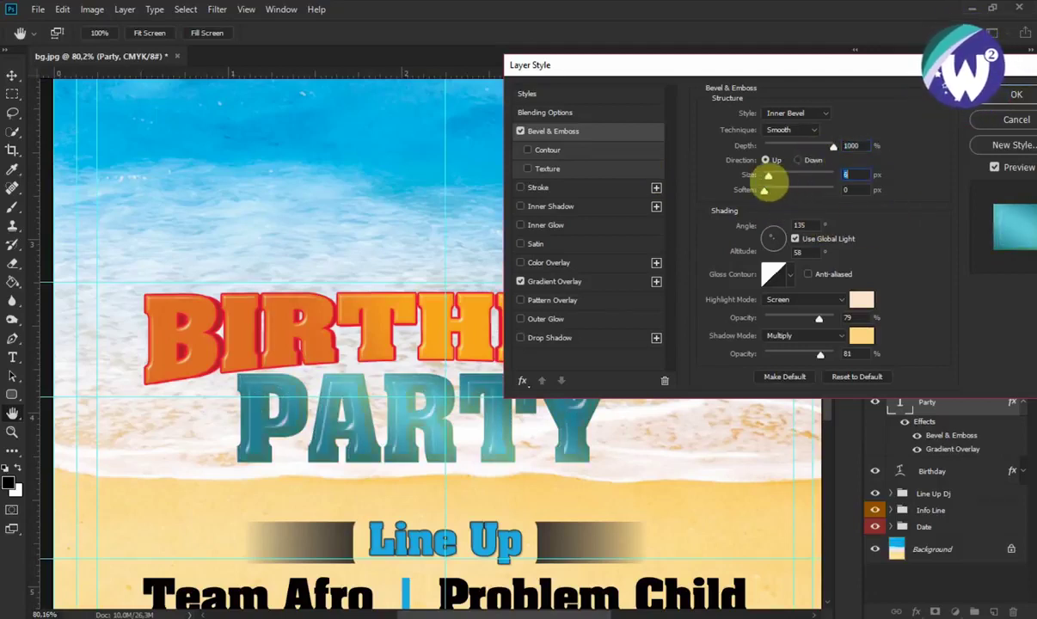
left_click_drag(768, 176, 765, 175)
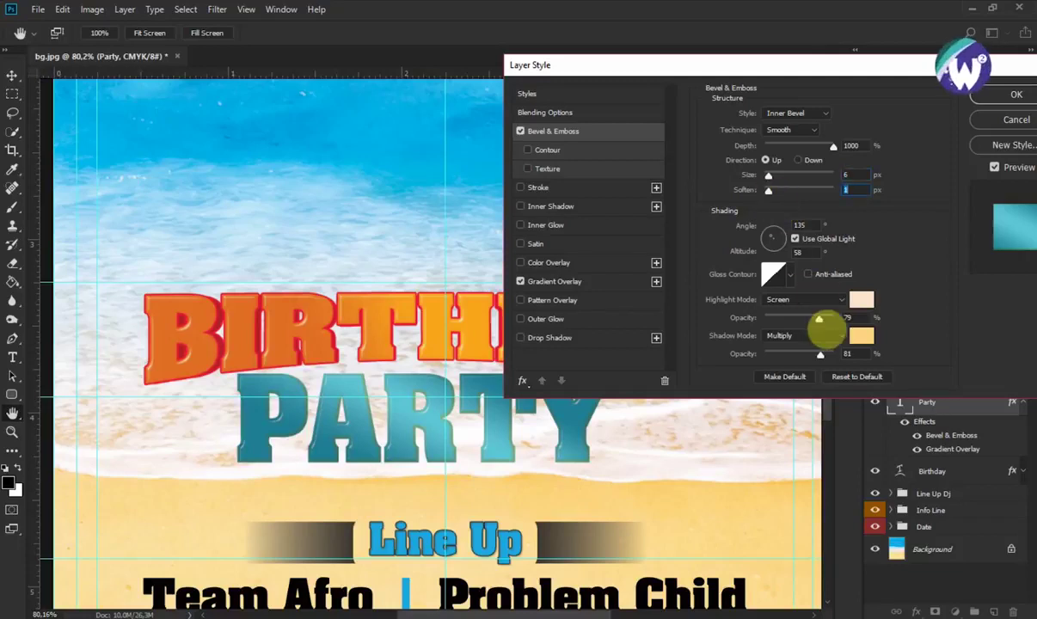
left_click(862, 335)
left_click(711, 388)
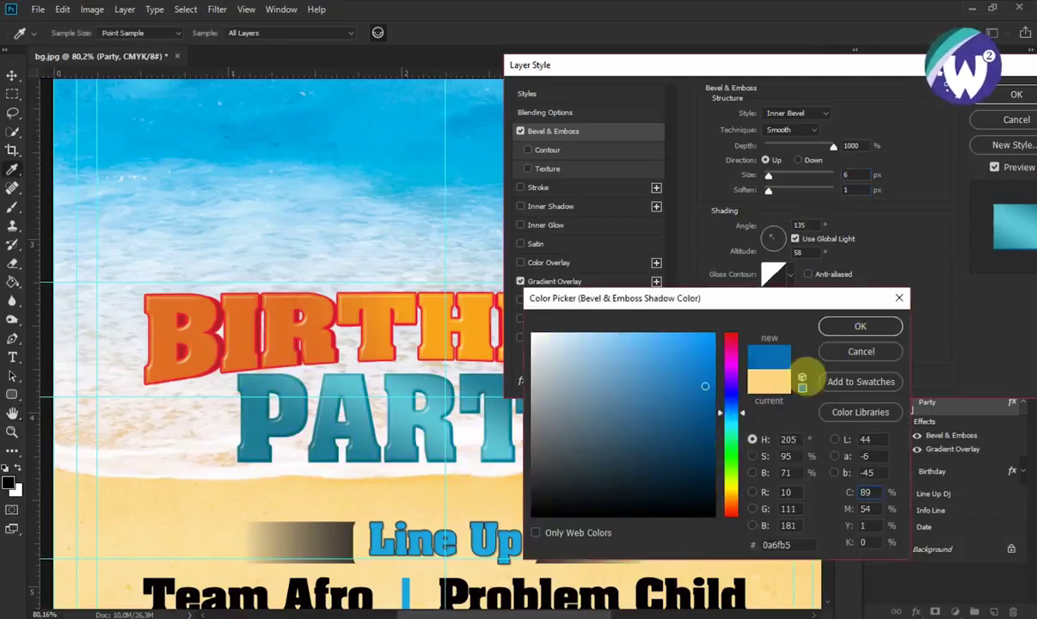
left_click(861, 327)
Set the bevel highlight to white, add a drop shadow, and apply the effects
left_click(861, 300)
left_click(551, 342)
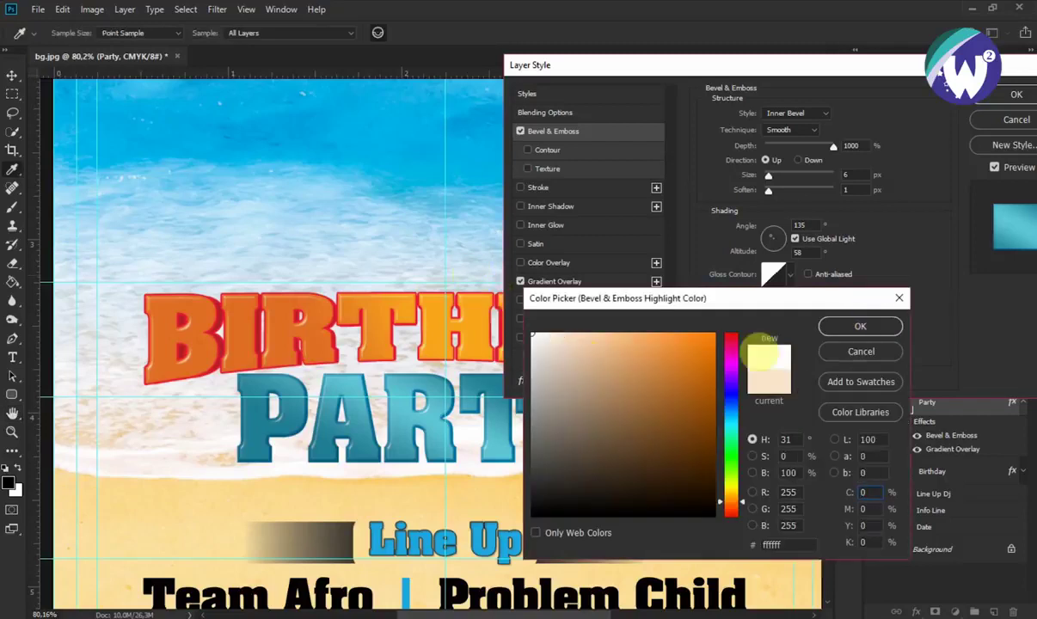
left_click(859, 325)
left_click(550, 338)
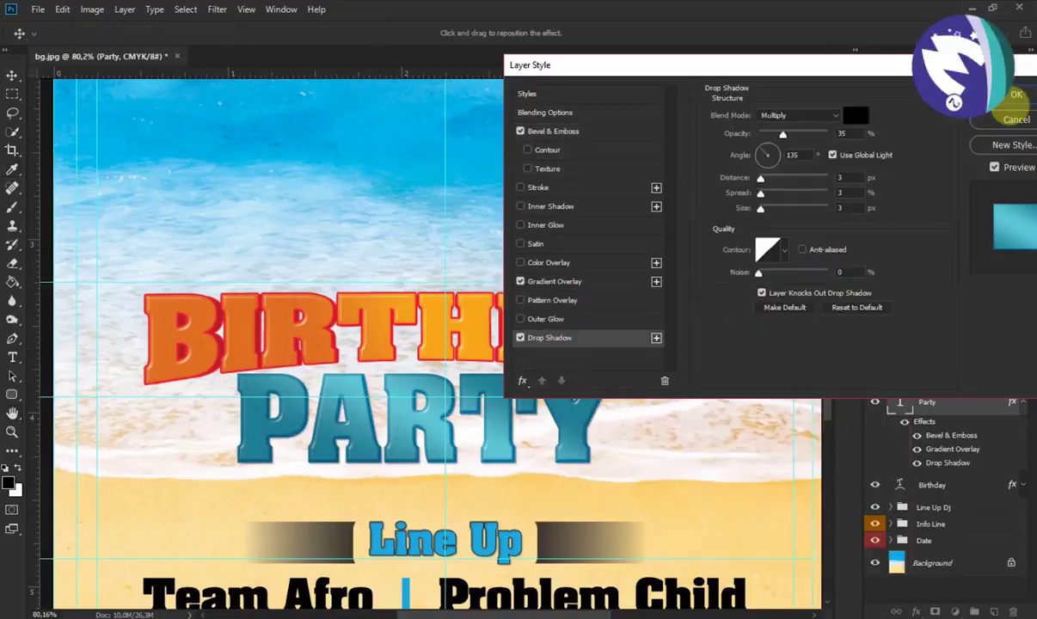
key("Return")
Duplicate the Party layer and try a slant transform on the copy
left_click(1023, 402)
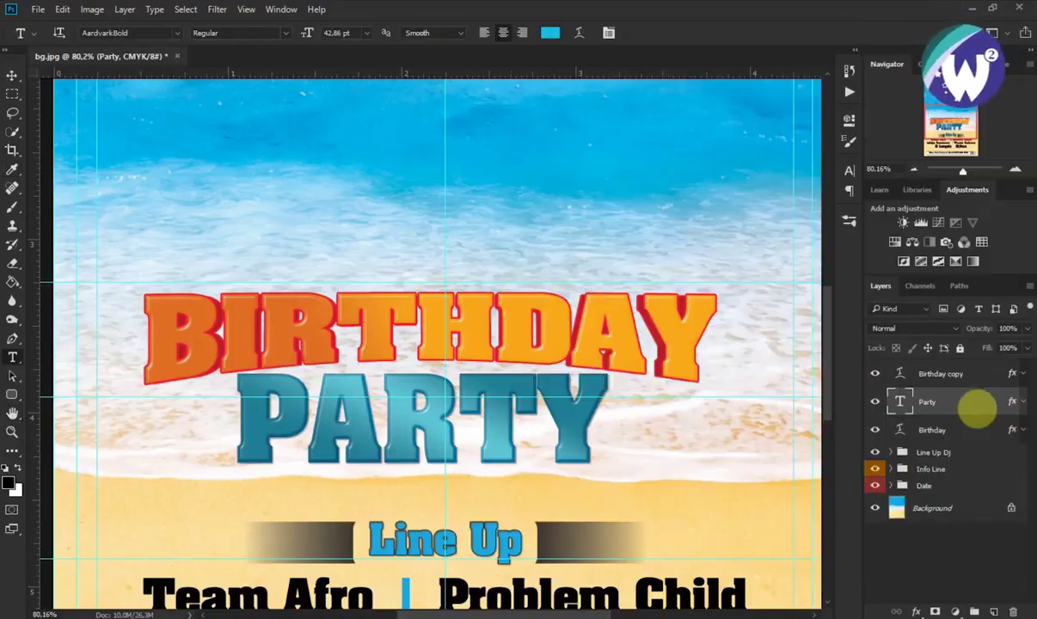
left_click_drag(968, 411, 955, 423)
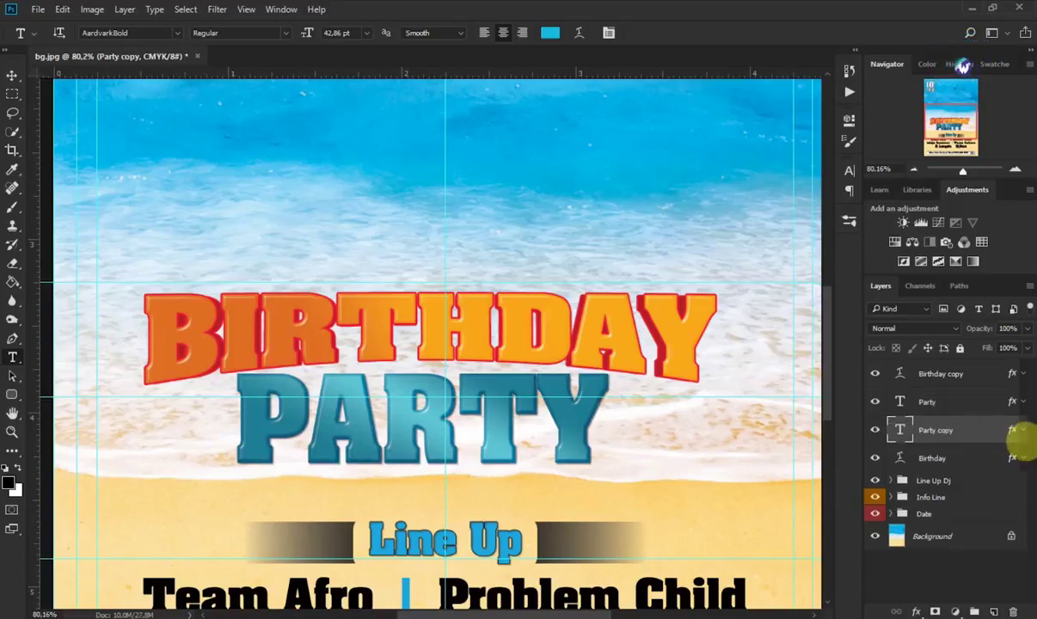
left_click(1022, 431)
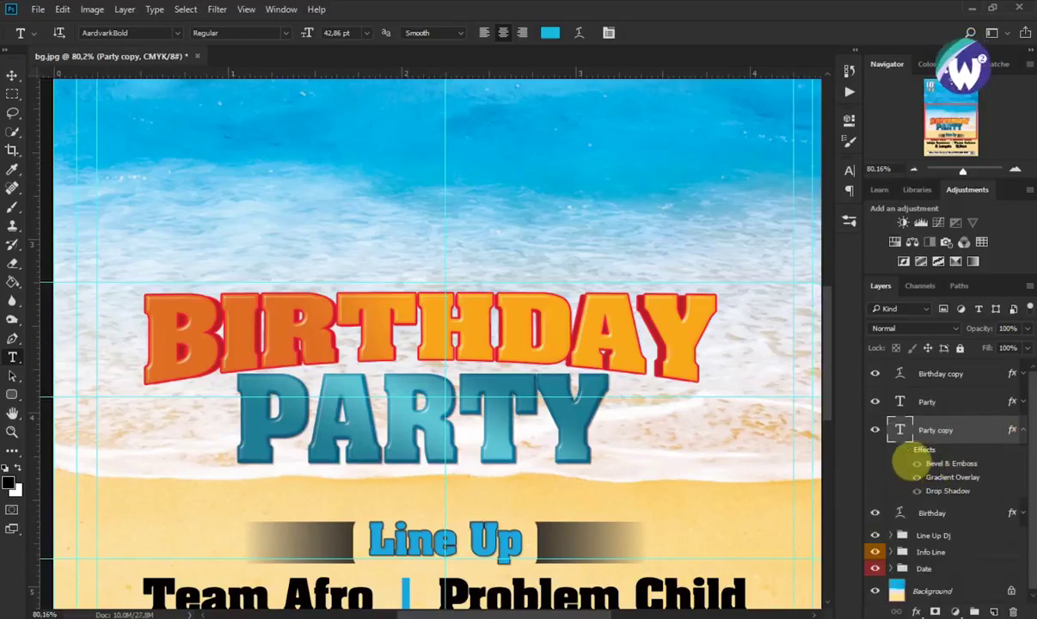
key("ctrl+t")
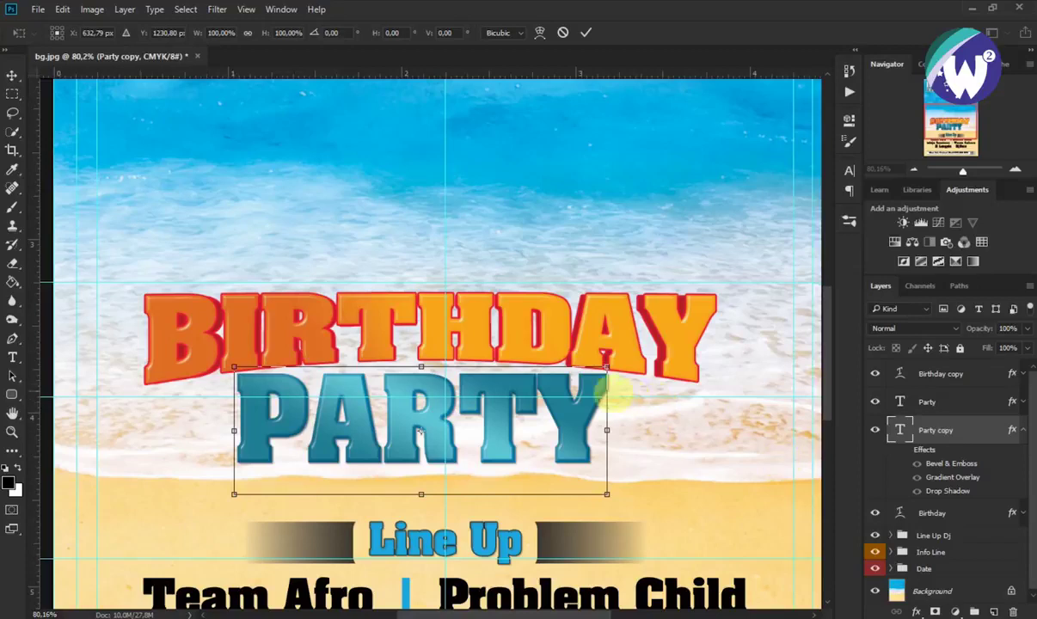
left_click_drag(605, 368, 585, 371)
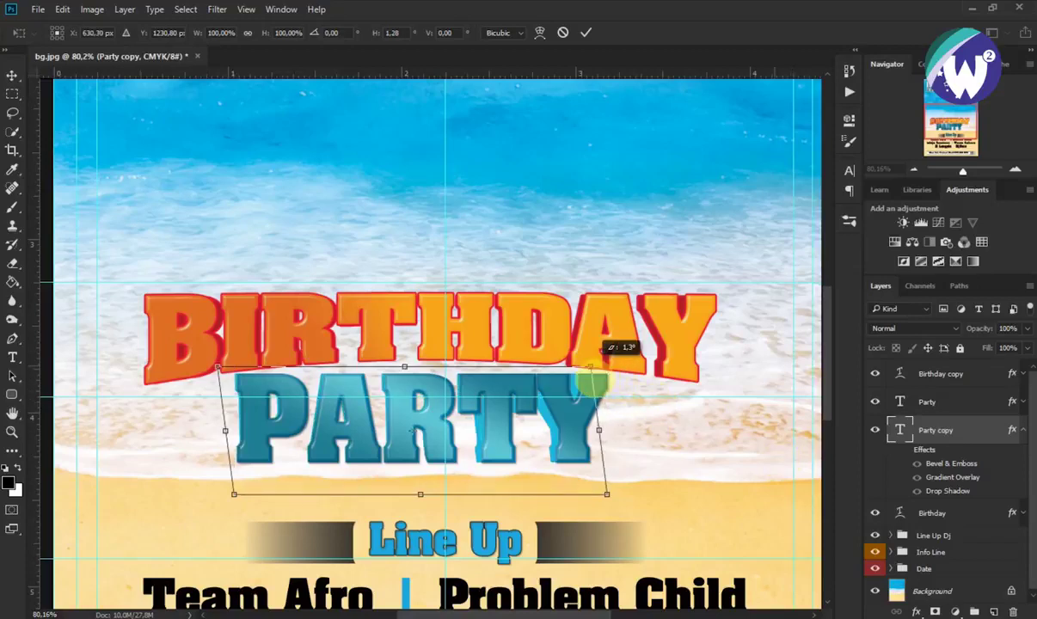
left_click_drag(232, 368, 213, 372)
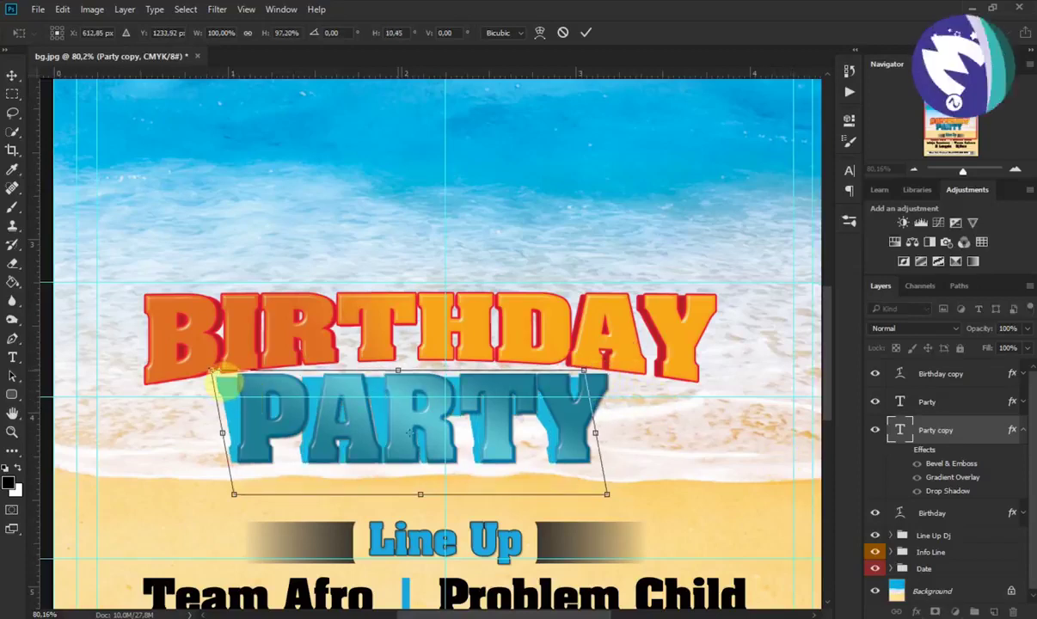
key("Return")
Flip the PARTY copy upside down and place it just below PARTY
key("ctrl+t")
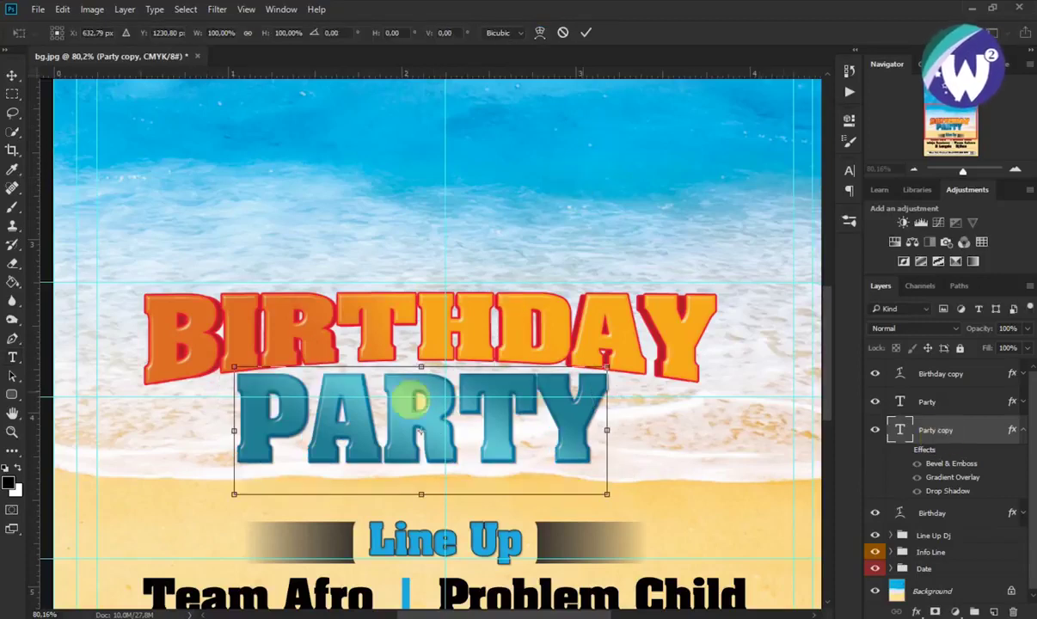
left_click_drag(420, 368, 421, 510)
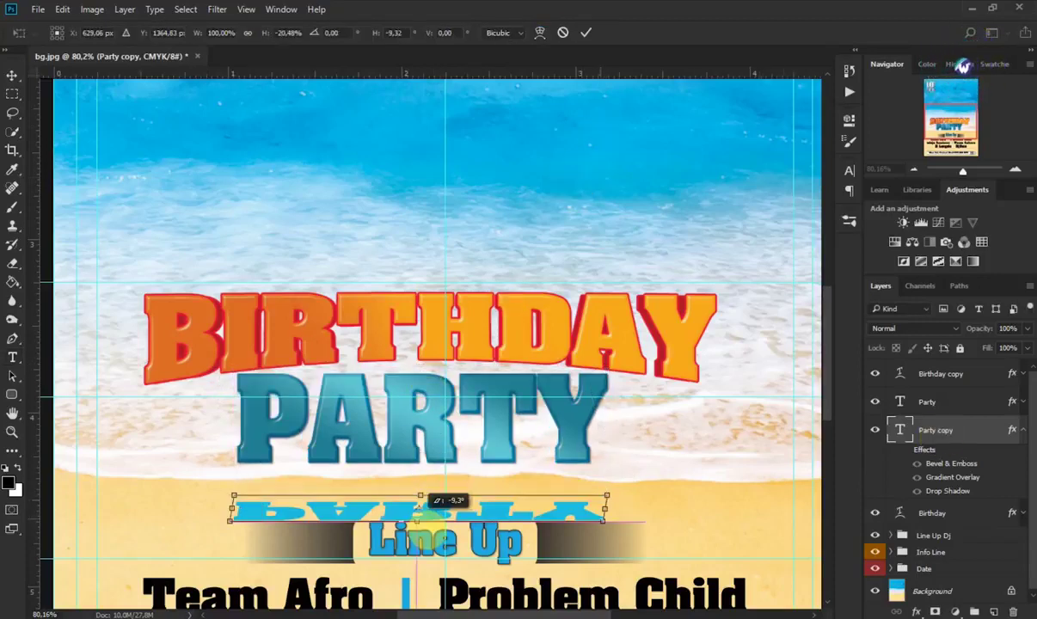
mouse_move(426, 512)
left_mouse_down()
mouse_move(430, 478)
mouse_move(440, 476)
left_mouse_up()
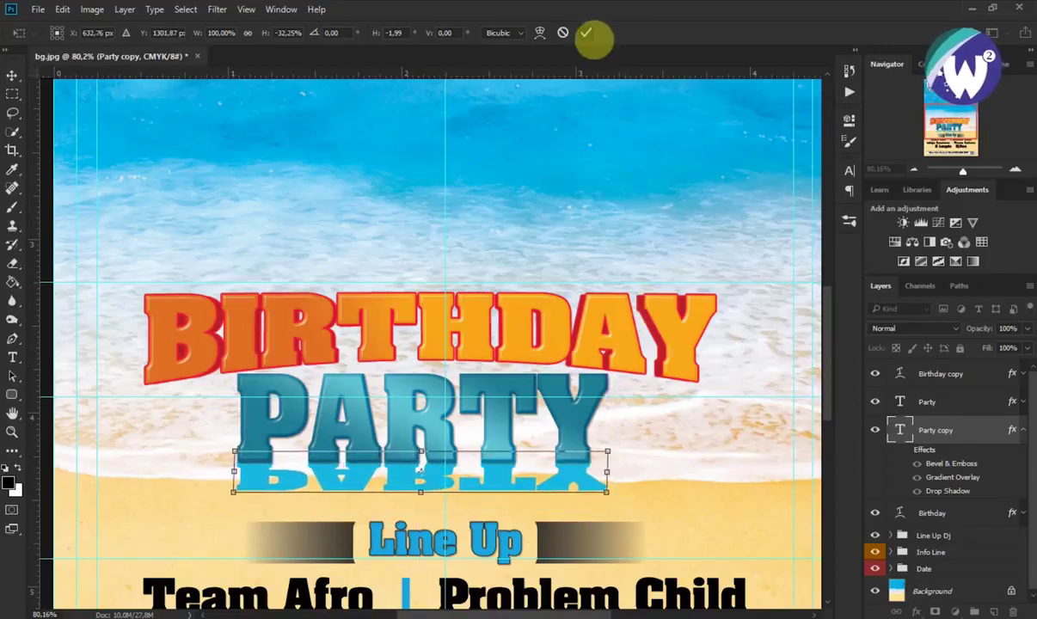
left_click(586, 32)
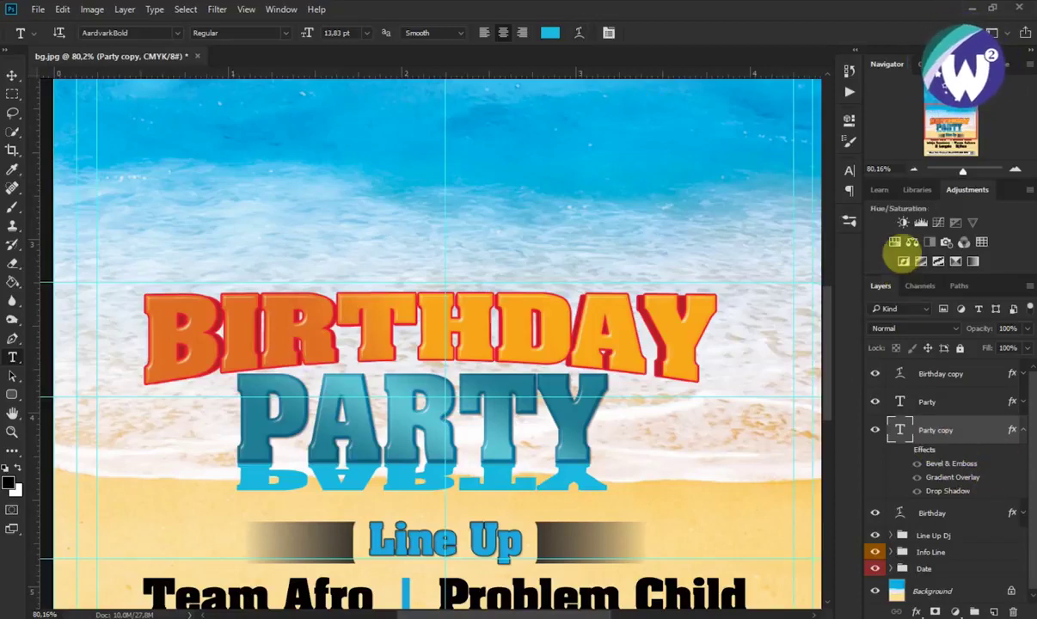
Make the reflection text black and rasterize the layer
left_click(550, 33)
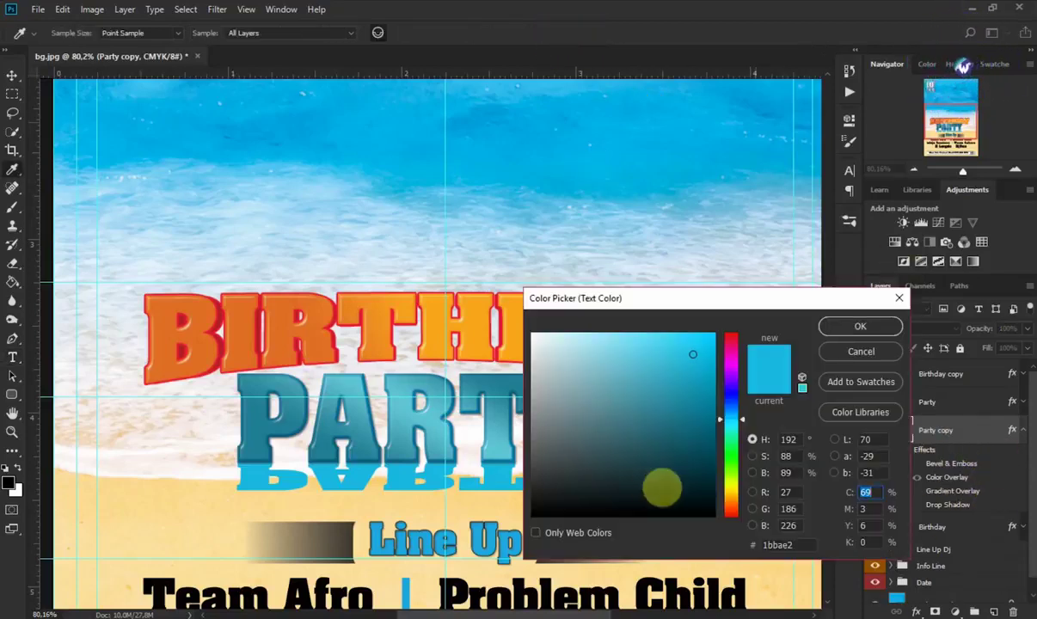
left_click(718, 521)
left_click(861, 326)
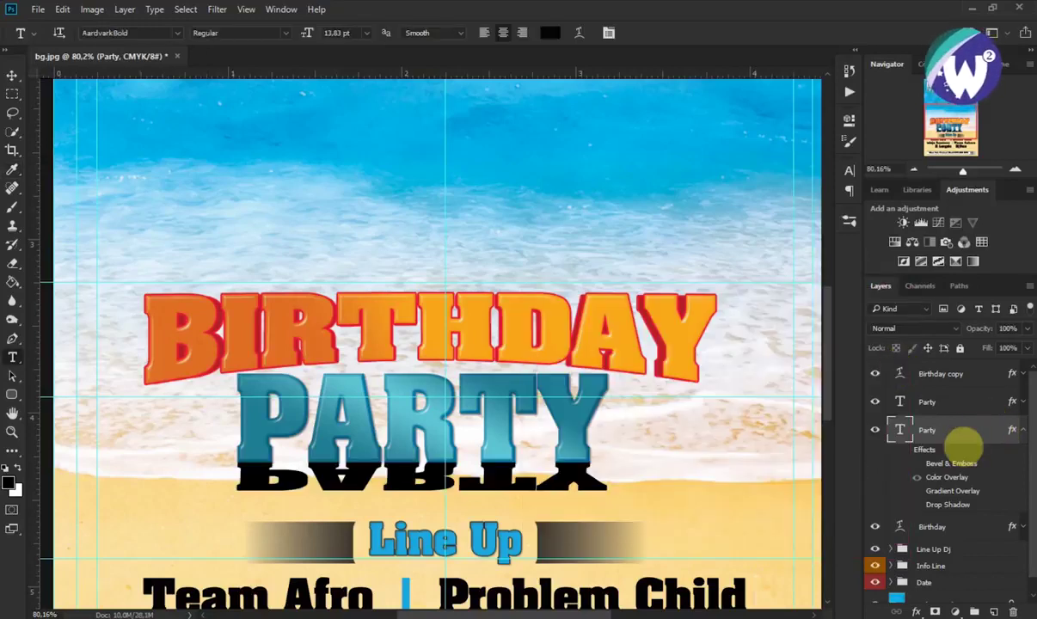
right_click(964, 444)
left_click(848, 269)
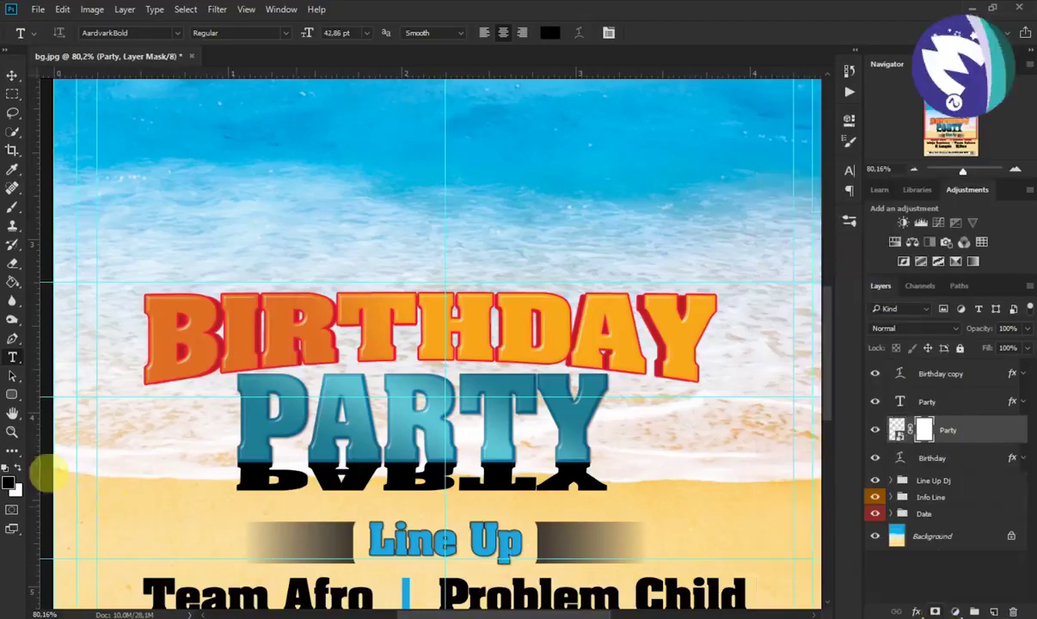
Draw gradients on the reflection's mask until it fades out quickly
left_click(12, 282)
left_click(77, 282)
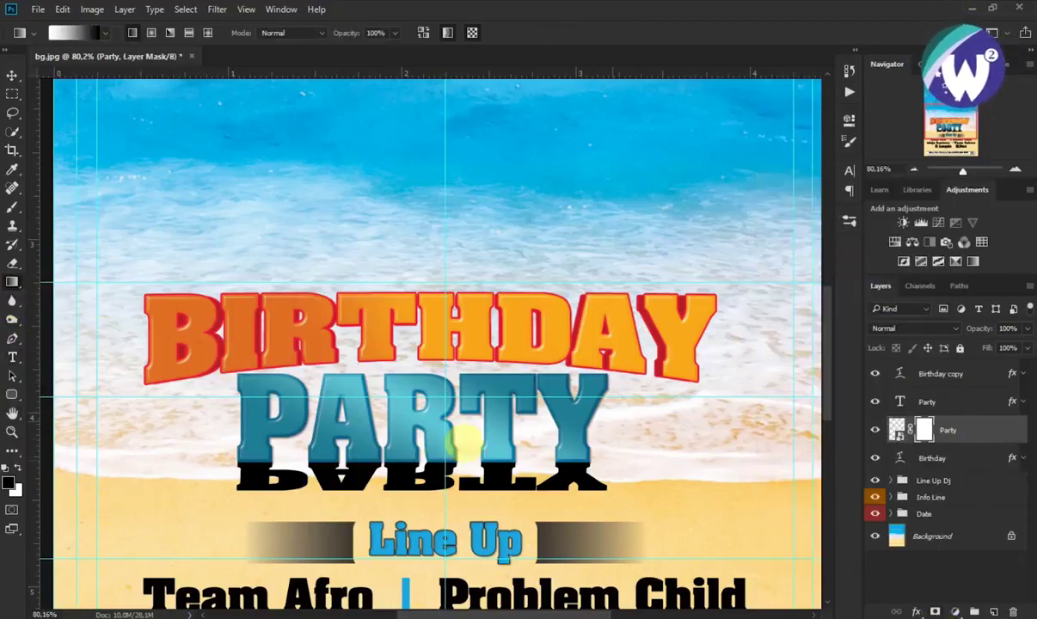
left_click_drag(413, 384, 423, 530)
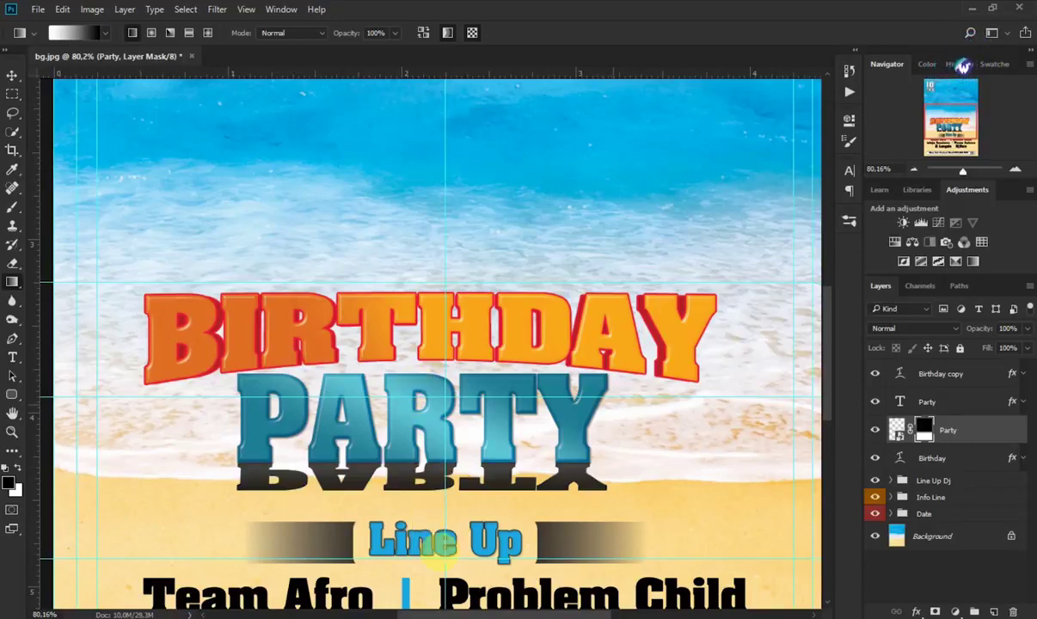
scroll(430, 519, "down", 5)
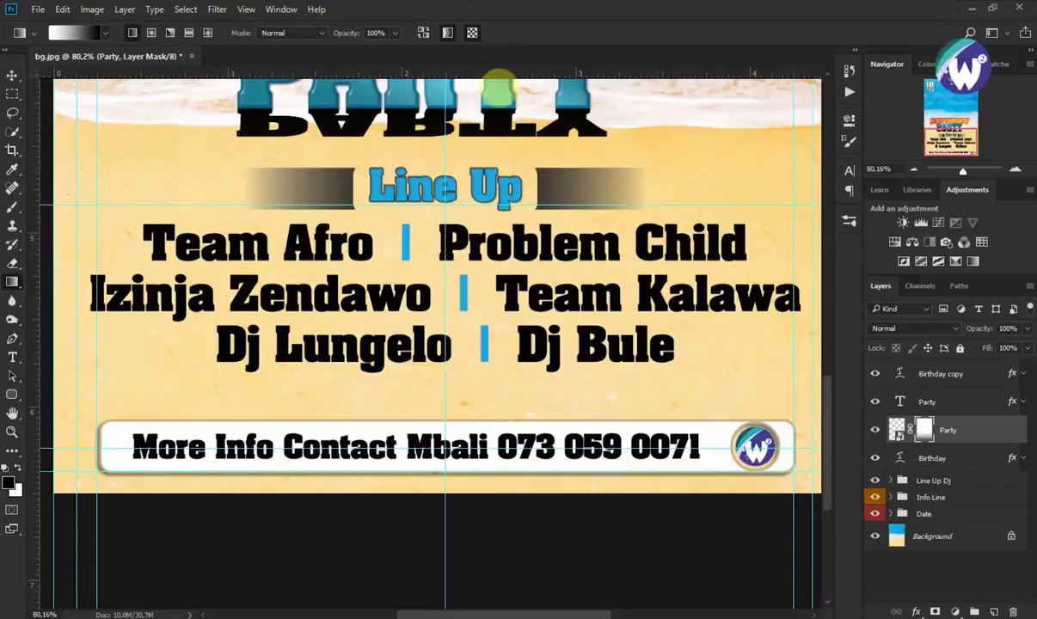
scroll(419, 291, "up", 2)
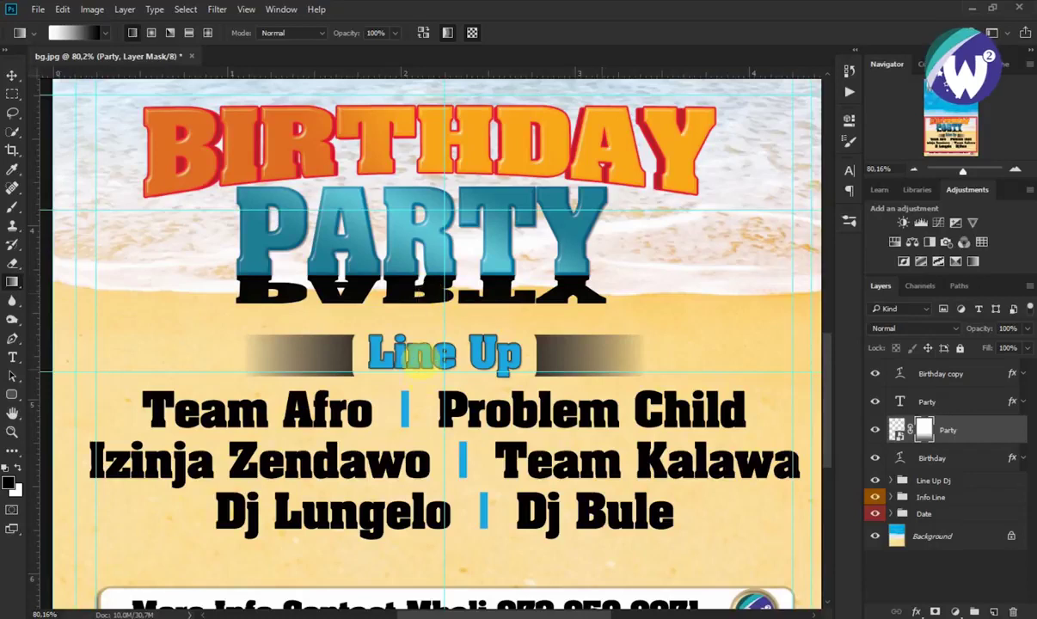
left_click_drag(436, 326, 422, 251)
mouse_move(422, 305)
left_mouse_down()
mouse_move(424, 276)
mouse_move(434, 311)
left_mouse_up()
scroll(434, 310, "up", 1)
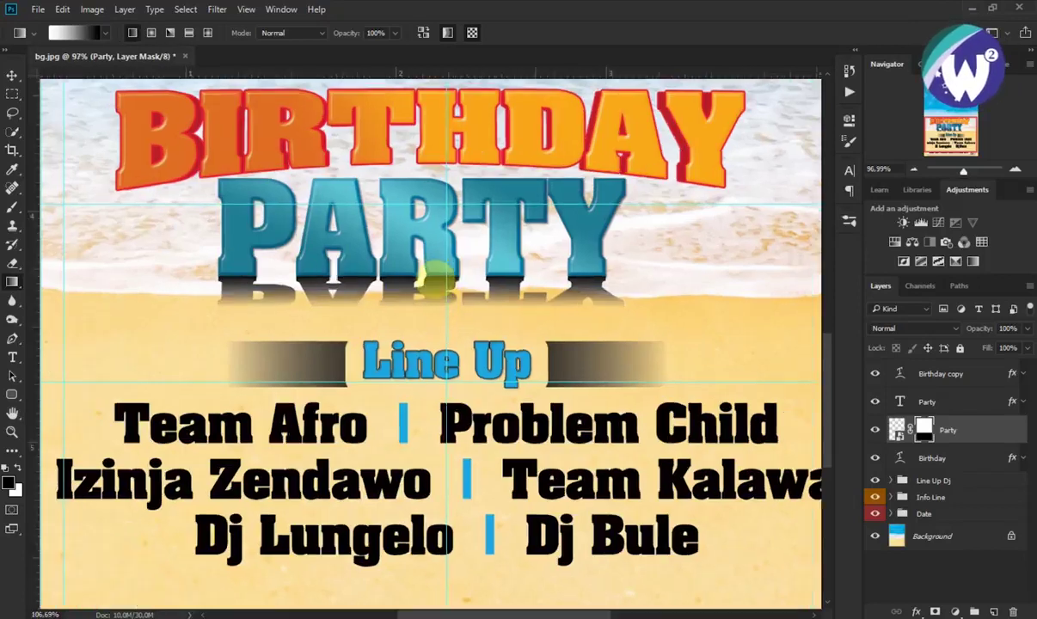
scroll(434, 280, "up", 4)
left_click_drag(423, 273, 430, 323)
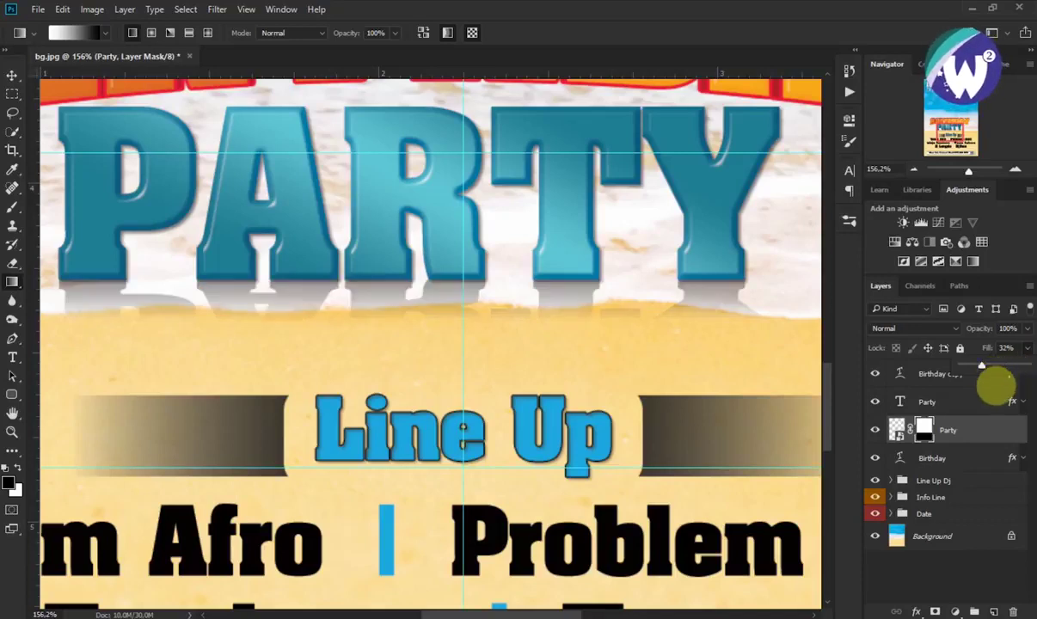
Lower the reflection layer's Fill to 20%
left_click_drag(982, 372, 973, 368)
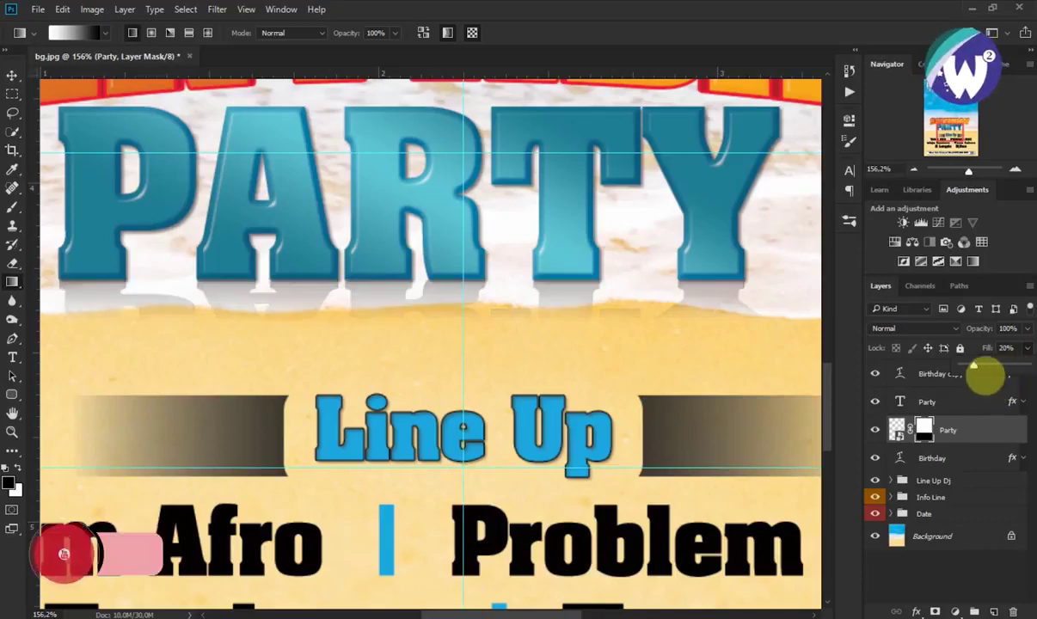
scroll(527, 301, "down", 2)
scroll(520, 301, "down", 1)
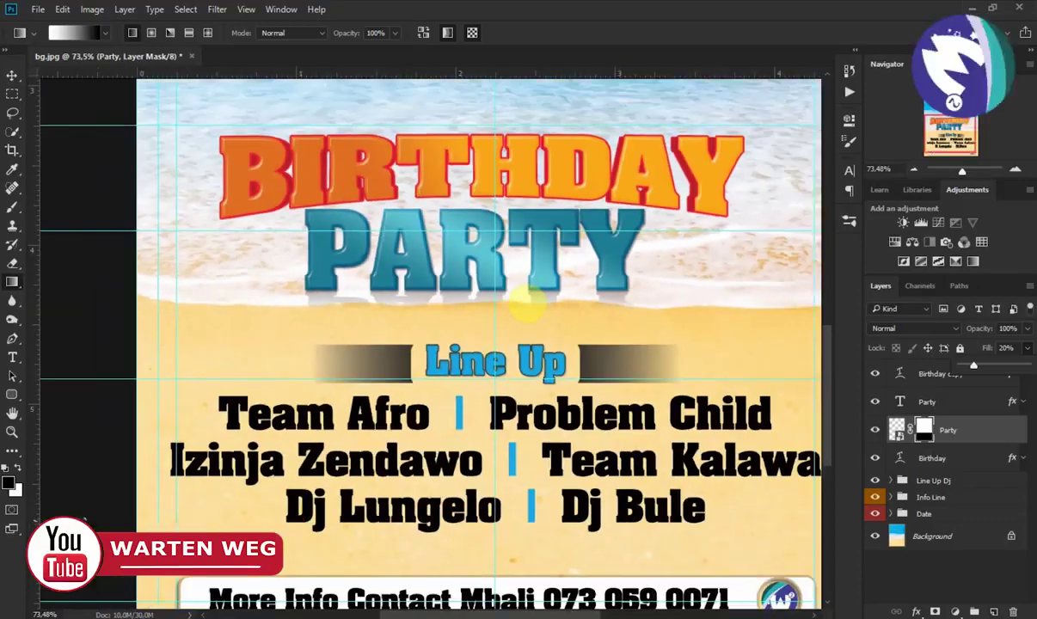
scroll(532, 309, "down", 1)
scroll(550, 319, "down", 1)
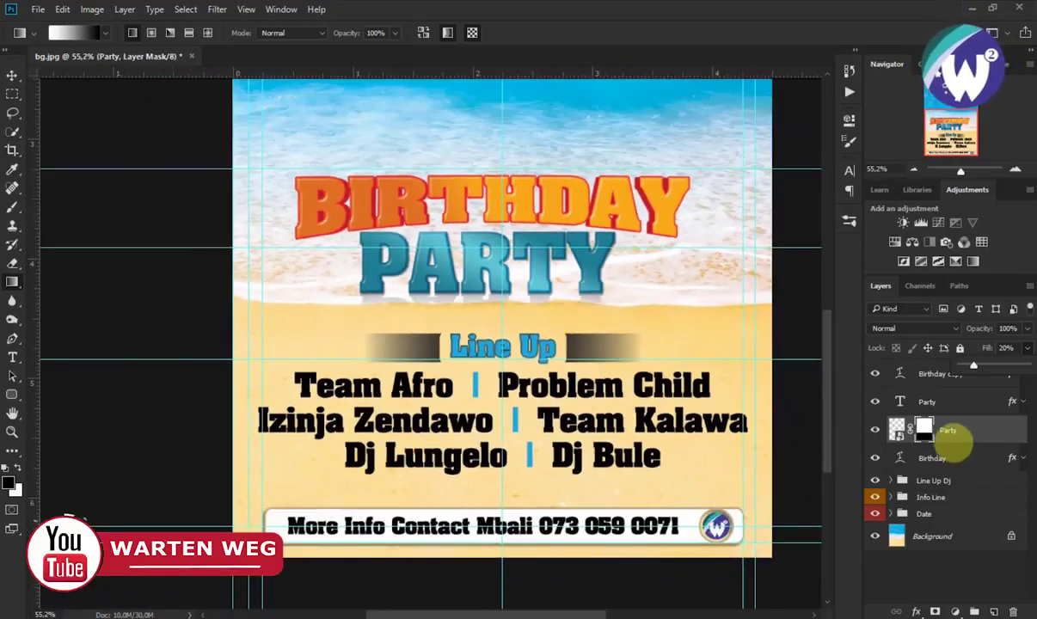
Group the BIRTHDAY, PARTY and reflection layers with Ctrl+G and name the group Tittle
left_click(929, 382)
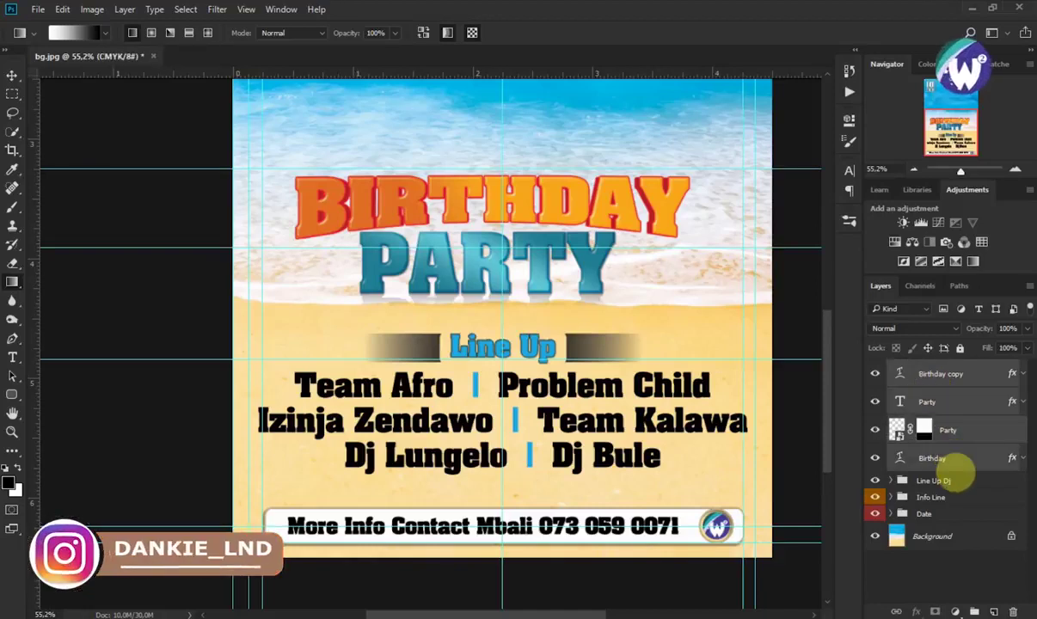
key("ctrl+g")
double_click(930, 368)
type("Tittle")
left_click(952, 547)
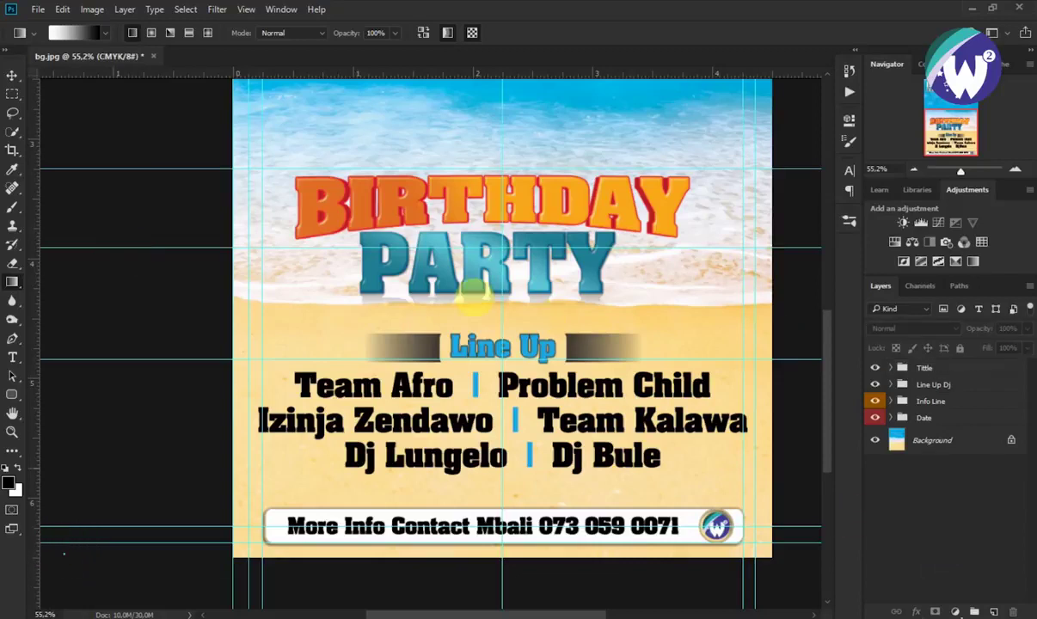
left_click_drag(826, 370, 827, 344)
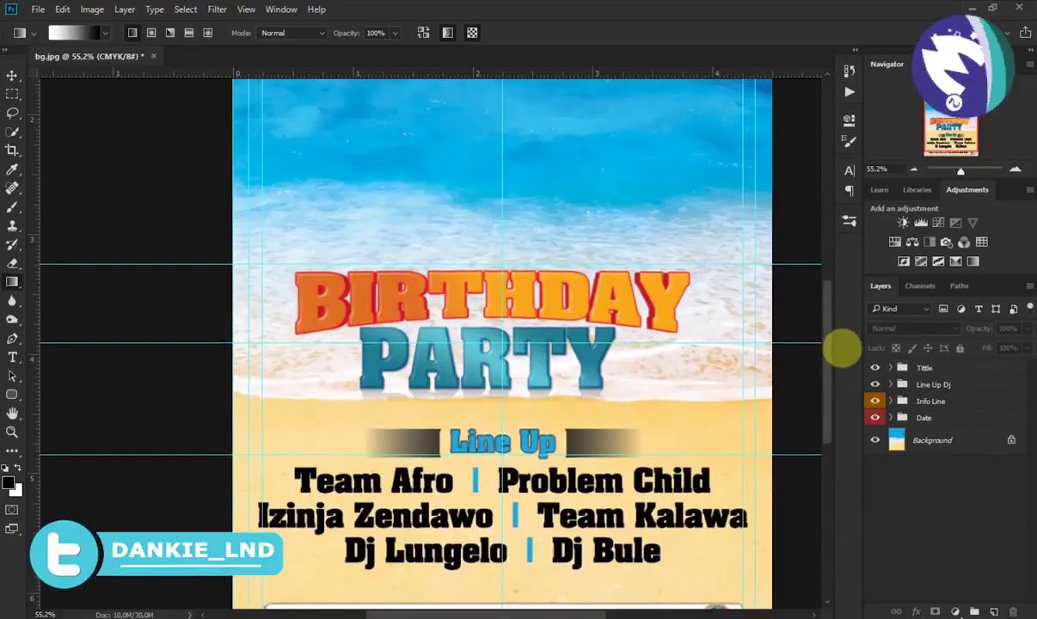
left_click(926, 368)
Give the Tittle group a yellow label and move it higher on the poster
right_click(937, 369)
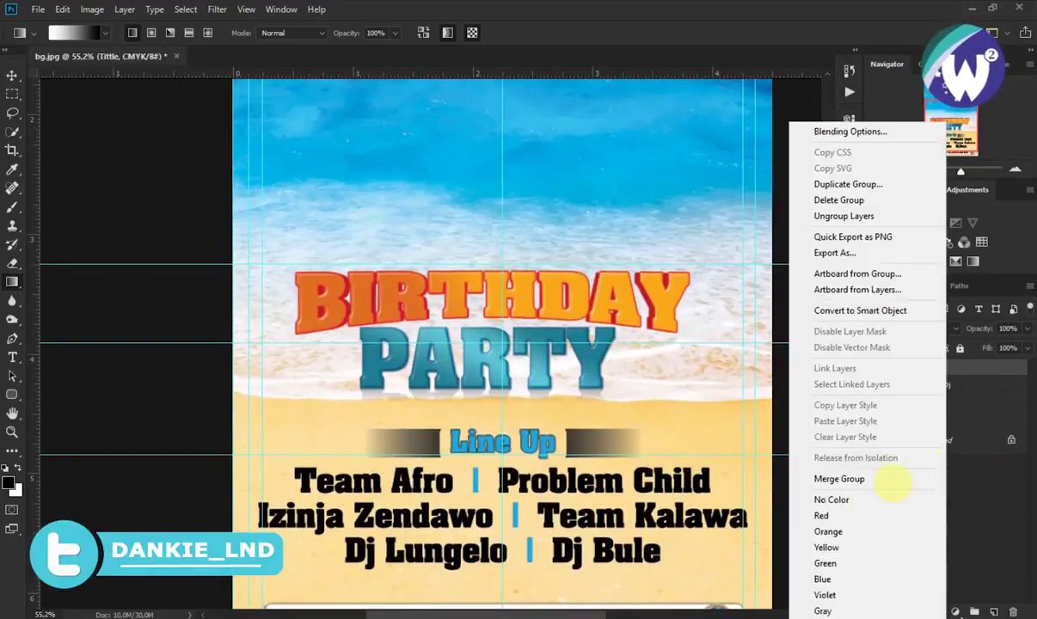
left_click(838, 548)
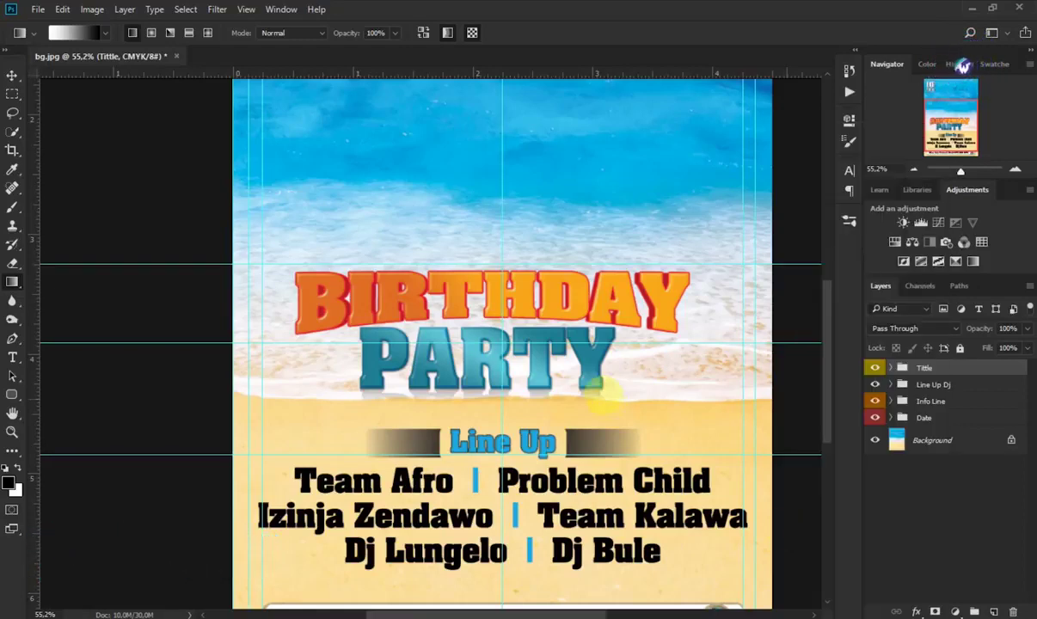
key("v")
mouse_move(475, 306)
left_mouse_down()
mouse_move(483, 284)
mouse_move(482, 320)
mouse_move(526, 315)
left_mouse_up()
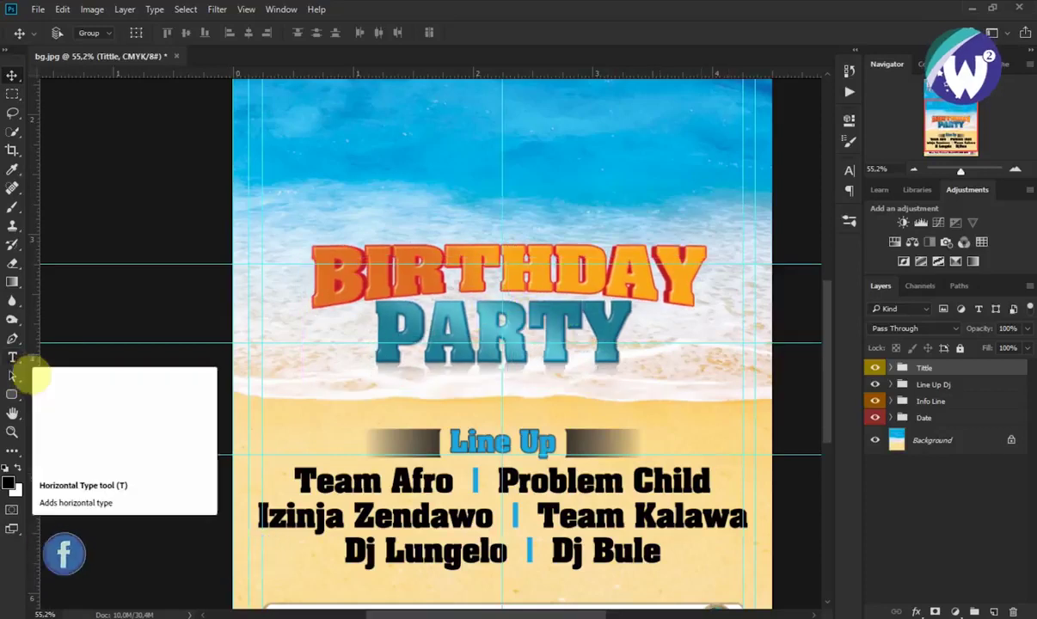
Type KaMbali and place it, smaller, under PARTY
left_click(14, 360)
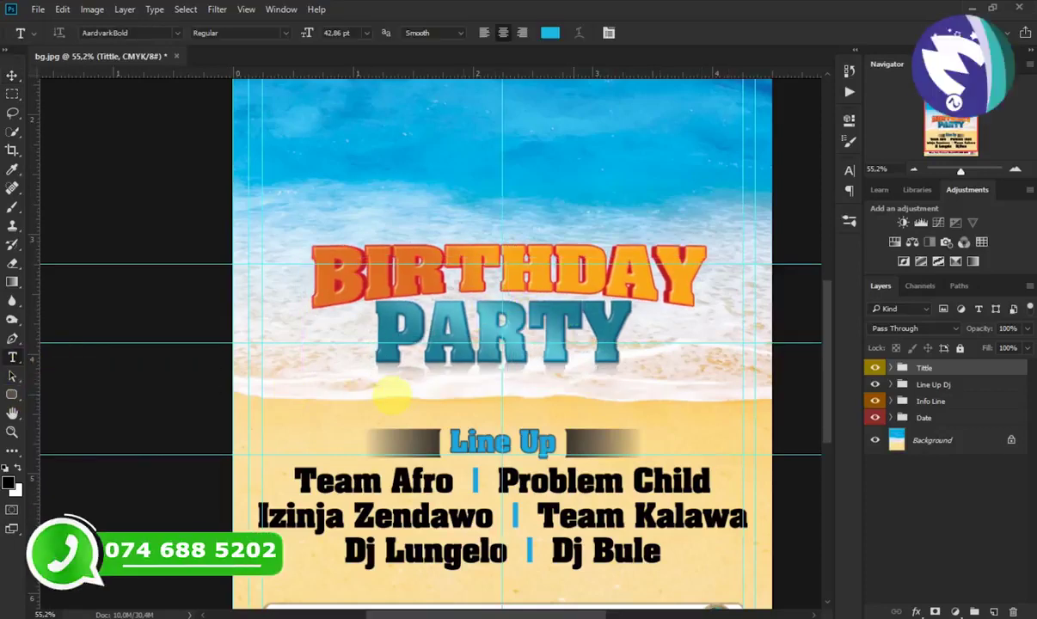
left_click(385, 387)
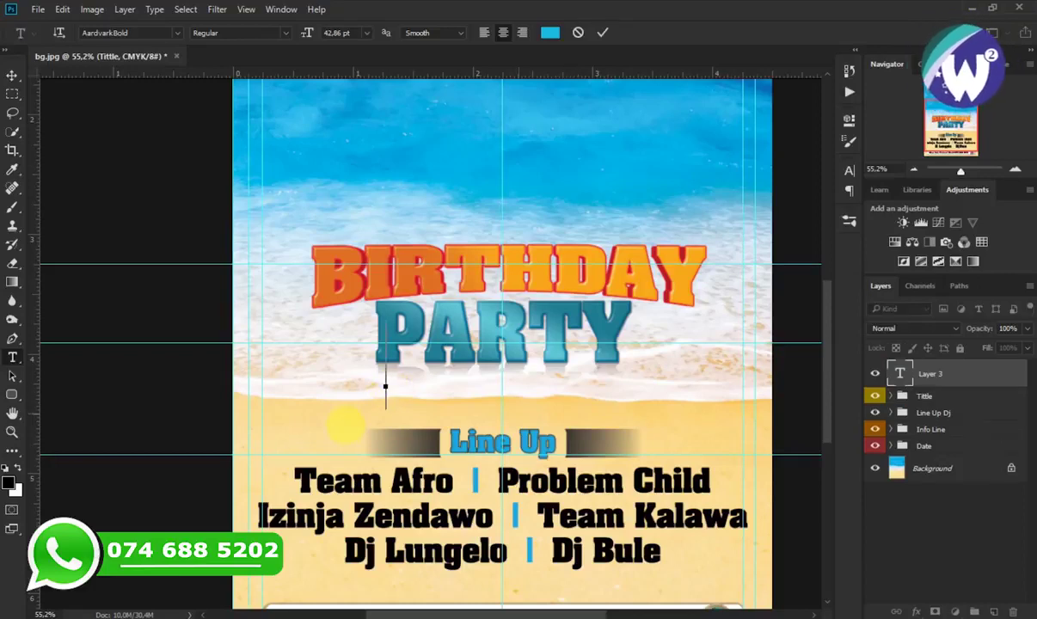
type("KaMbali")
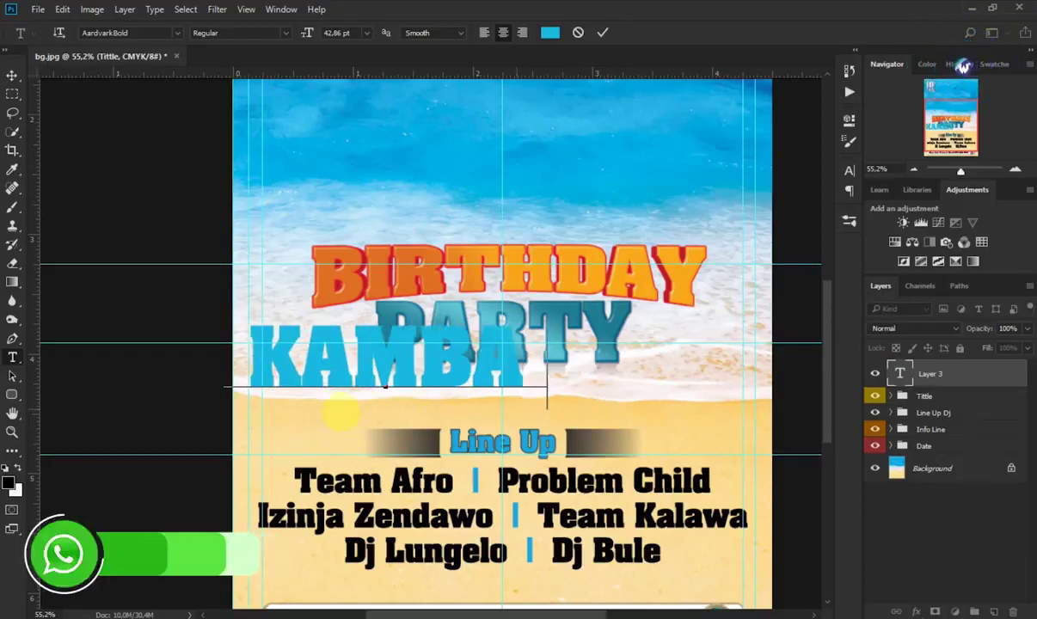
left_click(602, 31)
left_click_drag(534, 386, 647, 428)
left_click_drag(307, 33, 258, 33)
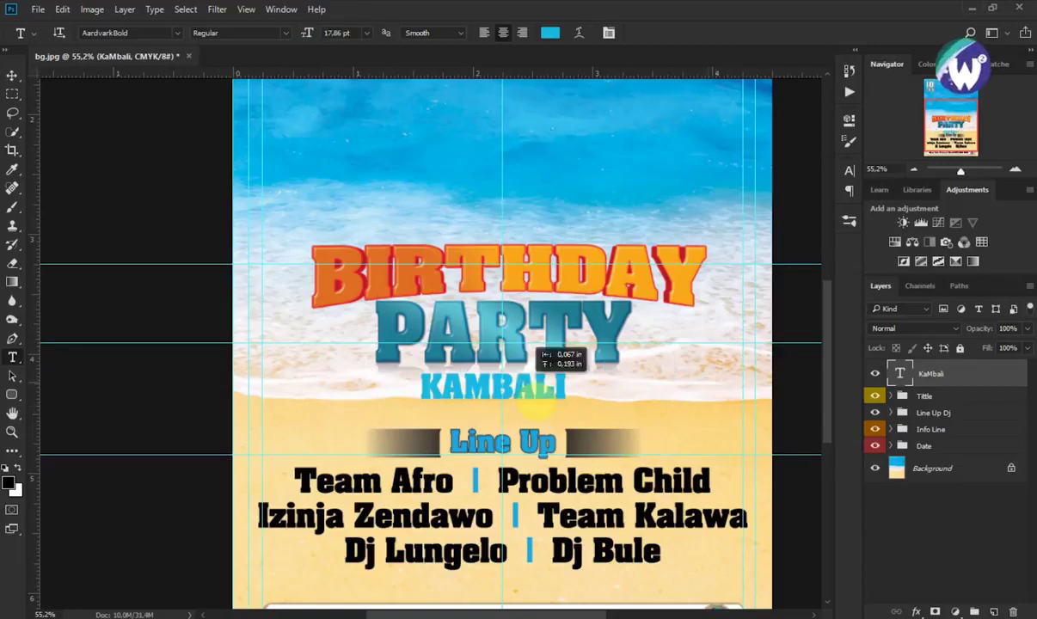
Set KAMBALI tracking to 155 and give the A 74% vertical scale and -1 pt baseline shift
left_click(848, 170)
type("155")
key("Return")
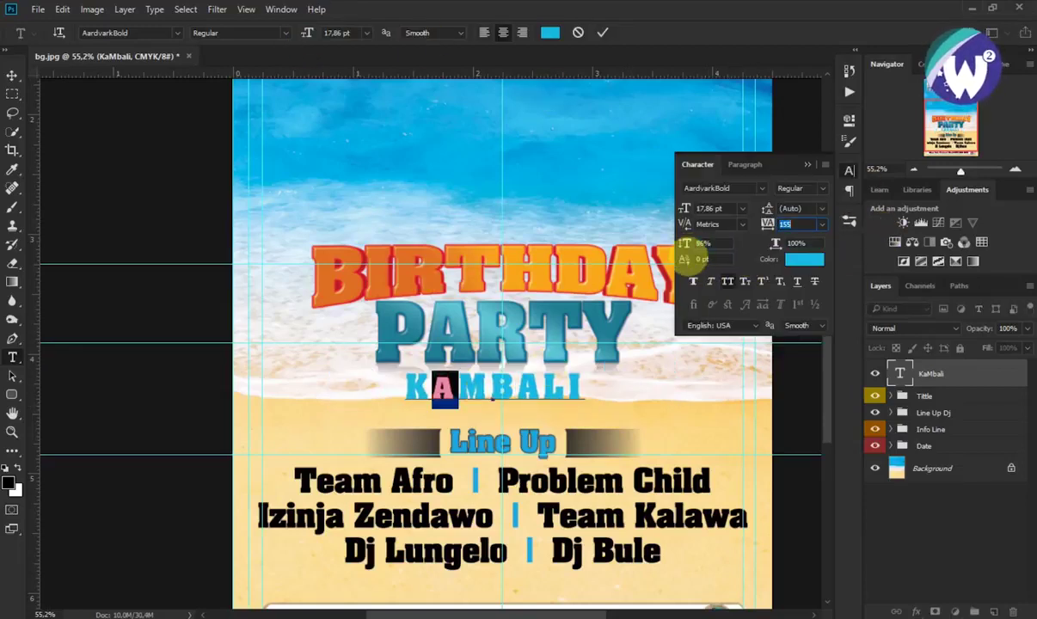
type("74")
key("shift+Tab")
type("-1")
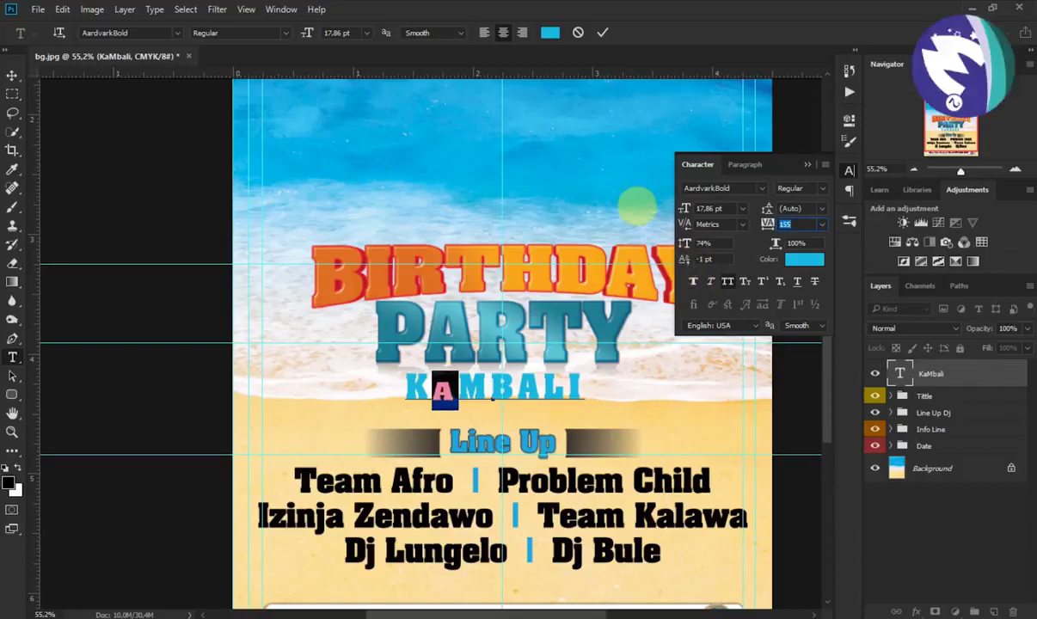
key("Tab")
Tighten KAMBALI's tracking to 10 and enlarge it to 19.86 pt
left_click(603, 33)
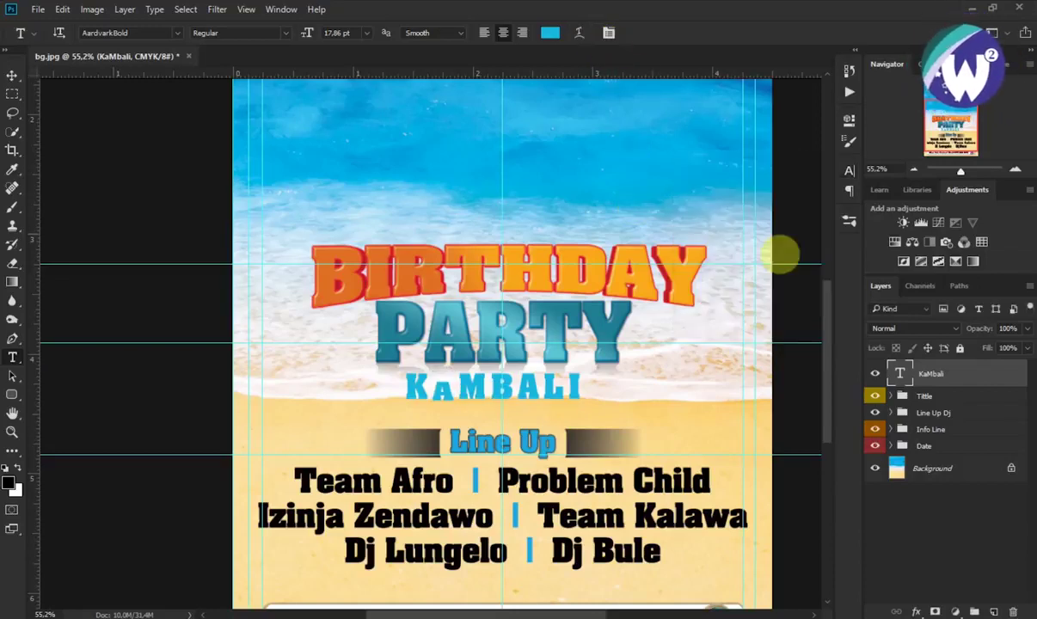
left_click(851, 171)
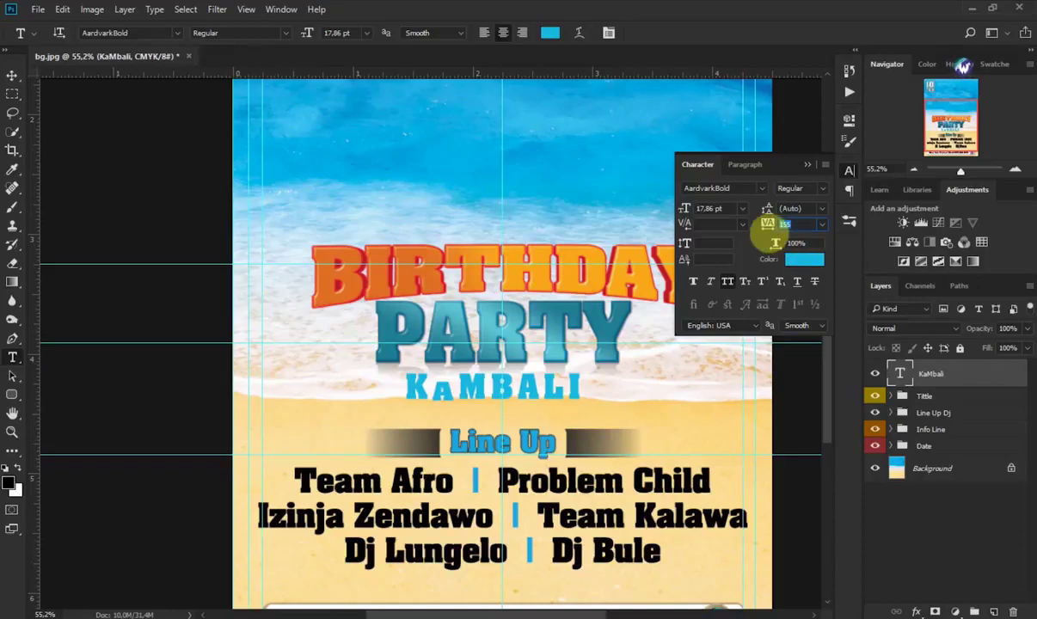
key("Down")
key("Down")
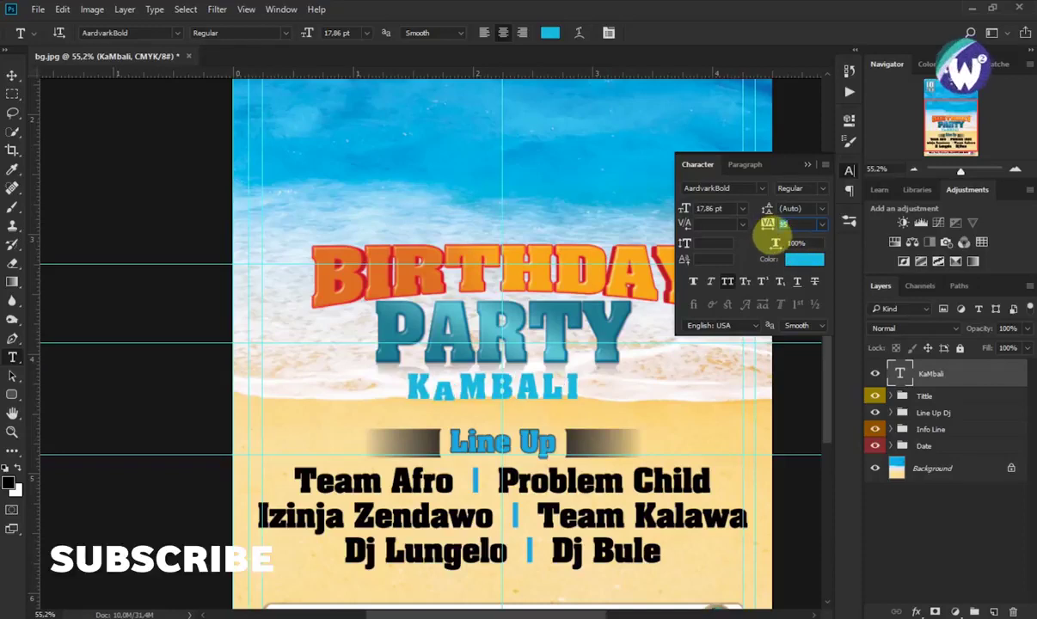
left_click(823, 224)
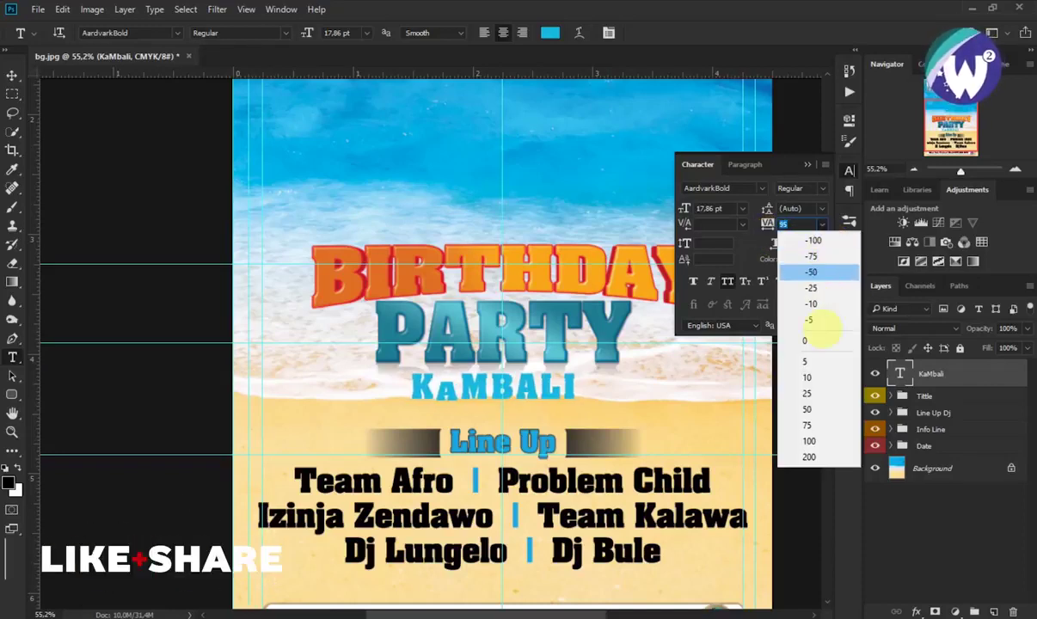
left_click(817, 379)
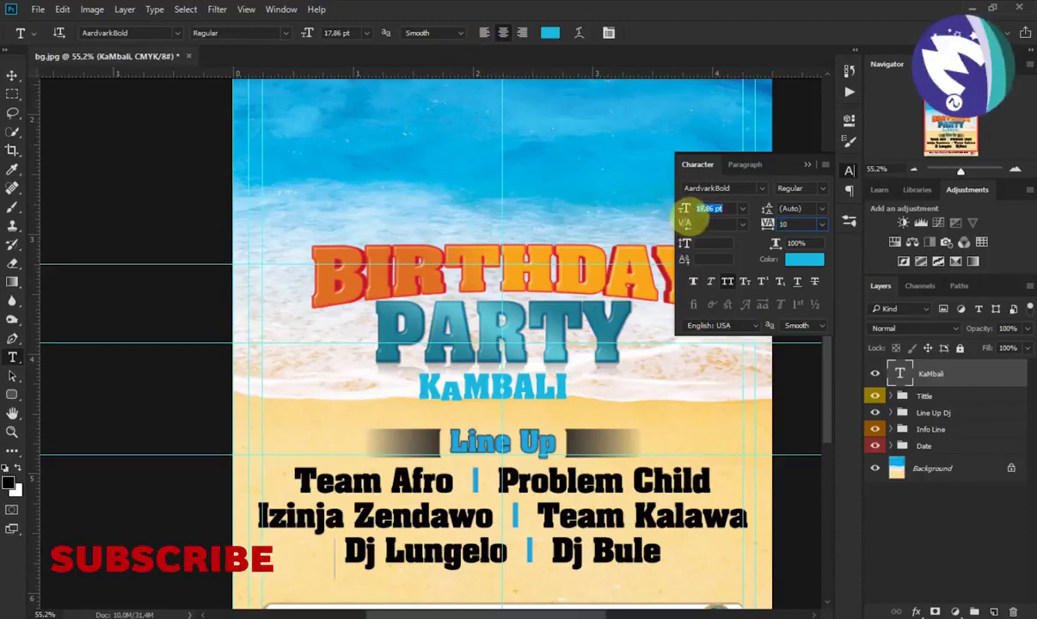
left_click_drag(685, 211, 688, 211)
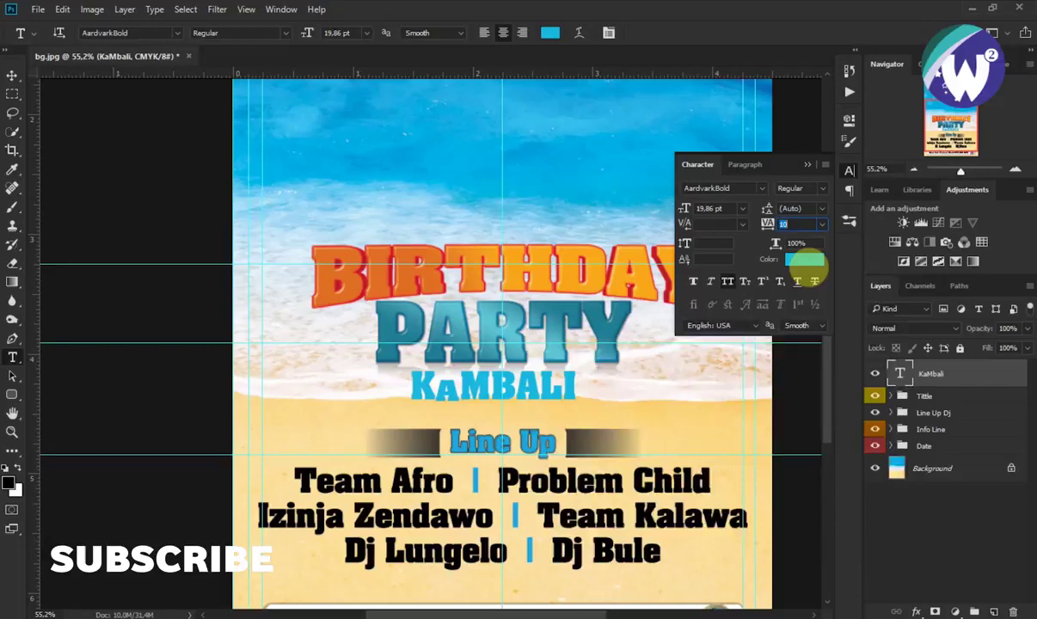
Colour KAMBALI near-black #001217, then draw and clear a selection around it
left_click(804, 259)
left_click(713, 499)
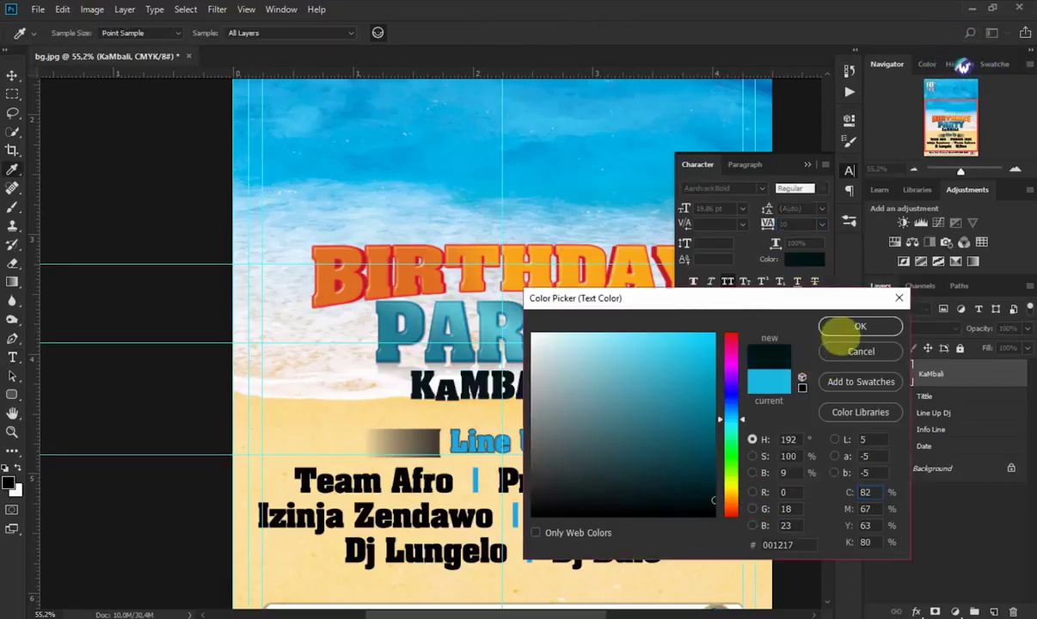
left_click(839, 330)
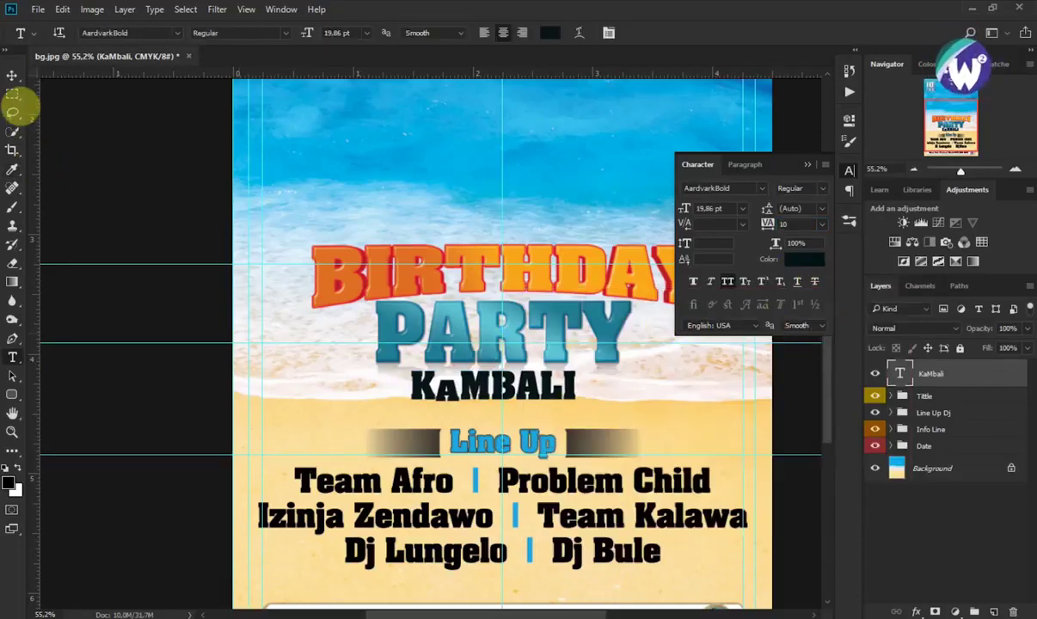
left_click(14, 97)
mouse_move(404, 370)
left_mouse_down()
mouse_move(352, 366)
mouse_move(534, 385)
mouse_move(574, 400)
left_mouse_up()
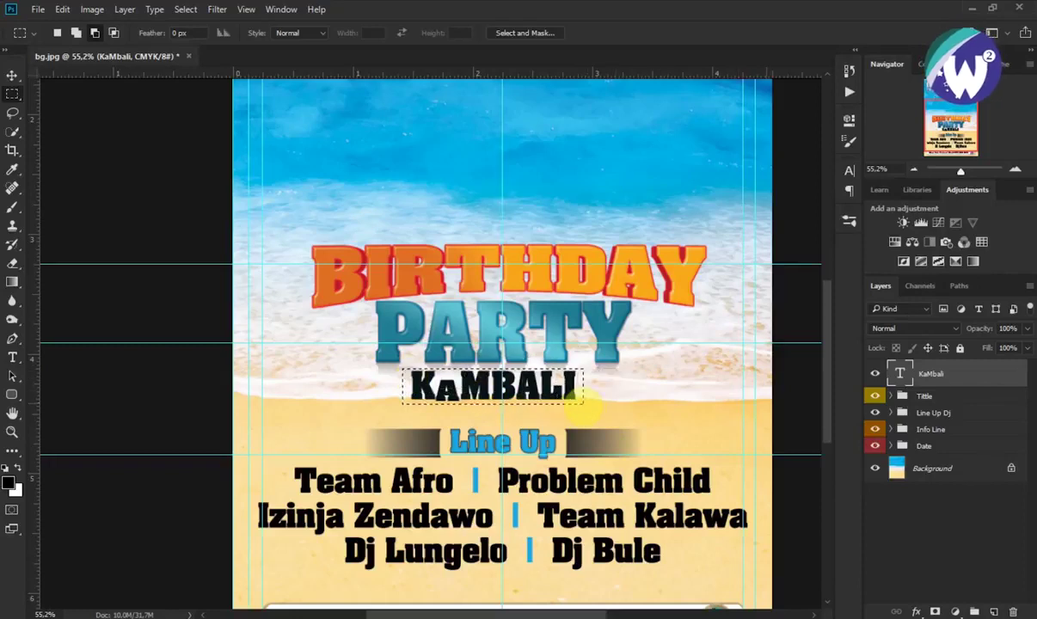
key("ctrl+d")
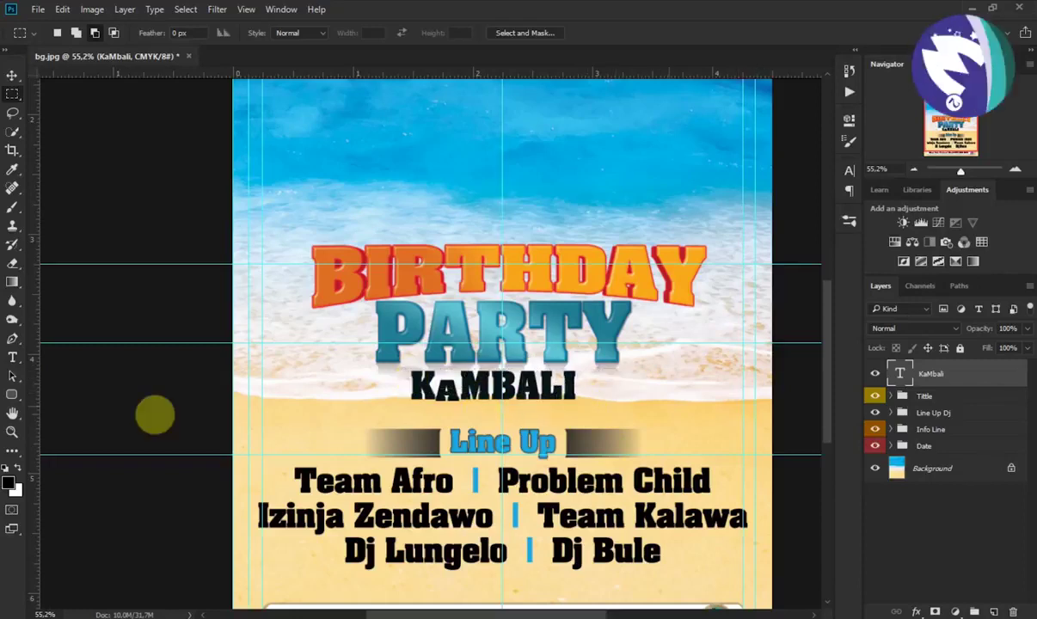
Draw a white rounded box around KAMBALI, move it beneath the text, and centre the text on it
left_click(12, 394)
left_click_drag(404, 371, 600, 403)
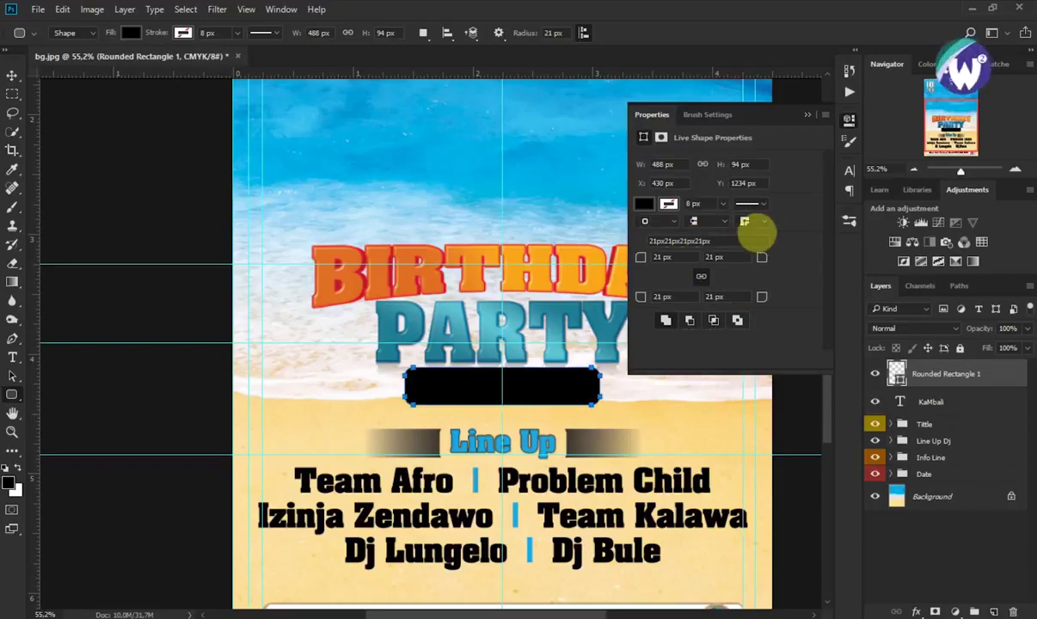
left_click(644, 205)
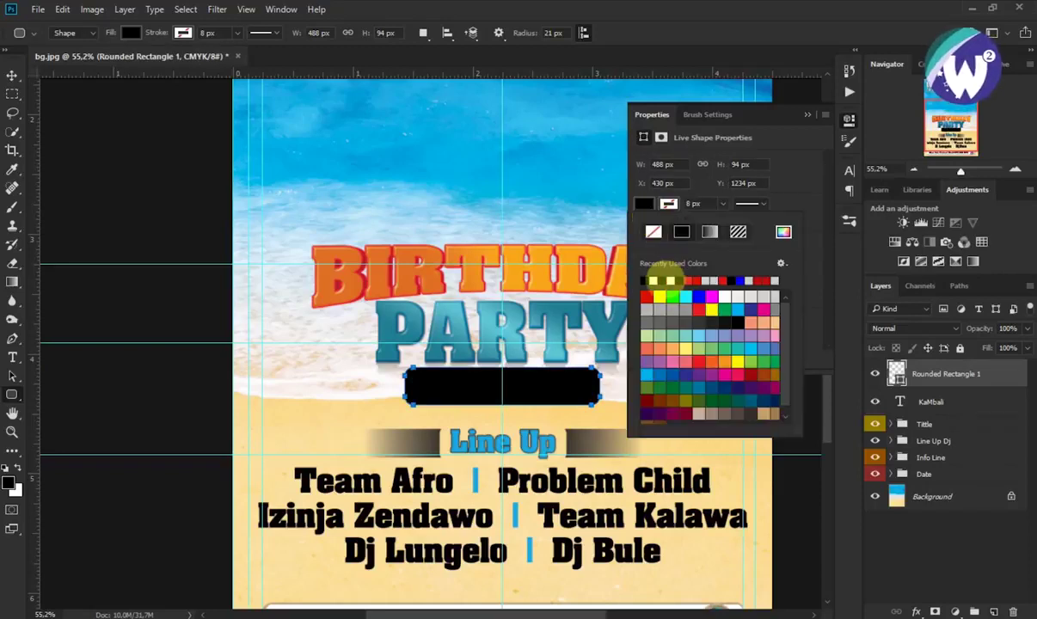
left_click(645, 281)
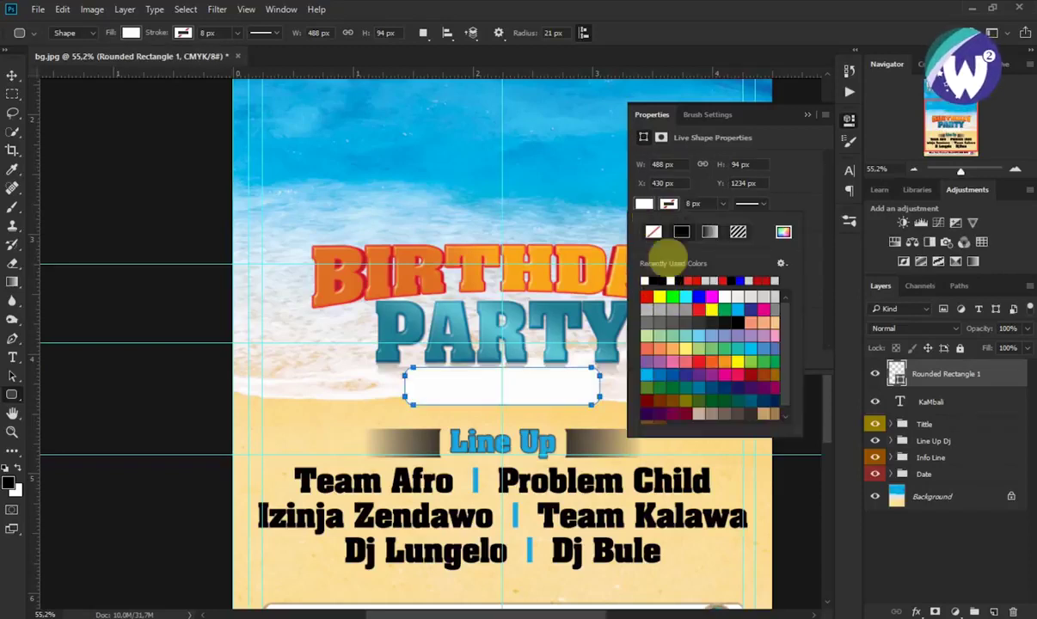
left_click_drag(937, 374, 912, 412)
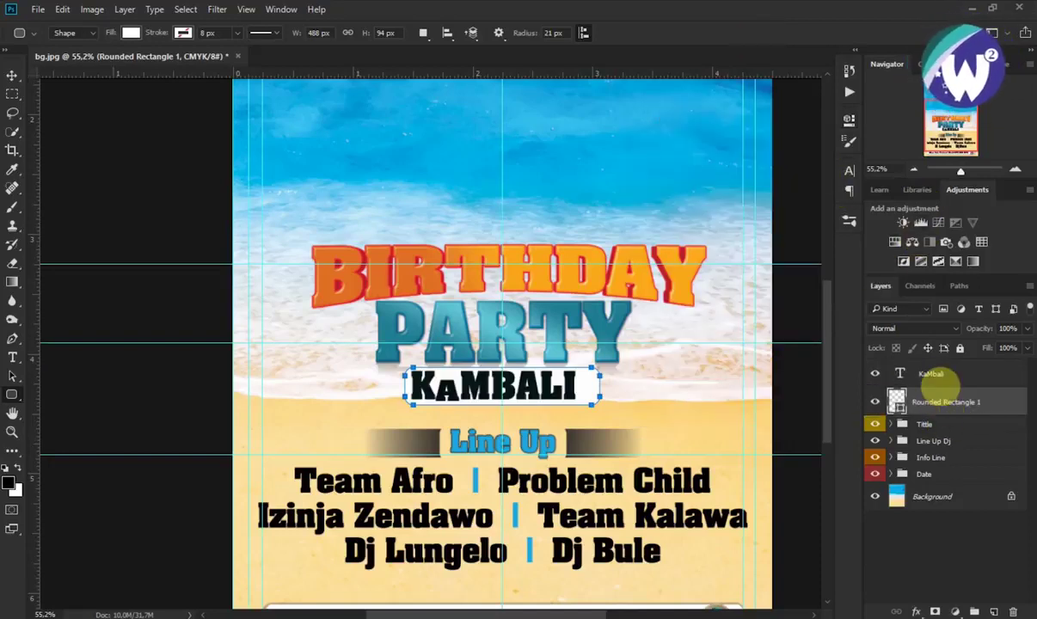
left_click(15, 76)
left_click(248, 33)
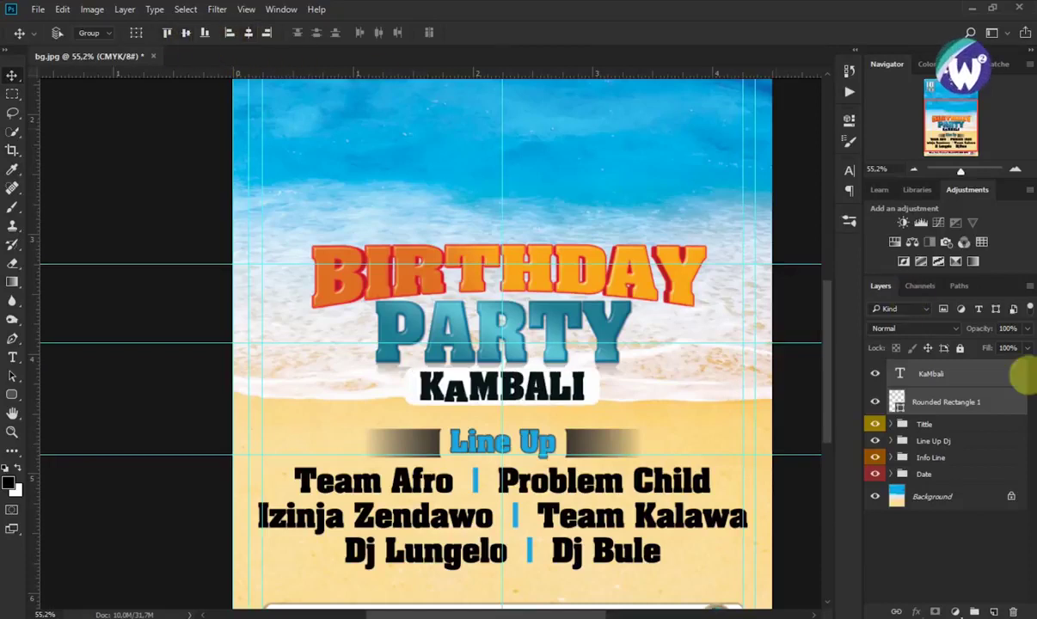
Add a 1 px stroke to the rounded box, initially sampling a sand colour
left_click(955, 403)
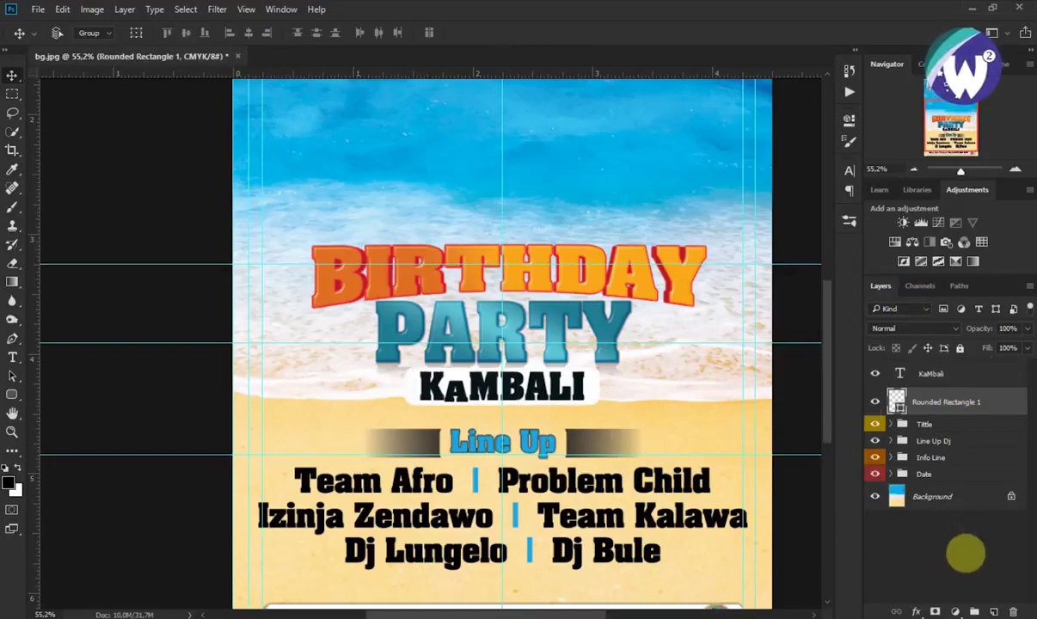
left_click(916, 611)
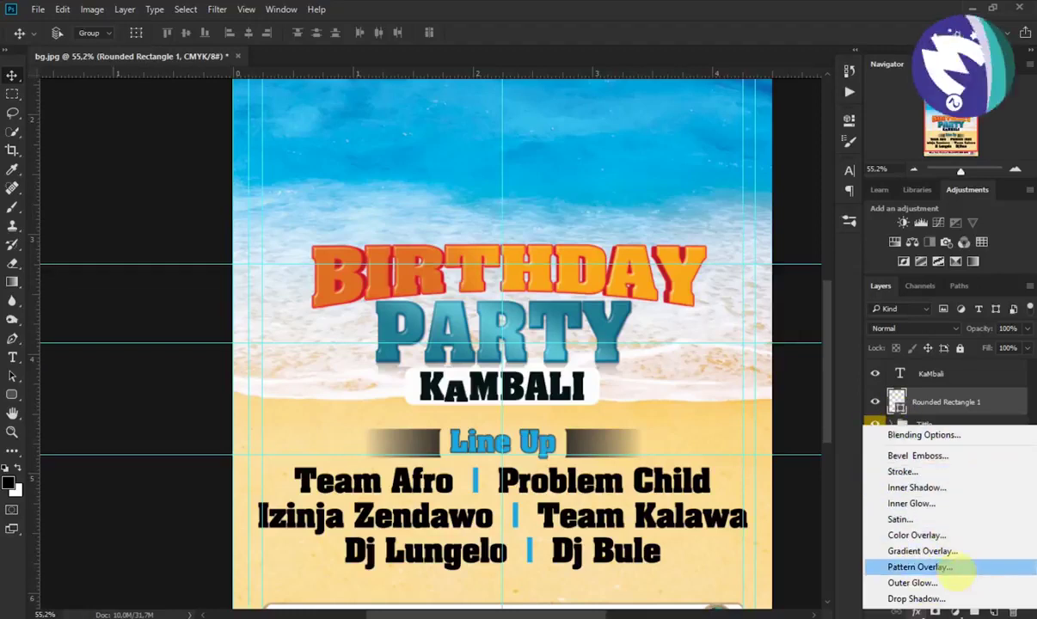
left_click(903, 472)
left_click_drag(589, 409, 592, 458)
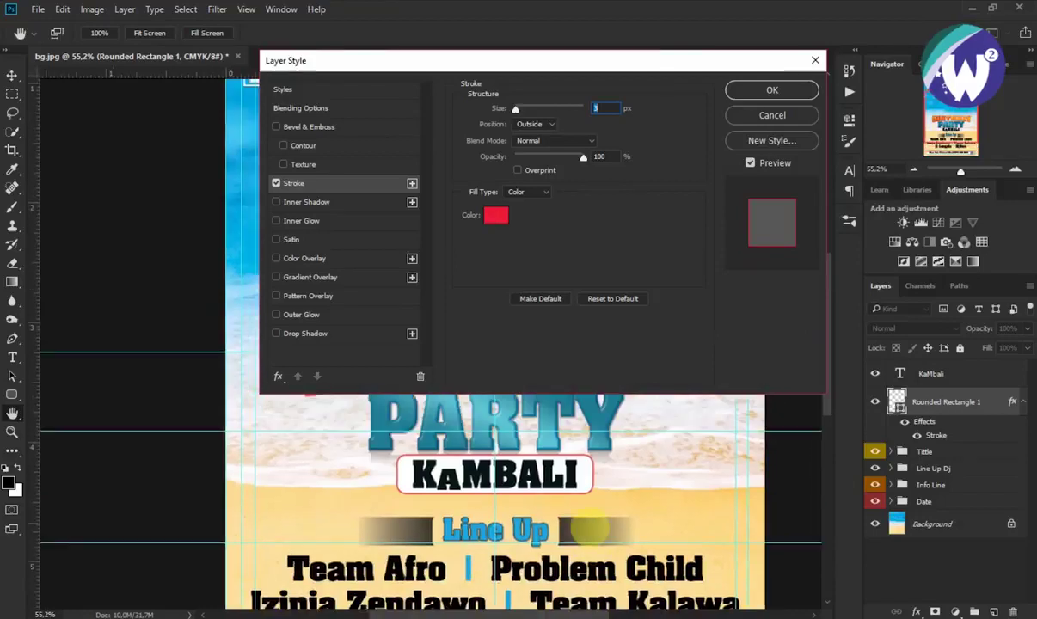
left_click(496, 215)
left_click(462, 464)
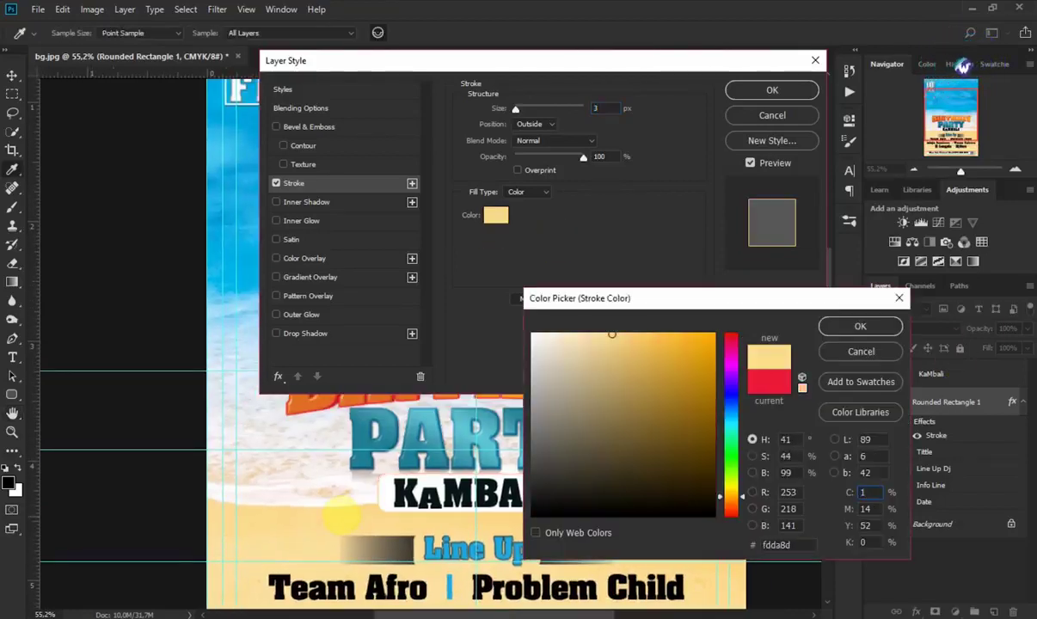
left_click(860, 327)
left_click_drag(520, 110, 514, 110)
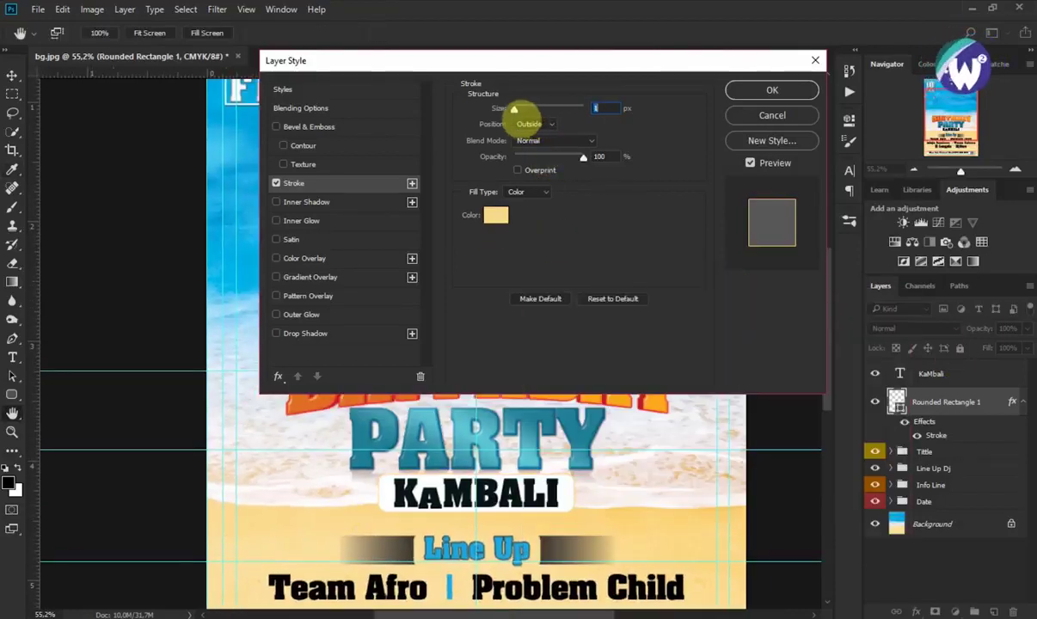
Change the stroke to an orange sampled from BIRTHDAY and add a drop shadow
left_click(496, 215)
left_click(379, 422)
left_click(353, 397)
left_click(857, 329)
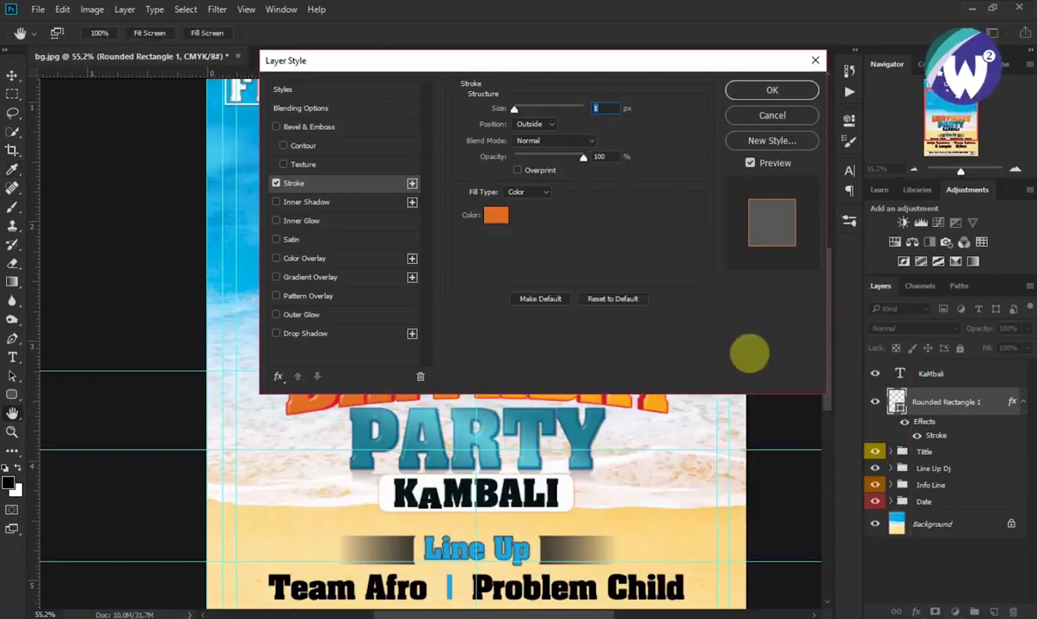
left_click(311, 334)
left_click(772, 91)
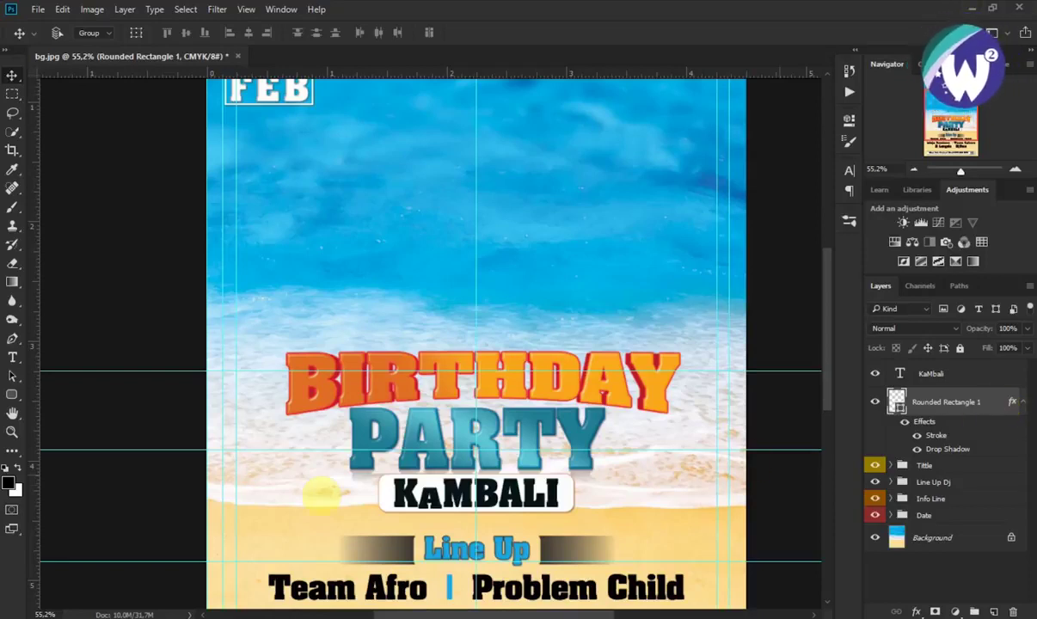
Type NEXT TO CLERMONT LODGE, shrink it and move it under KAMBALI
key("t")
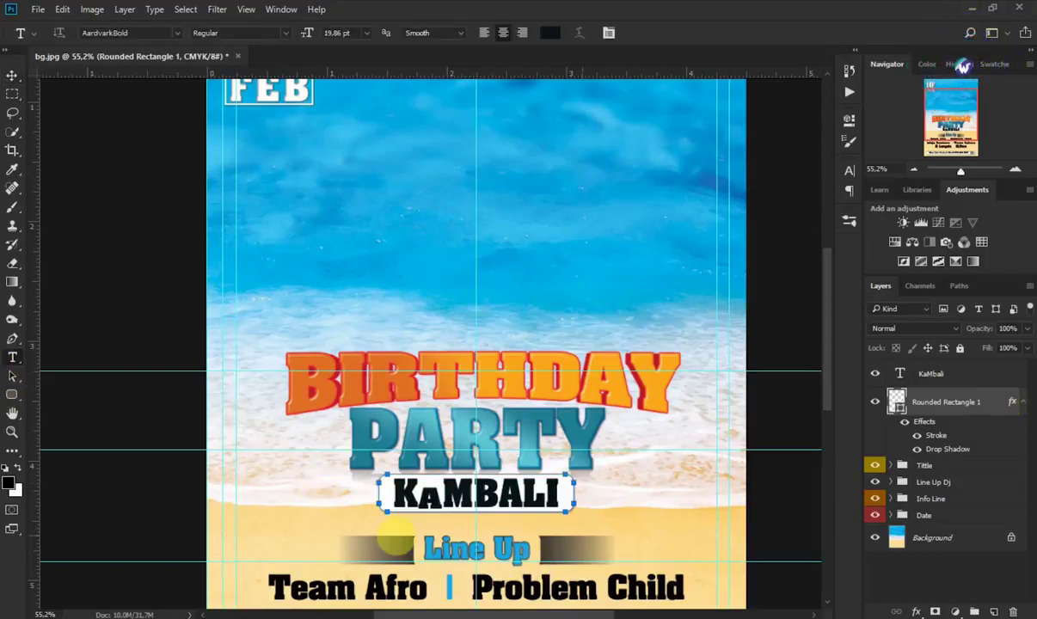
left_click(384, 531)
type("XT TO CLERMONT LODGE")
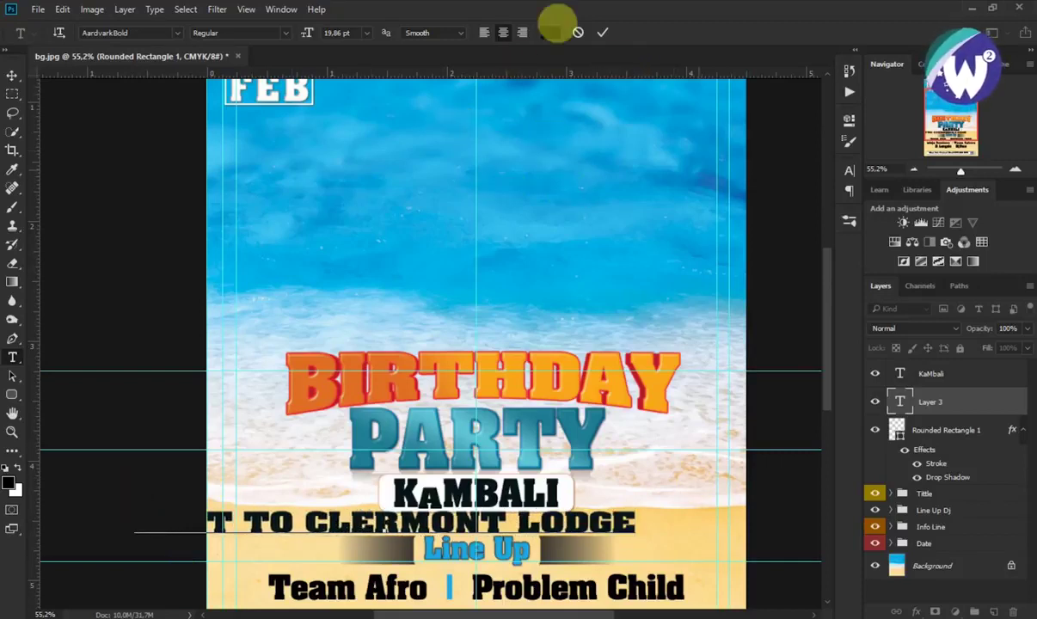
left_click(602, 34)
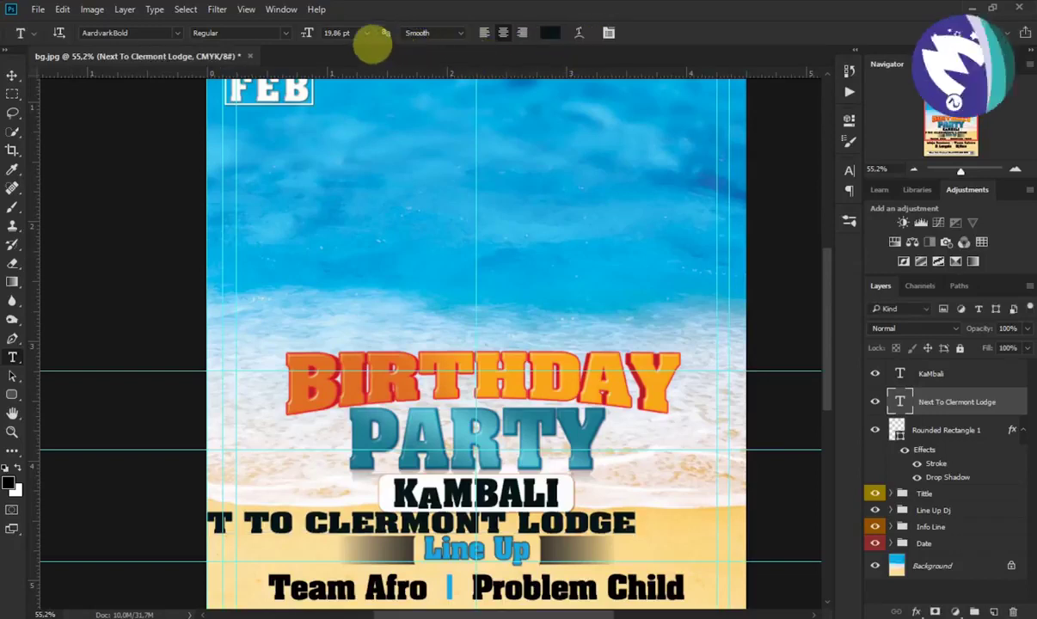
left_click_drag(310, 41, 308, 43)
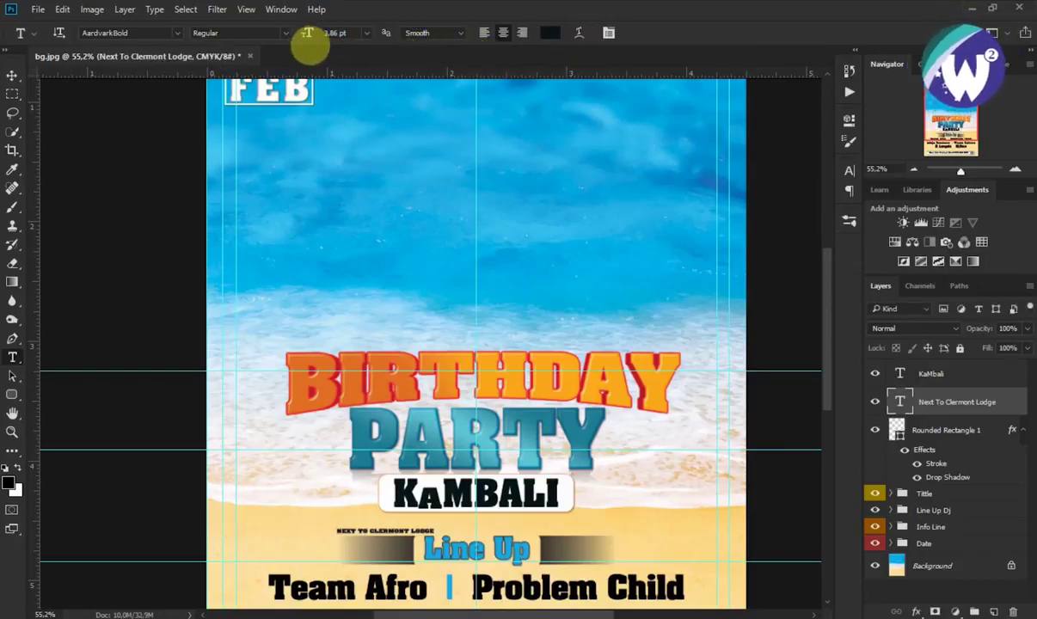
left_click_drag(371, 542, 472, 528)
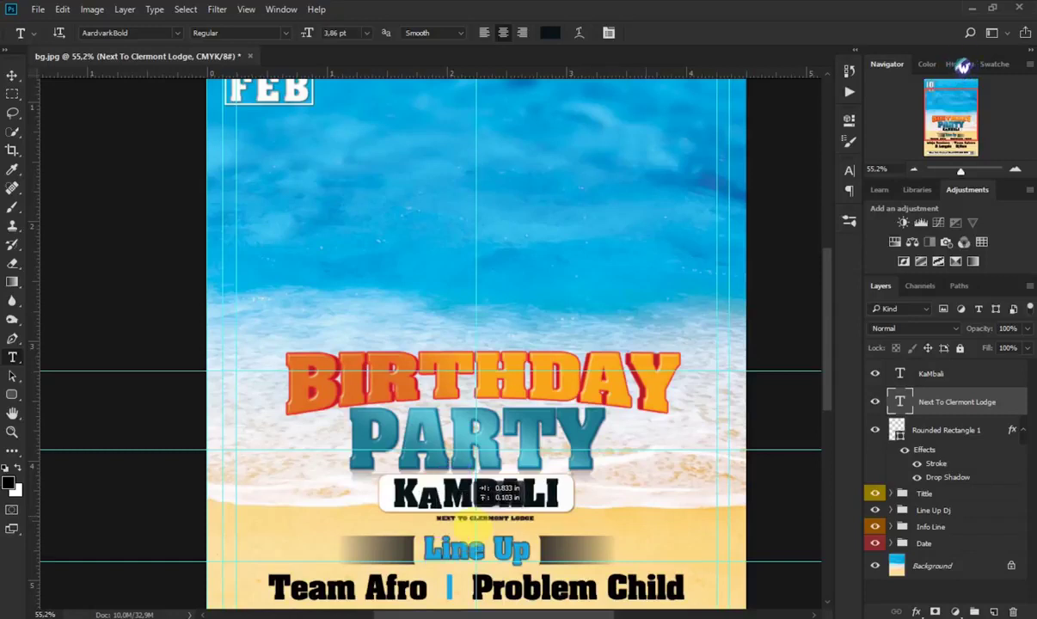
Set the Clermont line to 7 pt with 110 tracking
scroll(486, 516, "up", 2)
scroll(477, 481, "up", 2)
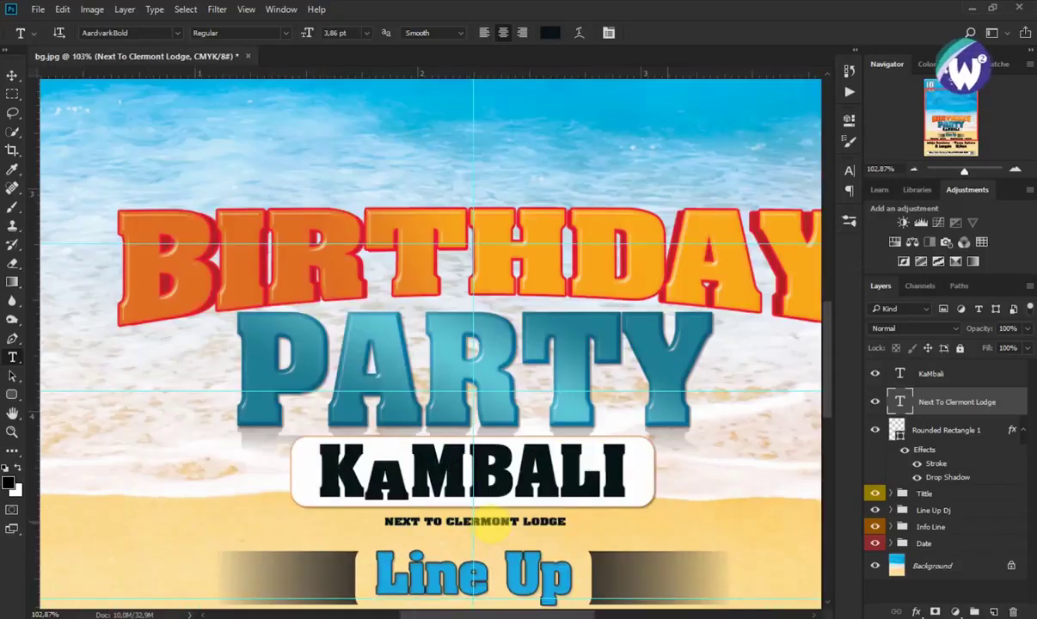
scroll(475, 413, "up", 1)
left_click_drag(307, 32, 309, 33)
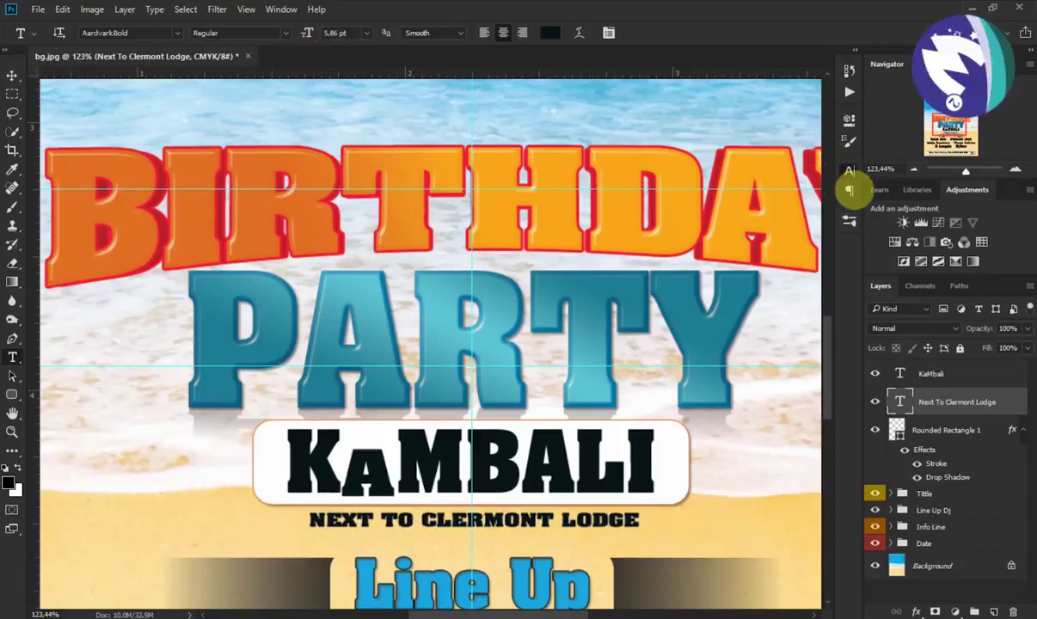
left_click(849, 170)
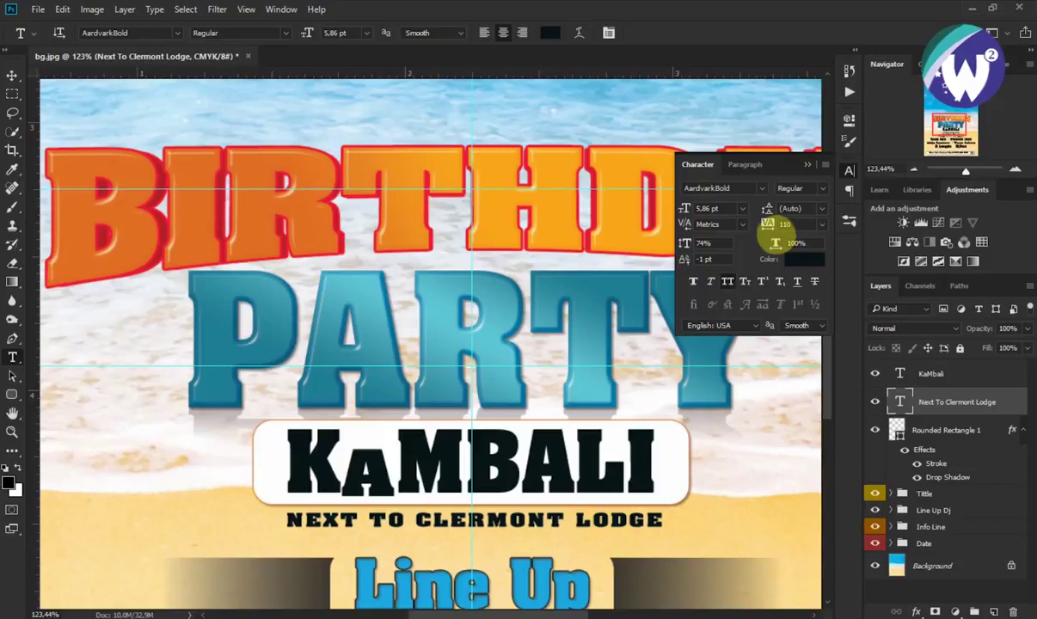
key("Return")
mouse_move(688, 206)
left_mouse_down()
mouse_move(756, 237)
mouse_move(685, 208)
mouse_move(693, 209)
left_mouse_up()
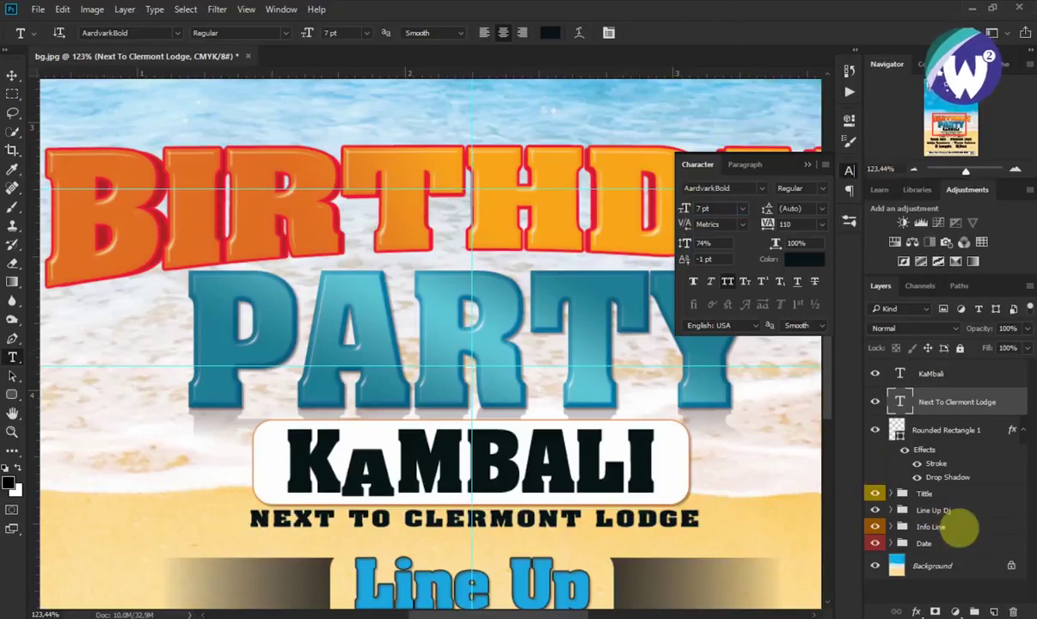
Select KAMBALI and the Clermont line and align their horizontal centres
left_click(955, 379, "shift")
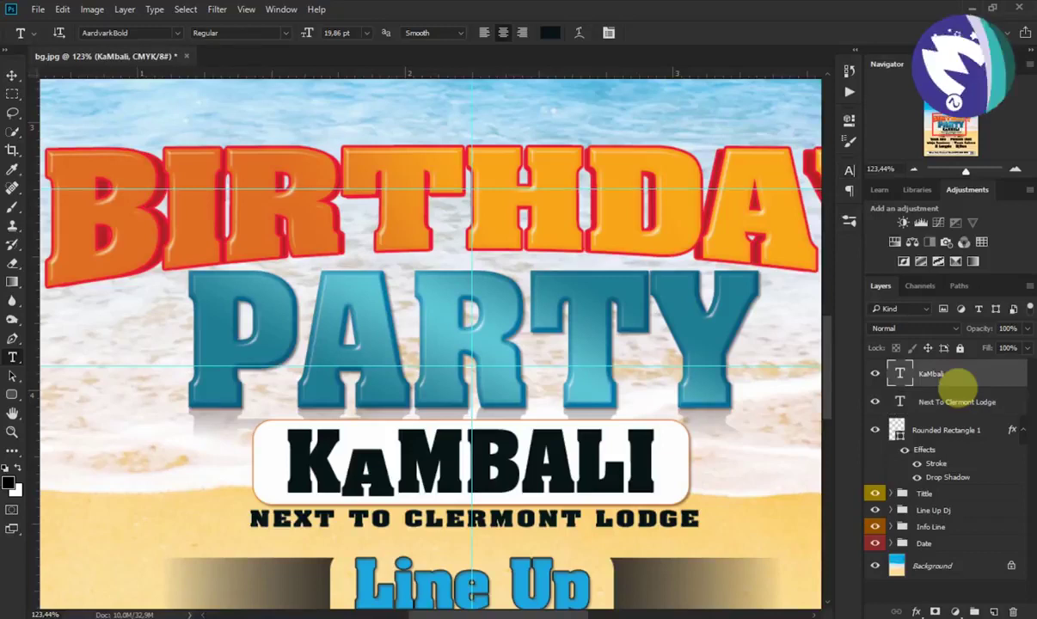
left_click(12, 76)
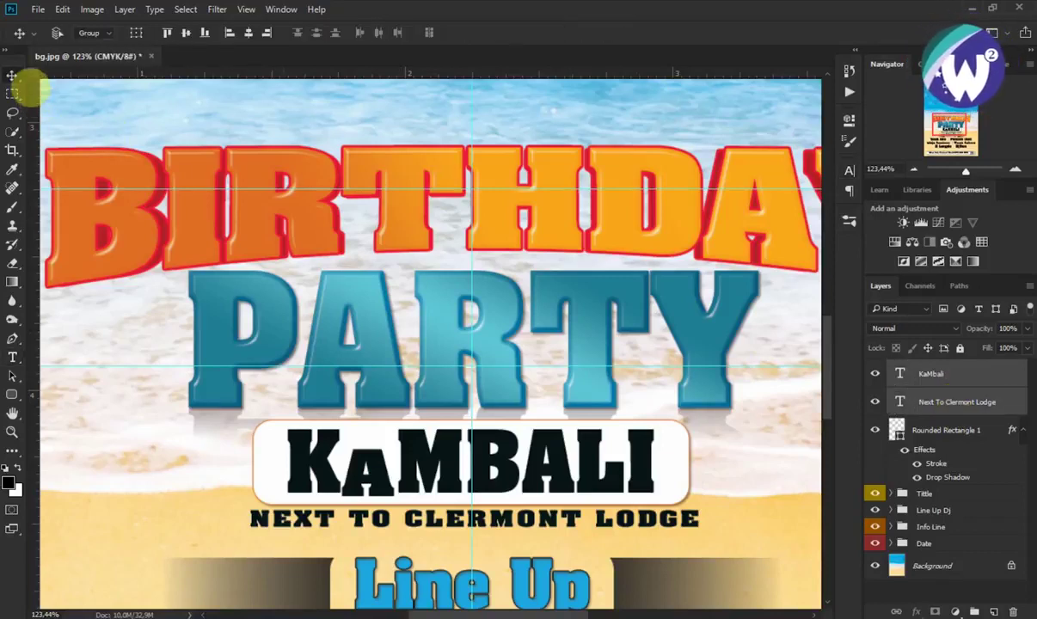
left_click(249, 33)
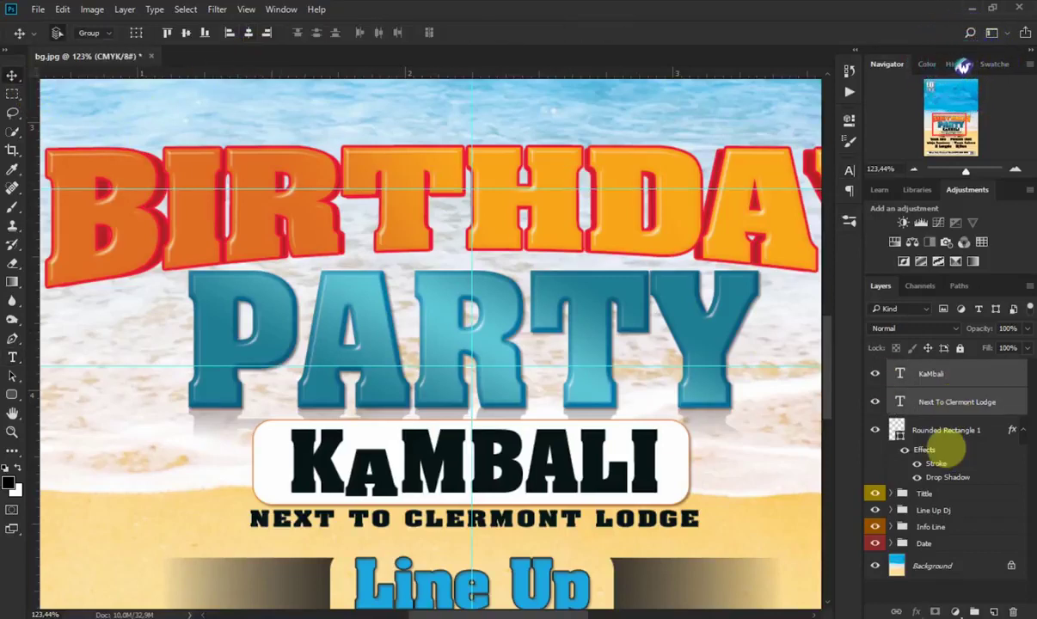
Group the KAMBALI text, Clermont Lodge line and Rounded Rectangle 1 as 'Place', labelled blue
left_click(934, 432, "shift")
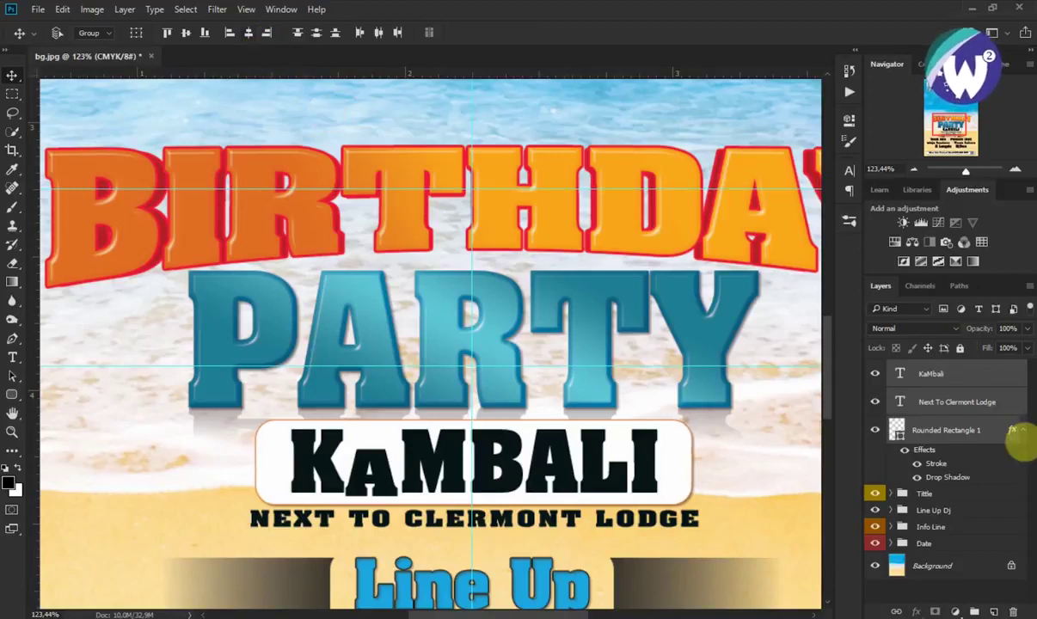
left_click(1022, 430)
key("ctrl+g")
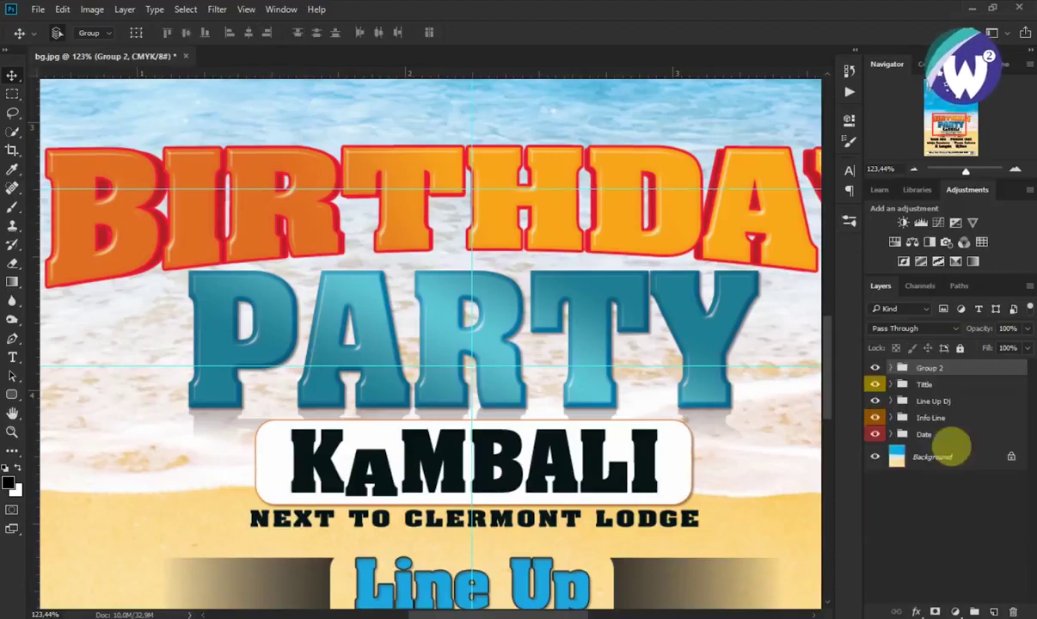
type("Place")
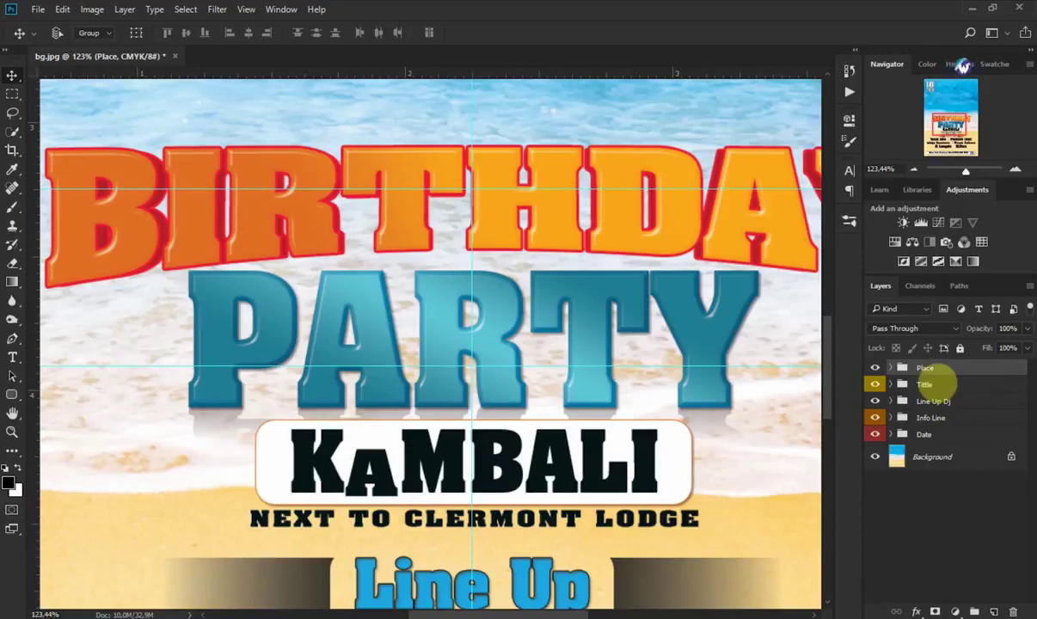
right_click(937, 379)
left_click(866, 581)
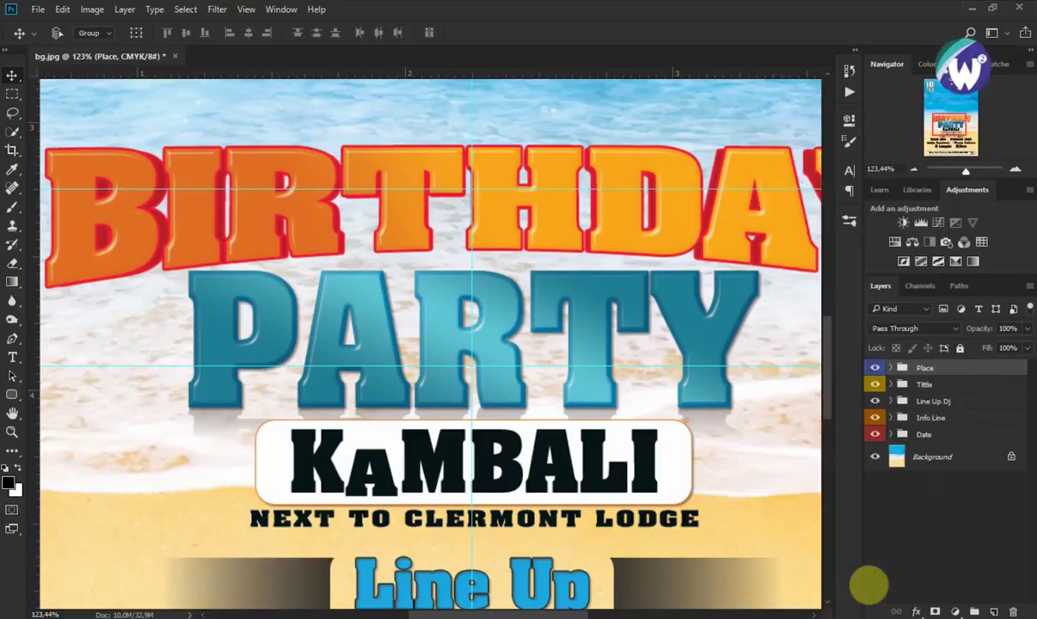
scroll(537, 516, "down", 3)
scroll(407, 454, "down", 1)
scroll(405, 438, "down", 1)
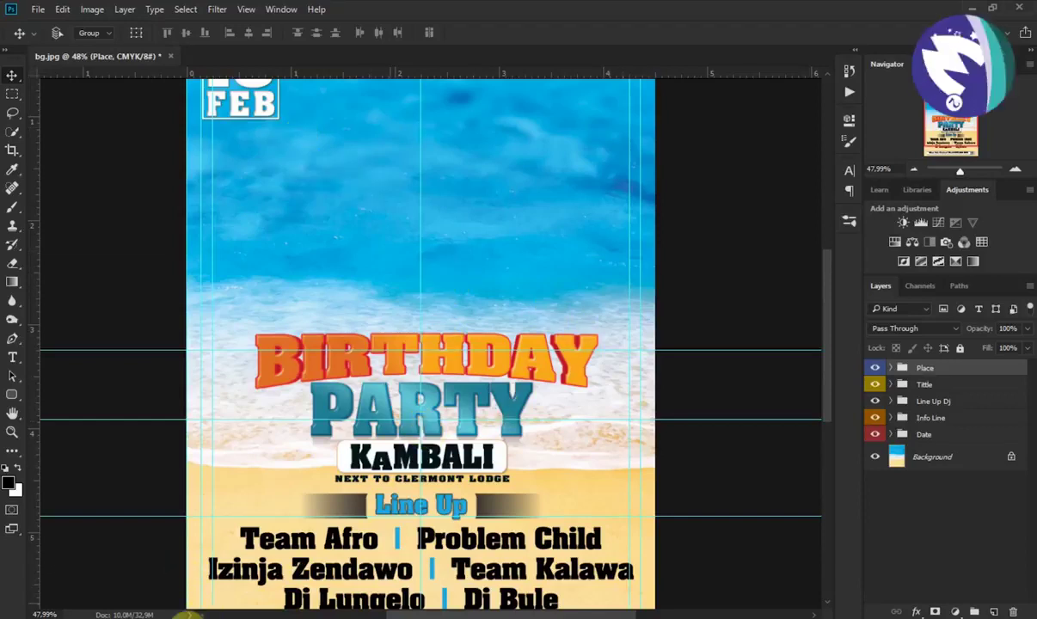
Place the DJ deck photo from the Desktop UpComing folder and shrink it above Line Up
key("alt+Tab")
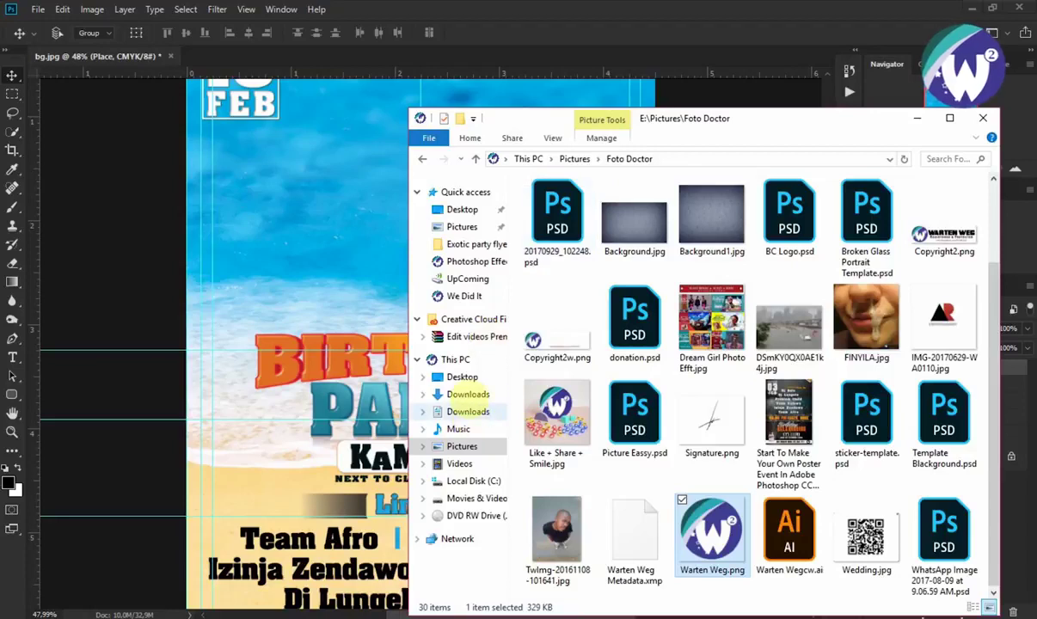
left_click(458, 376)
left_click(568, 243)
double_click(567, 242)
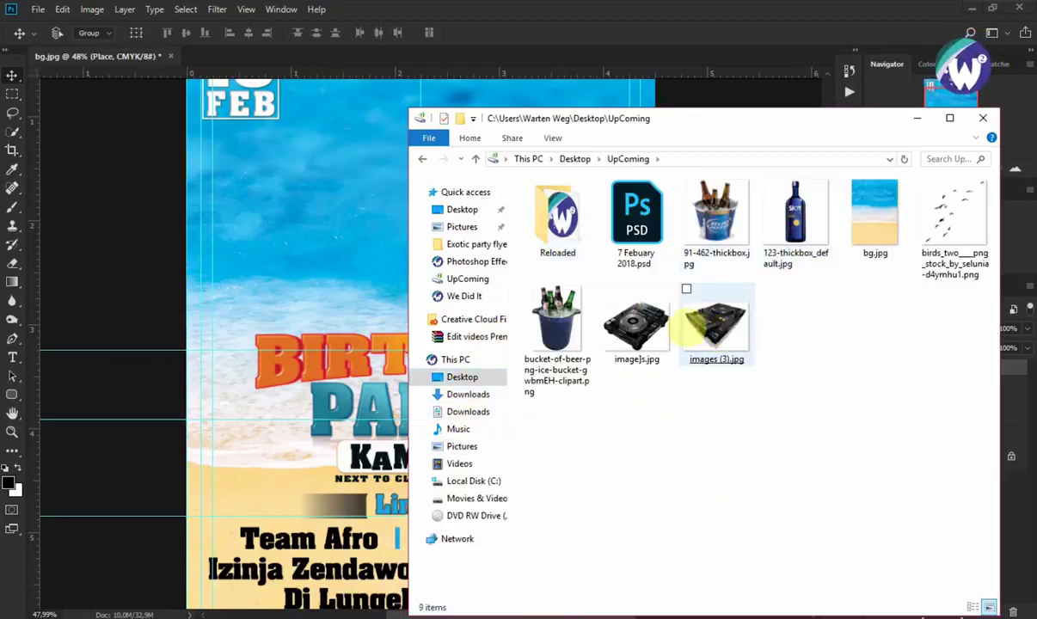
left_click_drag(637, 323, 331, 310)
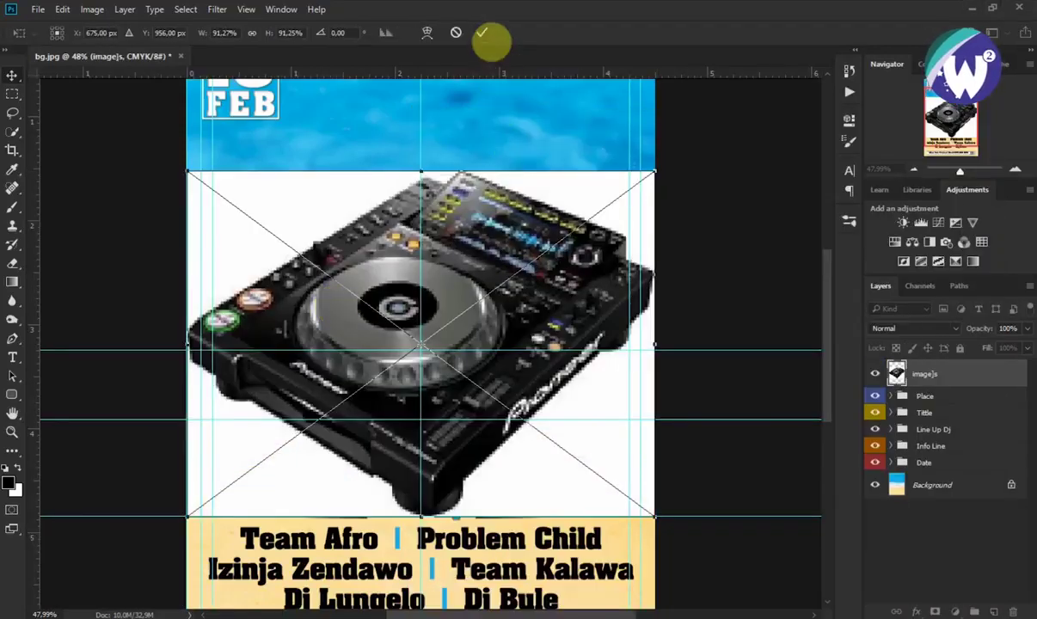
left_click(484, 34)
key("ctrl+t")
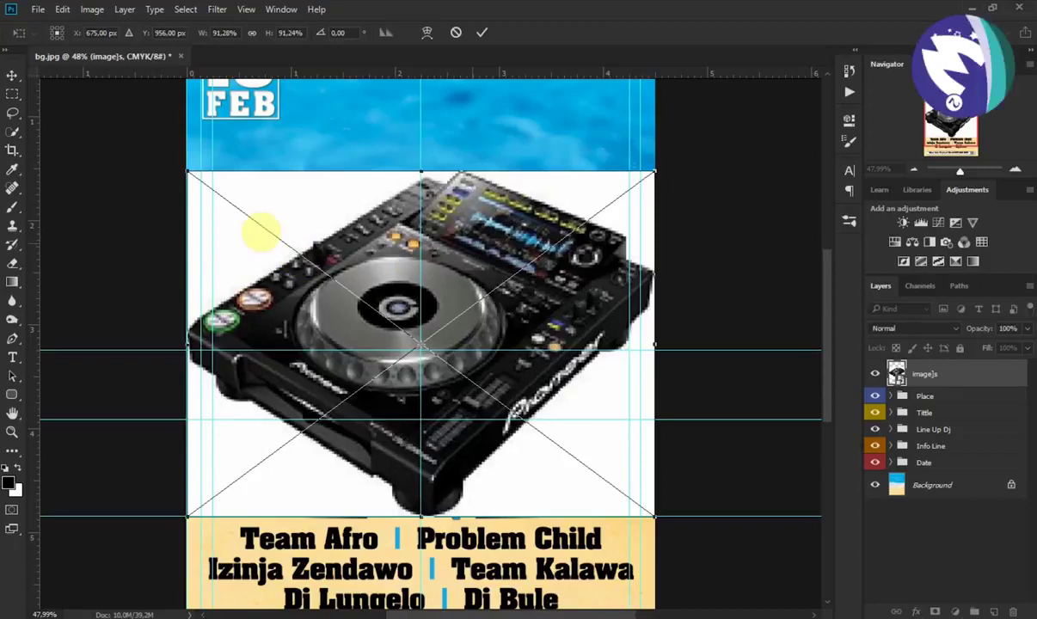
left_click_drag(190, 174, 215, 192)
left_click_drag(510, 221, 498, 231)
left_click(484, 34)
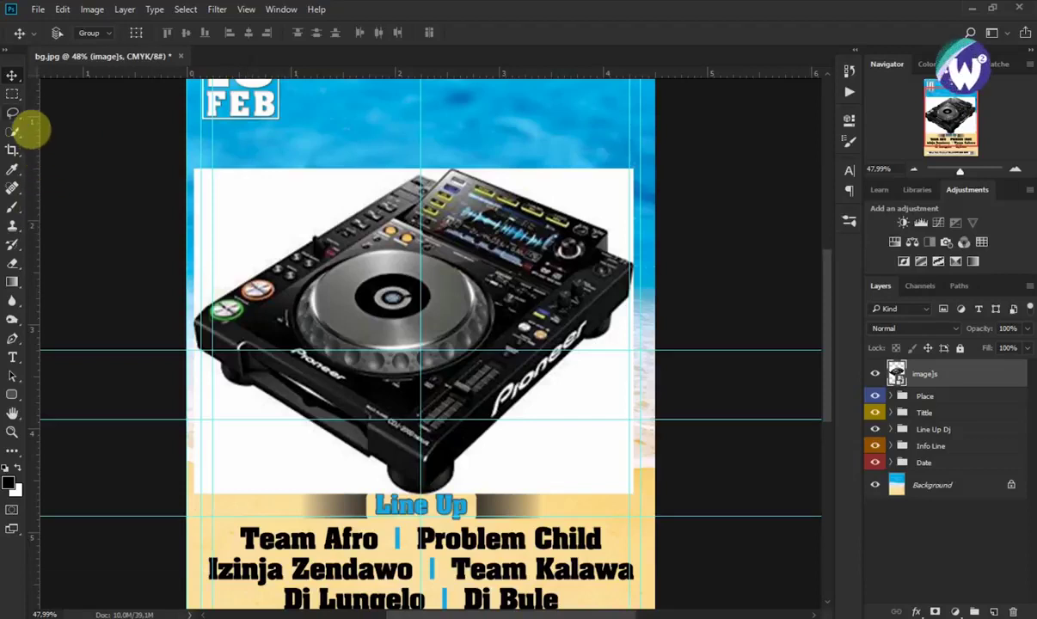
Quick-select the DJ deck onto its own layer and scale the cut-out down
left_click(12, 131)
left_click_drag(250, 273, 314, 370)
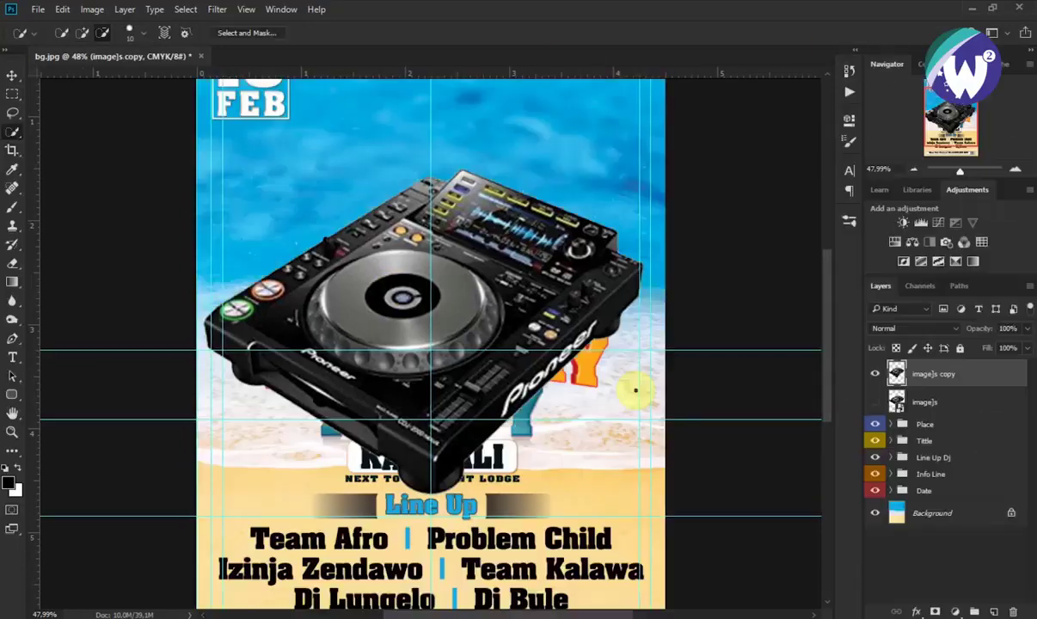
key("ctrl+t")
left_click_drag(215, 159, 495, 306)
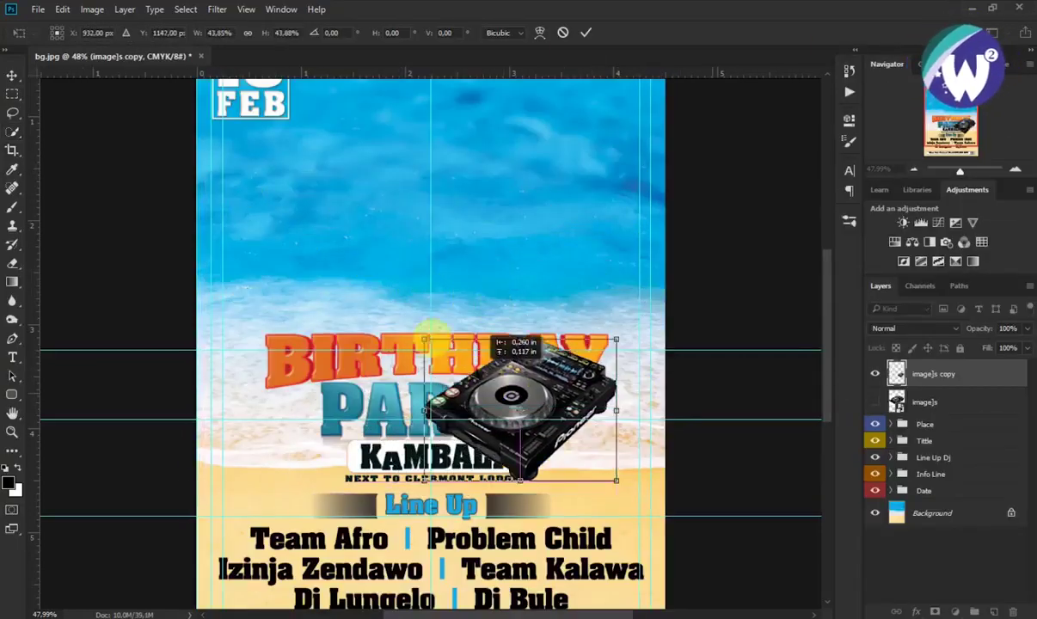
Move the DJ deck above the left end of the BIRTHDAY title
left_click_drag(533, 412, 306, 284)
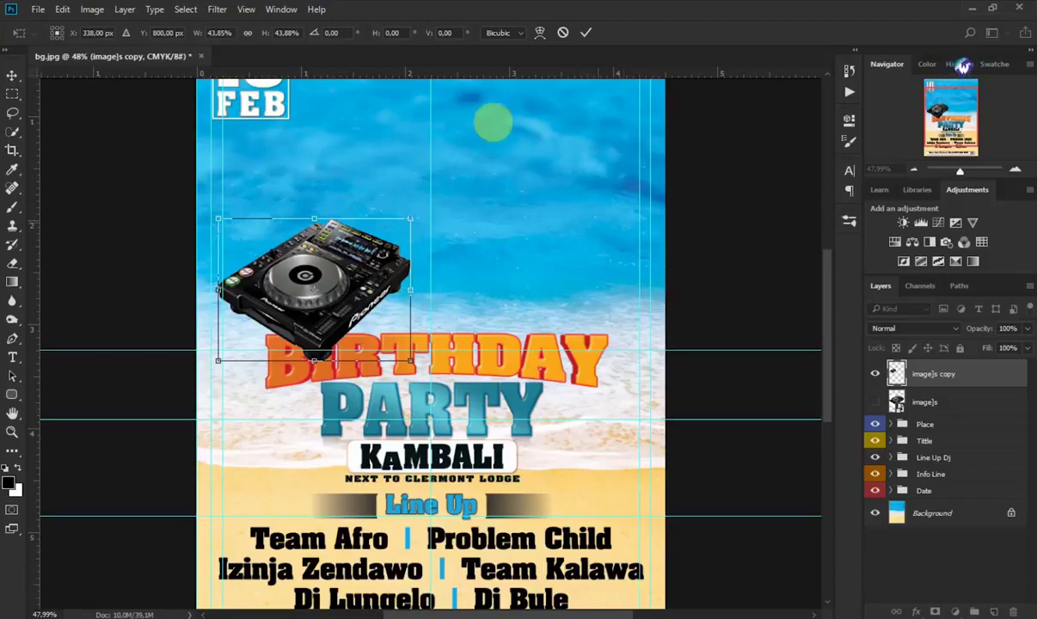
right_click(419, 240)
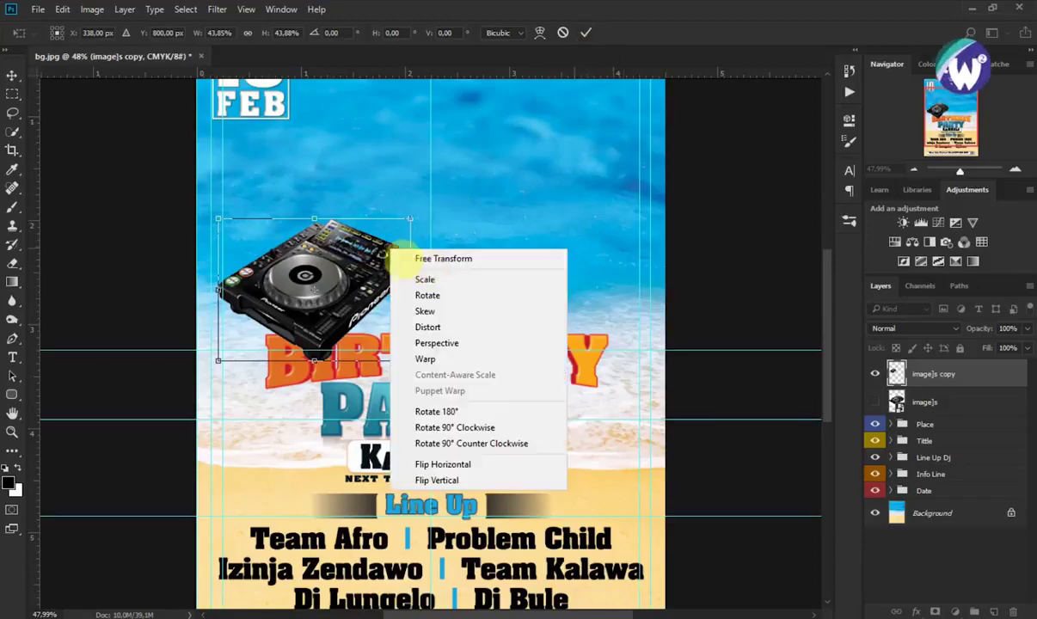
left_click(464, 342)
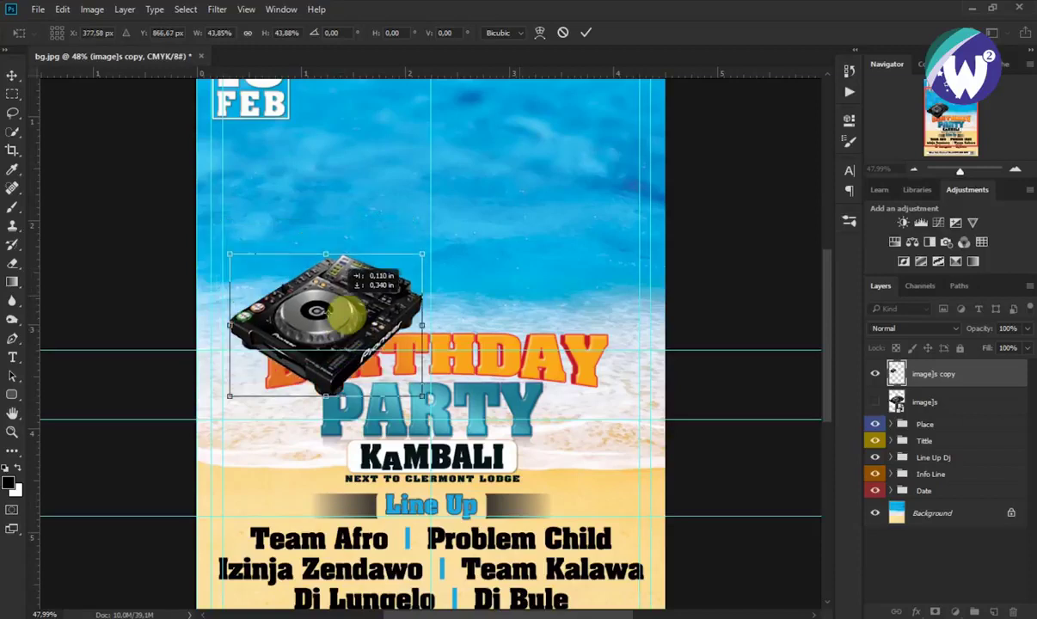
left_click_drag(338, 282, 359, 309)
left_click(585, 33)
key("w")
Put the deck layer beneath the Tittle group and nudge the deck into position
left_click_drag(944, 376, 933, 430)
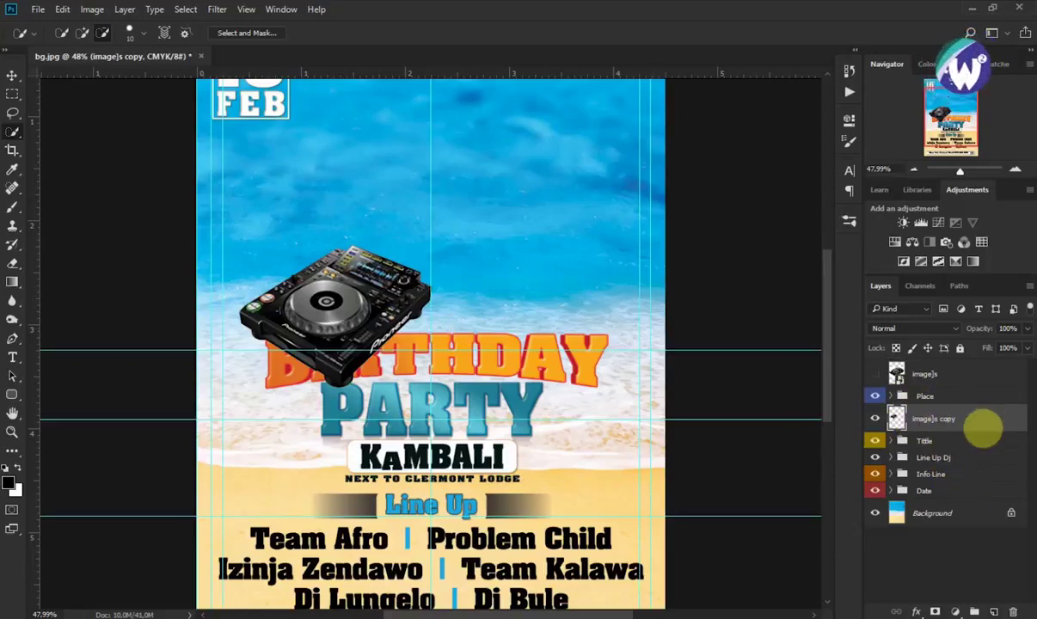
left_click_drag(938, 419, 935, 453)
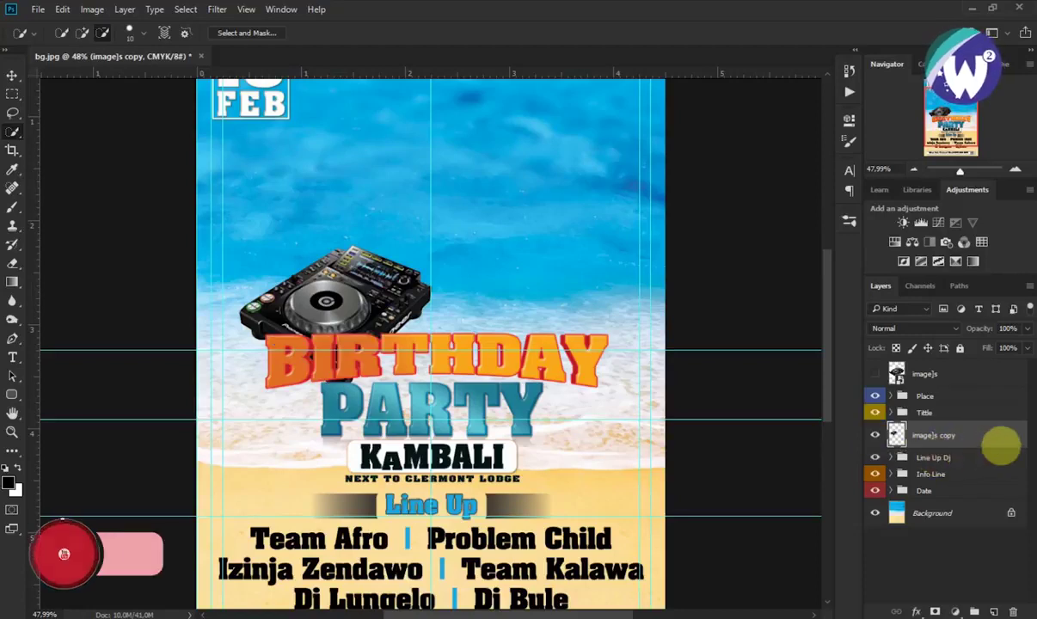
key("v")
left_click_drag(359, 292, 564, 311)
Add a horizontally flipped copy of the deck on the right side of the title
key("ctrl+t")
right_click(497, 281)
left_click(525, 554)
key("Return")
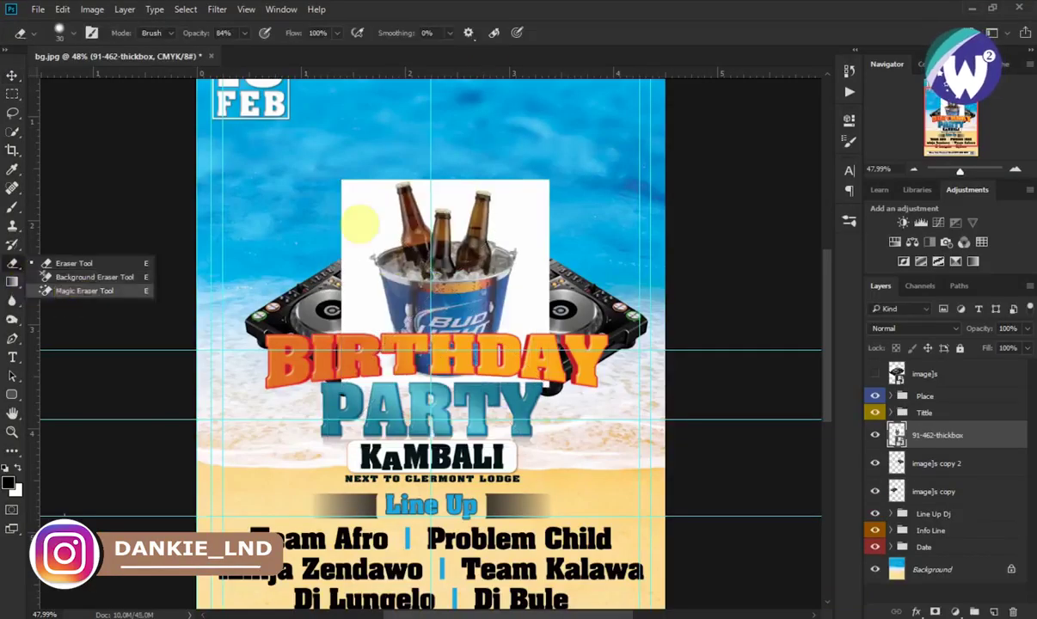
Magic-erase the bucket's white background, centre it between the decks below their layers, and duplicate it
left_click(84, 291)
left_click(360, 223)
left_click_drag(465, 269, 469, 289)
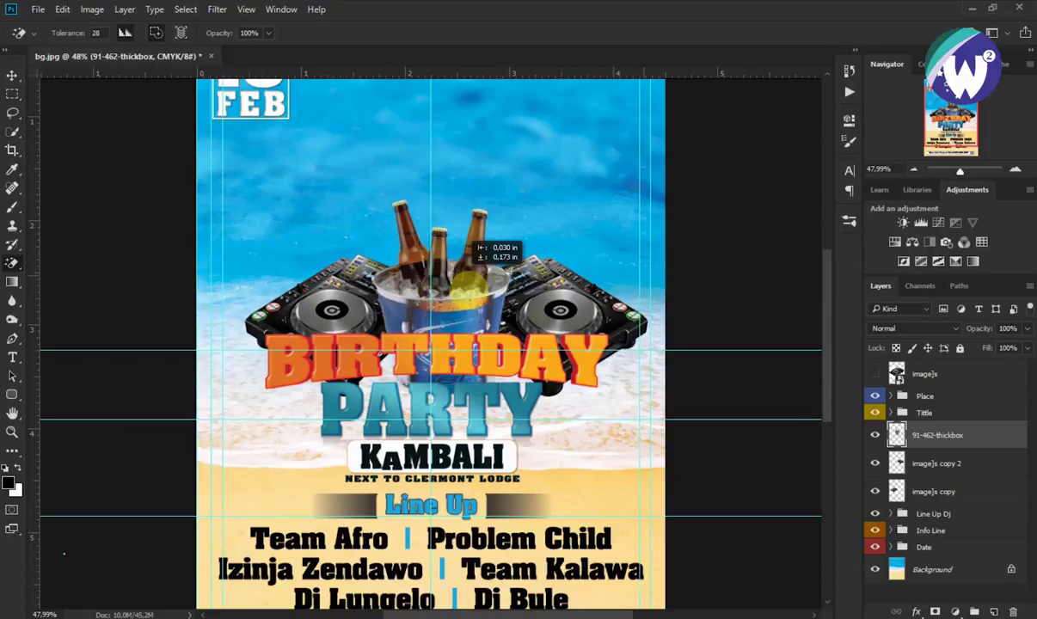
left_click_drag(938, 436, 946, 488)
key("v")
left_click_drag(322, 226, 533, 273)
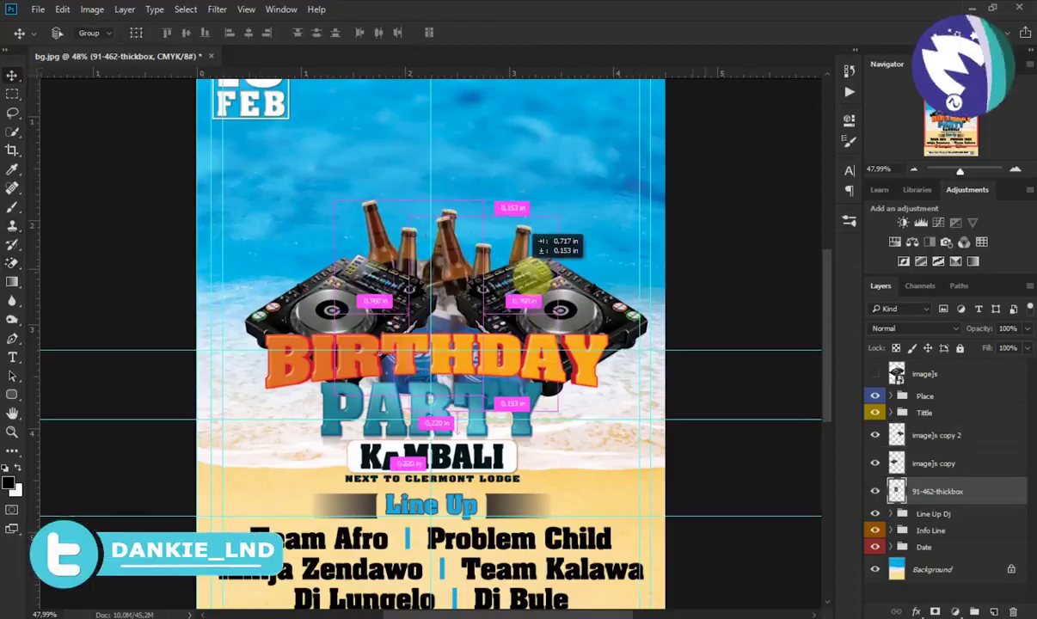
key("ctrl+j")
key("ctrl+t")
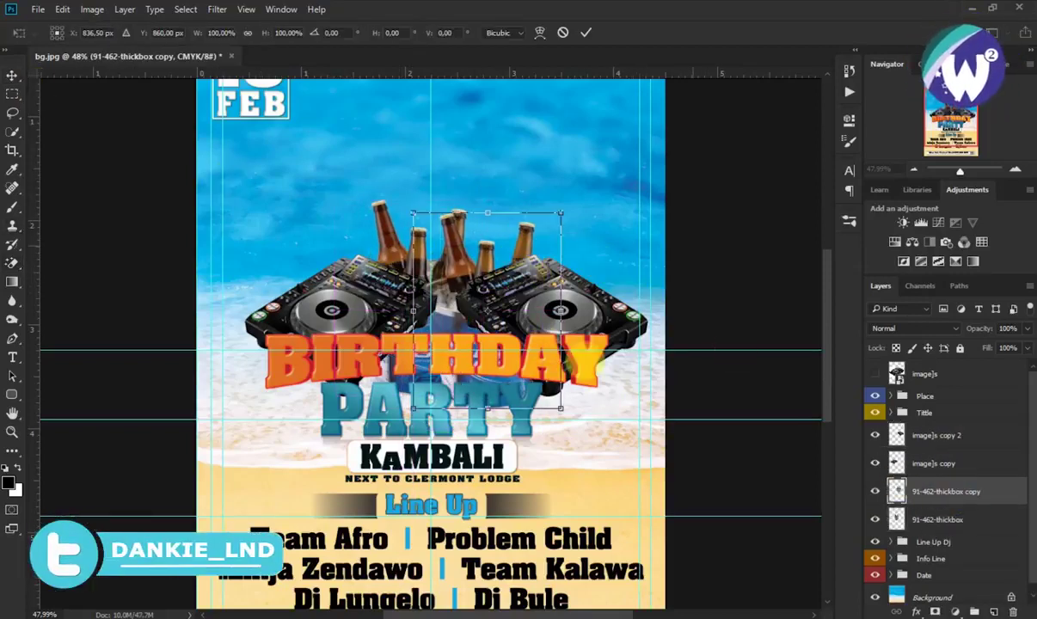
key("Return")
Bring the bucket-of-beer image into the poster and scale it down
scroll(450, 292, "up", 3)
left_click(12, 262)
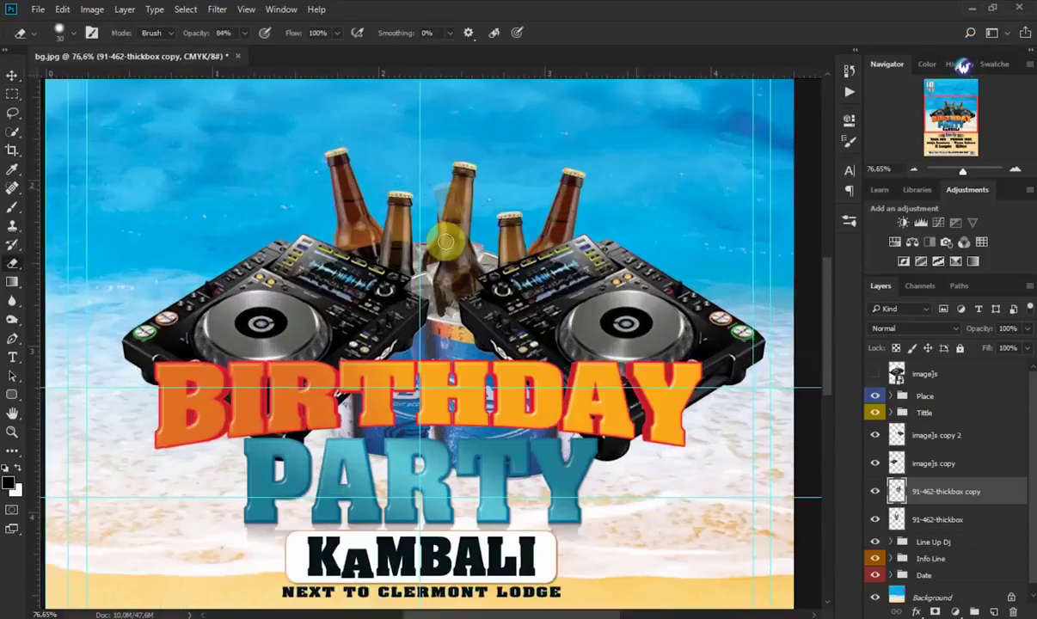
scroll(460, 284, "down", 2)
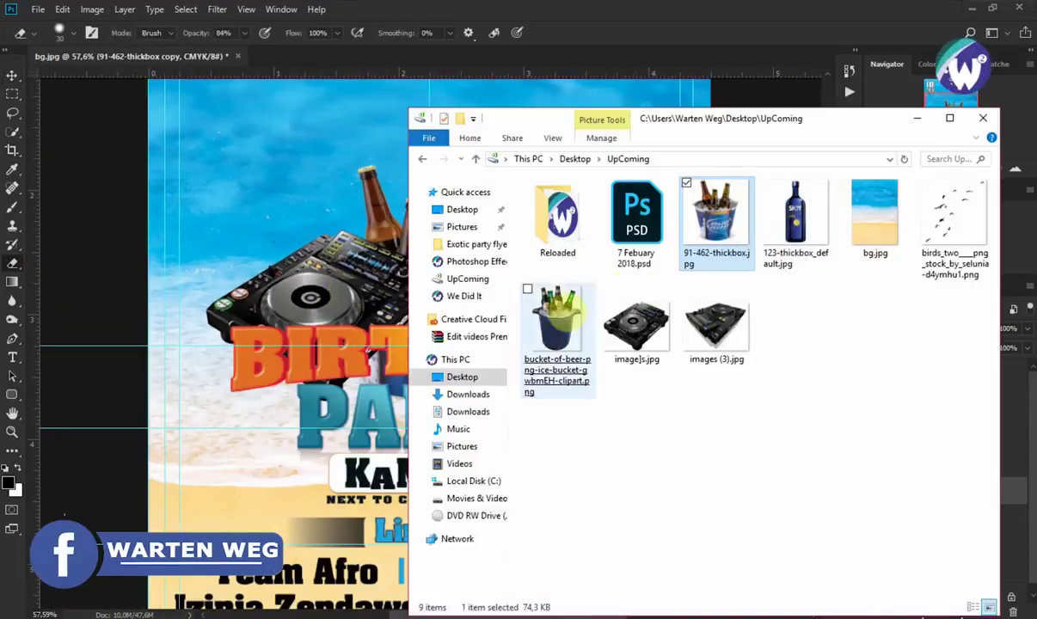
left_click_drag(568, 324, 393, 301)
scroll(392, 301, "down", 3)
left_click_drag(283, 193, 361, 210)
left_click(481, 32)
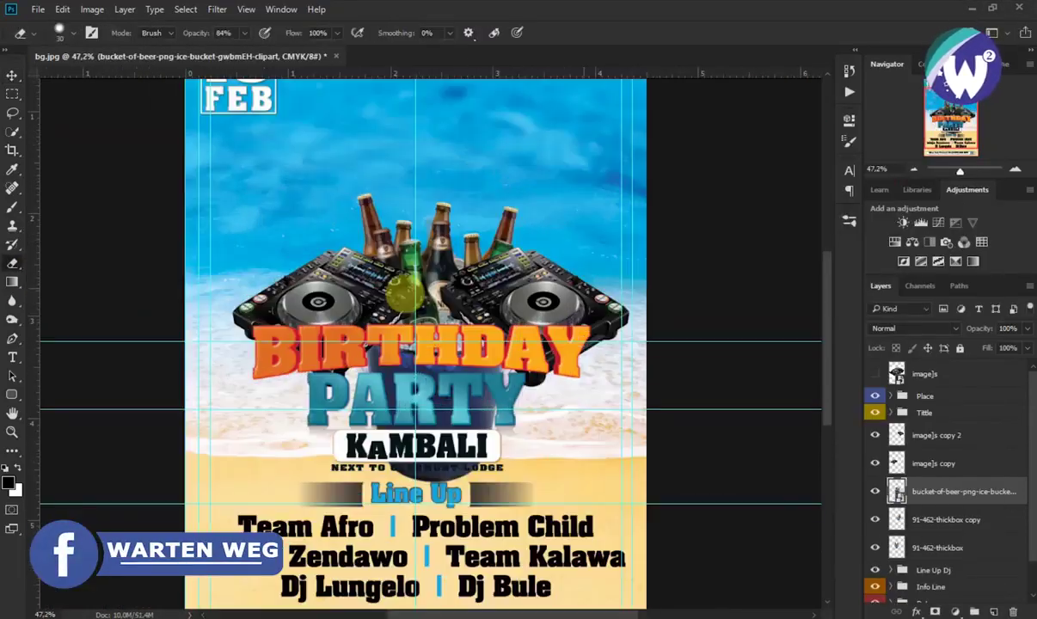
Place the SKYY bottle image, raise its layer, and magic-erase its white background
scroll(430, 226, "up", 3)
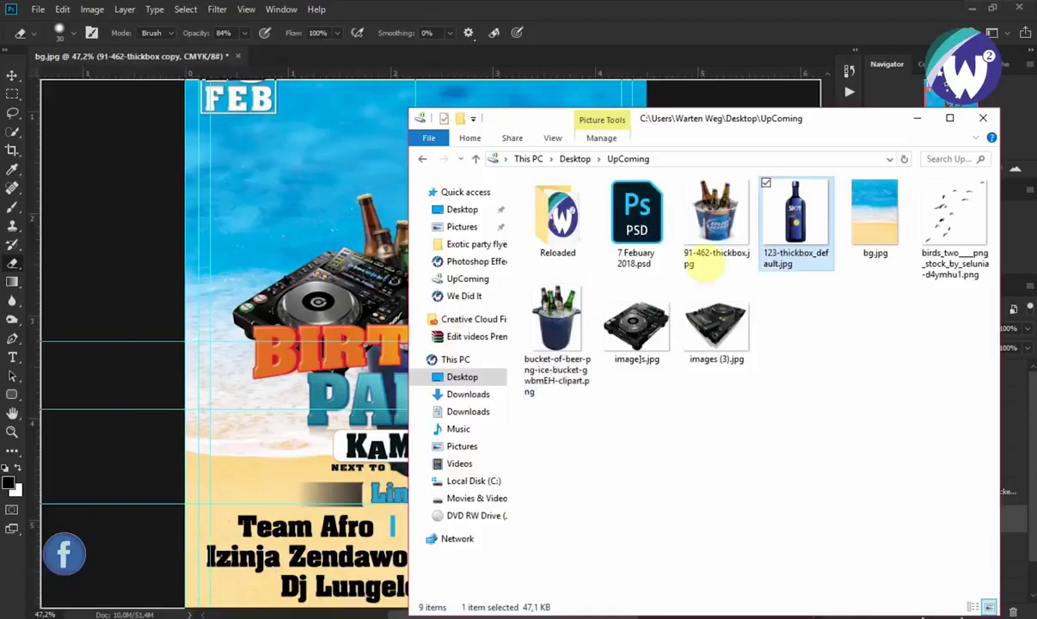
left_click_drag(787, 212, 413, 344)
left_click(886, 597)
left_click(481, 32)
left_click_drag(946, 520, 946, 430)
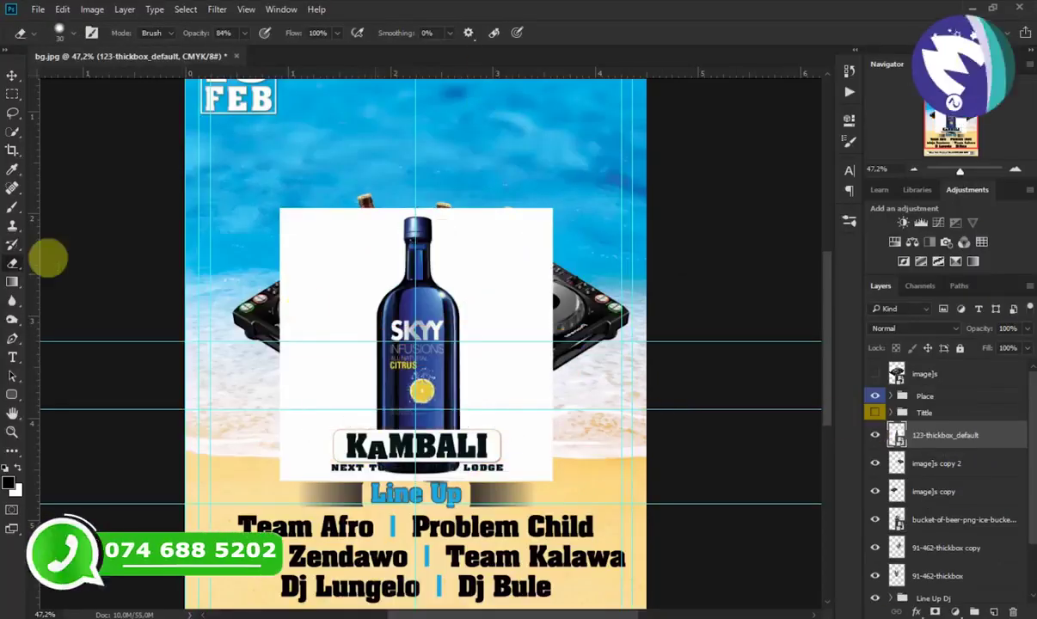
right_click(12, 263)
left_click(77, 301)
left_click(516, 224)
Scale the SKYY bottle to about 88% and position it above the decks
key("v")
left_click_drag(417, 344, 429, 289)
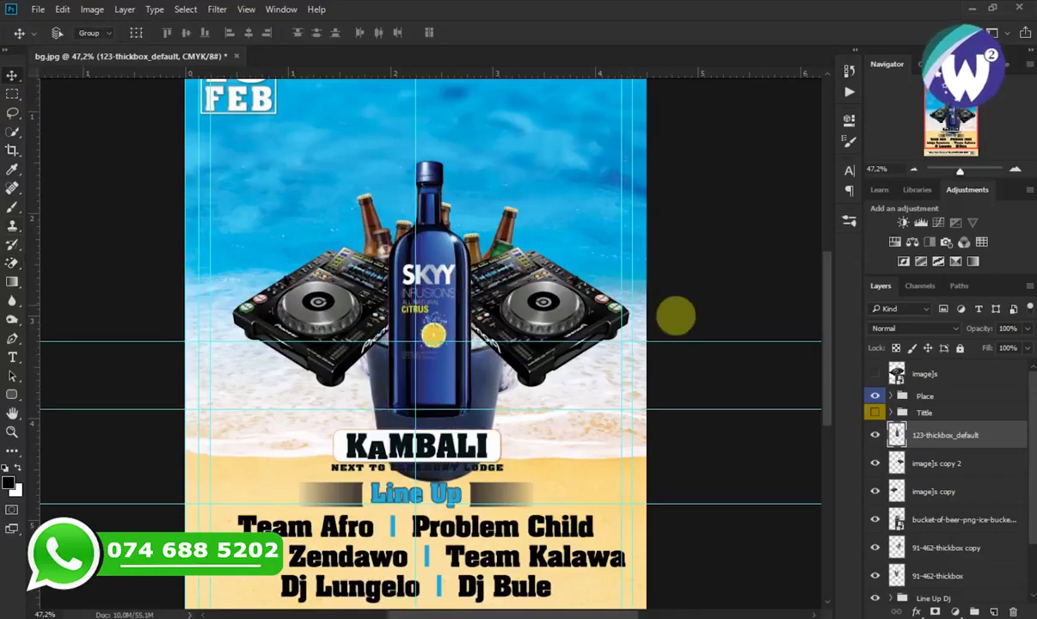
key("ctrl+t")
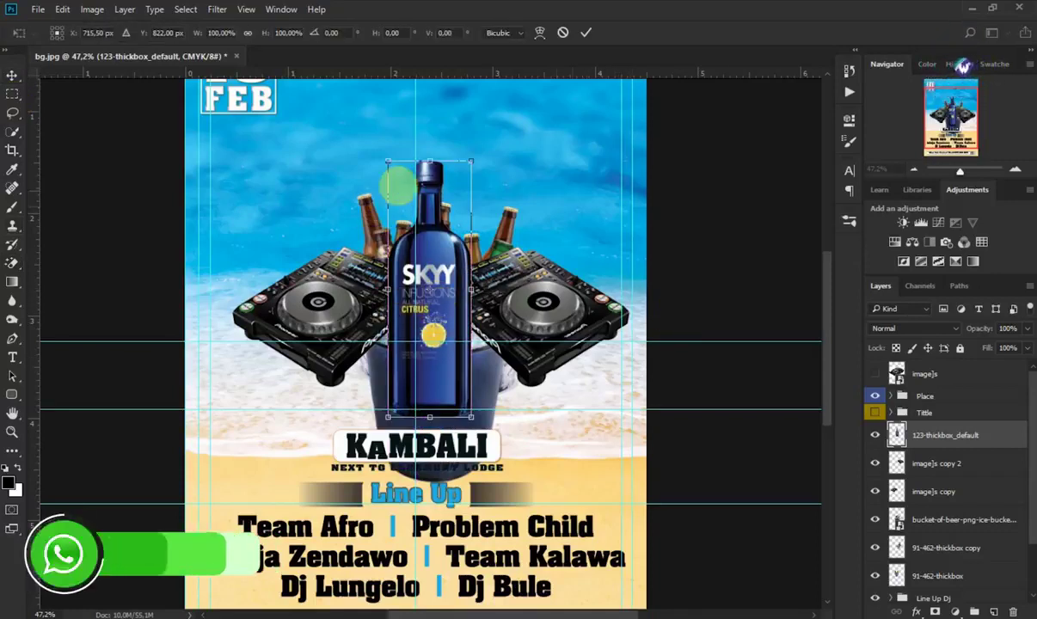
left_click_drag(393, 163, 400, 197)
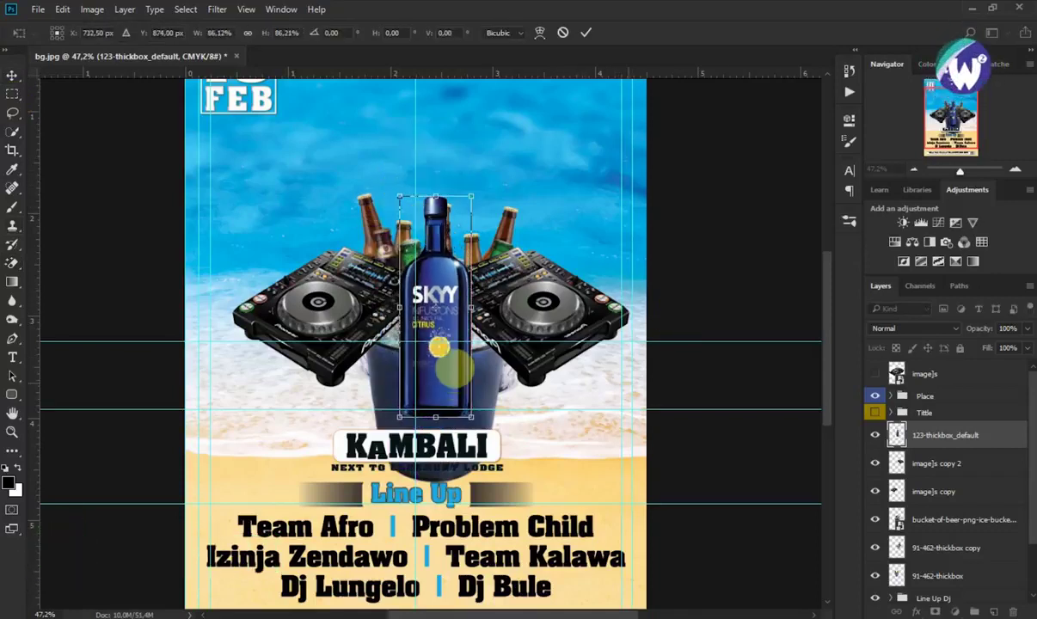
left_click_drag(439, 346, 437, 315)
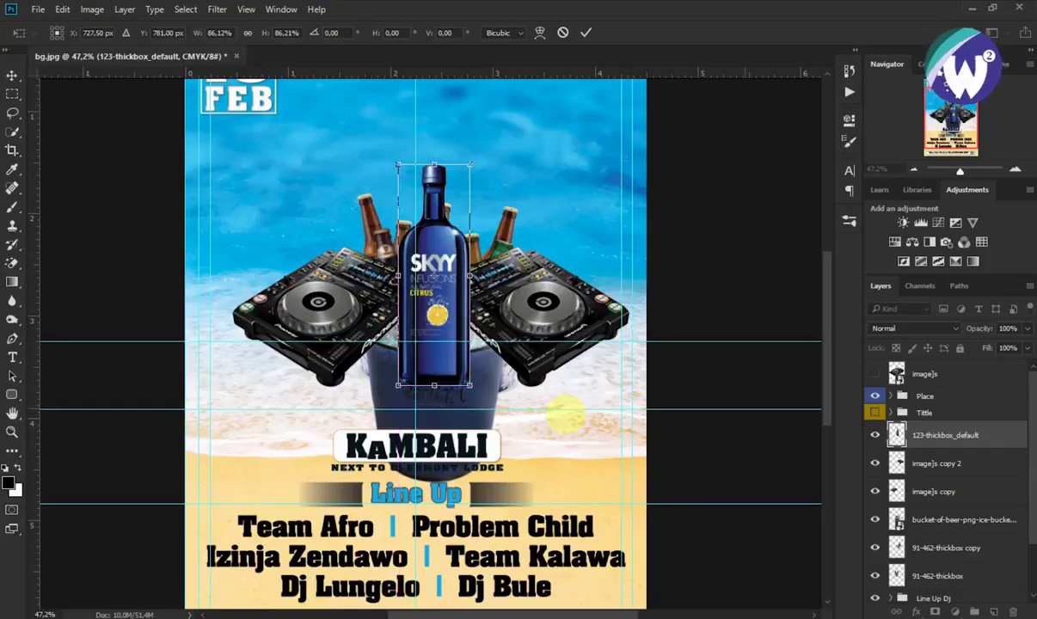
left_click_drag(451, 378, 454, 368)
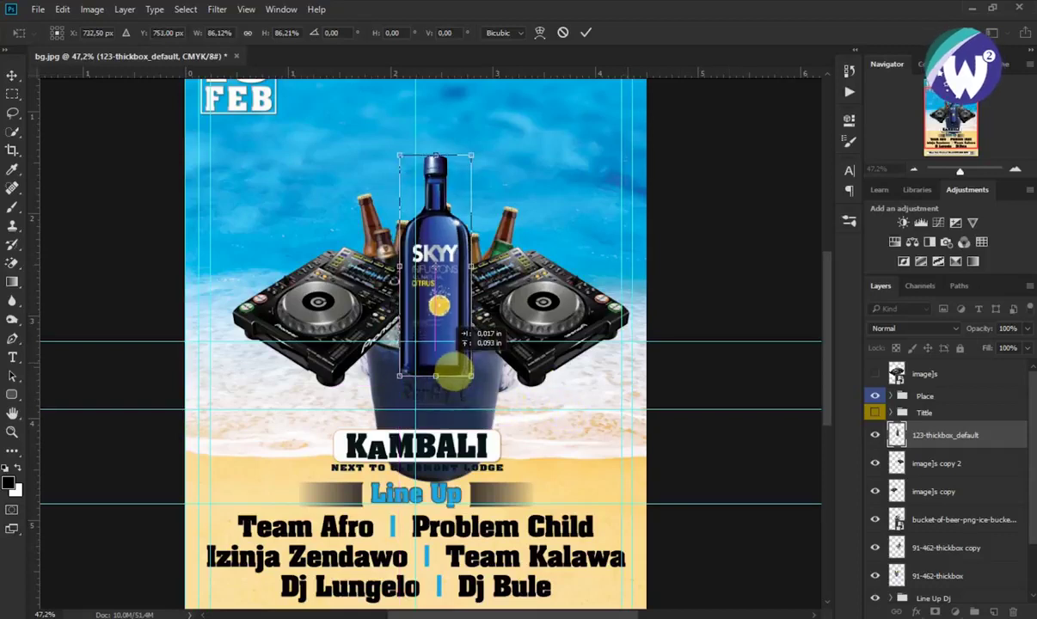
left_click(586, 33)
Position a smaller SKYY bottle copy behind the main bottle, below the deck copy layer
left_click_drag(946, 435, 897, 507)
key("ctrl+t")
left_click_drag(522, 234, 537, 262)
key("Return")
Add a horizontally flipped bottle copy behind the SKYY bottle, then give the main bottle a white mask
key("ctrl+j")
key("ctrl+t")
right_click(444, 261)
left_click(516, 534)
key("Return")
key("ctrl+t")
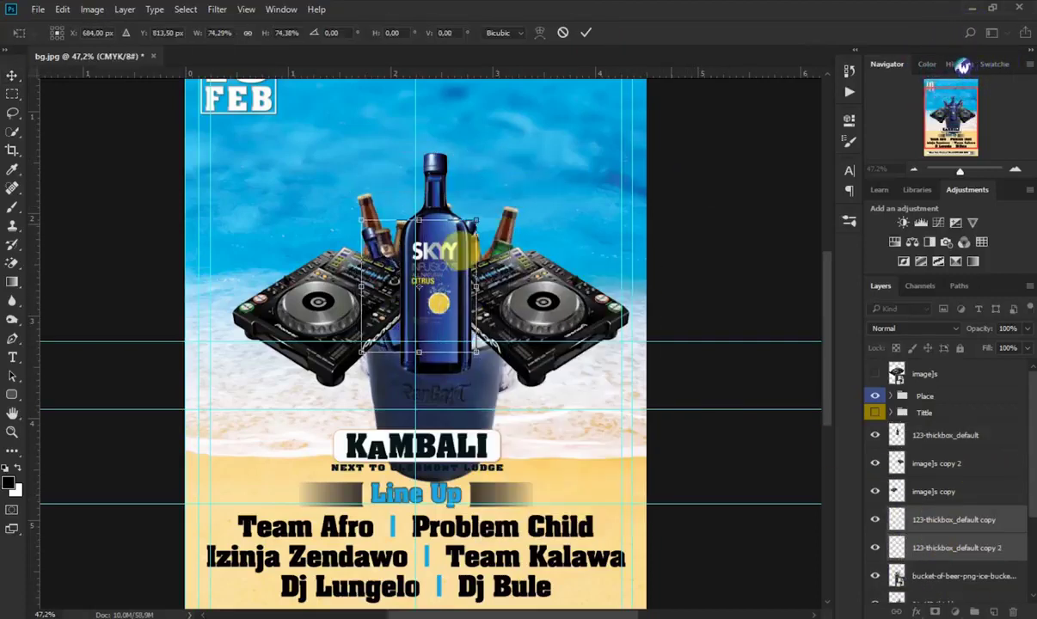
left_click_drag(579, 301, 595, 317)
key("Return")
left_click(946, 435)
key("ctrl+m")
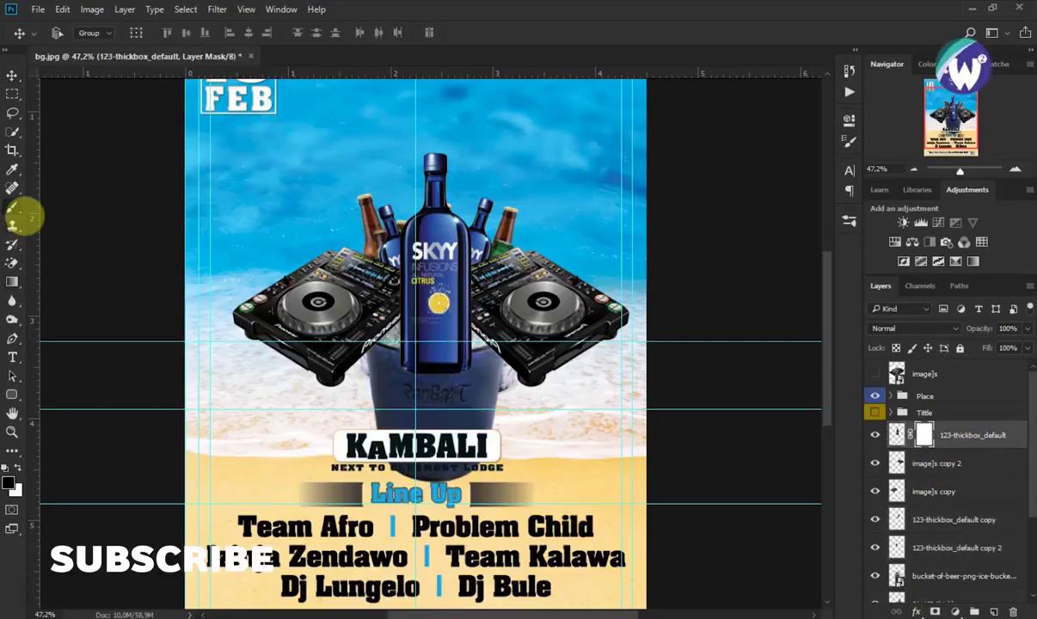
Brush out the bottle's lower part over the bucket and mask the deck and bucket layers at 76% opacity
left_click(14, 208)
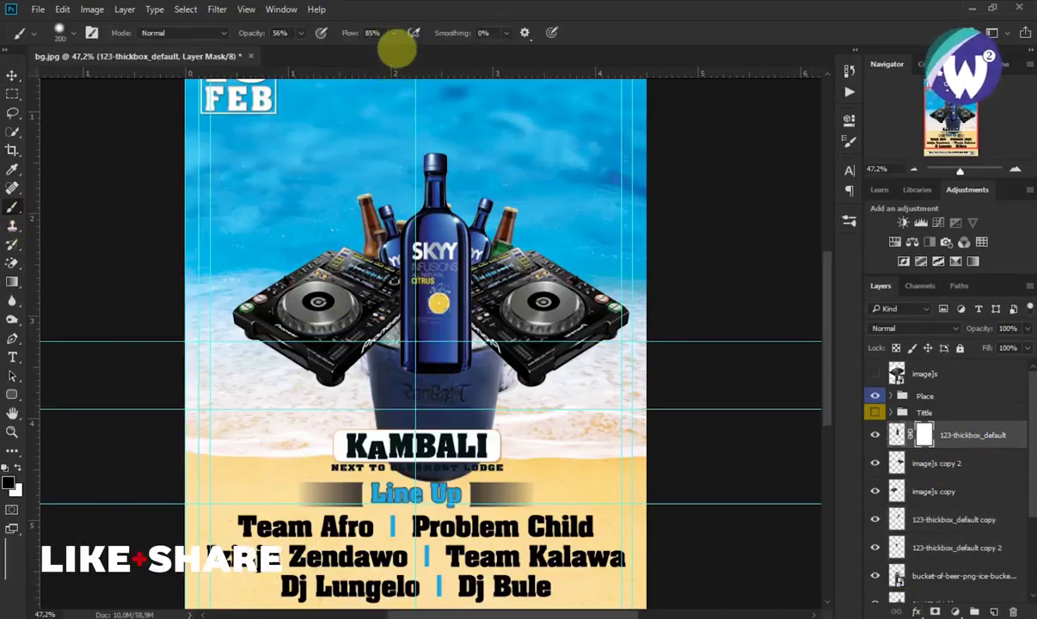
mouse_move(421, 311)
left_mouse_down()
mouse_move(474, 394)
mouse_move(401, 371)
left_mouse_up()
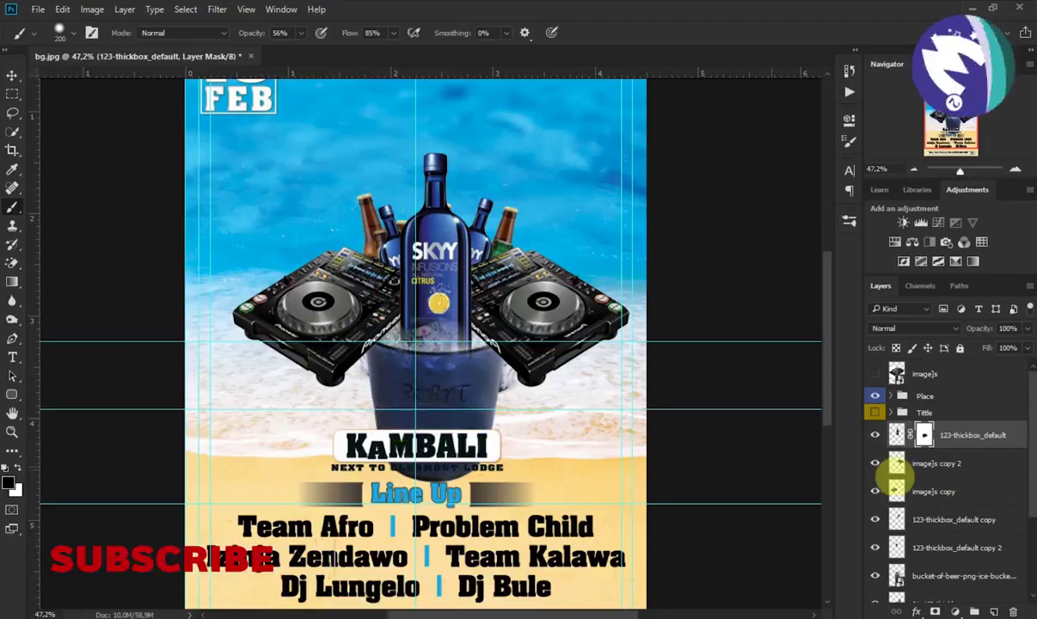
left_click(897, 464)
scroll(955, 526, "down", 3)
left_click(924, 568)
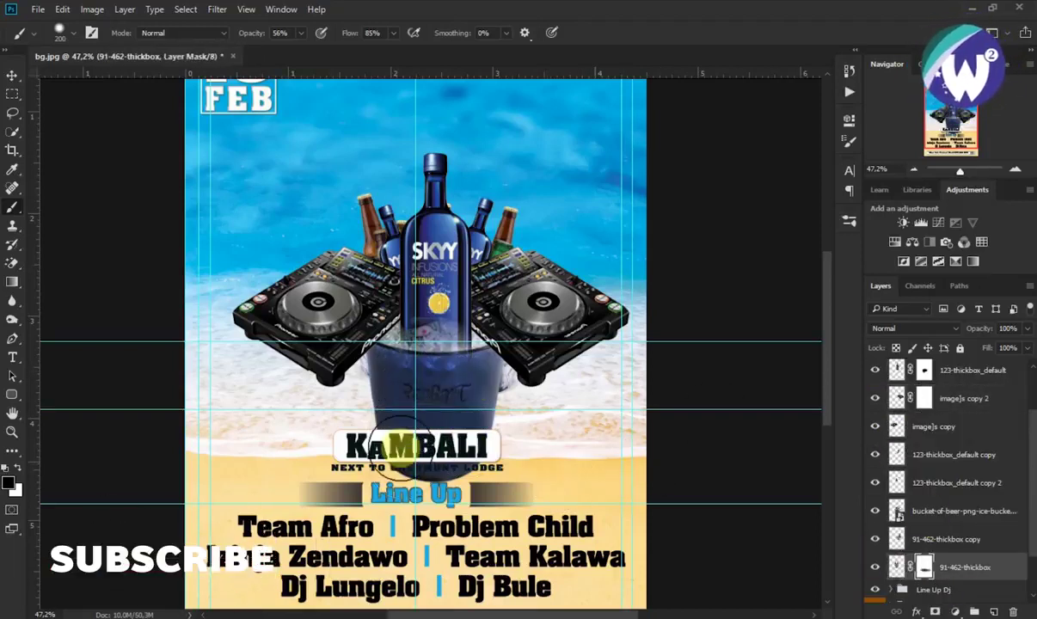
left_click(897, 511)
key("7")
key("6")
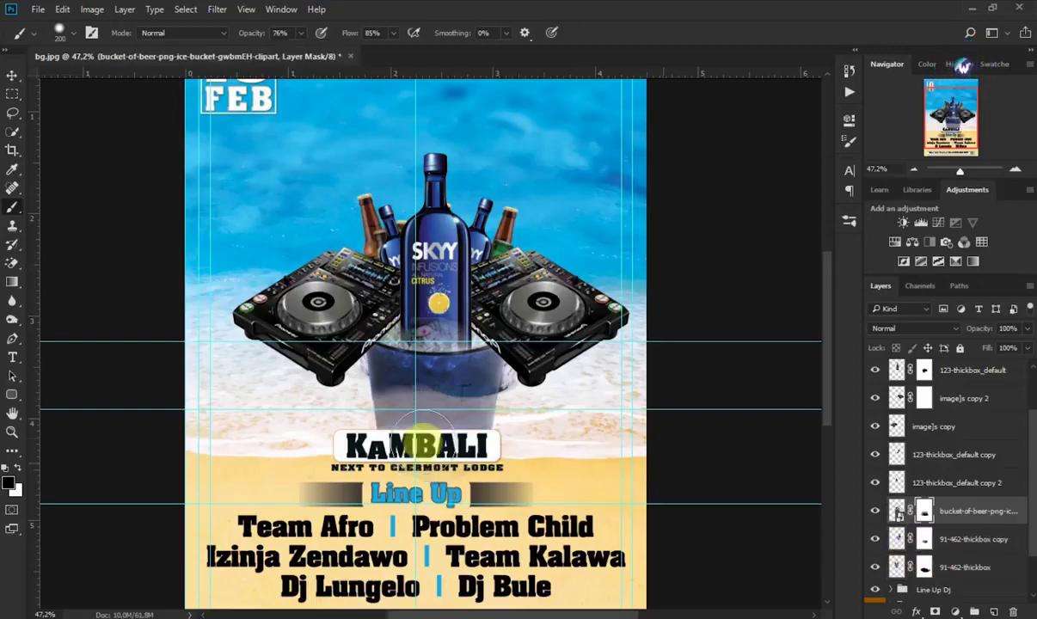
Select the Art group's mask and set the brush opacity to 43%
left_click(894, 479)
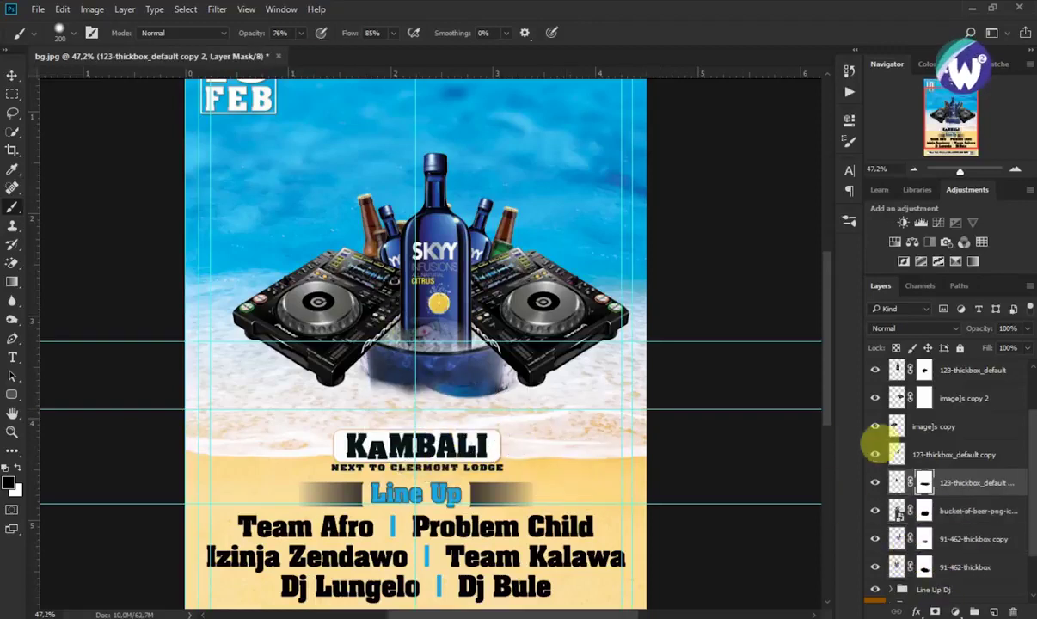
scroll(946, 447, "up", 1)
left_click(890, 435, "alt")
key("4")
key("3")
left_click(361, 36)
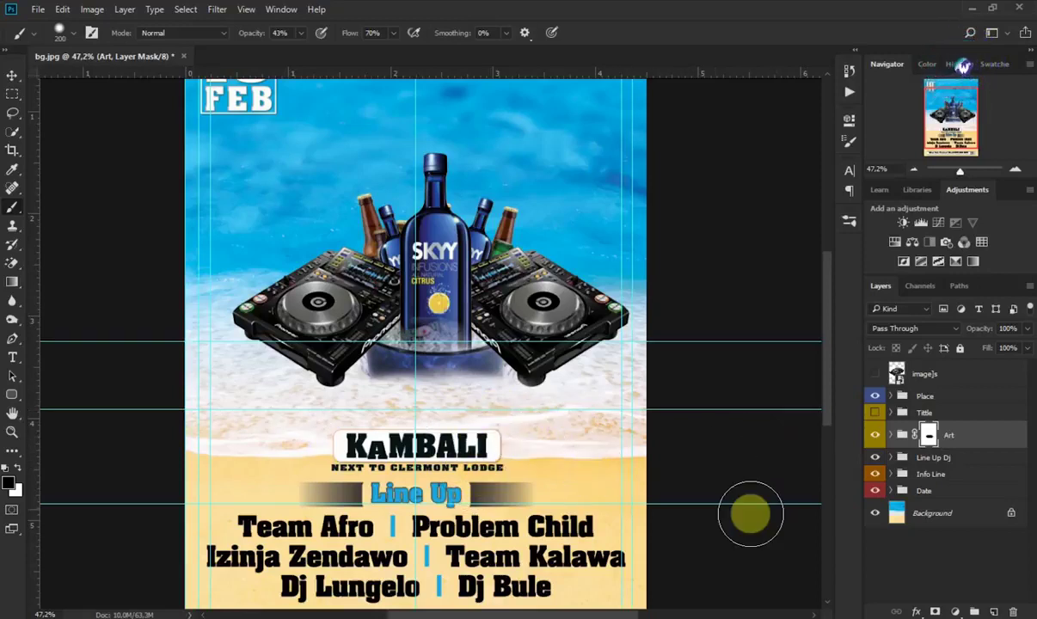
Duplicate the beach background above the Art group with a black mask, painting beach back beneath the decks
left_click_drag(944, 514, 995, 607)
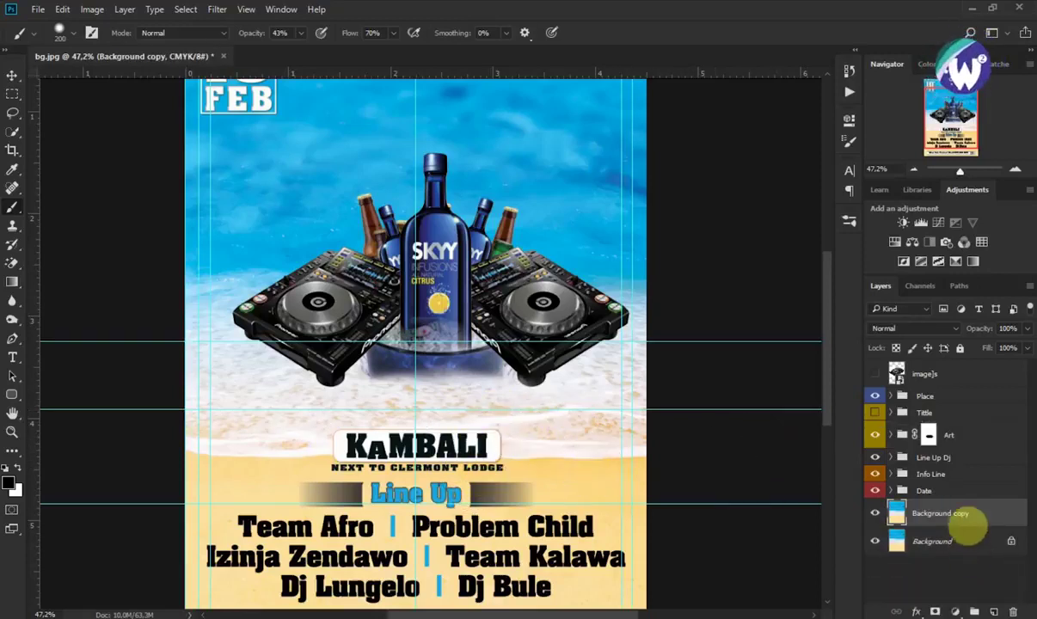
left_click_drag(962, 512, 958, 434)
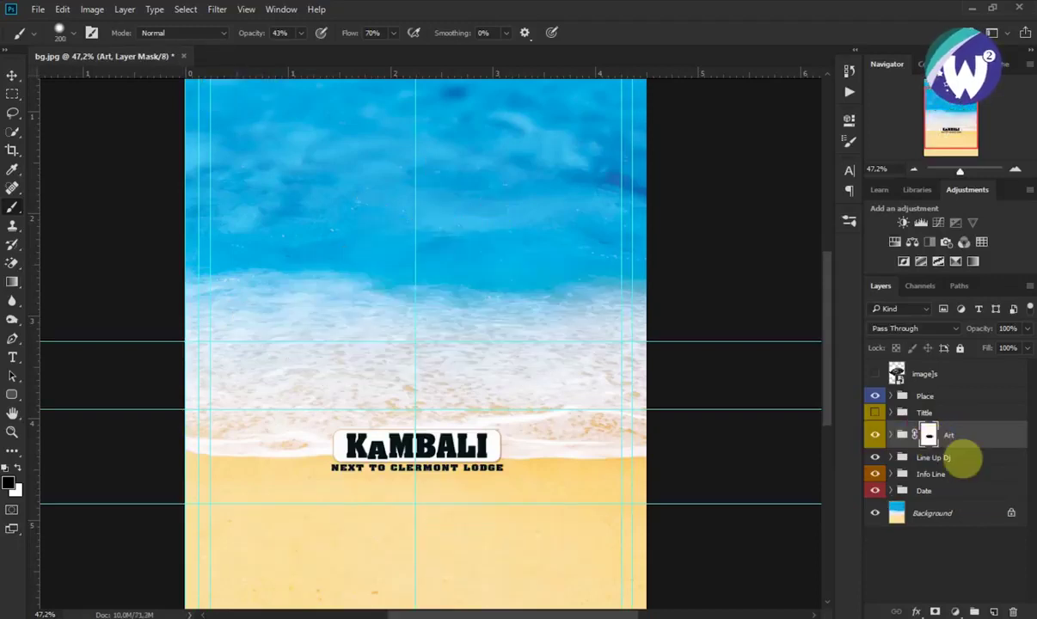
key("ctrl+z")
left_click_drag(970, 510, 965, 432)
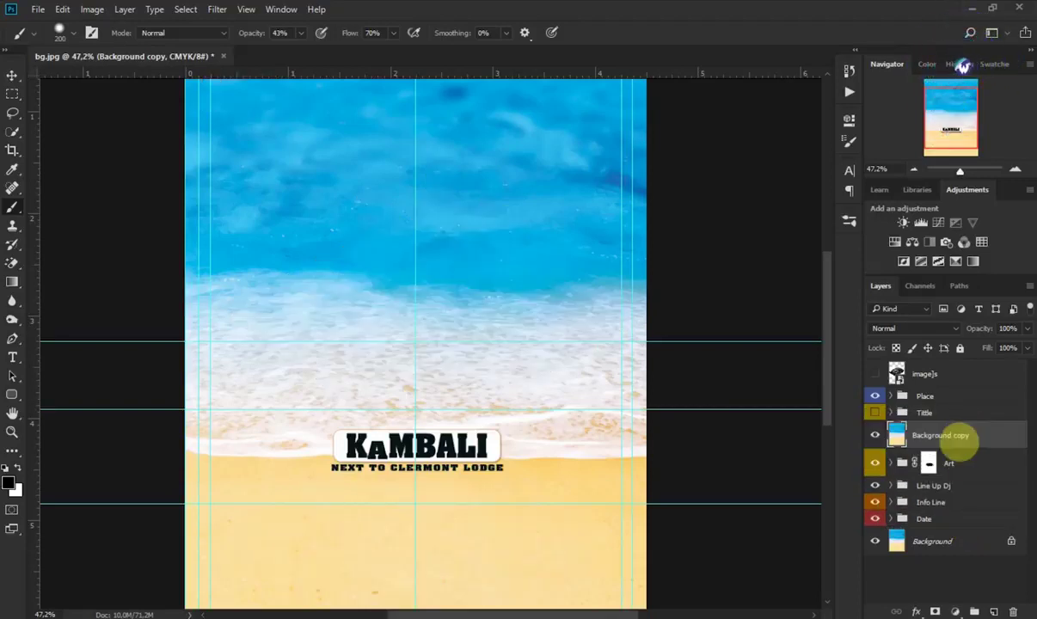
left_click(935, 611, "alt")
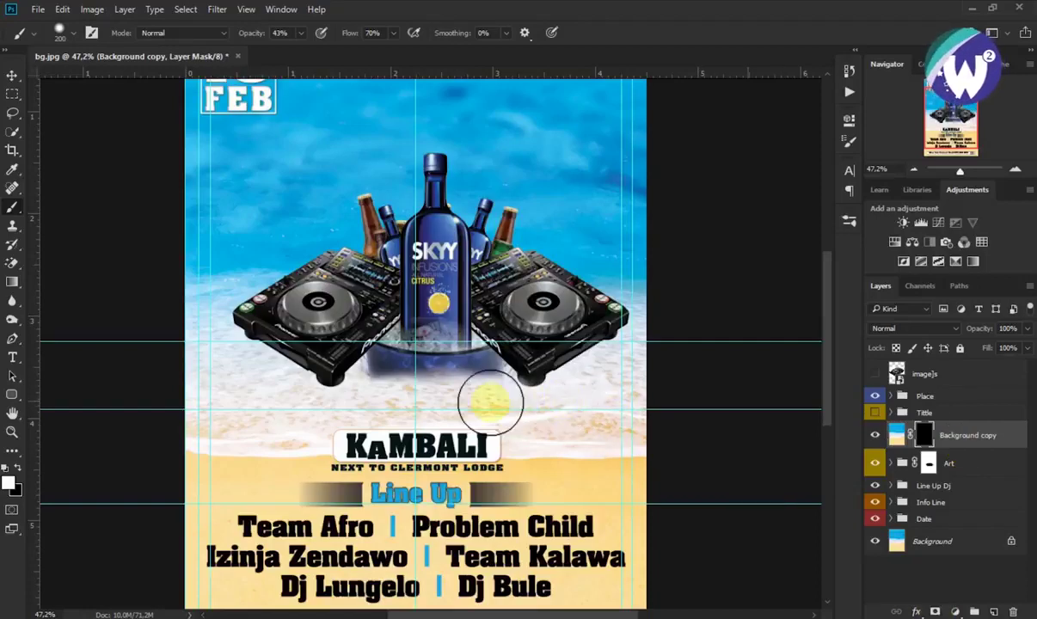
mouse_move(599, 388)
left_mouse_down()
mouse_move(530, 399)
mouse_move(378, 376)
mouse_move(426, 371)
mouse_move(332, 384)
mouse_move(535, 382)
mouse_move(657, 356)
mouse_move(583, 375)
mouse_move(277, 385)
left_mouse_up()
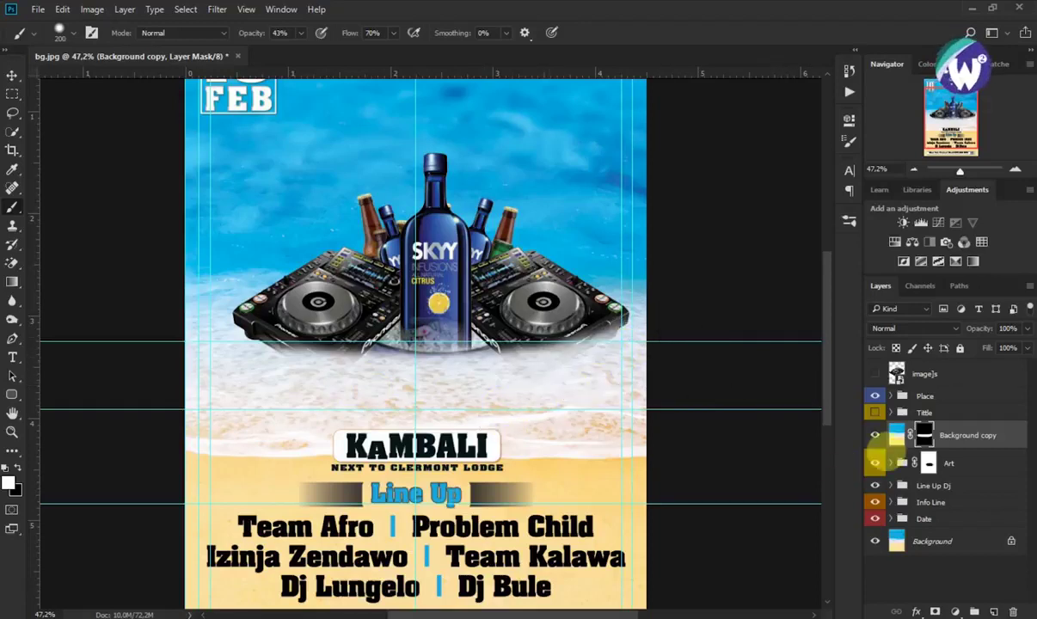
Show the BIRTHDAY PARTY title, mask around PARTY, and open 7 February 2018.psd
left_click(875, 414)
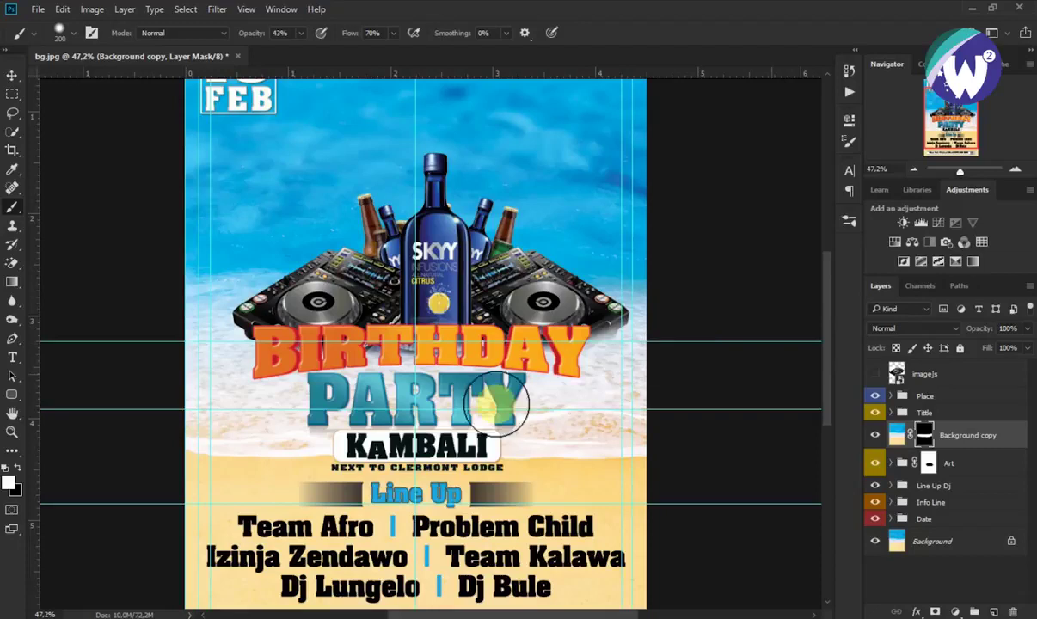
mouse_move(413, 378)
left_mouse_down()
mouse_move(417, 347)
mouse_move(434, 385)
left_mouse_up()
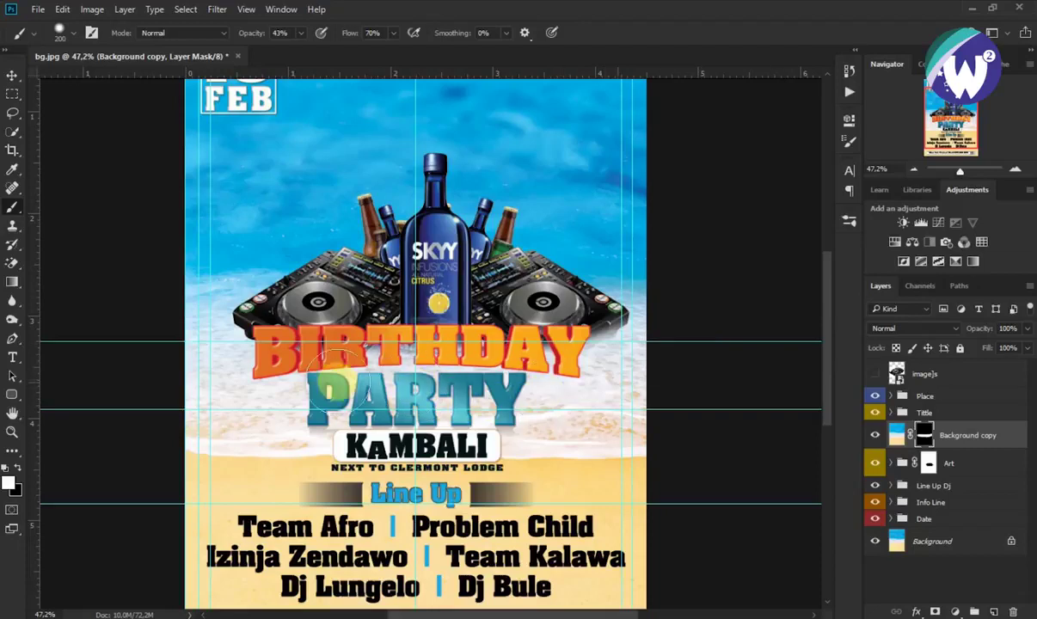
scroll(395, 387, "down", 2)
scroll(413, 396, "up", 1)
scroll(419, 403, "down", 1)
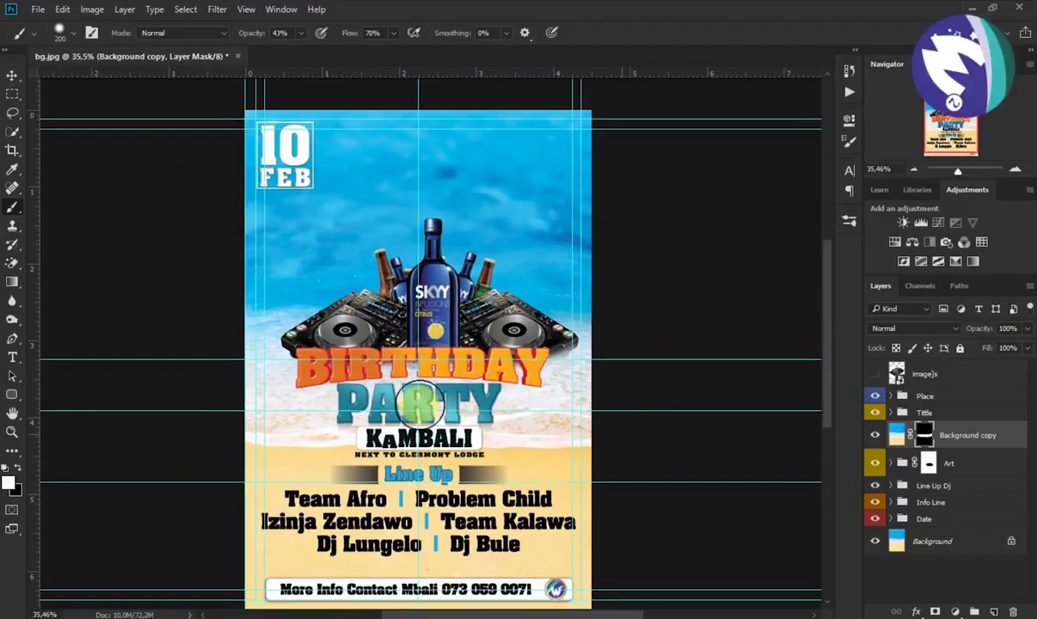
left_click_drag(419, 403, 394, 385)
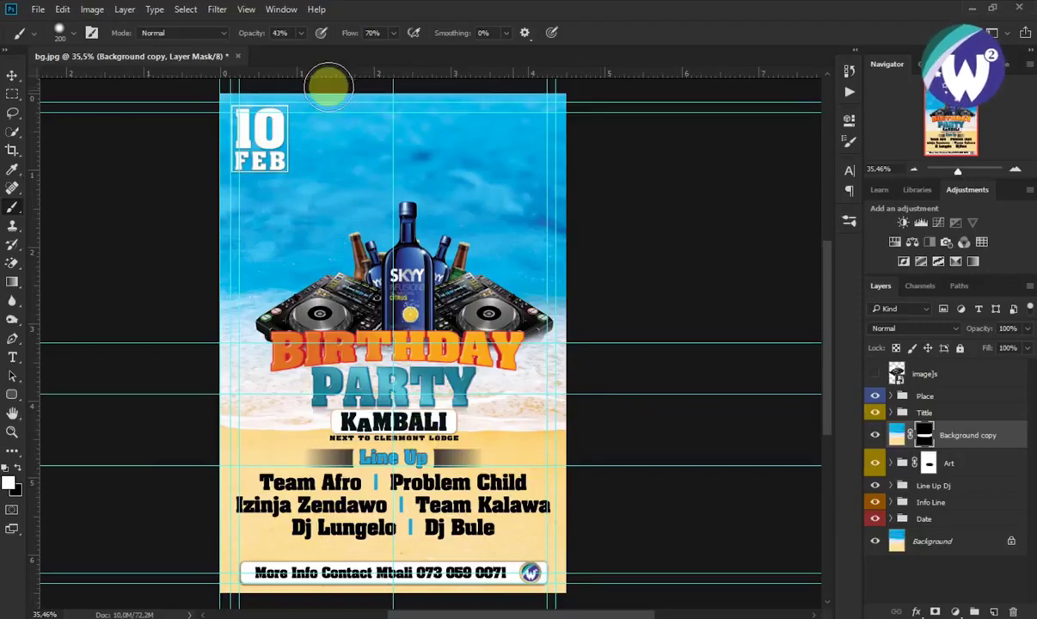
left_click(234, 616)
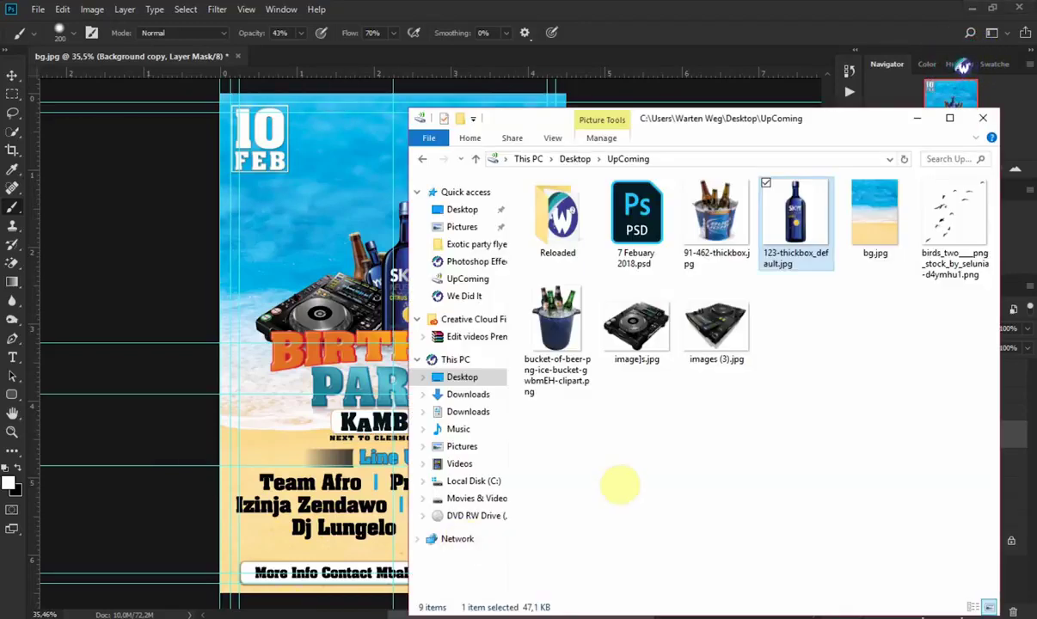
left_click_drag(641, 251, 509, 337)
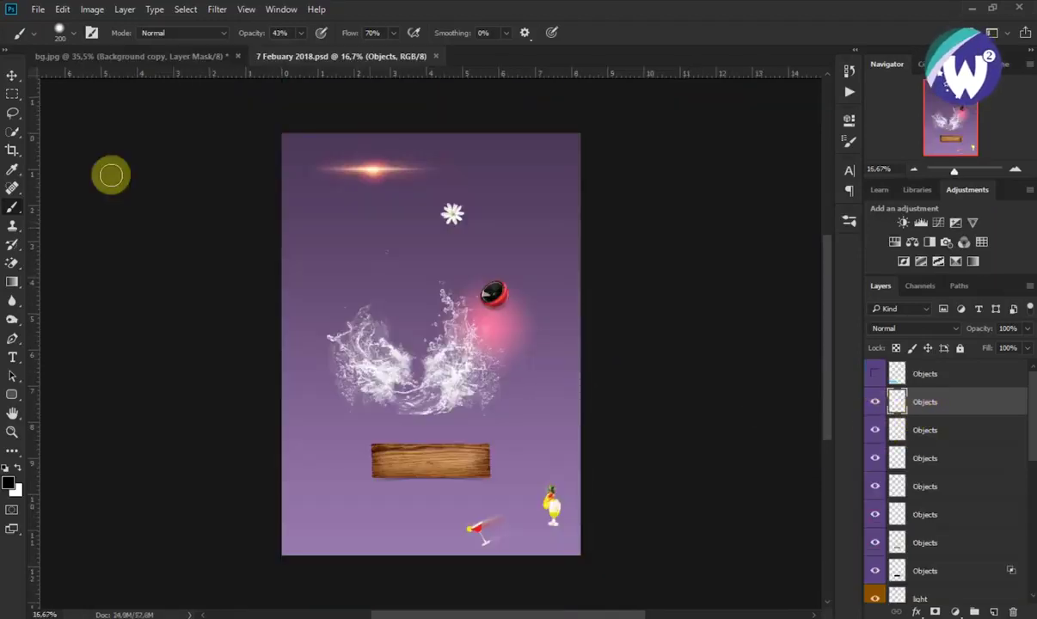
Drag the Objects splash layer from 7 February 2018.psd into bg.jpg and position it
left_click(12, 76)
left_click_drag(903, 420, 313, 266)
left_click_drag(355, 312, 423, 368)
left_click_drag(411, 318, 410, 316)
left_click(706, 326)
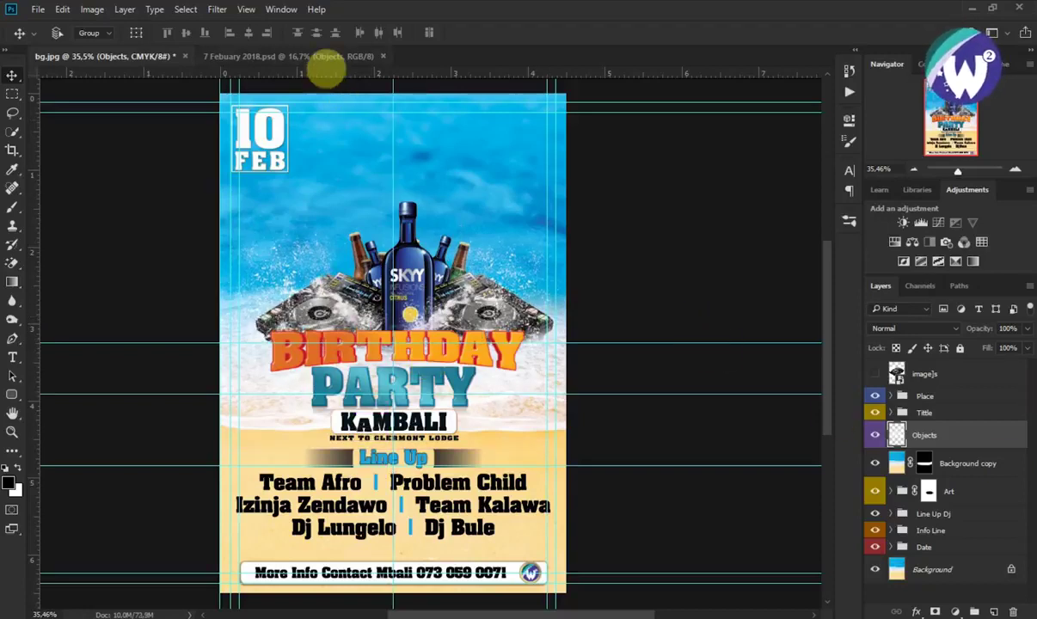
Duplicate the splash artwork and scale the copy down into place
left_click_drag(941, 436, 933, 516)
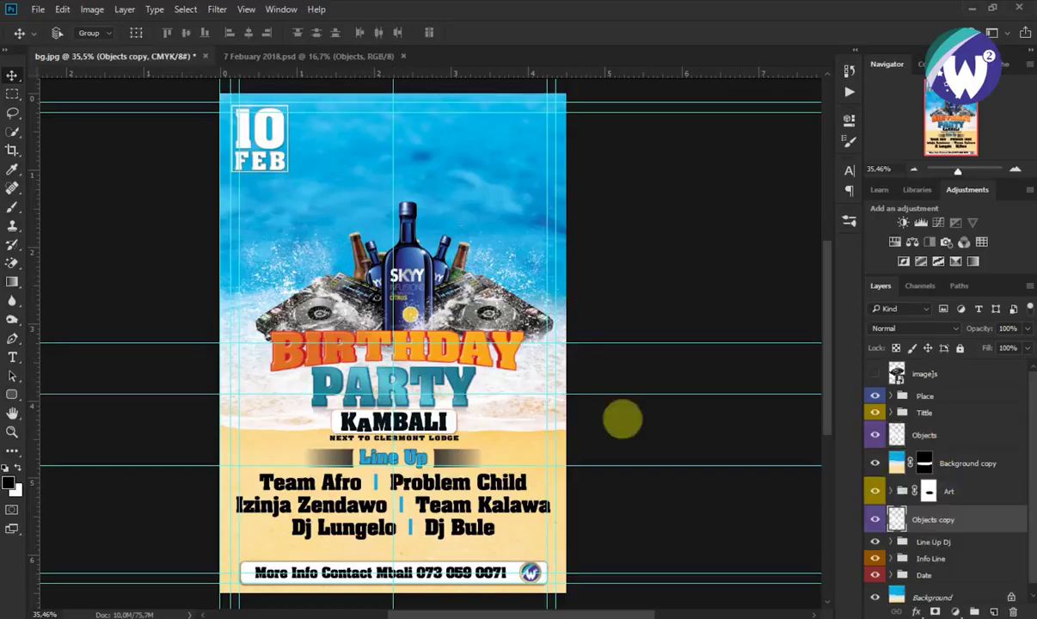
key("ctrl+t")
left_click_drag(456, 316, 460, 275)
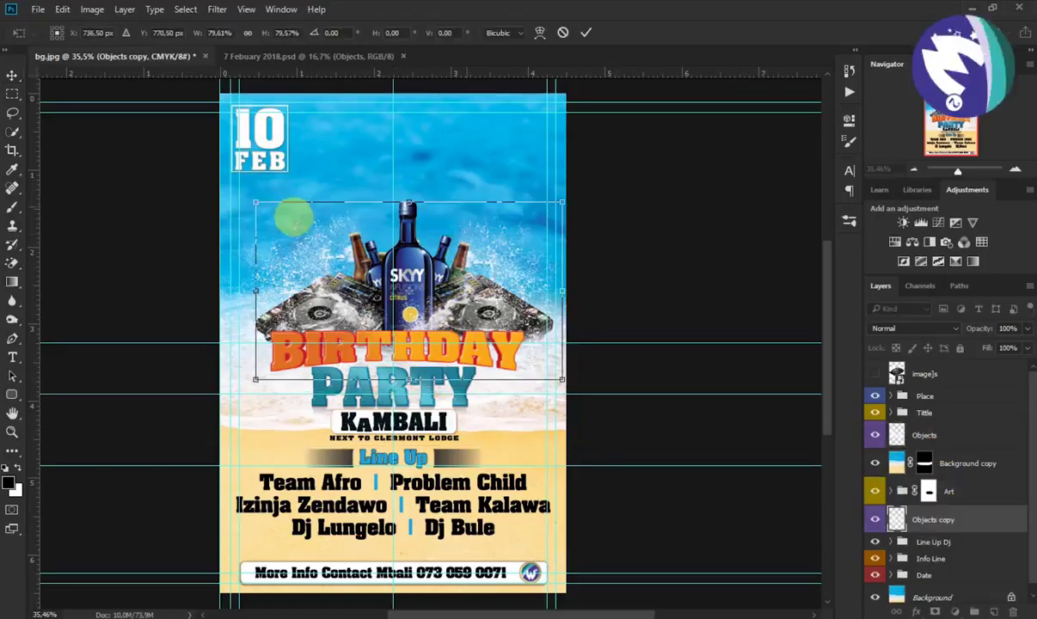
left_click_drag(553, 387, 521, 355)
left_click(586, 33)
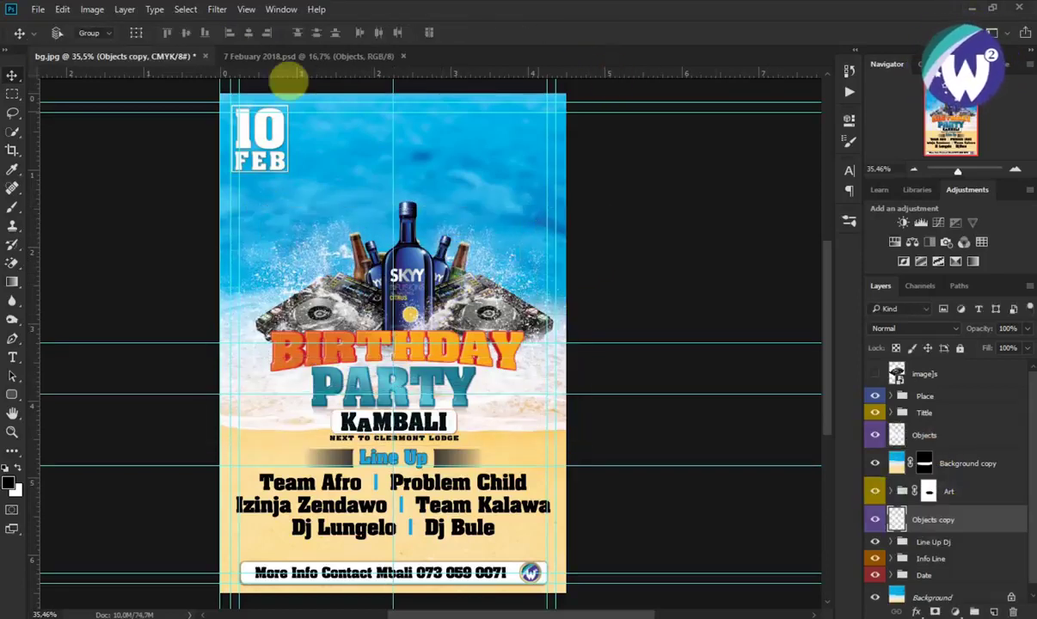
Bring in another Objects splash layer and mirror a copy onto the opposite side
left_click(280, 56)
left_click_drag(365, 342, 472, 301)
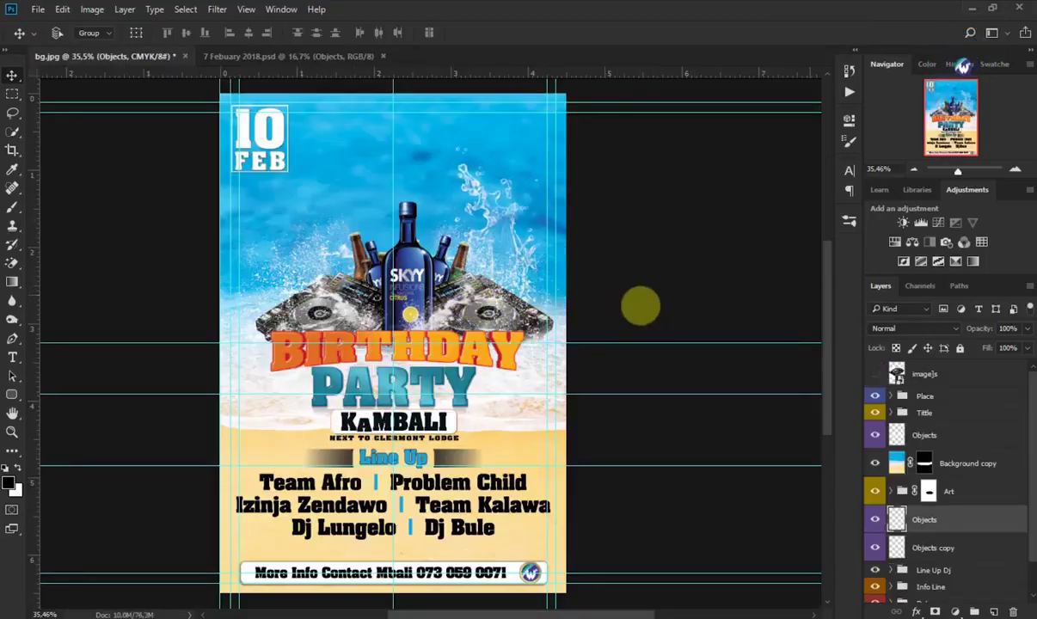
left_click_drag(908, 520, 909, 537)
key("ctrl+t")
left_click_drag(378, 244, 339, 267)
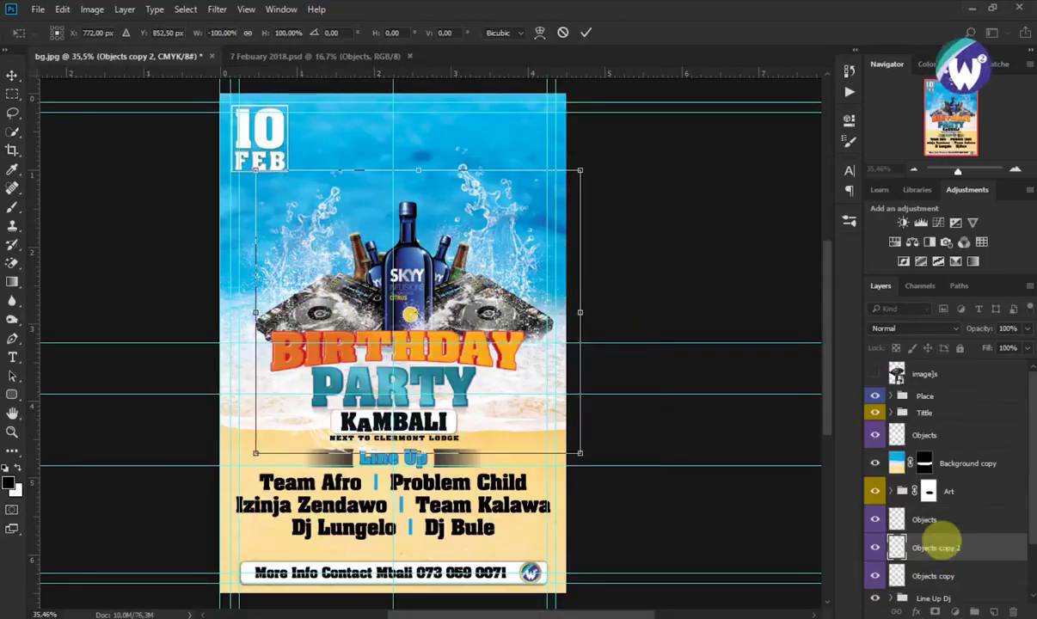
key("Return")
Add more Objects splashes from the February file and change Objects copy 3's blend mode
left_click(925, 519)
key("ctrl+Tab")
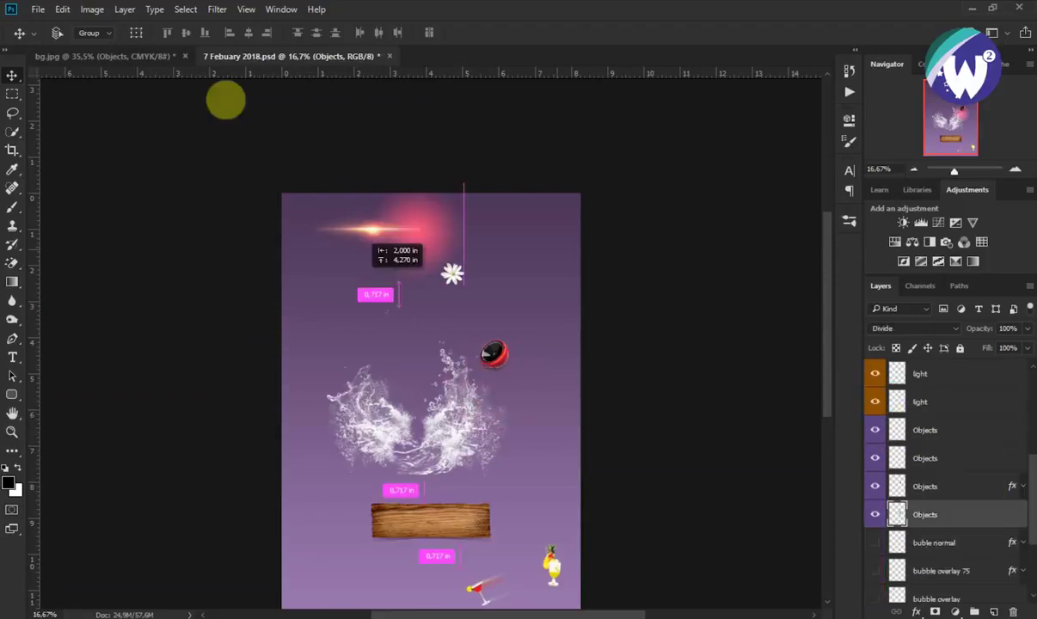
left_click_drag(878, 413, 387, 327)
key("ctrl+t")
left_click_drag(416, 285, 435, 297)
key("Return")
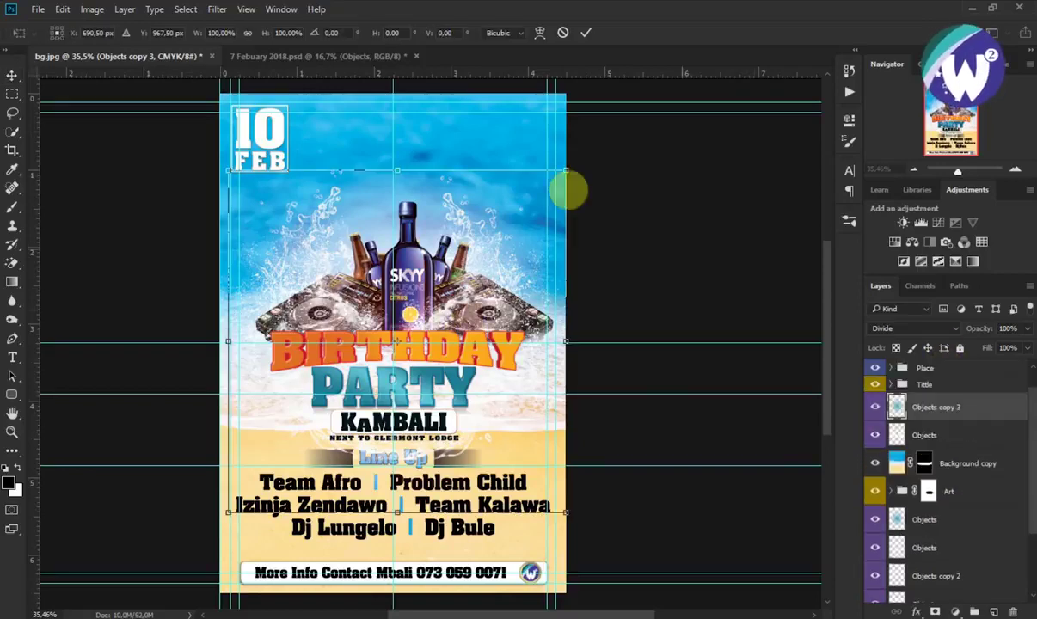
left_click(936, 328)
left_click(903, 489)
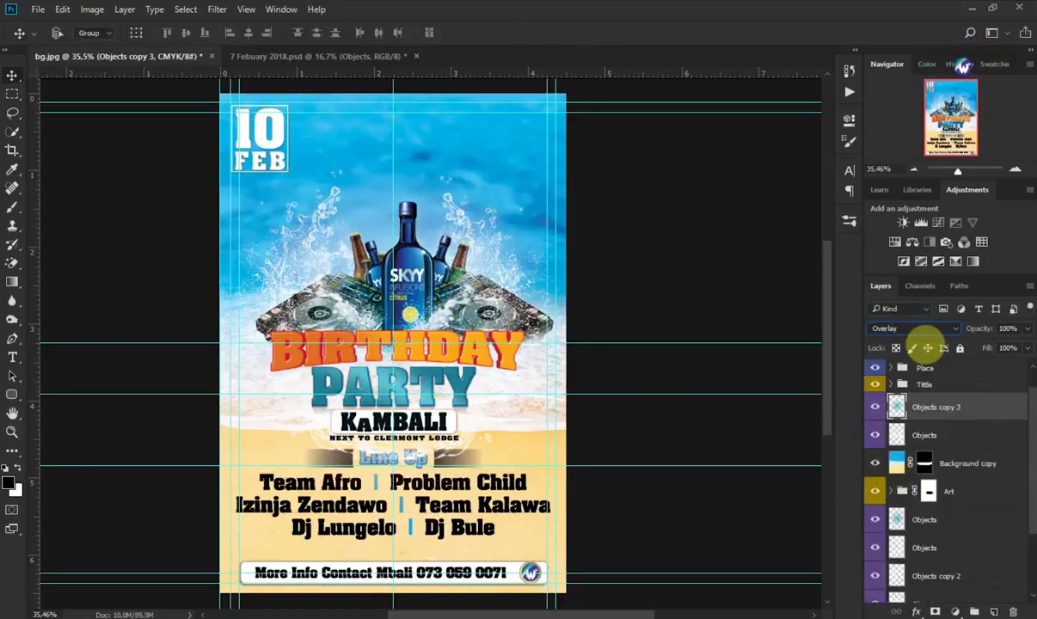
Bring the light glow layer into the flyer and duplicate it to brighten it
key("ctrl+Tab")
left_click(921, 456)
left_click_drag(371, 232, 410, 315)
key("ctrl+j")
Paint on the masks of the Objects, Objects copy and Objects copy 2 splash layers
left_click(924, 543)
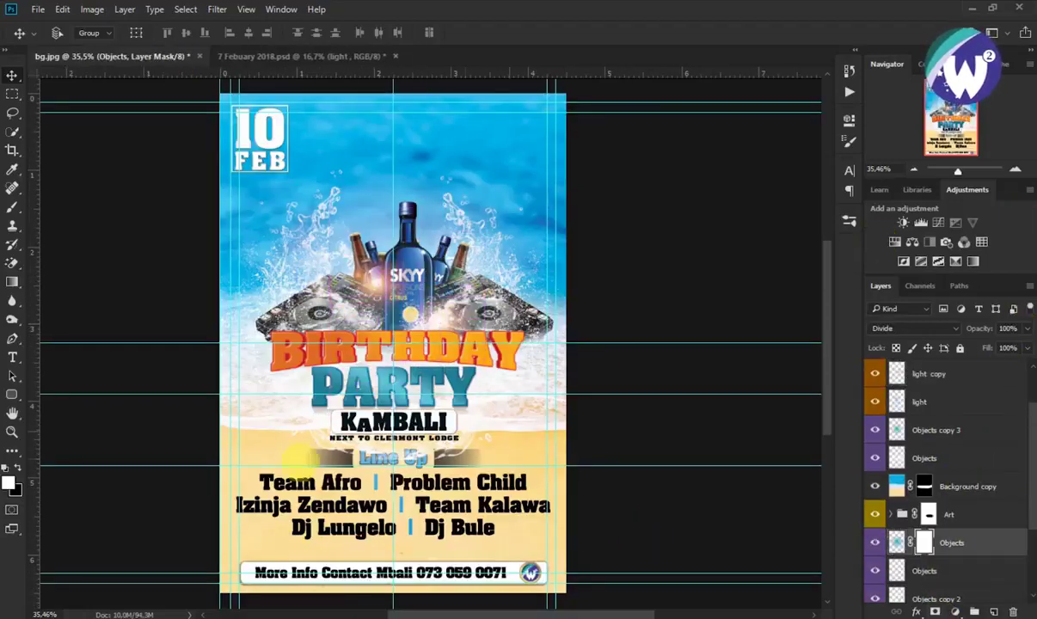
left_click(13, 208)
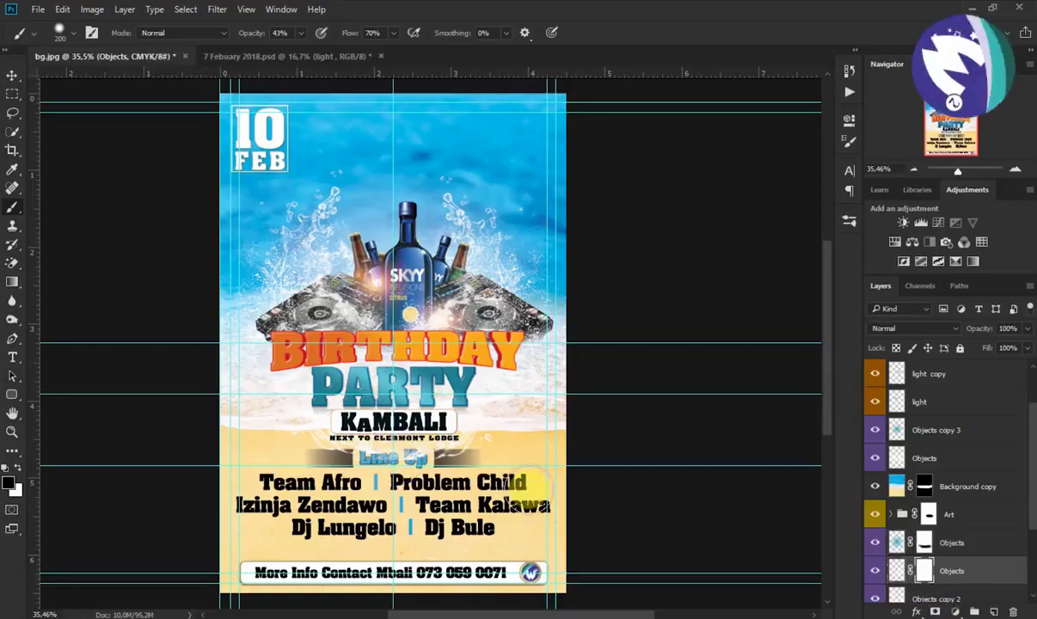
scroll(938, 517, "down", 1)
left_click(924, 543)
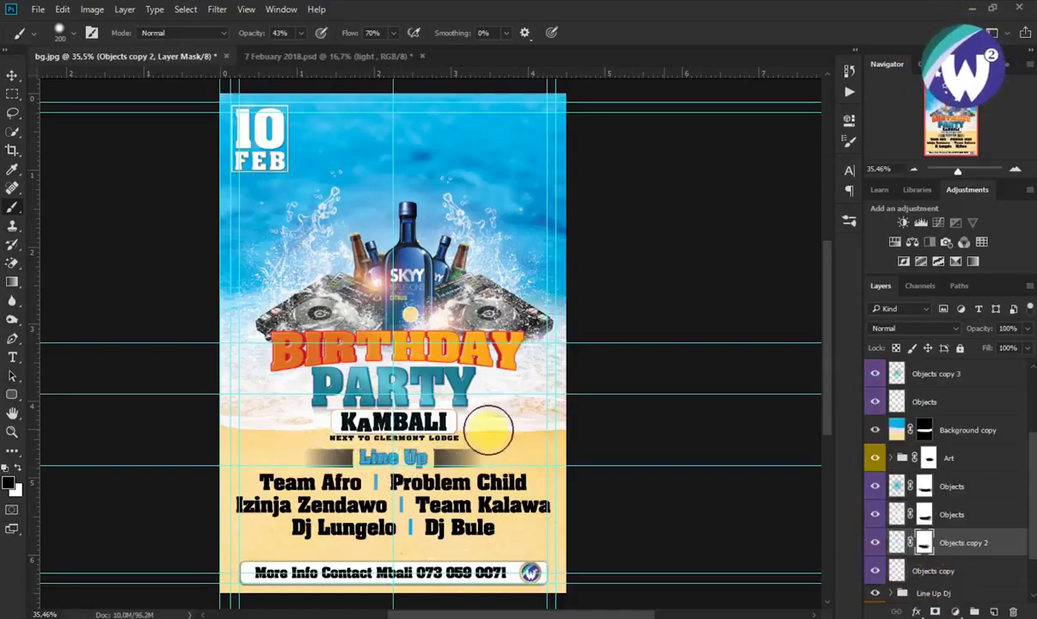
left_click(925, 572)
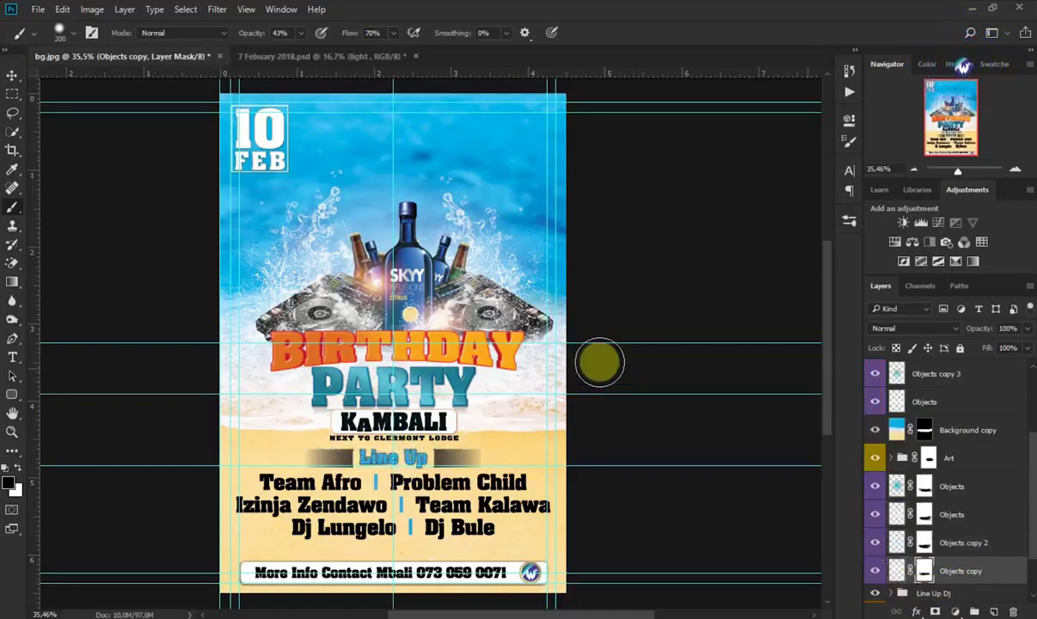
Bring another light glow layer from 7 February 2018.psd and stack it above the Tittle group
left_click(307, 56)
mouse_move(950, 515)
left_mouse_down()
mouse_move(970, 539)
mouse_move(856, 413)
left_mouse_up()
key("v")
mouse_move(973, 425)
left_mouse_down()
mouse_move(952, 379)
mouse_move(954, 409)
left_mouse_up()
mouse_move(401, 334)
left_mouse_down()
mouse_move(430, 334)
mouse_move(461, 396)
left_mouse_up()
Move the light glow down onto KAMBALI and squash it flat
scroll(461, 395, "up", 2)
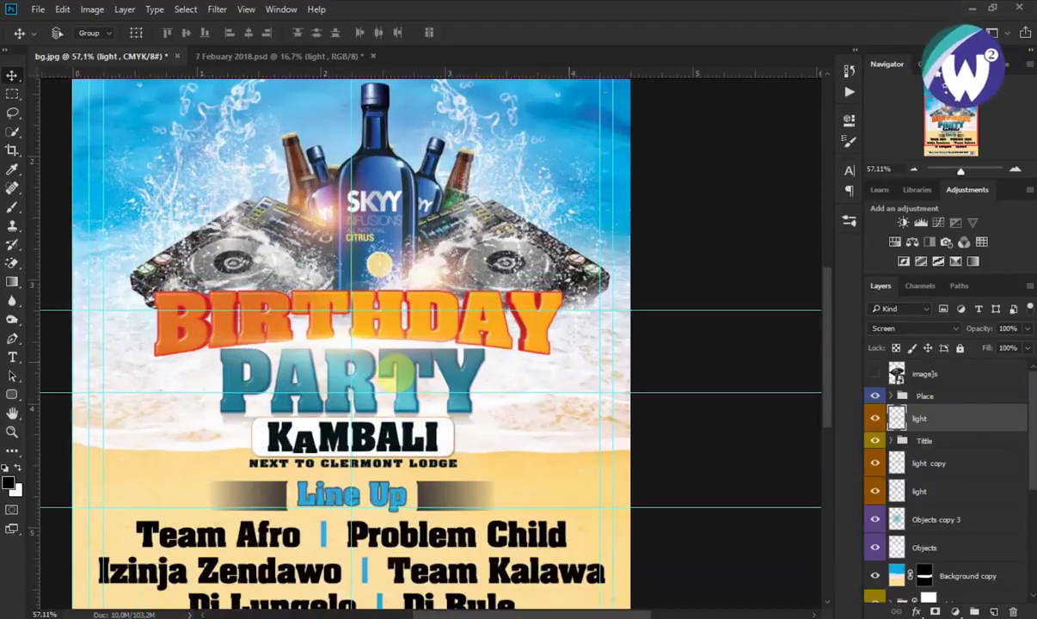
left_click_drag(378, 370, 379, 426)
key("ctrl+t")
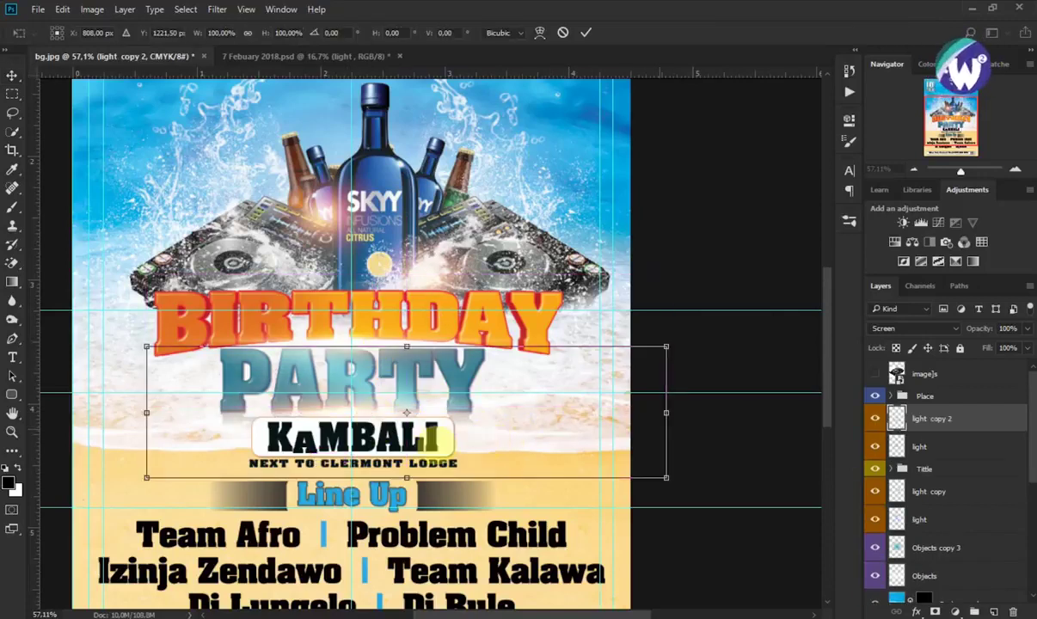
left_click_drag(406, 347, 406, 380)
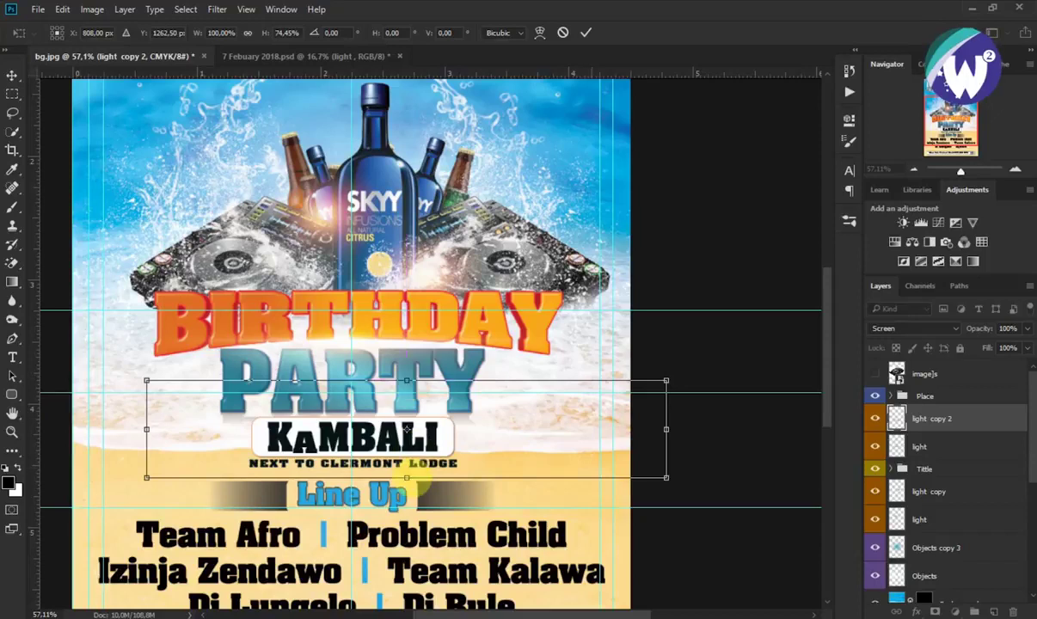
mouse_move(407, 477)
left_mouse_down()
mouse_move(407, 444)
mouse_move(386, 421)
left_mouse_up()
key("Return")
Flatten a glow over BIRTHDAY and place a duplicate glow copy over PARTY
left_click(920, 446)
key("ctrl+t")
mouse_move(418, 278)
left_mouse_down()
mouse_move(419, 323)
mouse_move(379, 327)
left_mouse_up()
key("Return")
scroll(379, 327, "up", 2)
key("ctrl+j")
key("ctrl+t")
left_click_drag(477, 325, 471, 370)
scroll(471, 370, "down", 4)
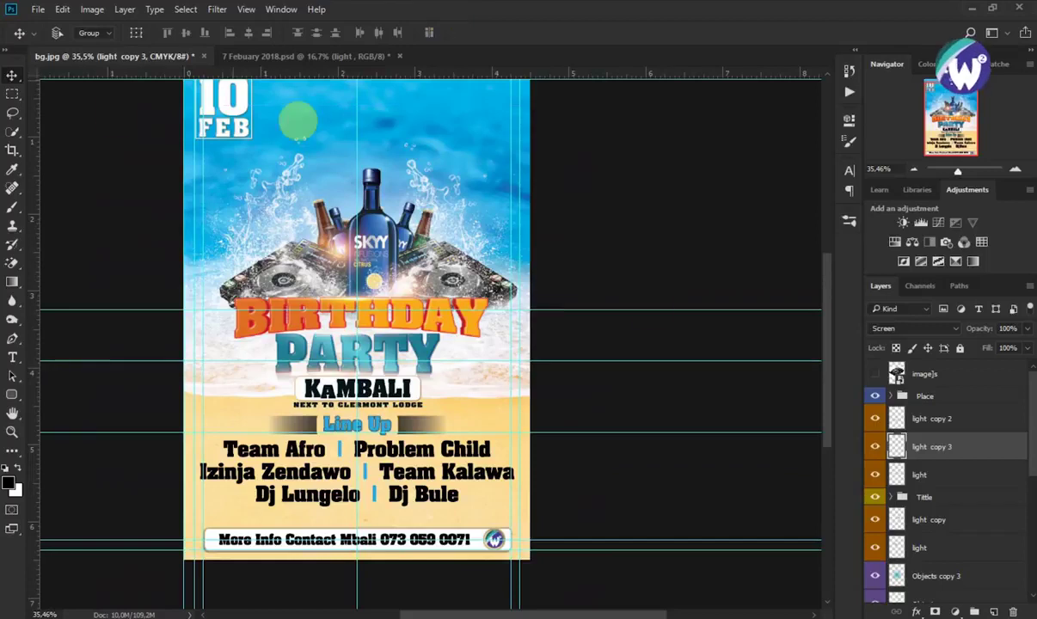
key("Return")
Add a white 09:00 KUZE KUSE text layer at the top of the flyer
left_click(12, 357)
left_click(450, 159)
left_click(550, 33)
key("Return")
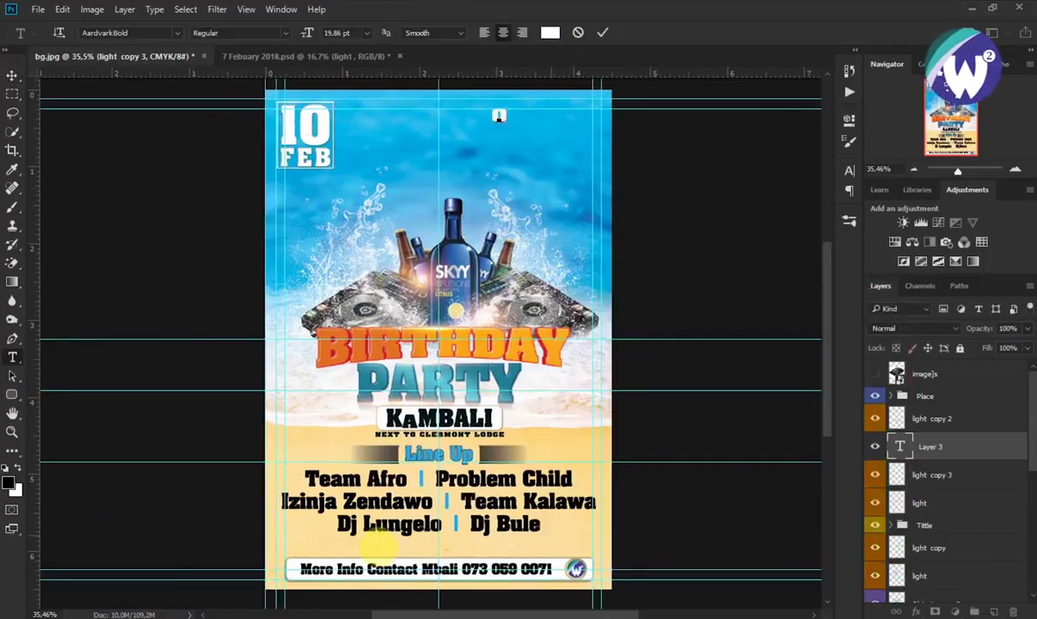
type("09:00")
type("KUZE KUSE")
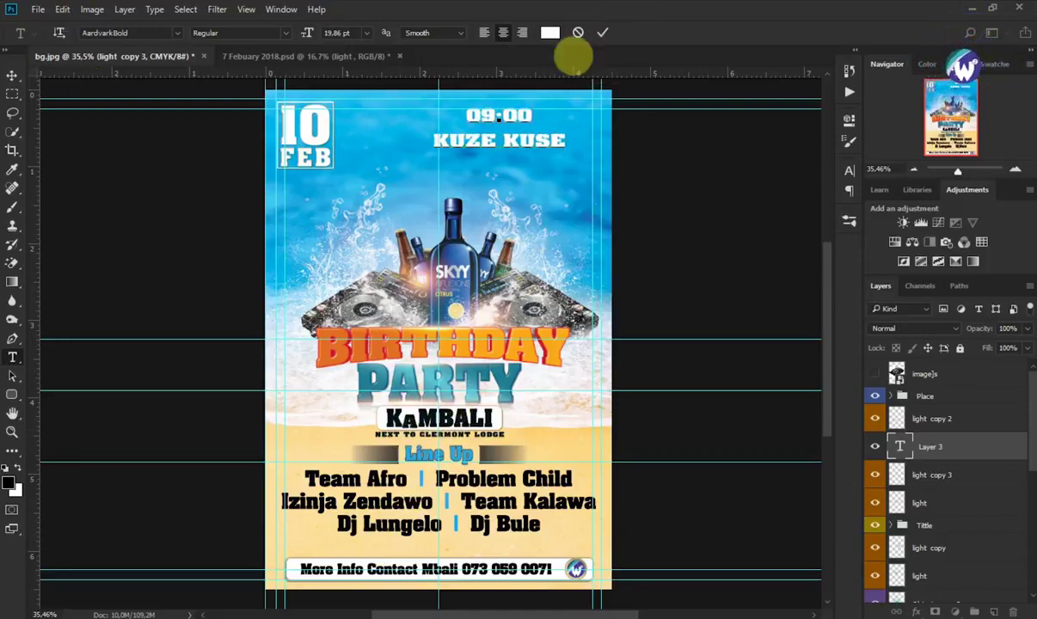
left_click(602, 32)
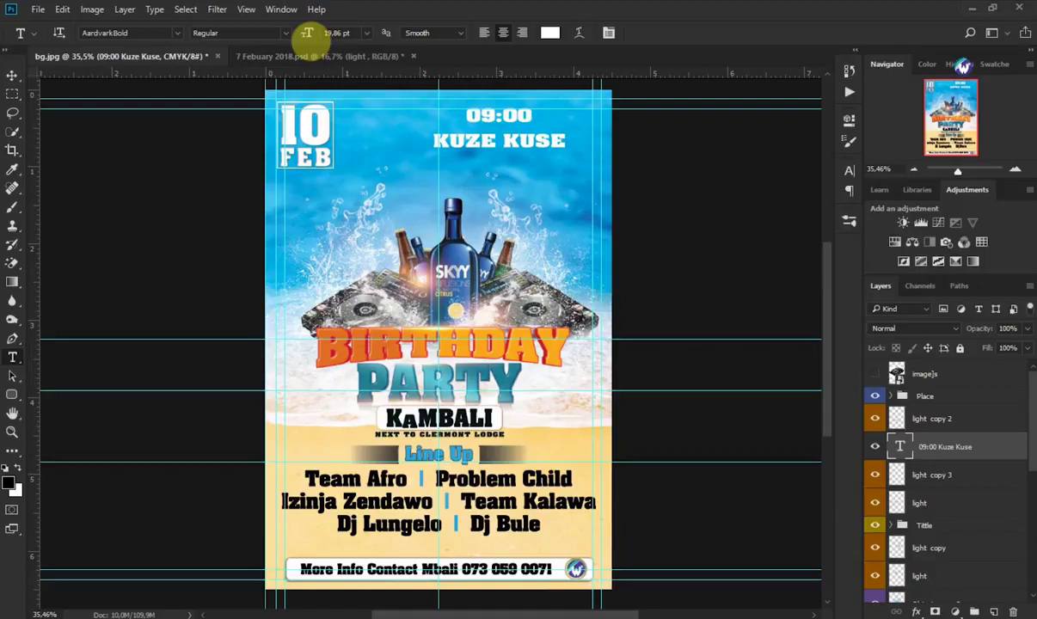
Set KUZE KUSE to 14.86 pt and reduce the line spacing under 09:00
scroll(487, 146, "up", 3)
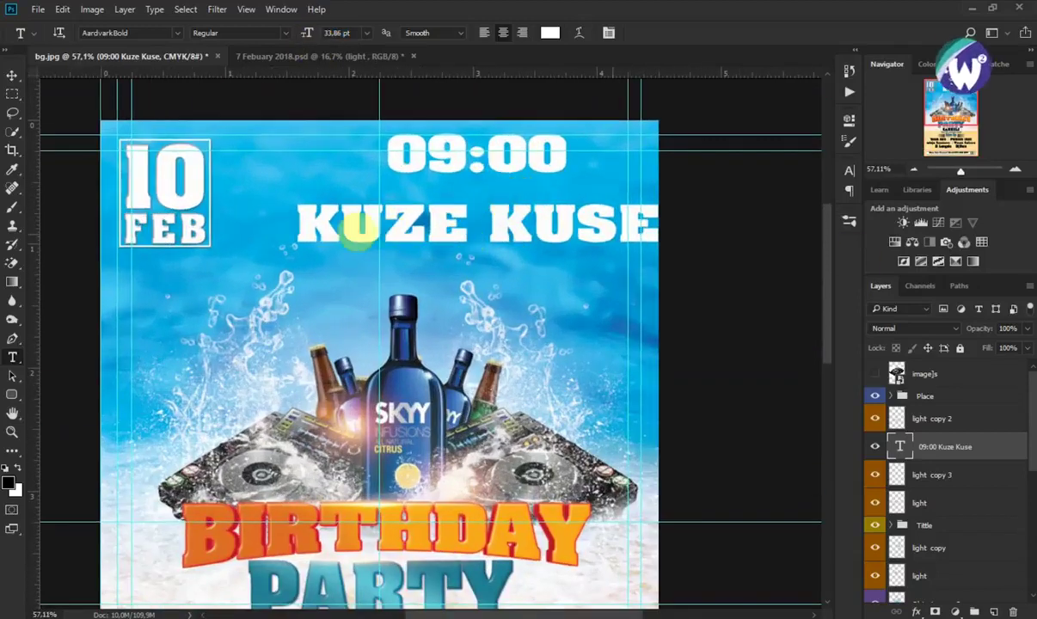
left_click_drag(308, 228, 666, 227)
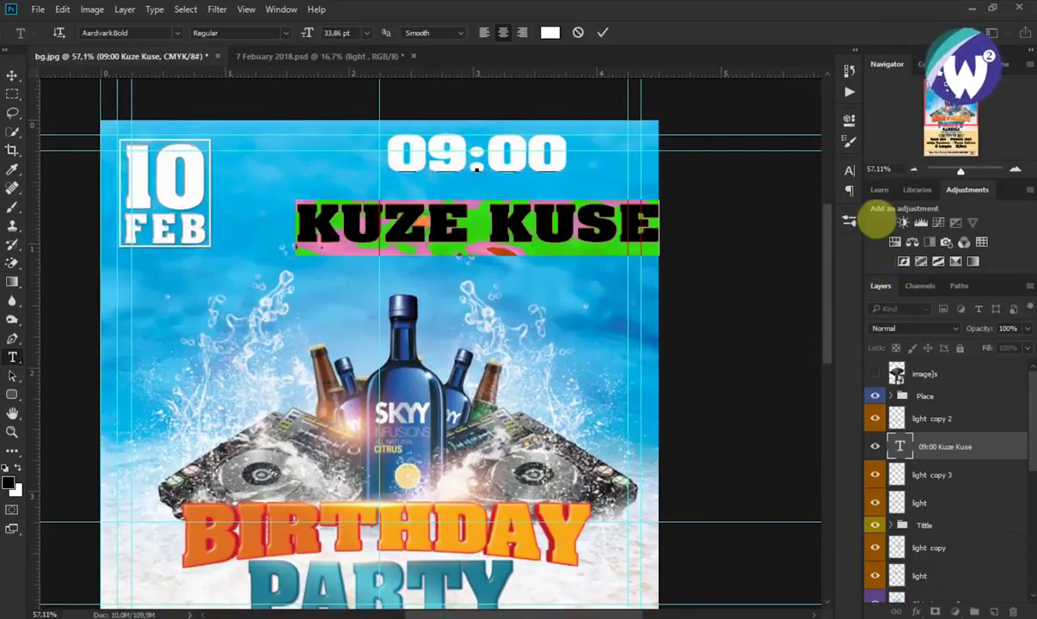
left_click(849, 170)
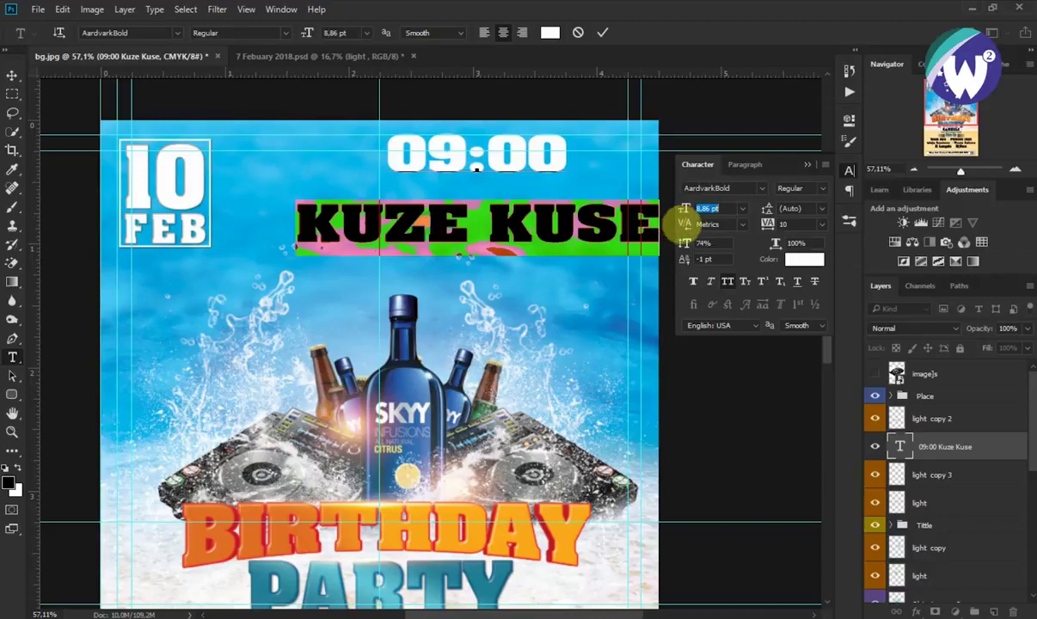
key("Return")
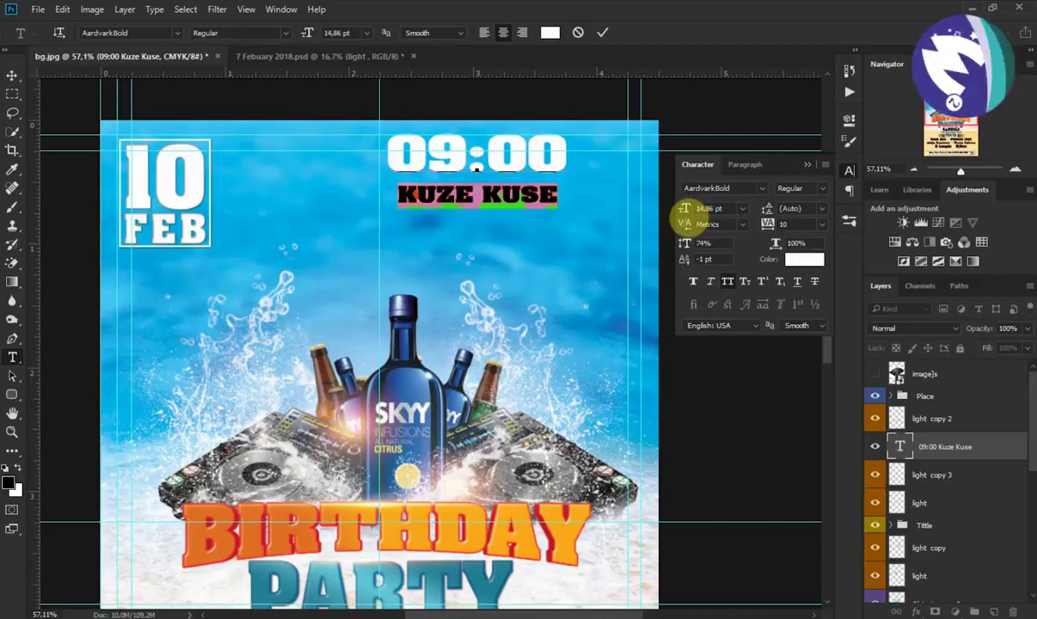
left_click_drag(683, 216, 774, 231)
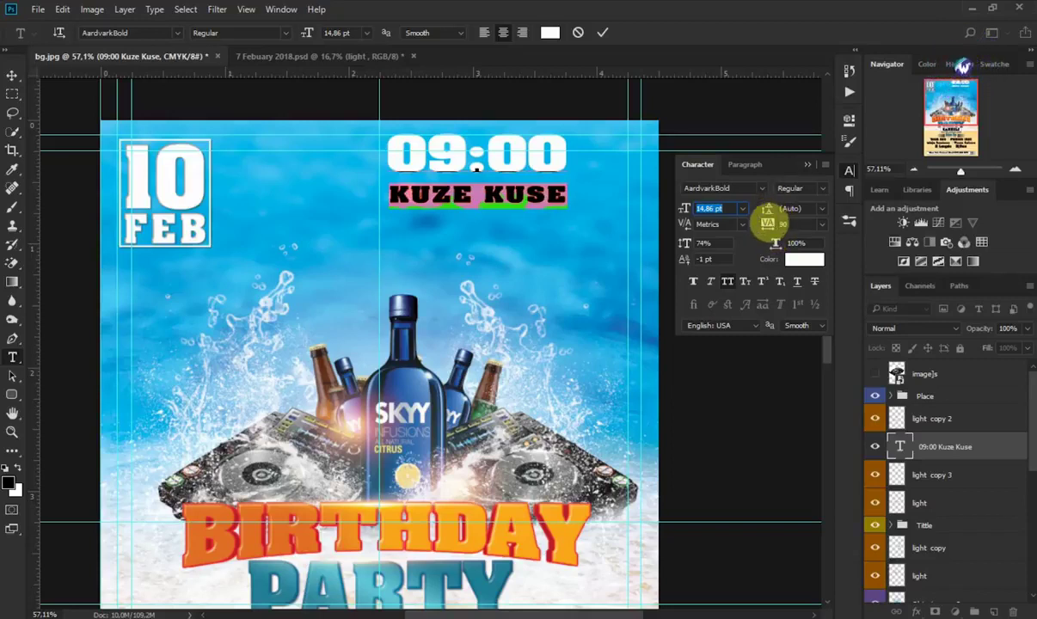
left_click_drag(768, 221, 768, 222)
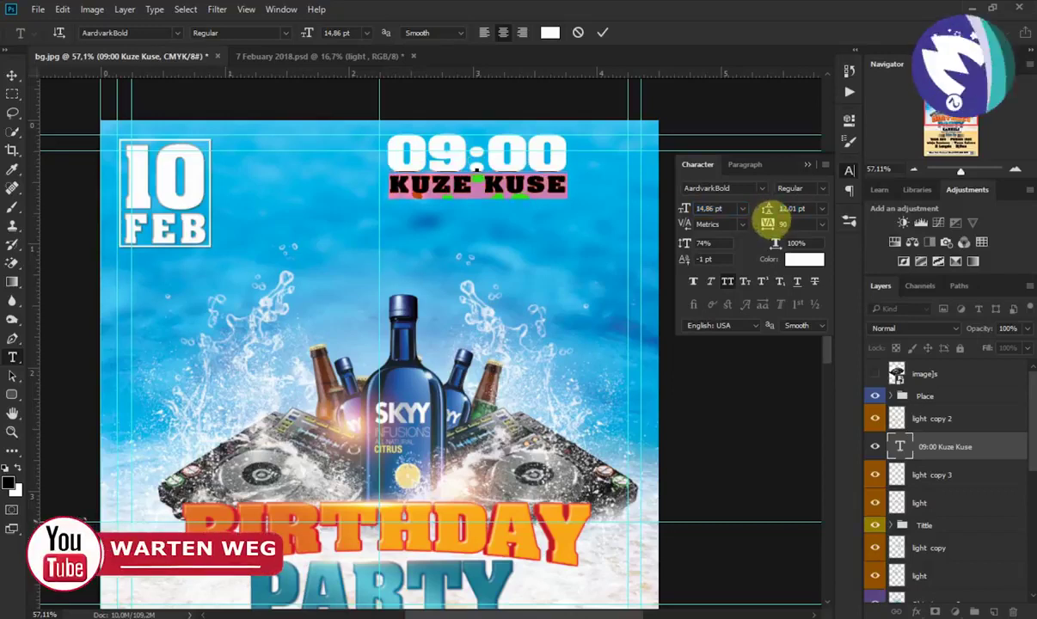
left_click(603, 33)
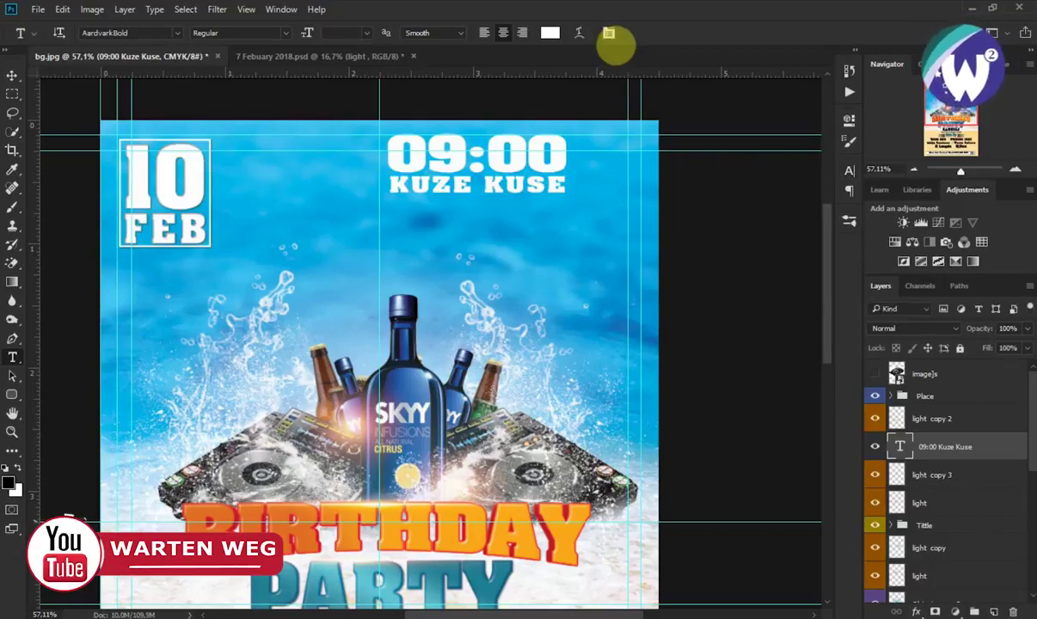
Scale the 09:00 KUZE KUSE text block down slightly
key("ctrl+t")
left_click_drag(391, 135, 402, 137)
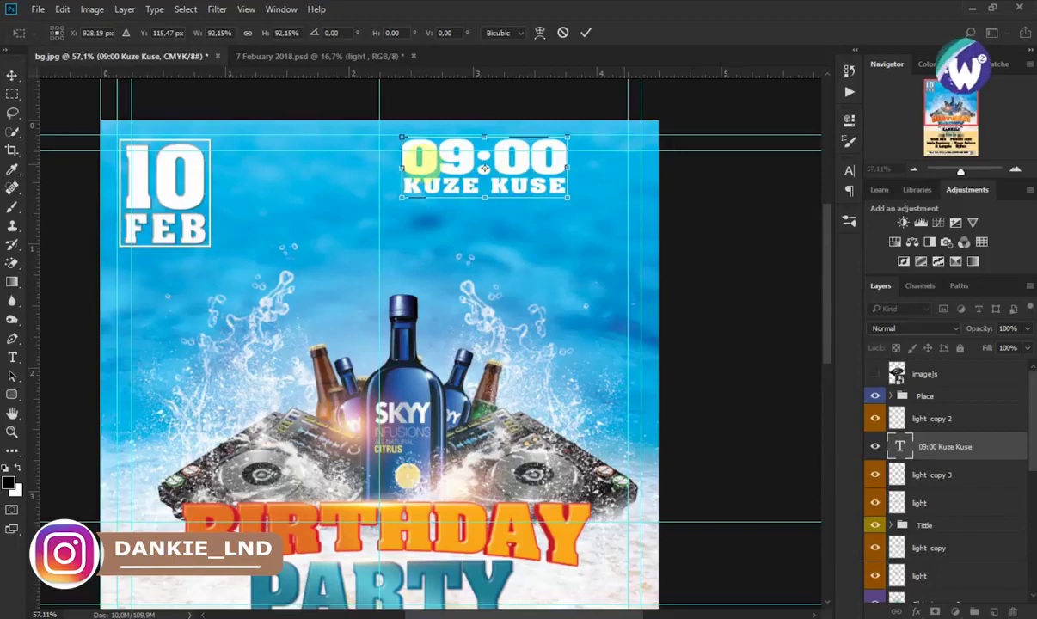
left_click_drag(401, 137, 410, 141)
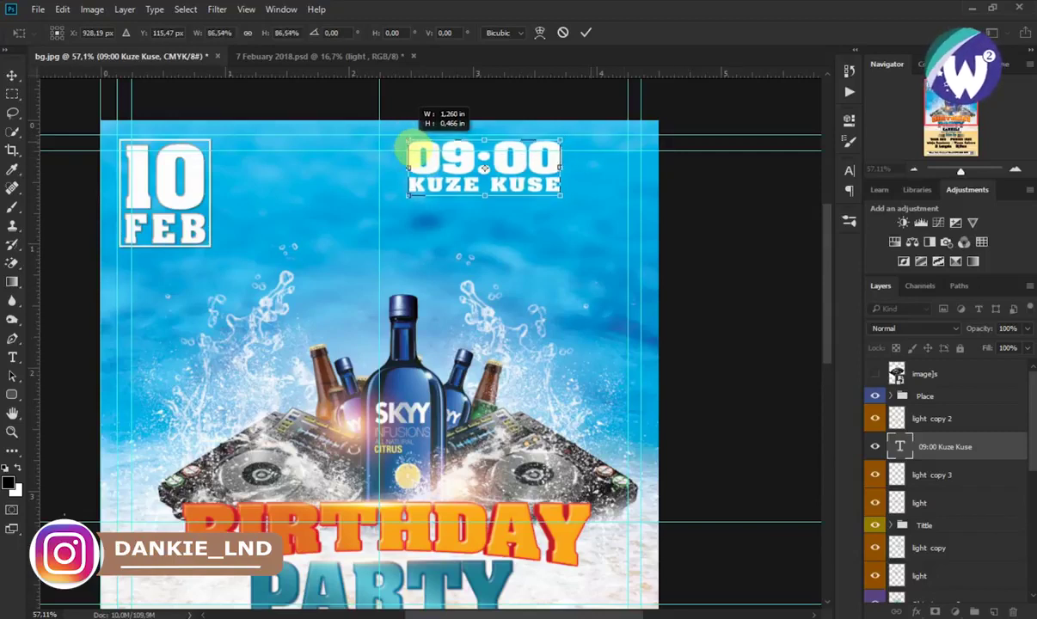
left_click(586, 33)
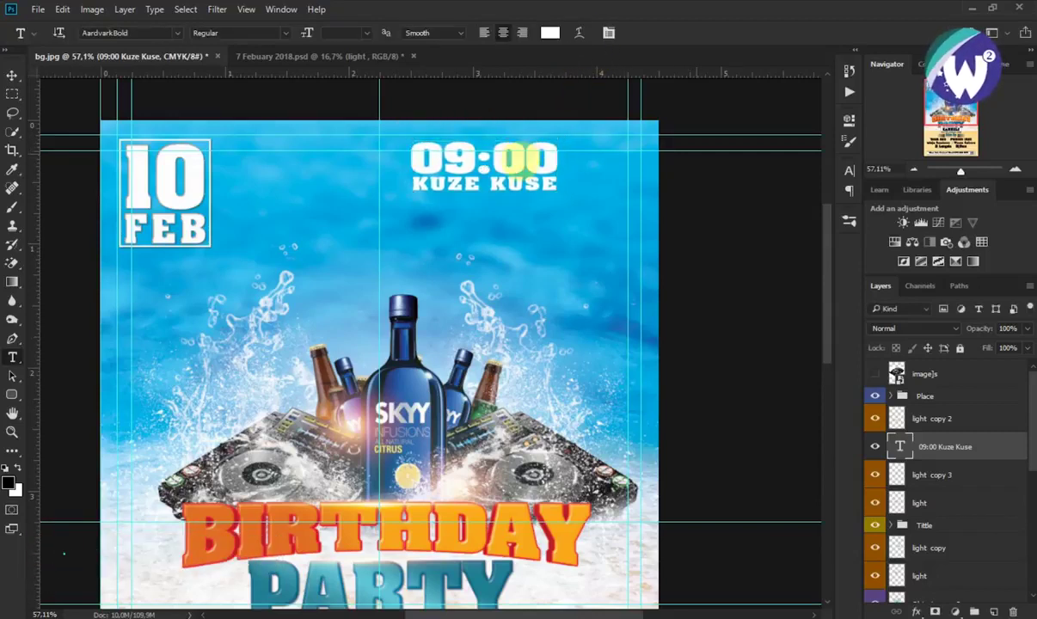
left_click(12, 76)
Move the time text right and lower, then marquee-select a band just above 09:00
left_click_drag(542, 166, 621, 161)
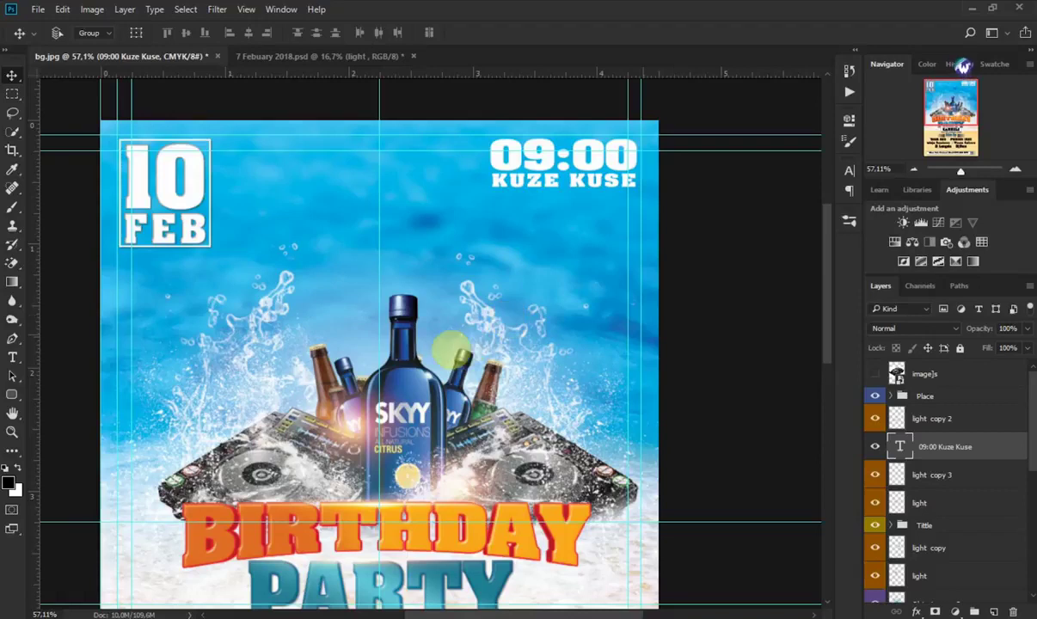
scroll(458, 362, "down", 3)
scroll(449, 347, "up", 1)
scroll(452, 327, "up", 1)
scroll(462, 264, "up", 1)
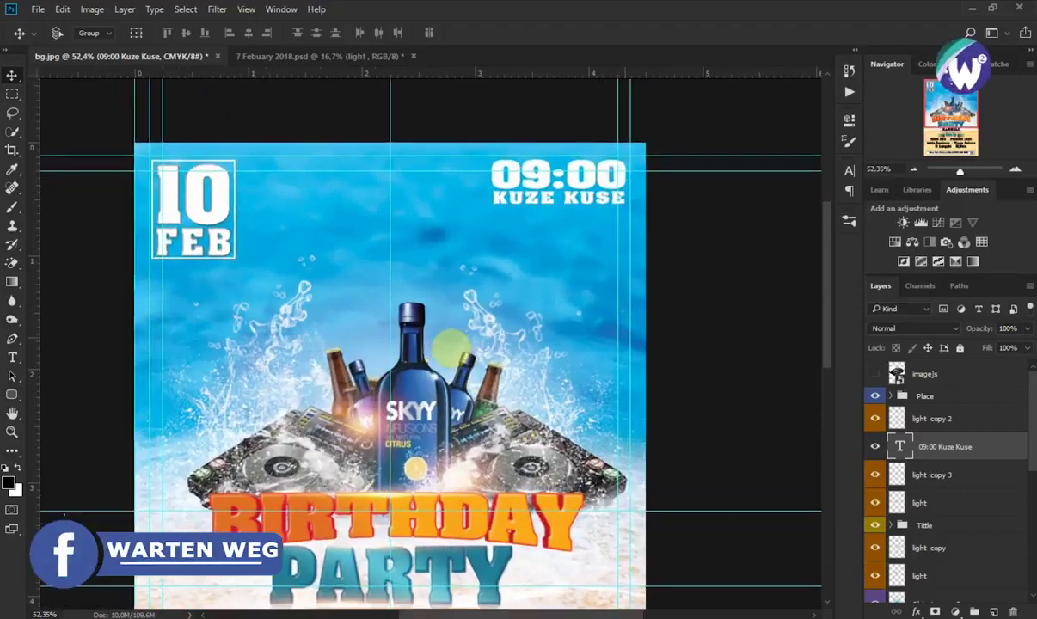
scroll(463, 286, "up", 1)
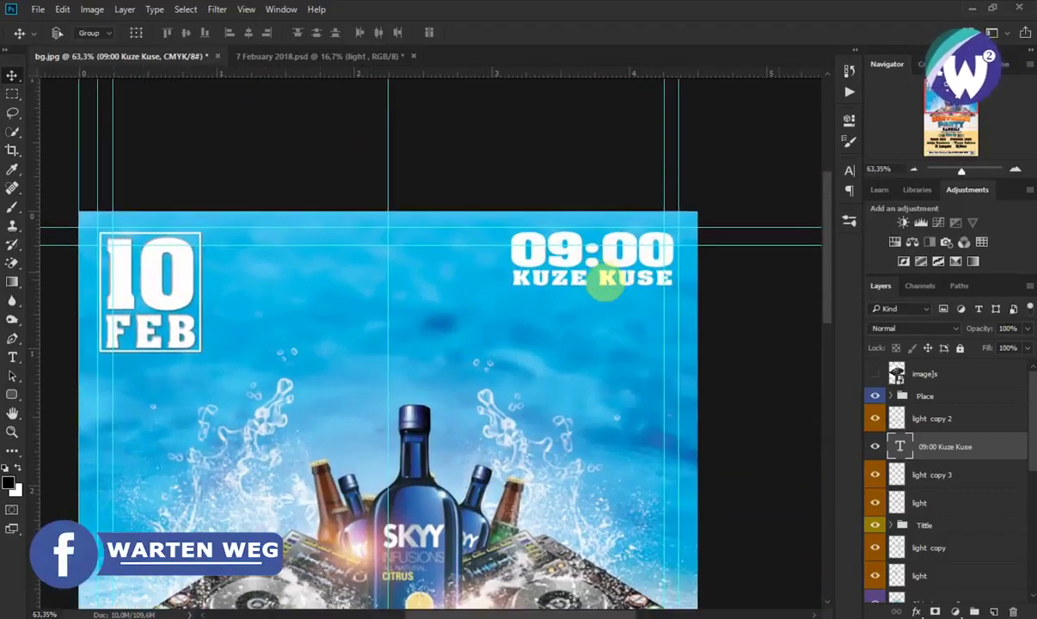
left_click_drag(602, 297, 605, 338)
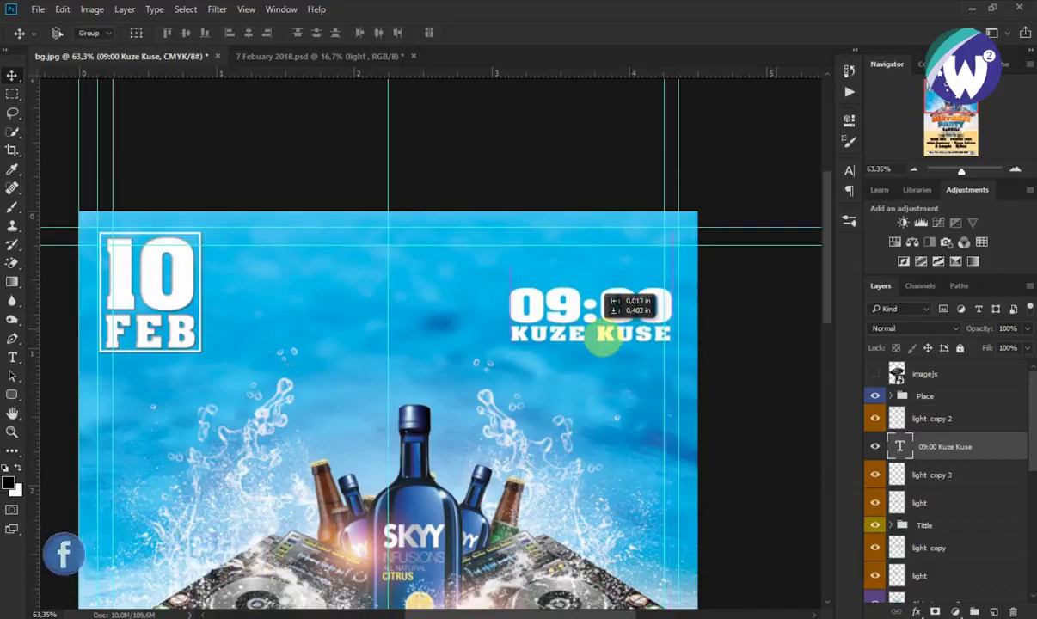
left_click(12, 94)
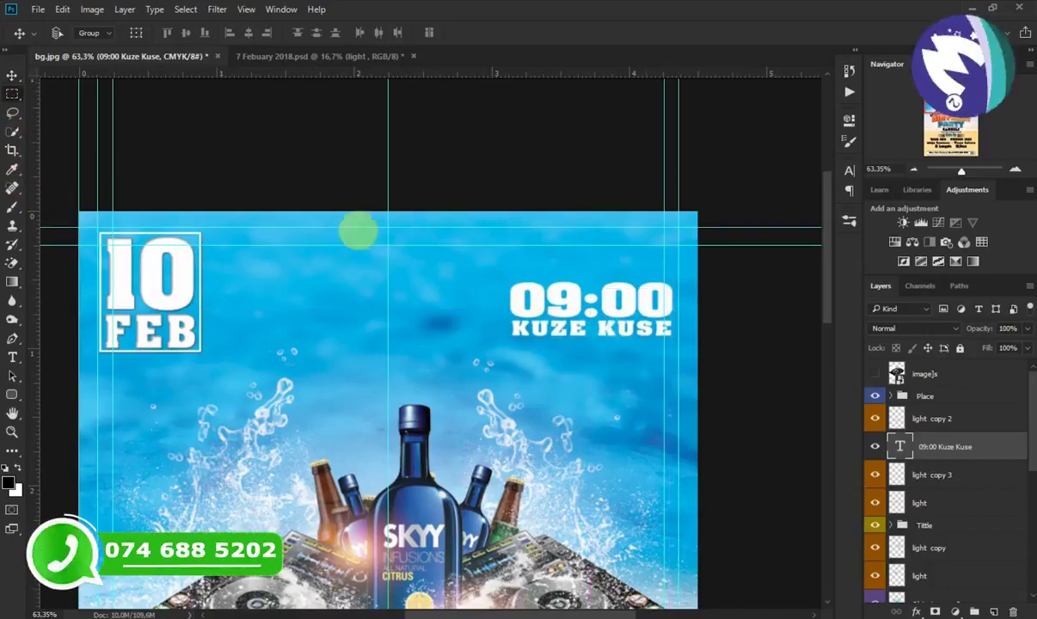
mouse_move(508, 266)
left_mouse_down()
mouse_move(677, 275)
mouse_move(673, 295)
left_mouse_up()
Fill the selected band white on a new Layer 3 and group it as Group 2
scroll(624, 293, "up", 3)
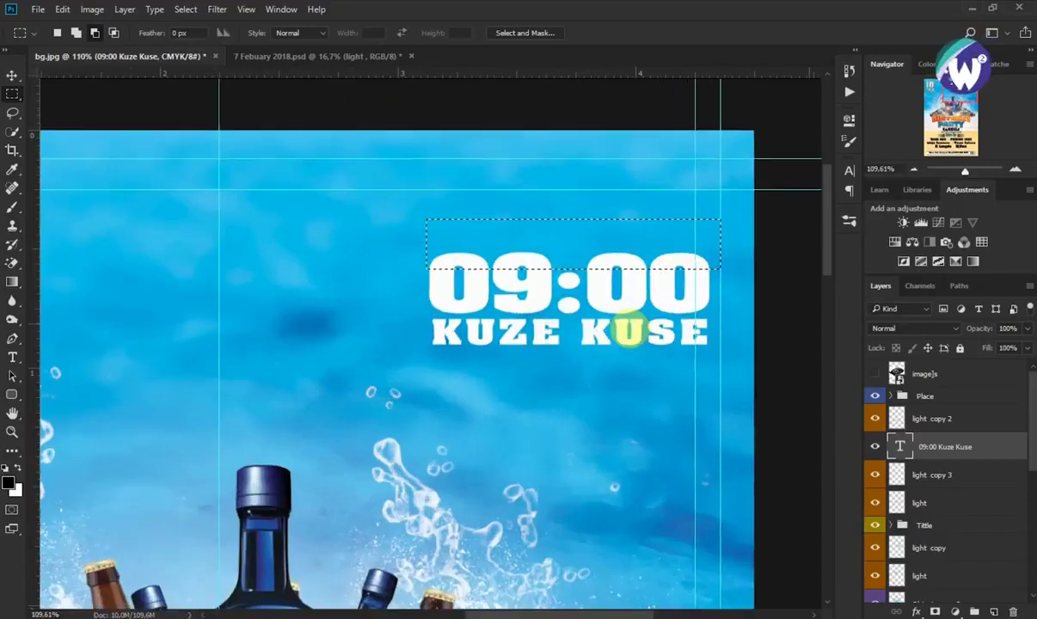
left_click(993, 611)
left_click_drag(13, 283, 60, 308)
left_click(62, 301)
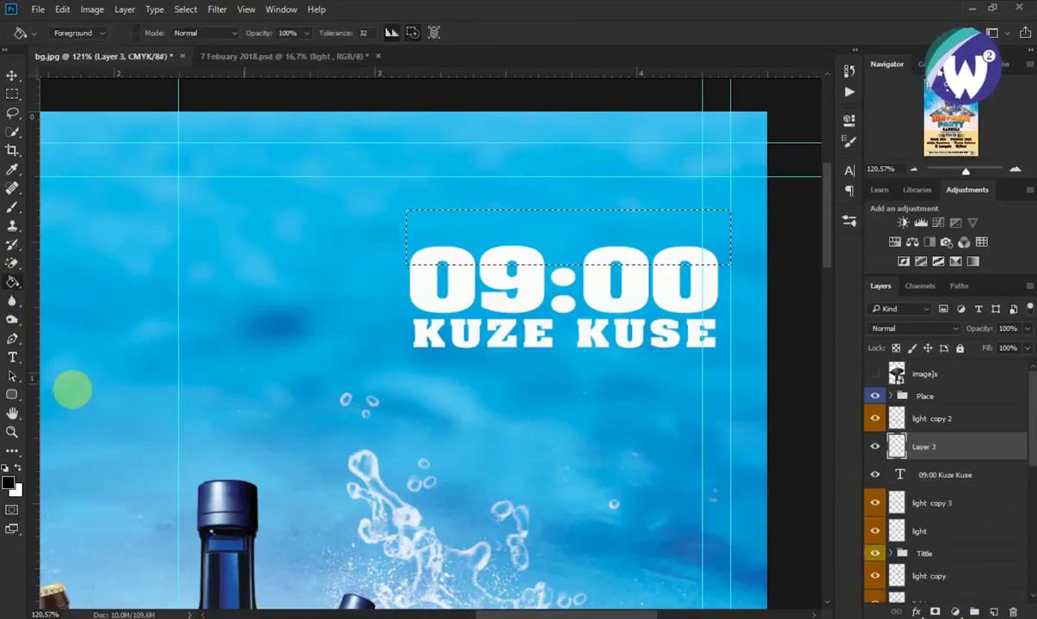
key("x")
left_click(496, 252)
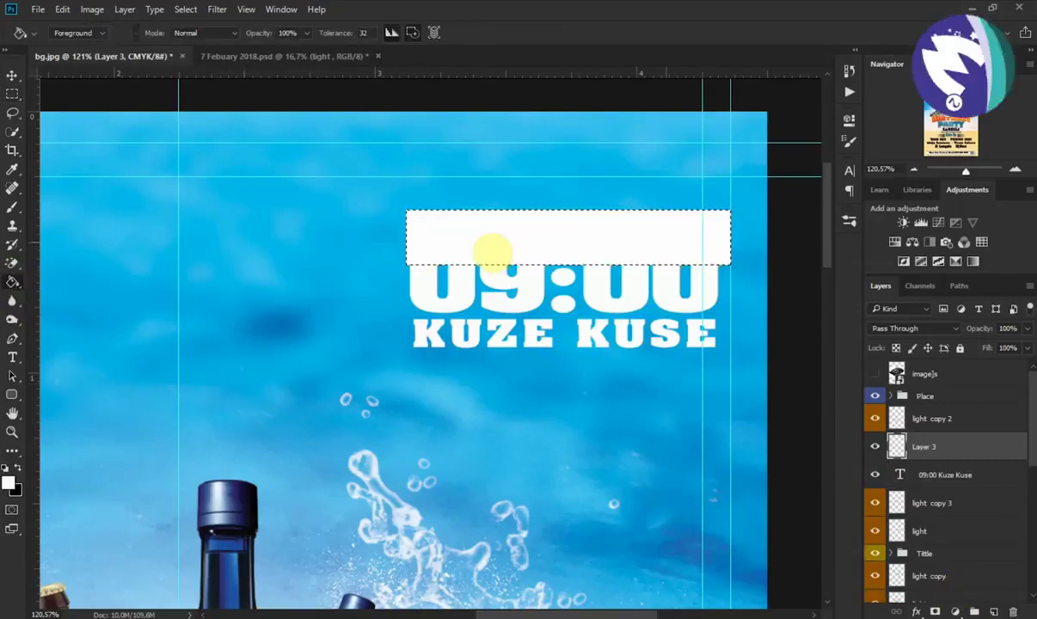
key("ctrl+g")
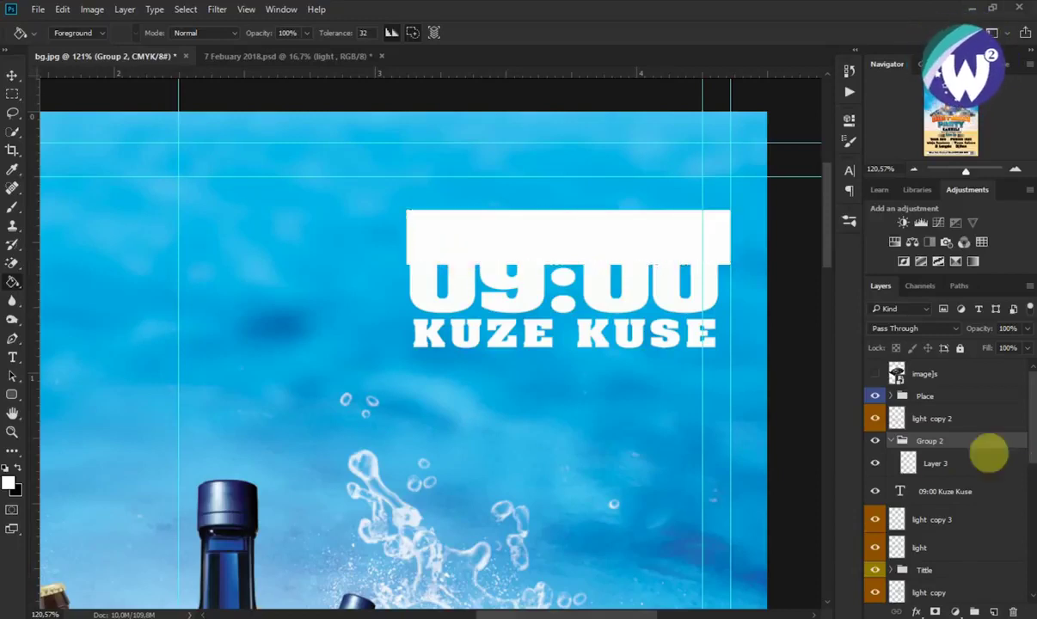
Resize the white bar and move it up directly above the 09:00 text
key("ctrl+t")
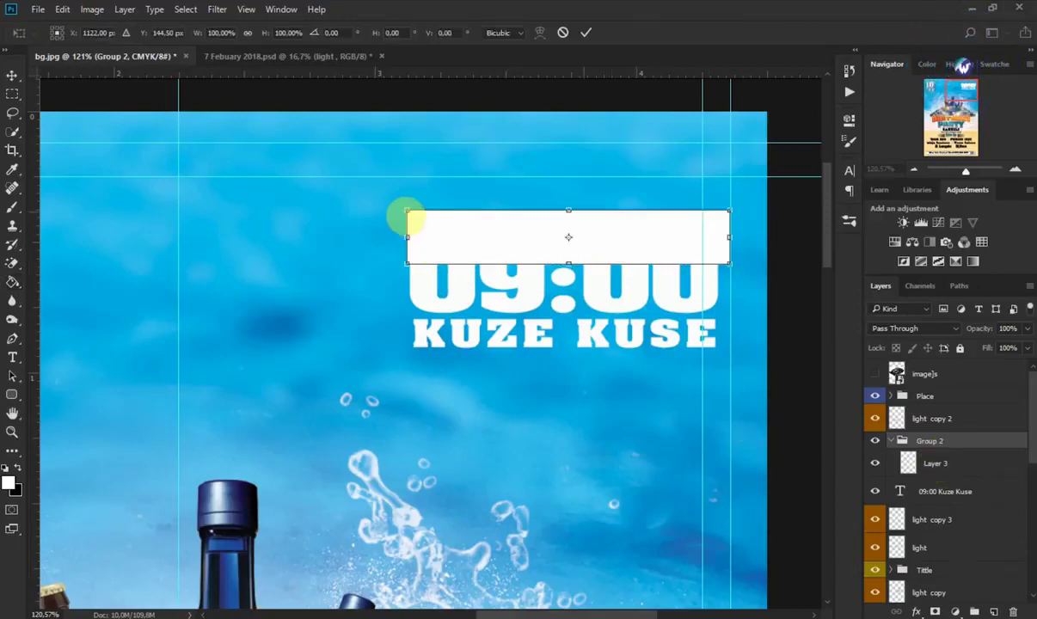
left_click_drag(408, 212, 415, 213)
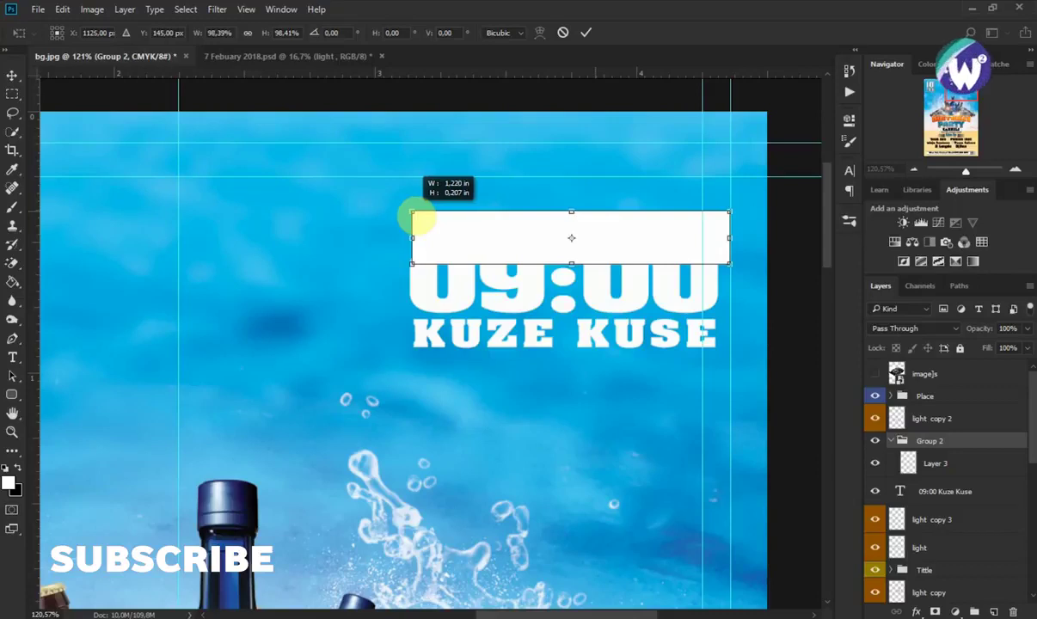
left_click_drag(731, 264, 718, 263)
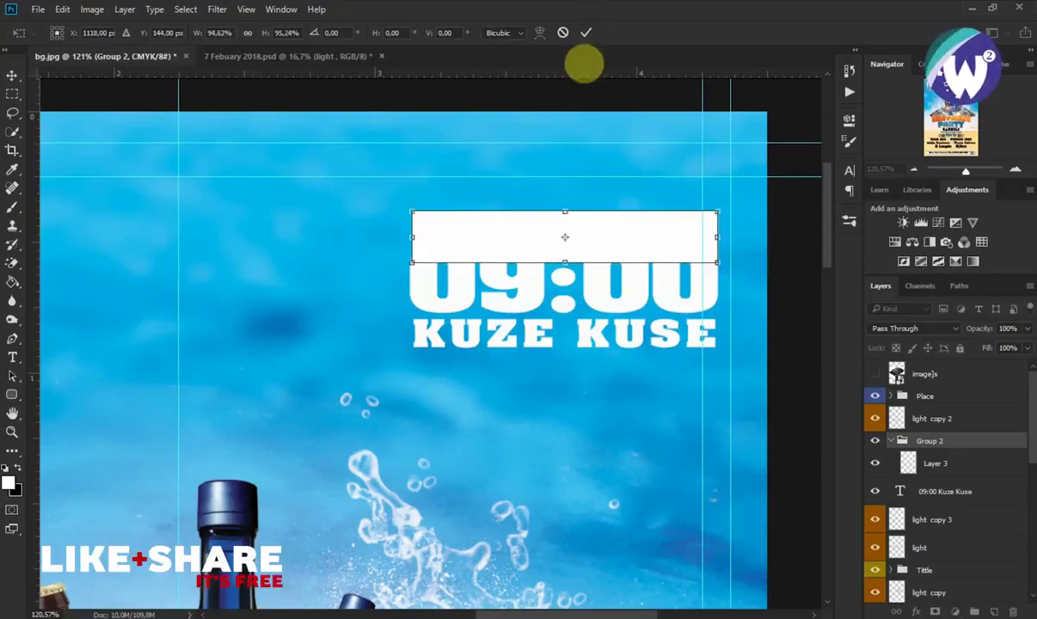
left_click_drag(565, 237, 565, 210)
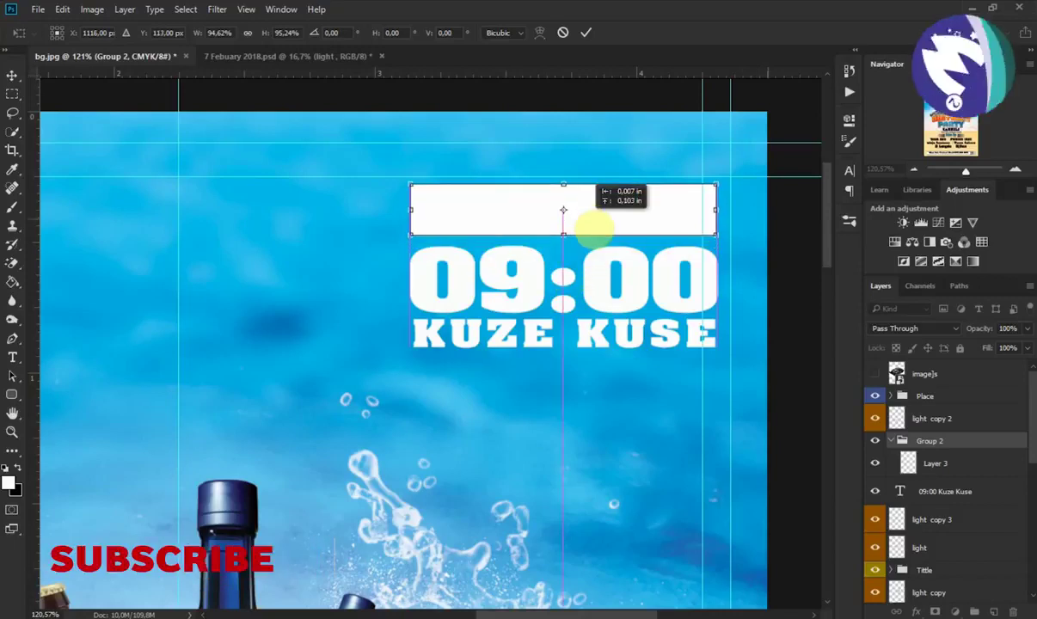
left_click(586, 32)
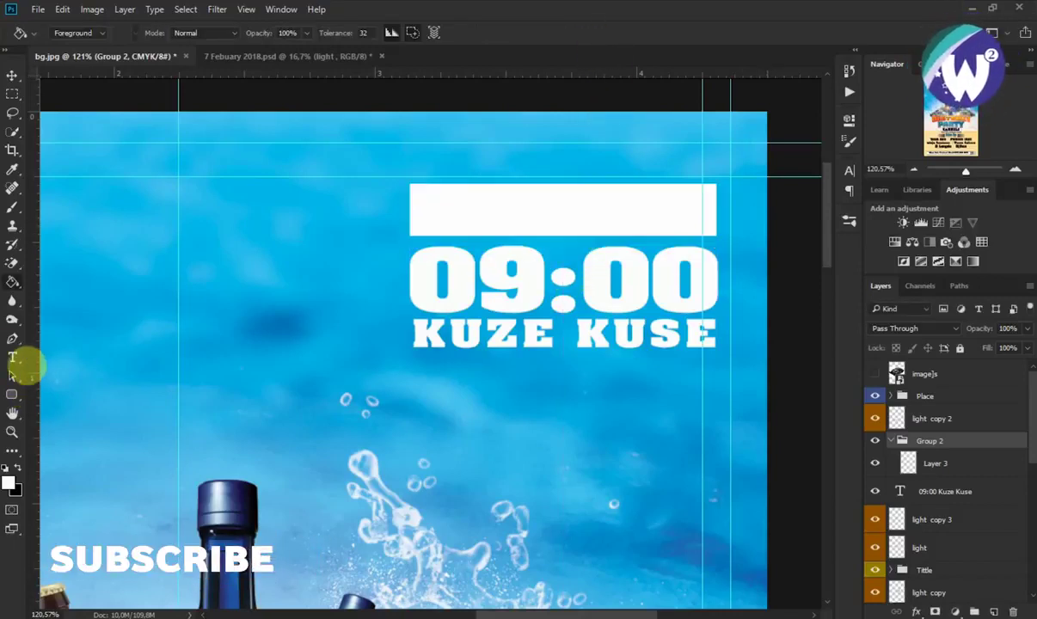
left_click(12, 357)
Type black FREE ENTRY text on the band with letter spacing 0
left_click(439, 215)
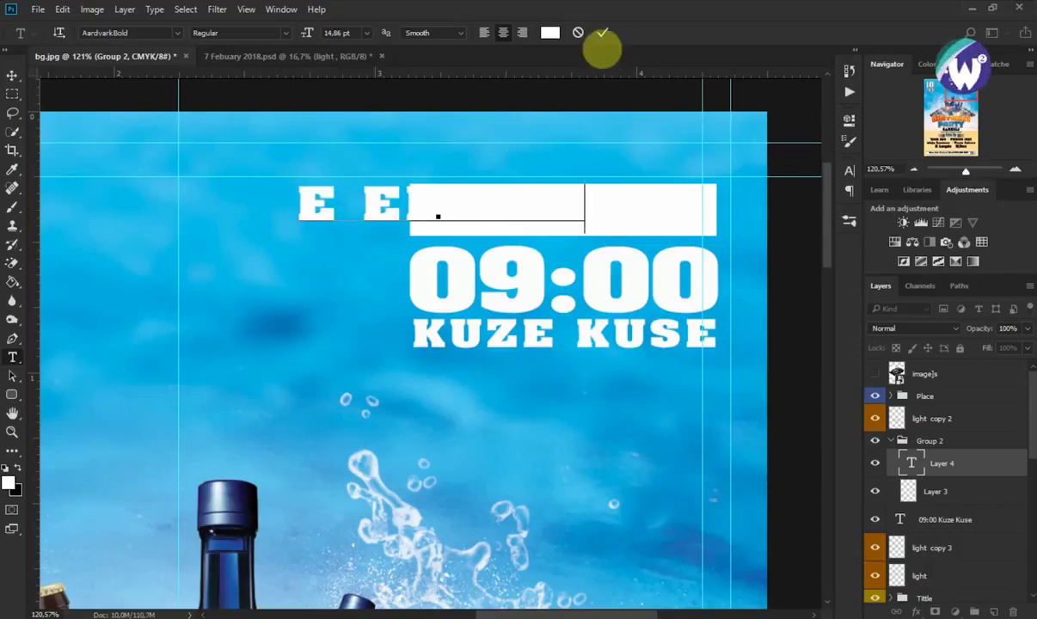
left_click(603, 33)
left_click(850, 170)
left_click(821, 224)
left_click(813, 343)
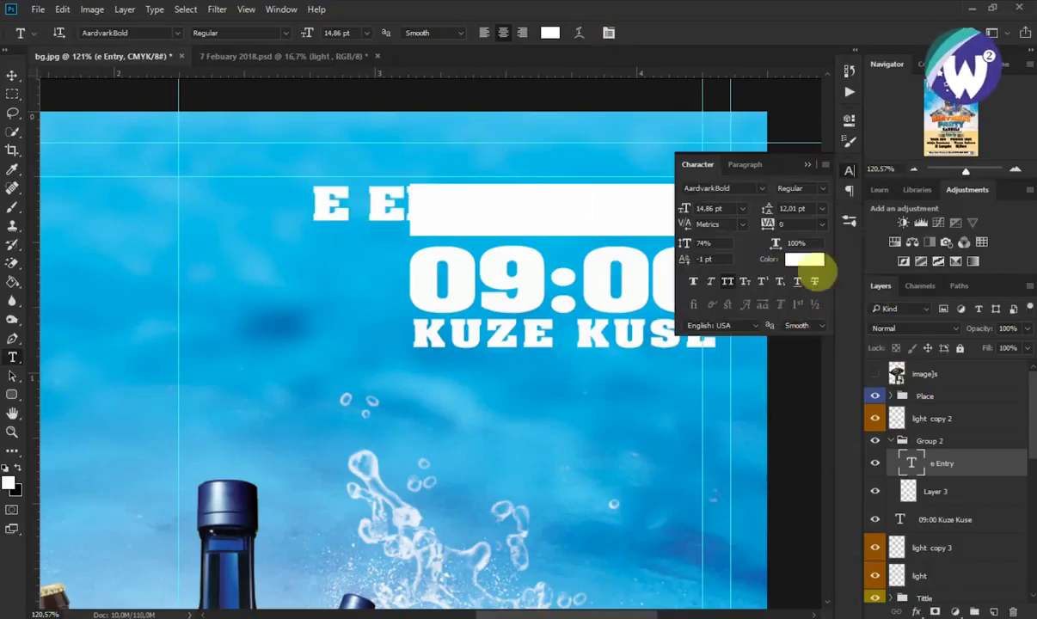
left_click(805, 259)
left_click(856, 324)
left_click(353, 206)
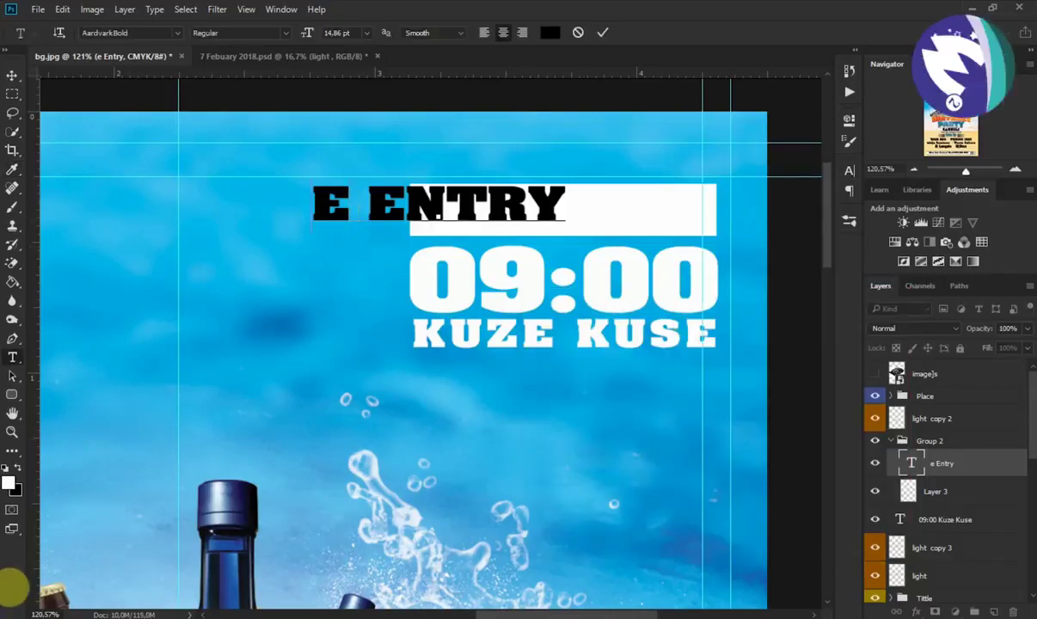
type("Fre")
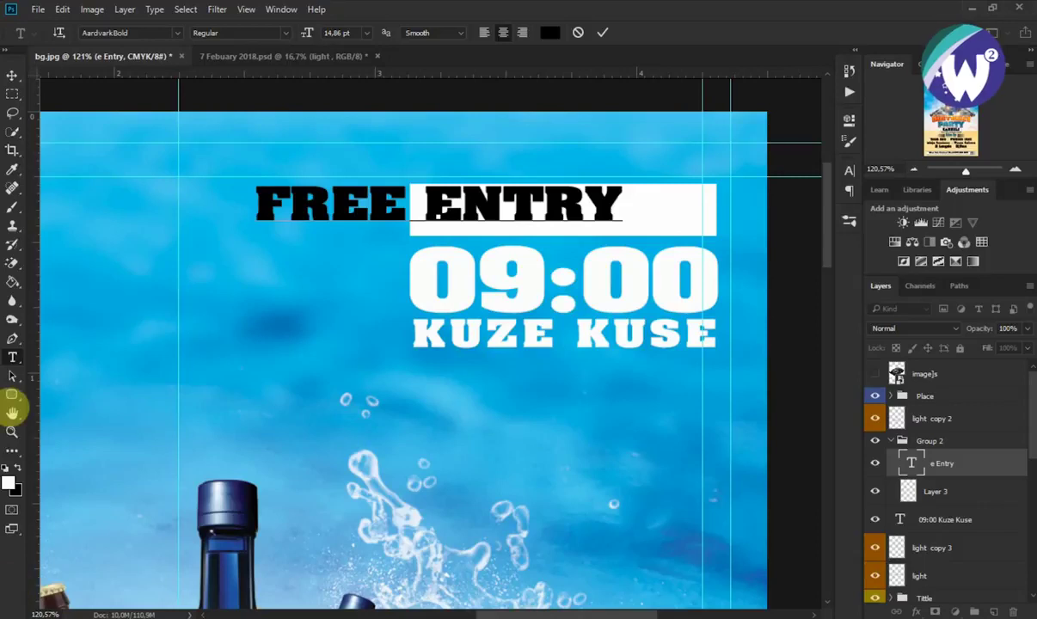
left_click(603, 32)
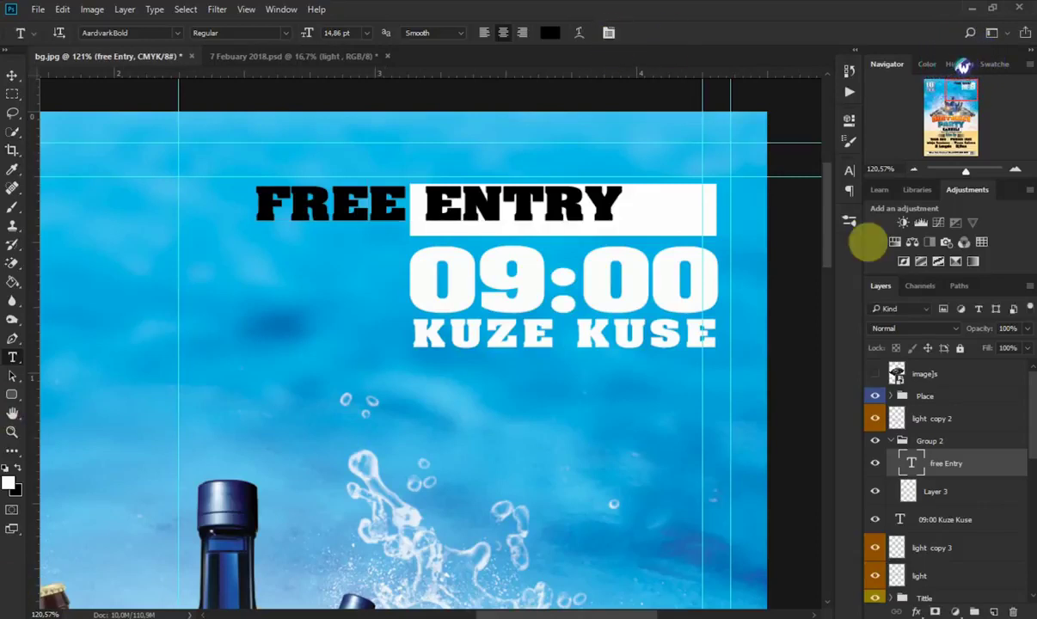
Adjust FREE ENTRY tracking, move it onto the white bar and shrink it to 11.86 pt
left_click(849, 171)
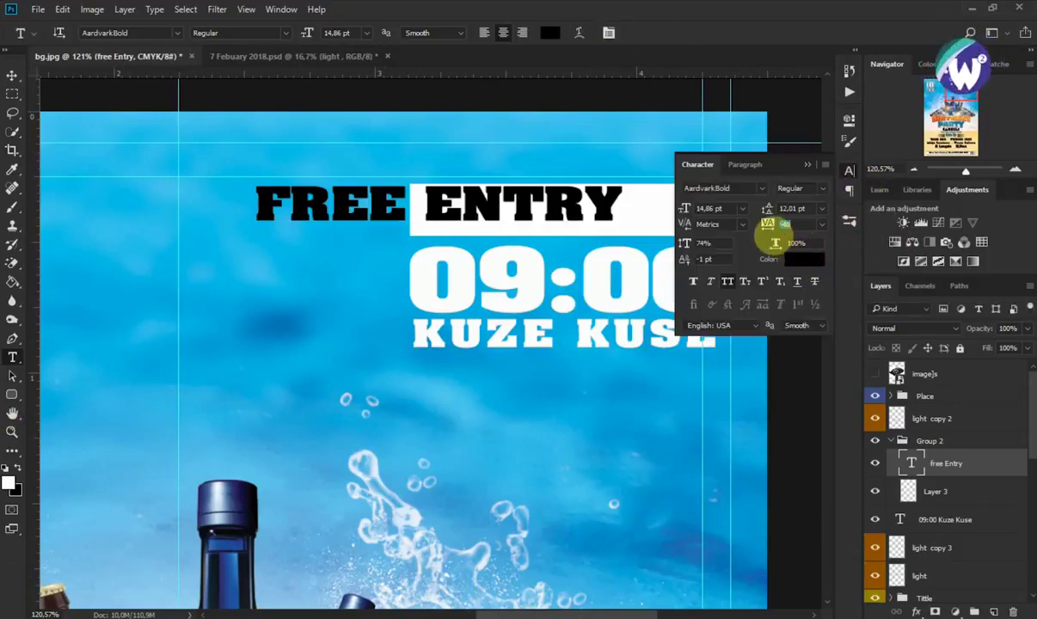
type("40")
key("Return")
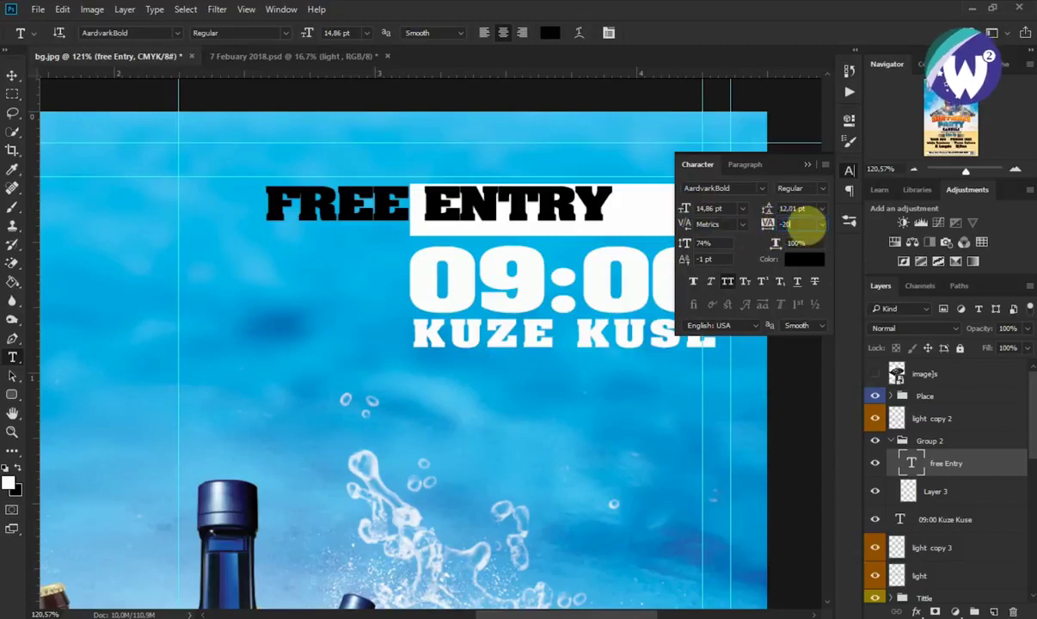
key("Return")
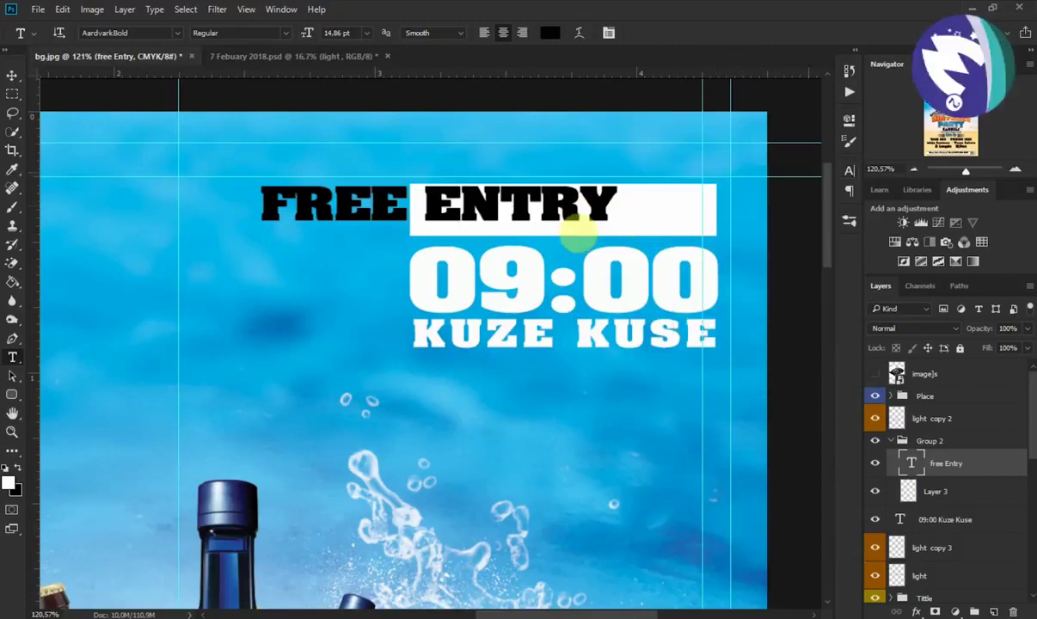
left_click_drag(575, 217, 701, 219)
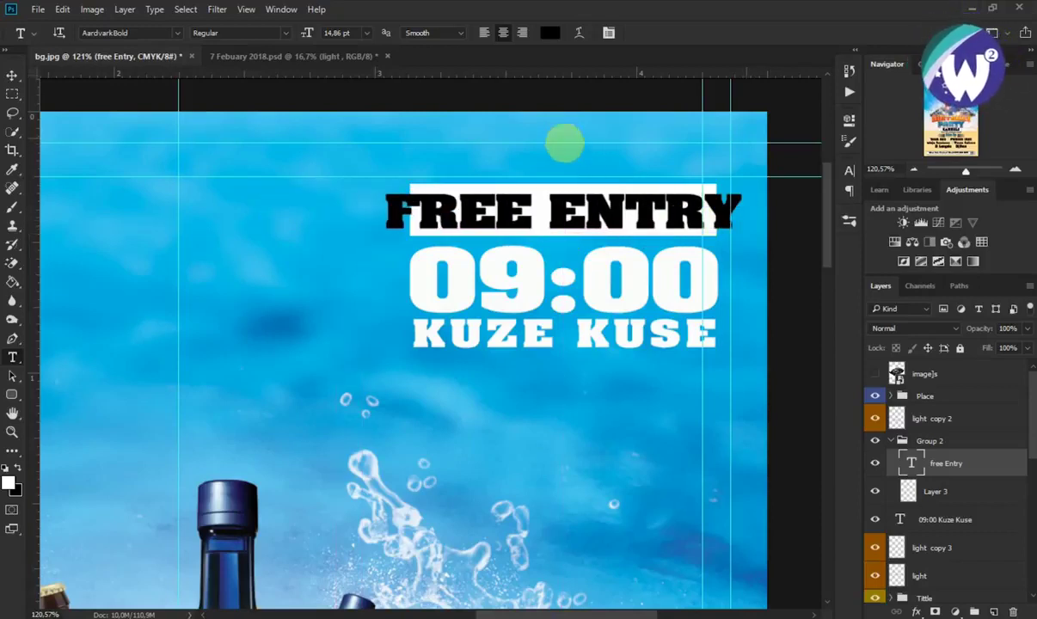
left_click_drag(308, 34, 306, 34)
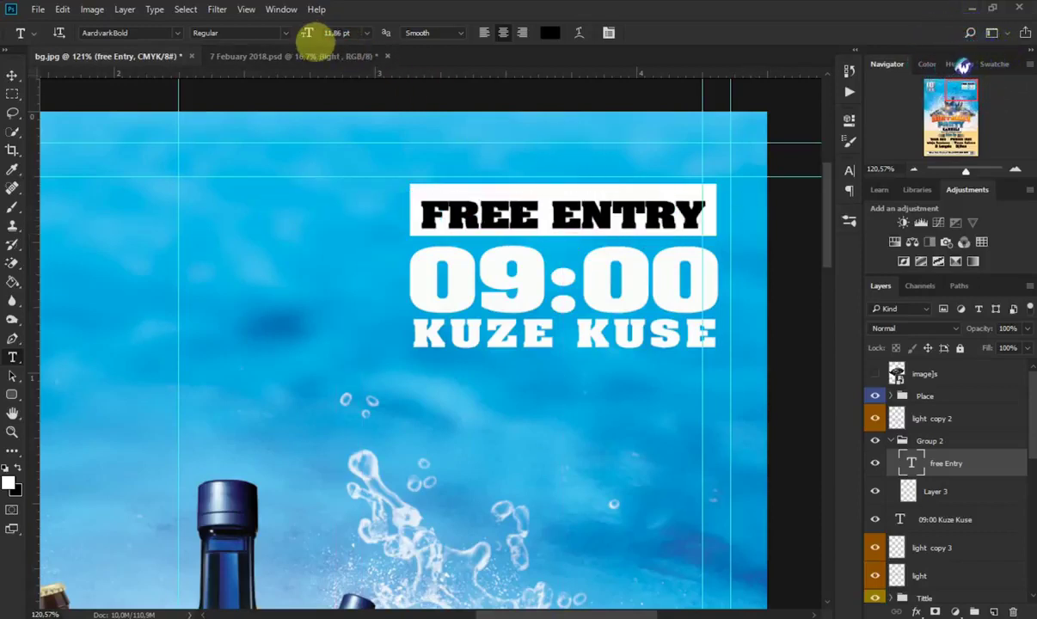
left_click(849, 172)
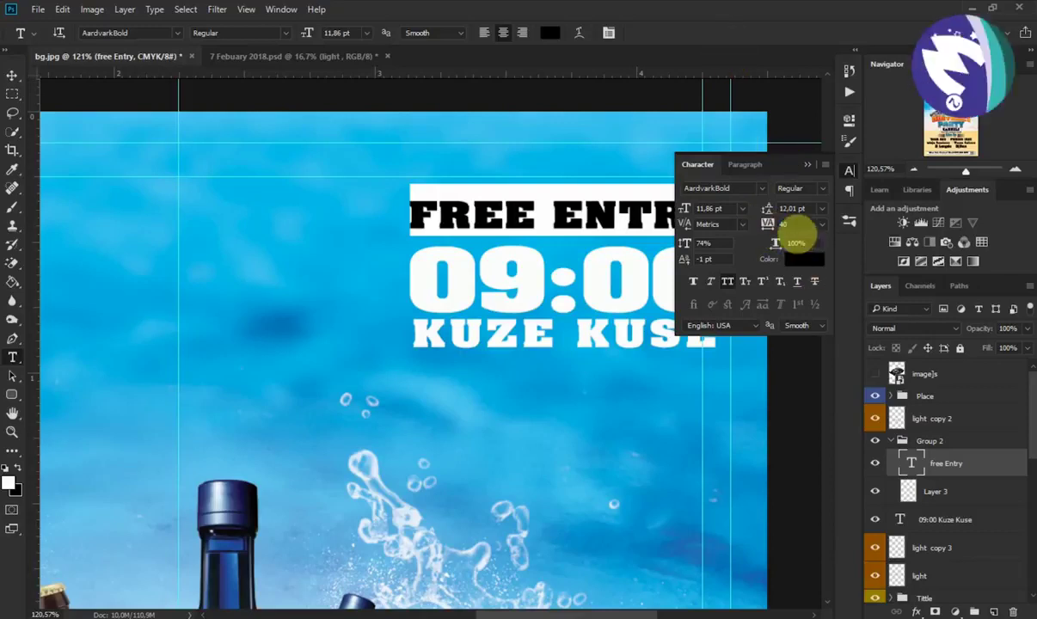
left_click(768, 225)
type("20")
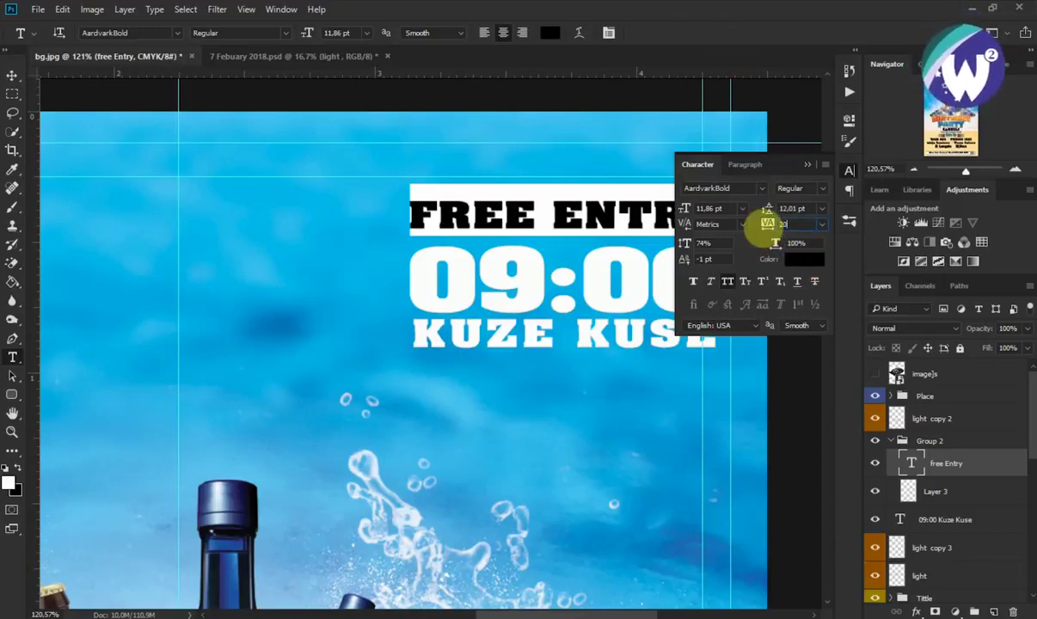
left_click(685, 54)
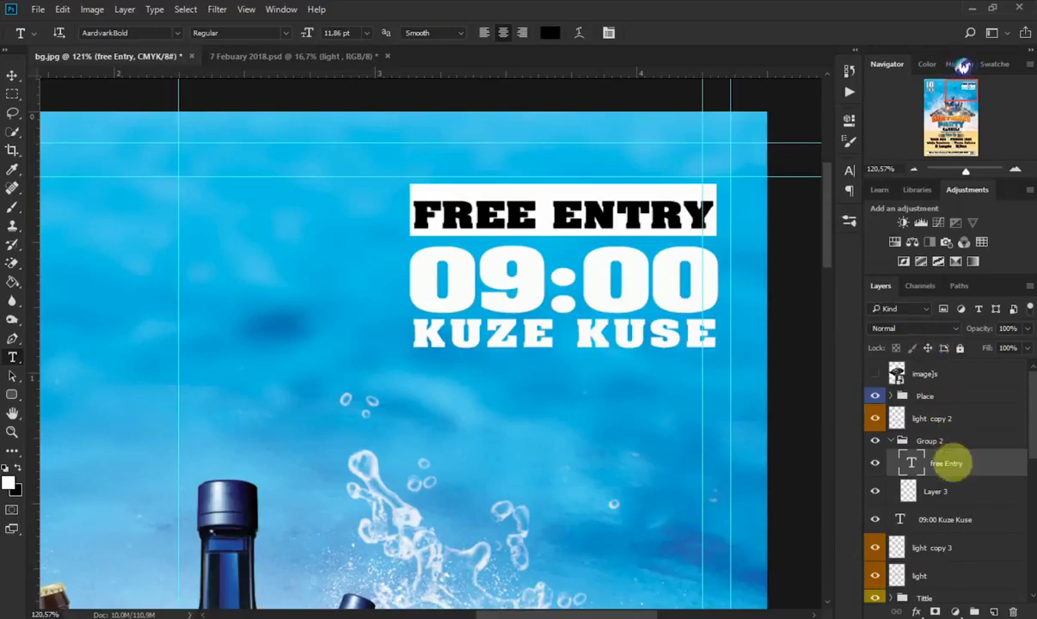
left_click(941, 492, "shift")
Vertically centre the FREE ENTRY text within its white box
left_click(13, 76)
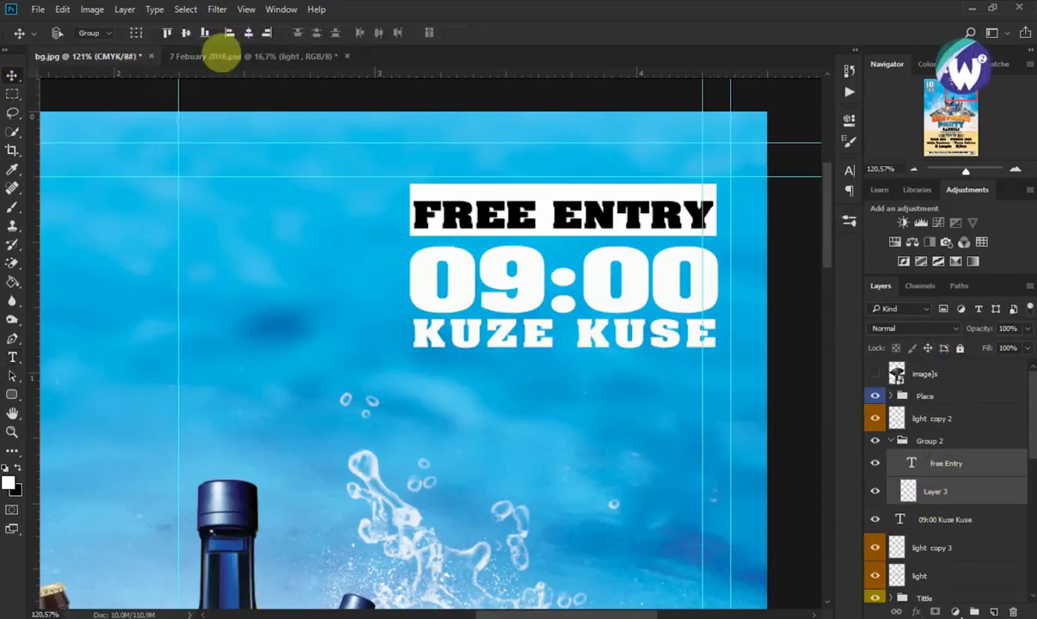
left_click(185, 33)
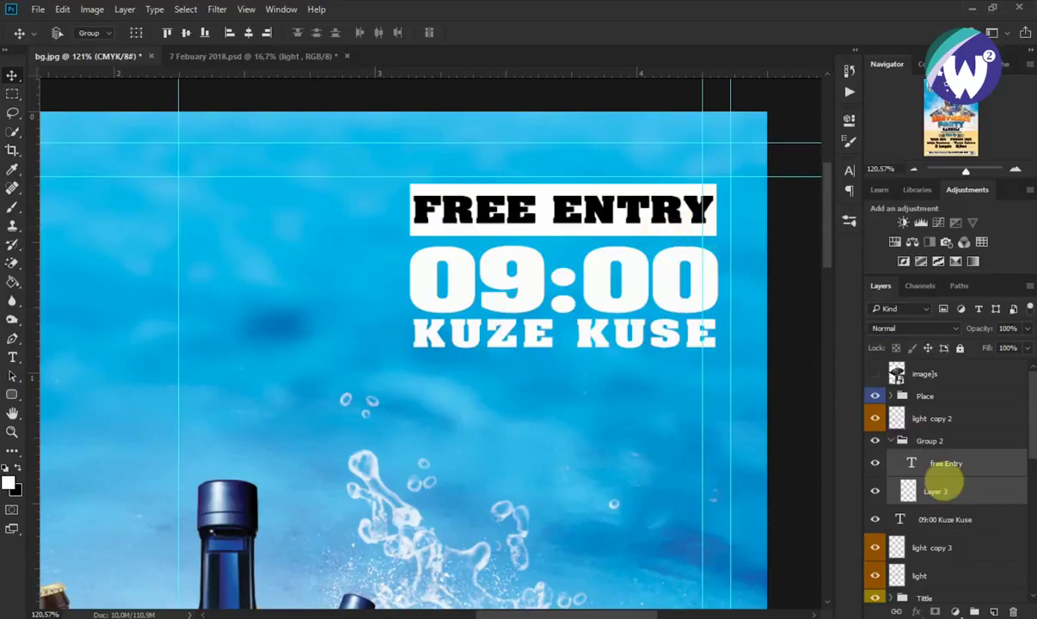
left_click(937, 492)
key("ctrl+t")
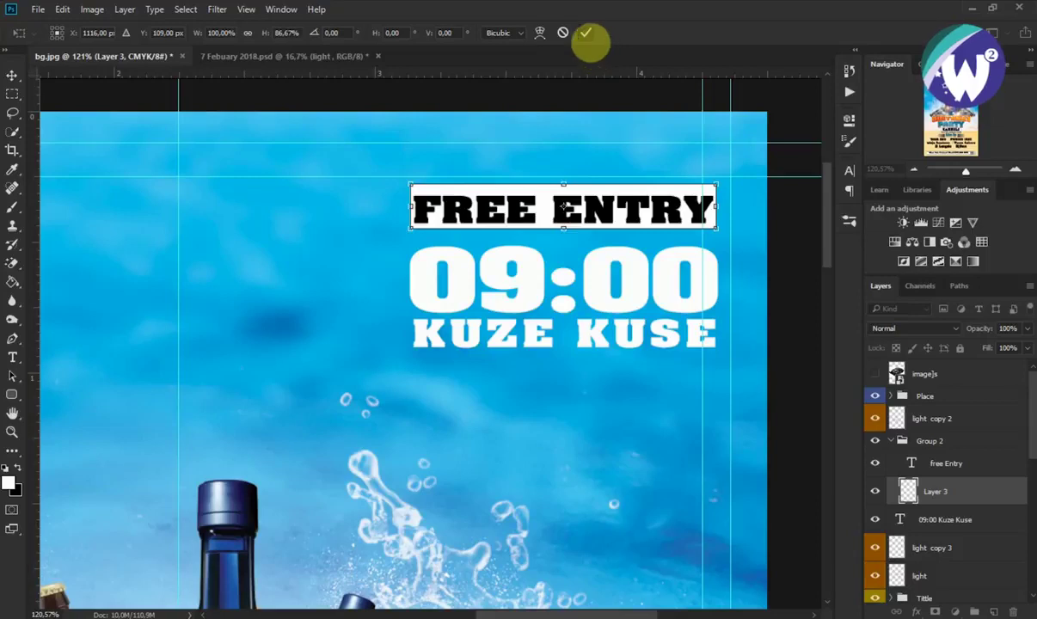
left_click(586, 32)
left_click(963, 471, "ctrl")
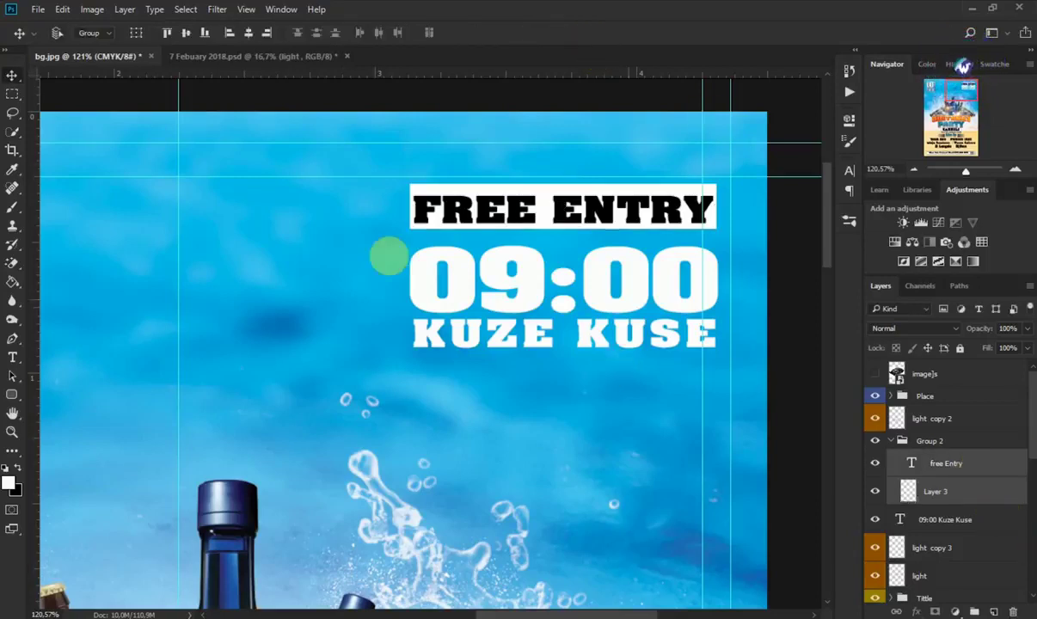
left_click(185, 33)
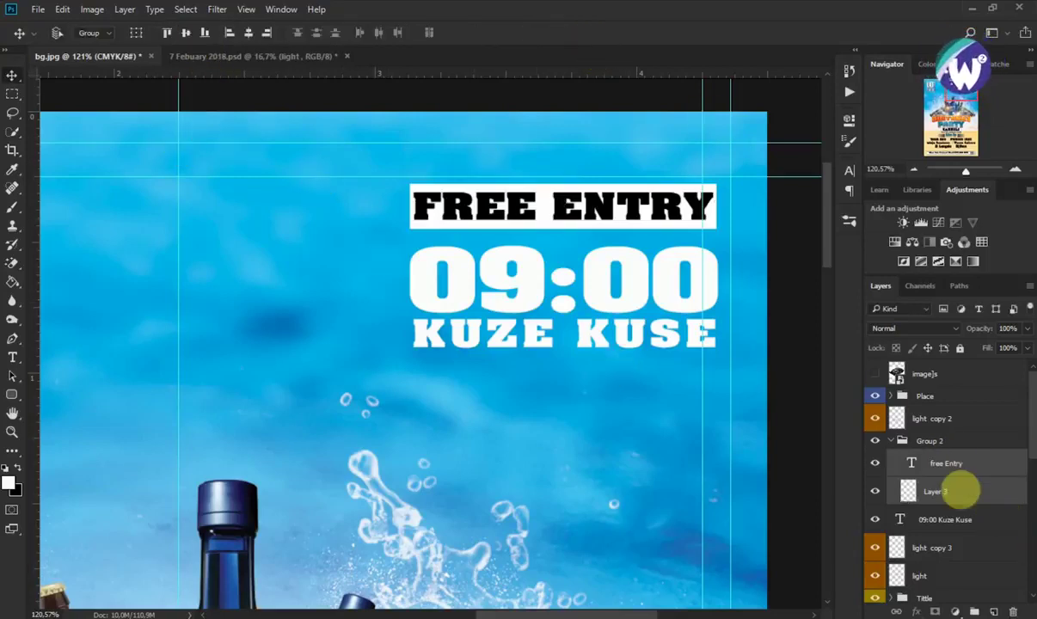
Cut the FREE ENTRY letter shapes out of the white box on Layer 3
left_click(911, 463, "ctrl")
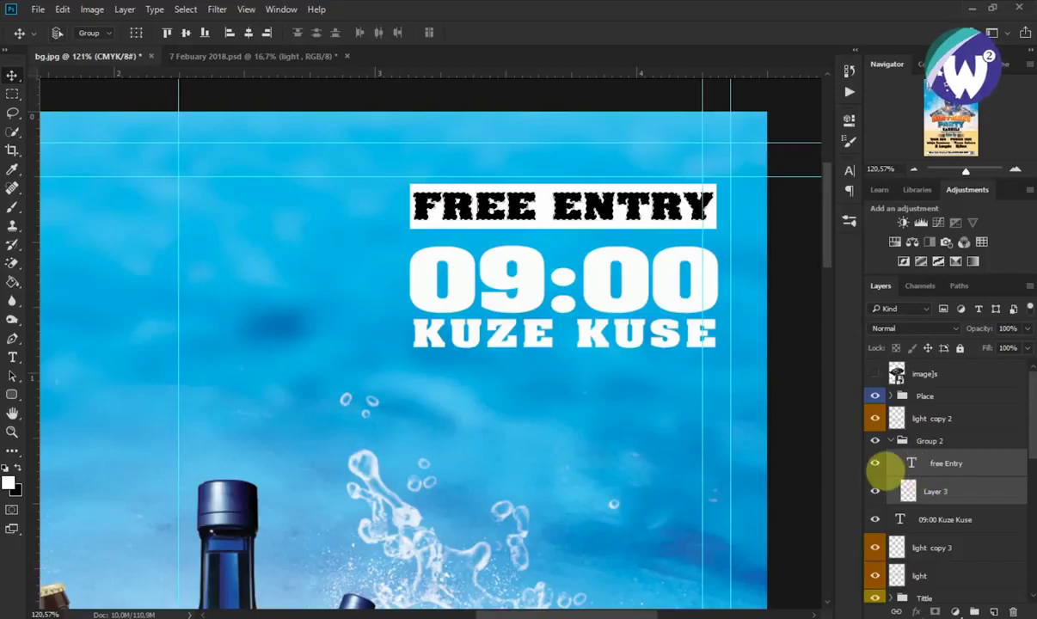
left_click(875, 463)
left_click(933, 495)
key("Delete")
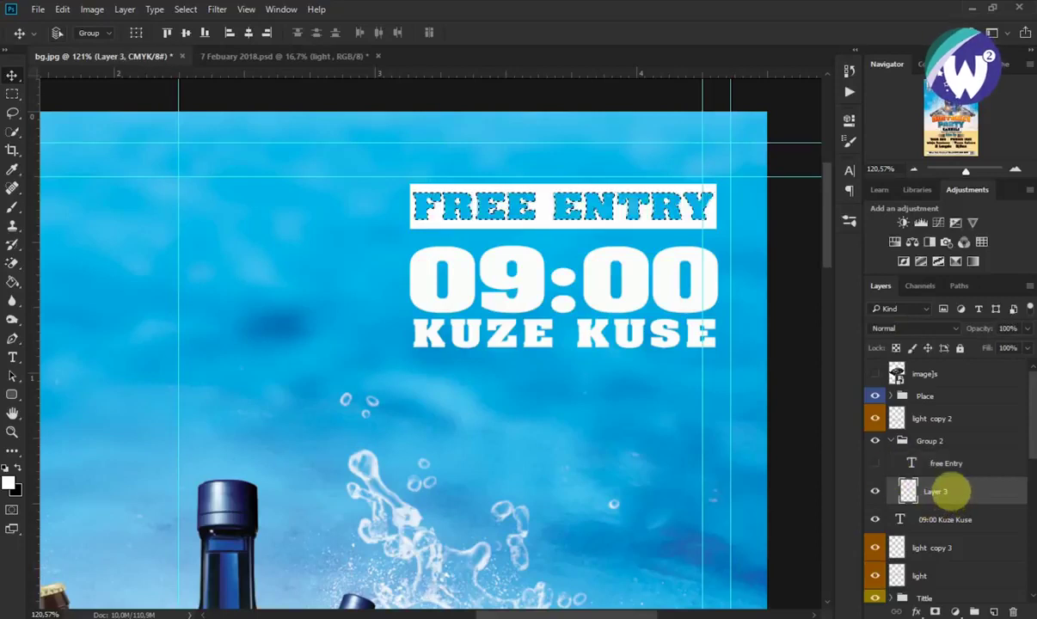
key("ctrl+d")
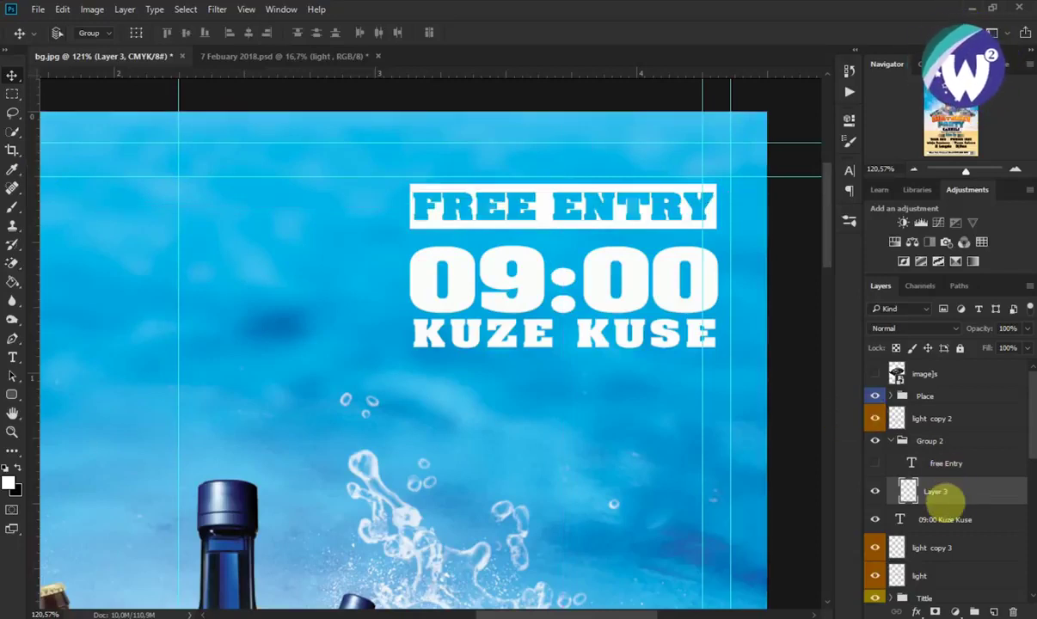
Centre the box horizontally over the 09:00 text and nudge it down
left_click(946, 520, "ctrl")
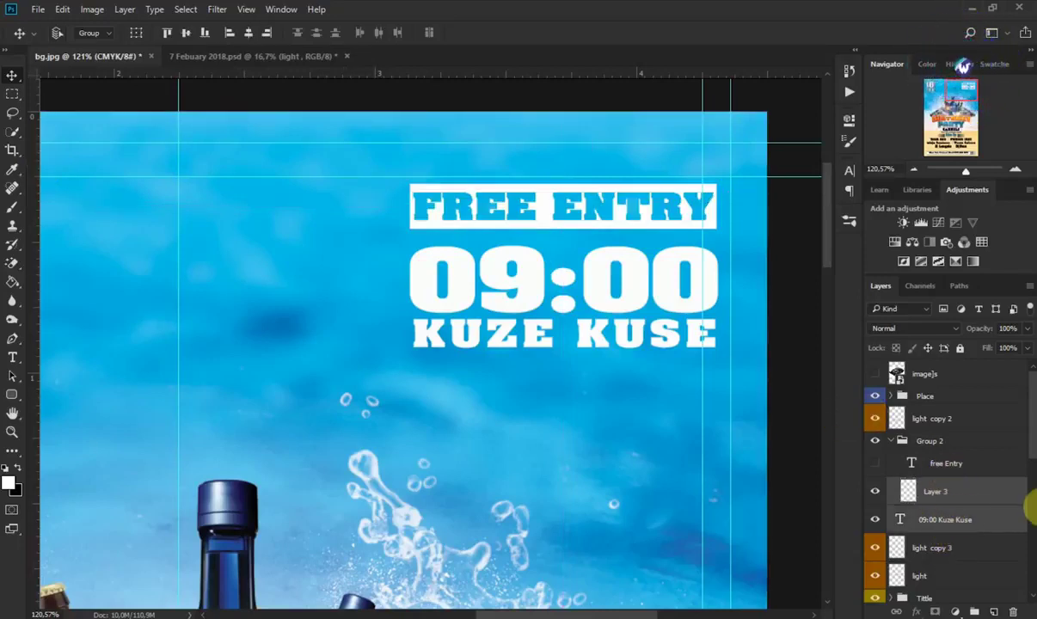
left_click(249, 33)
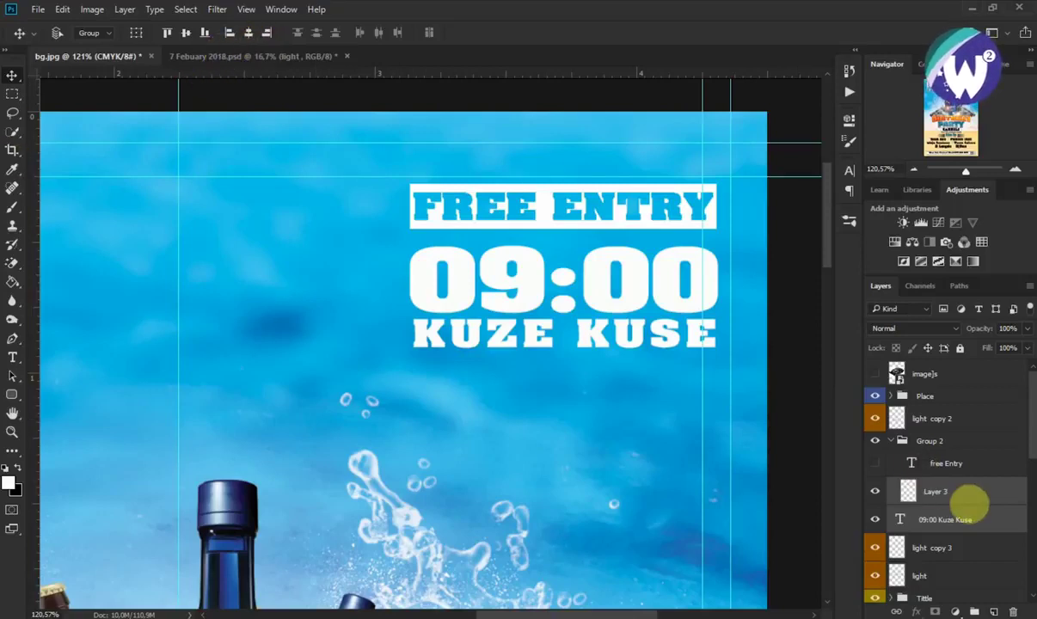
left_click(968, 499)
key("Down")
key("Down")
key("Down")
key("Down")
key("Down")
key("Down")
key("Down")
key("Down")
key("Down")
key("Down")
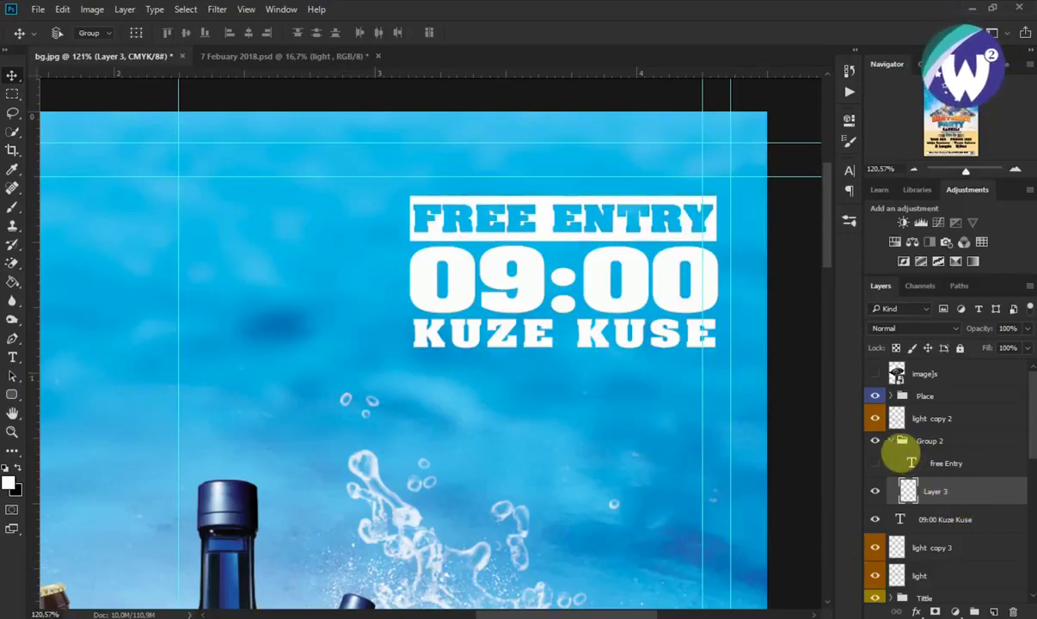
left_click(903, 441)
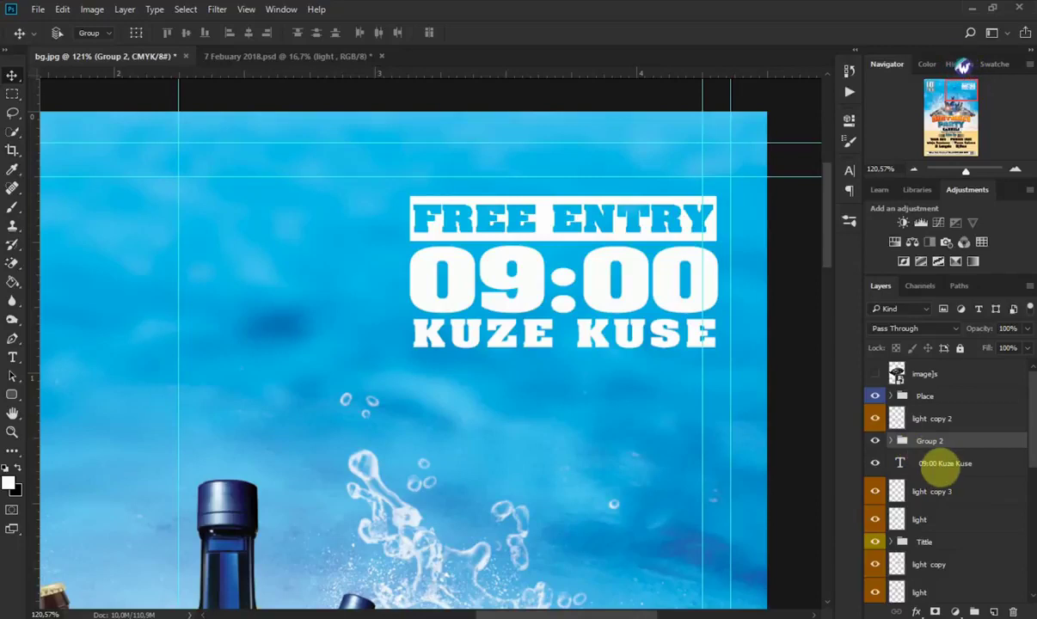
Move the 09:00 Kuze Kuse layer into Group 2 and expand the Place group
left_click_drag(945, 463, 929, 442)
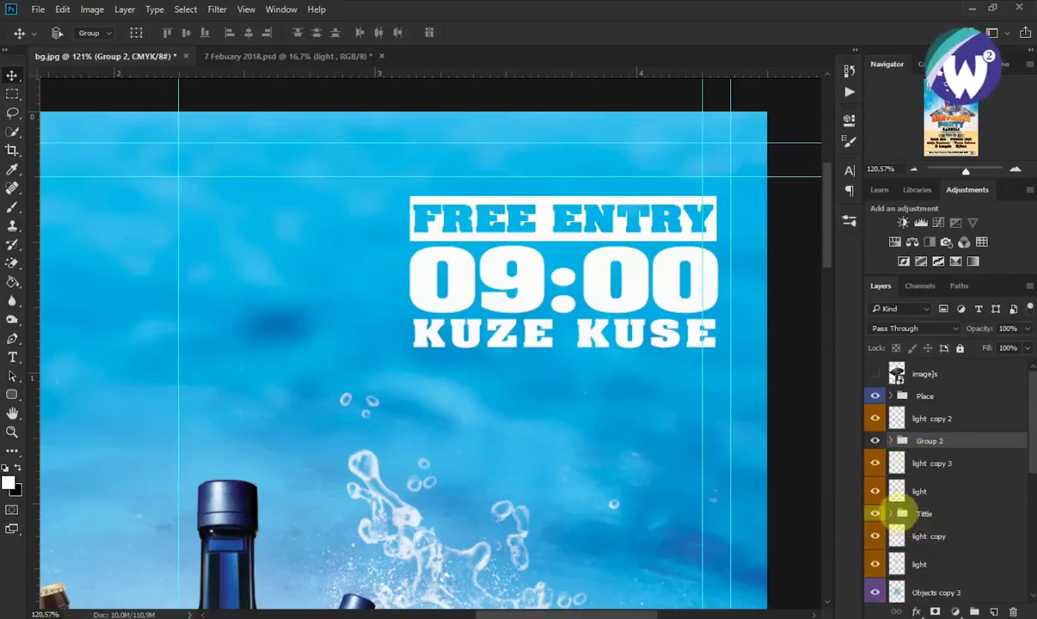
left_click(891, 396)
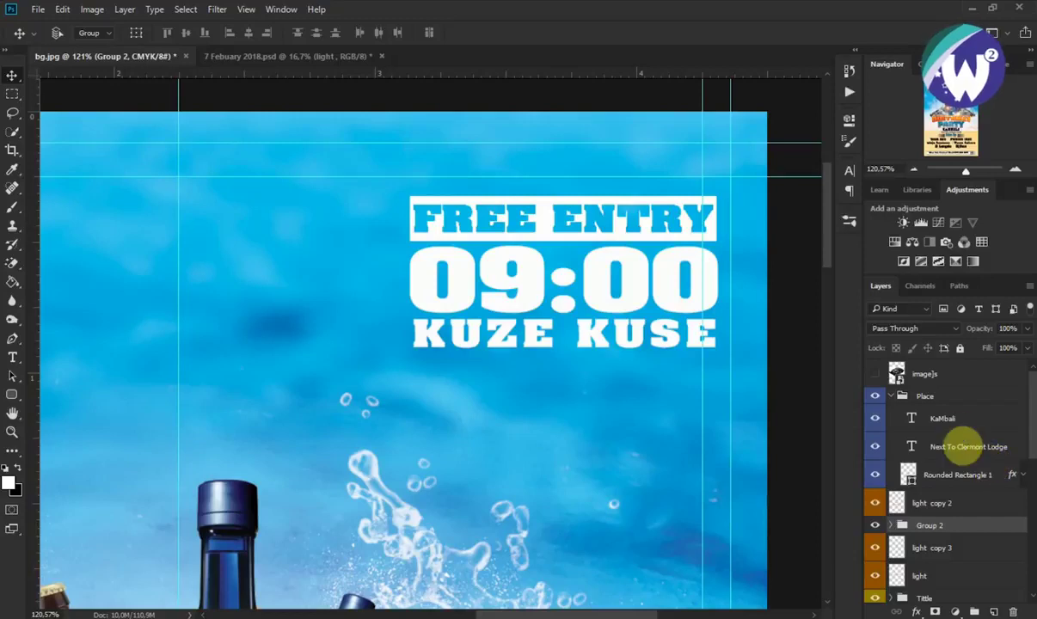
scroll(898, 413, "down", 3)
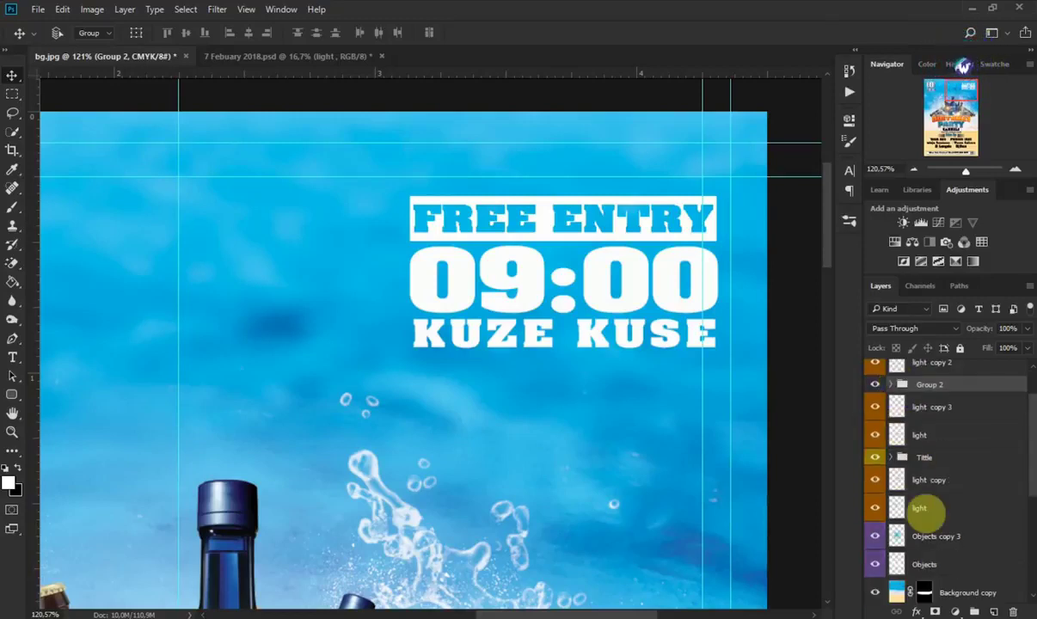
scroll(925, 497, "down", 2)
scroll(924, 507, "down", 1)
scroll(924, 508, "down", 2)
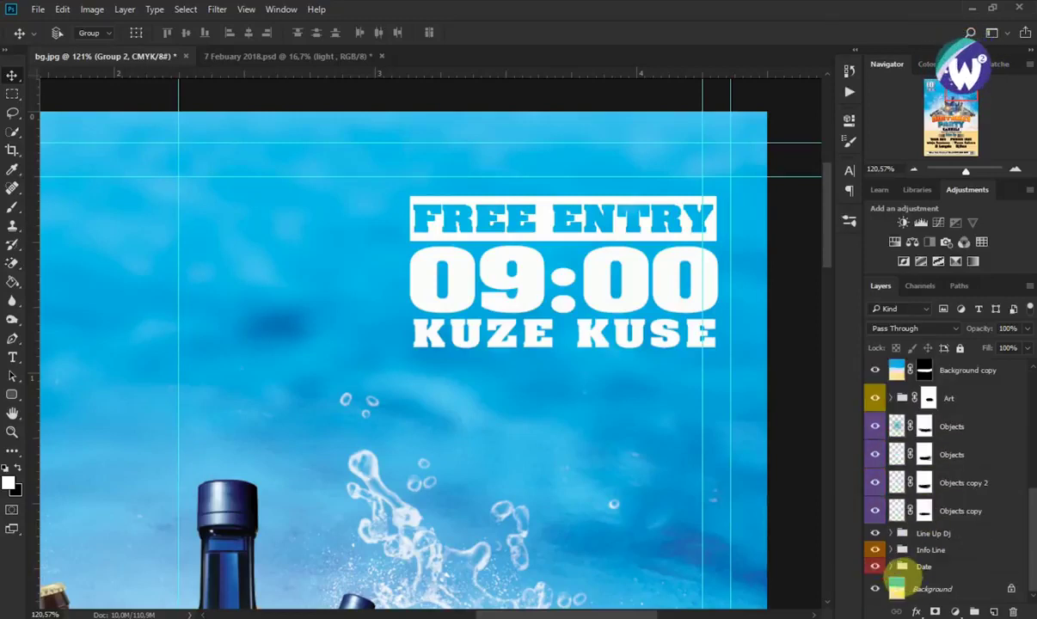
Copy the stroke and shadow layer style from Layer 1 in the Date group
left_click(891, 566)
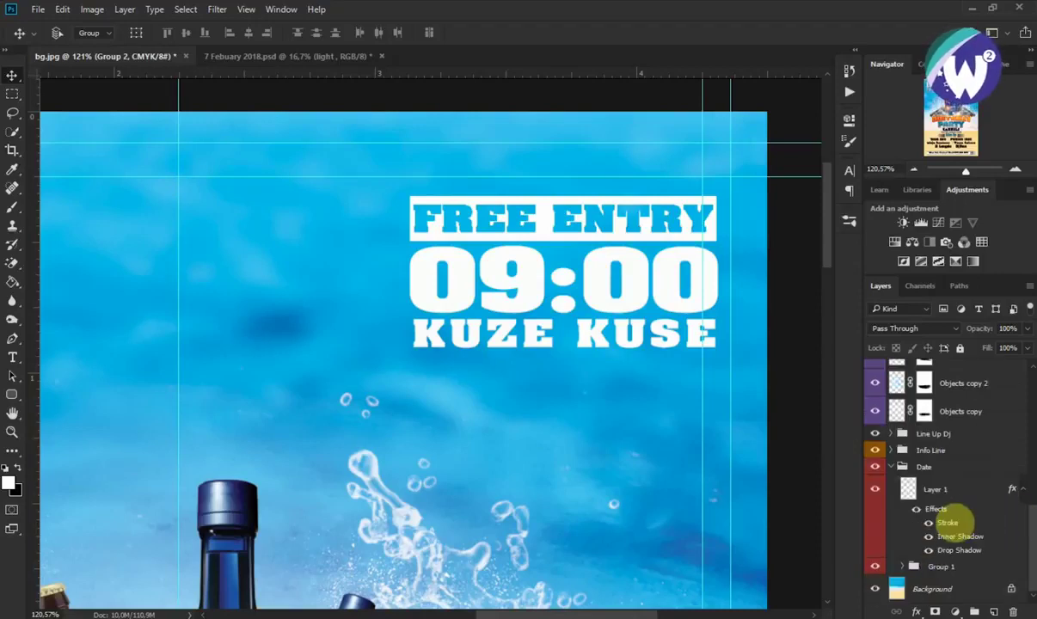
right_click(955, 511)
left_click(916, 402)
scroll(937, 465, "up", 3)
scroll(939, 482, "up", 2)
scroll(939, 483, "up", 3)
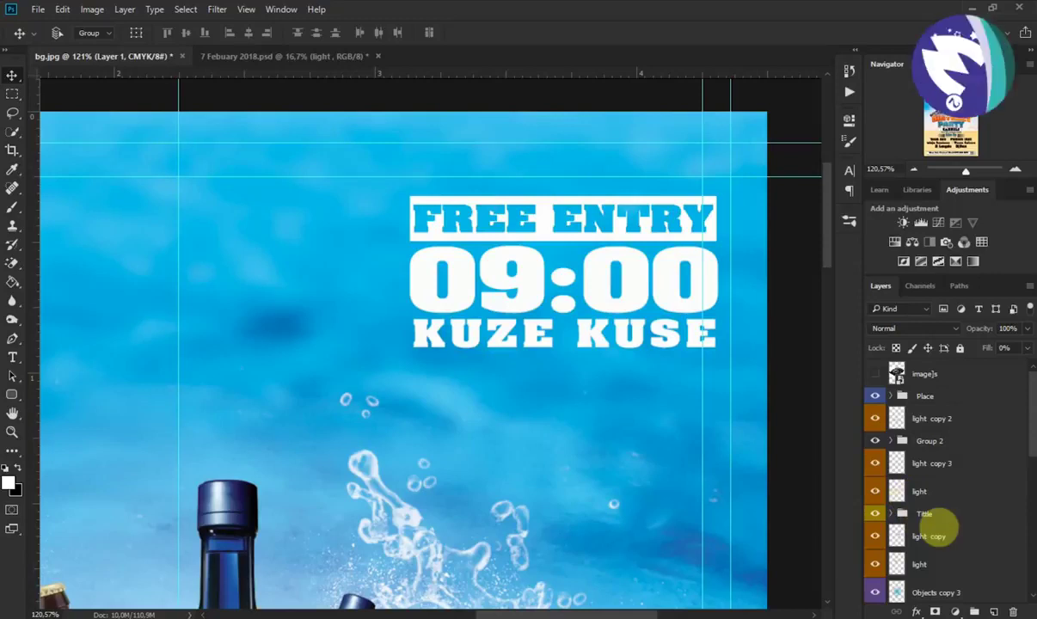
Paste the date's layer style onto the 09:00 Kuze Kuse text and the Layer 3 box
left_click(891, 440)
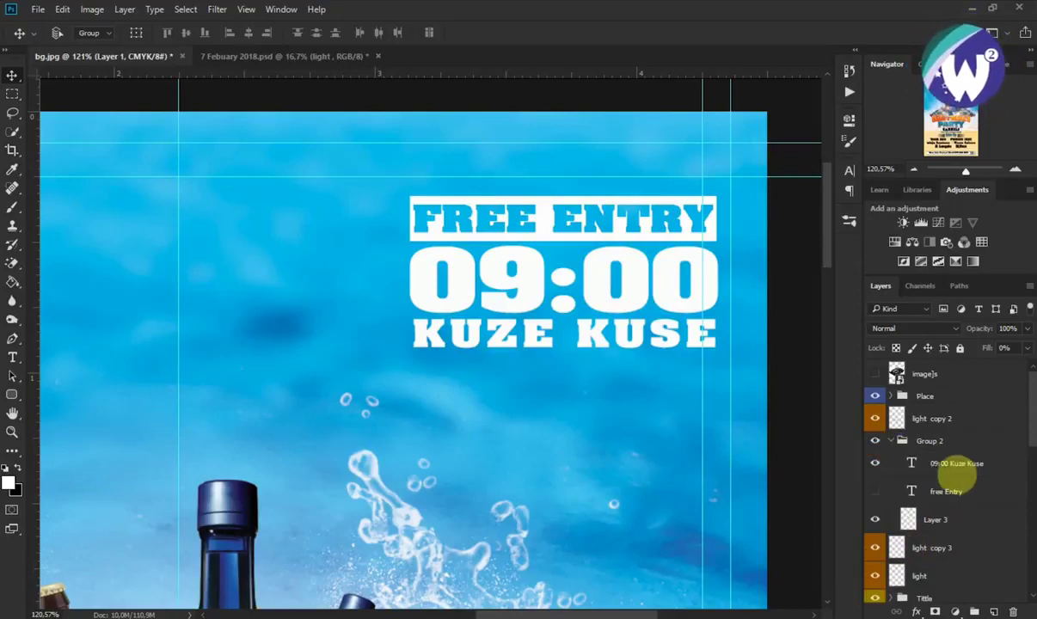
right_click(927, 468)
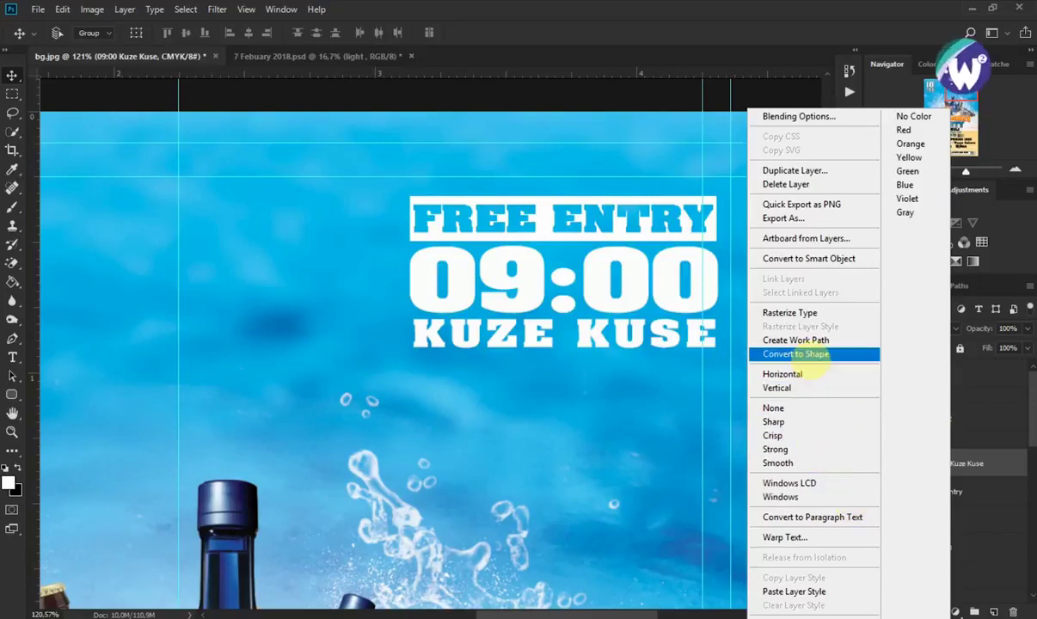
left_click(805, 592)
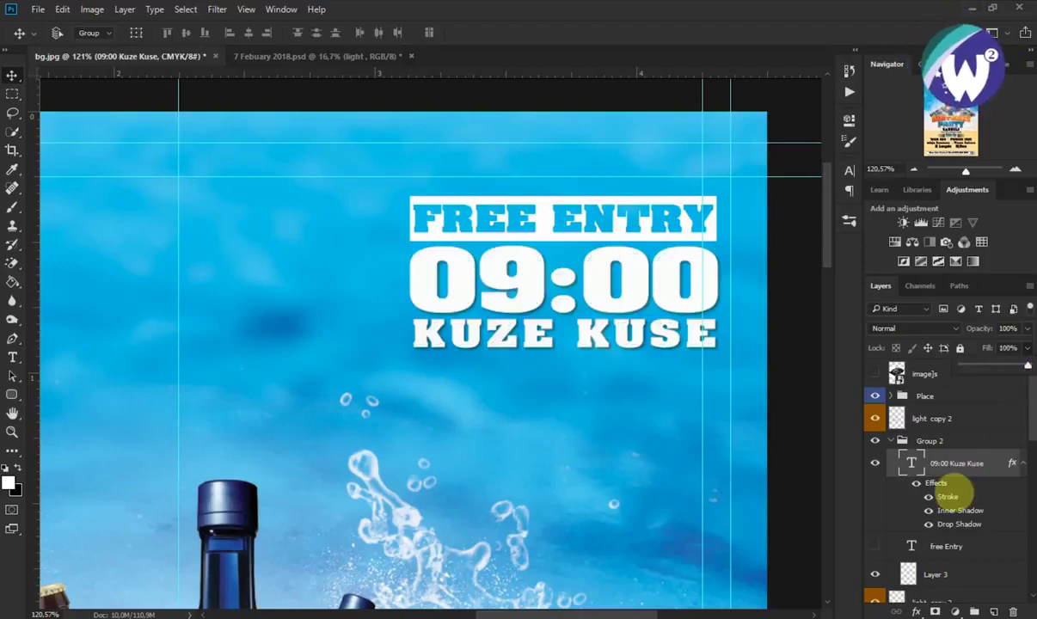
left_click(1022, 463)
left_click(955, 519)
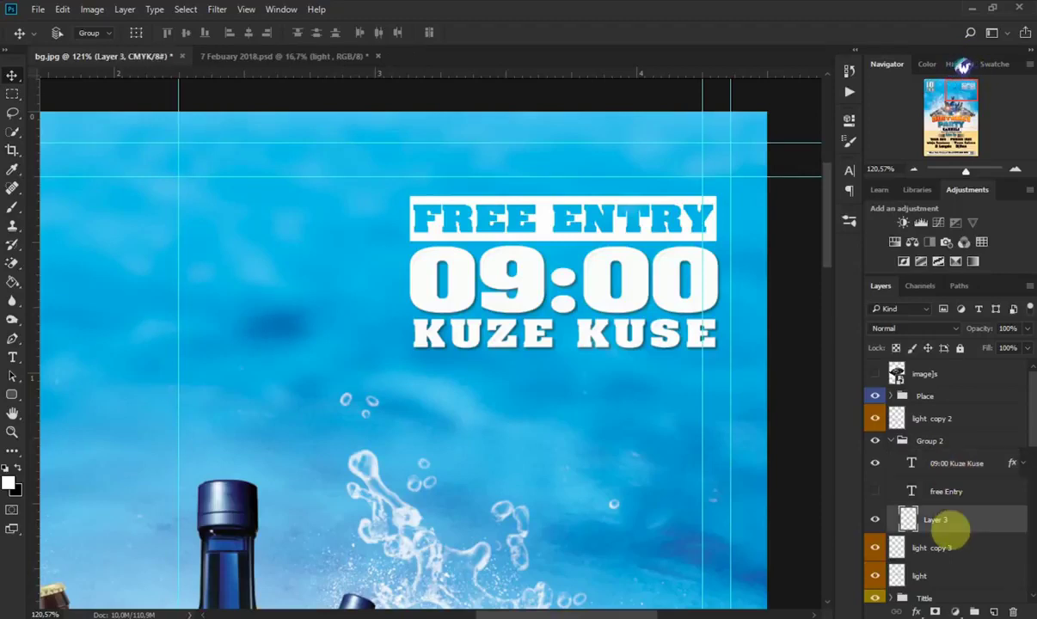
right_click(941, 520)
left_click(817, 407)
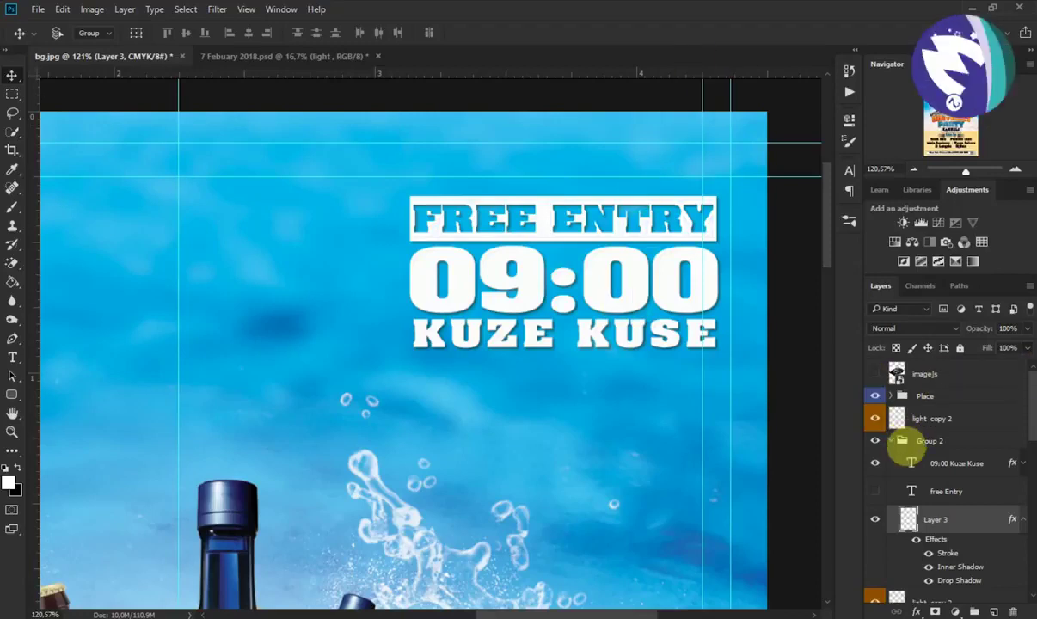
Rename Group 2 to Time and wrap it in a new group
left_click(894, 441)
right_click(930, 441)
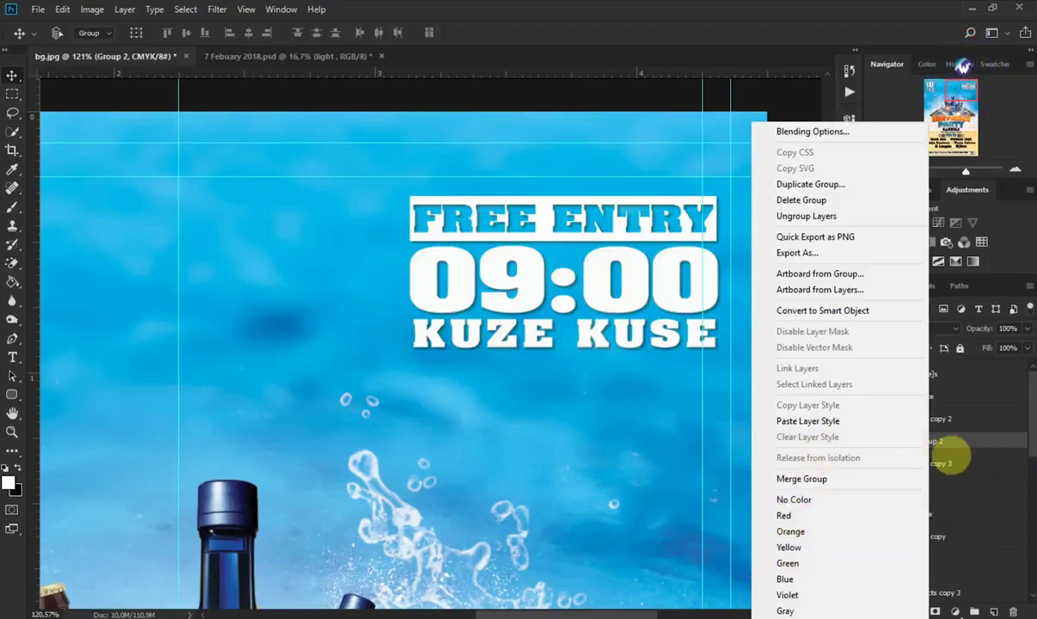
left_click(955, 453)
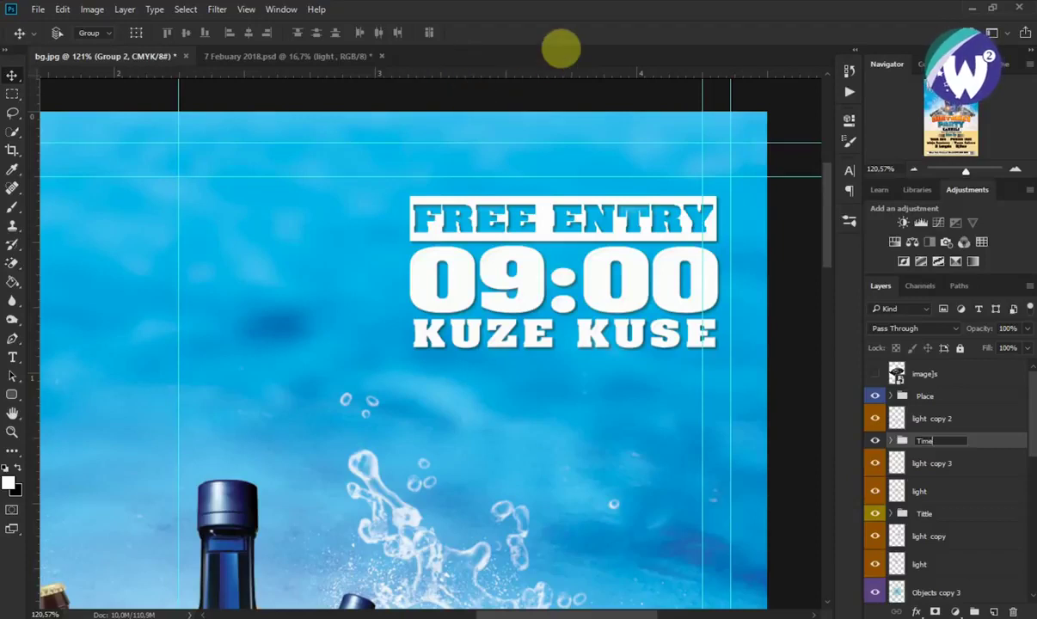
key("Return")
key("ctrl+g")
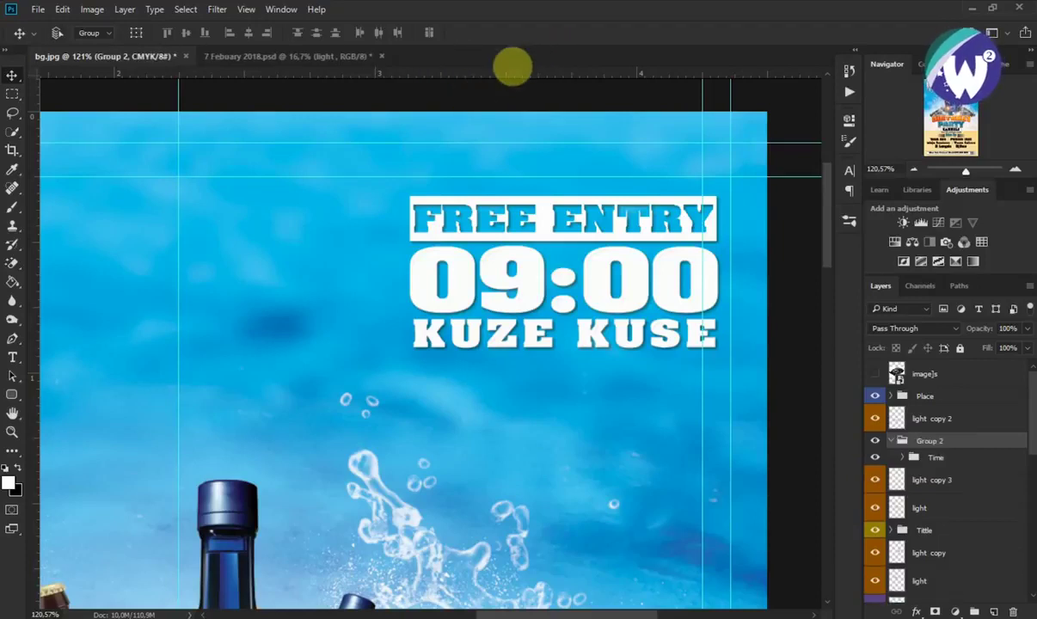
Add a Hue/Saturation adjustment (Hue -3, Saturation +40) above the top image layer
scroll(319, 271, "down", 5)
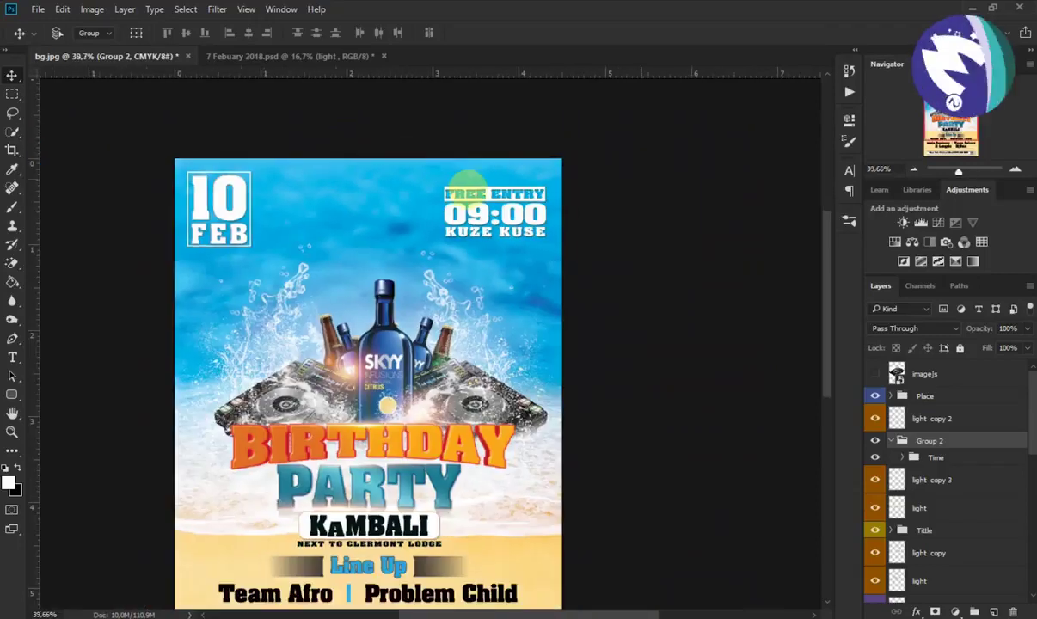
scroll(396, 362, "up", 3)
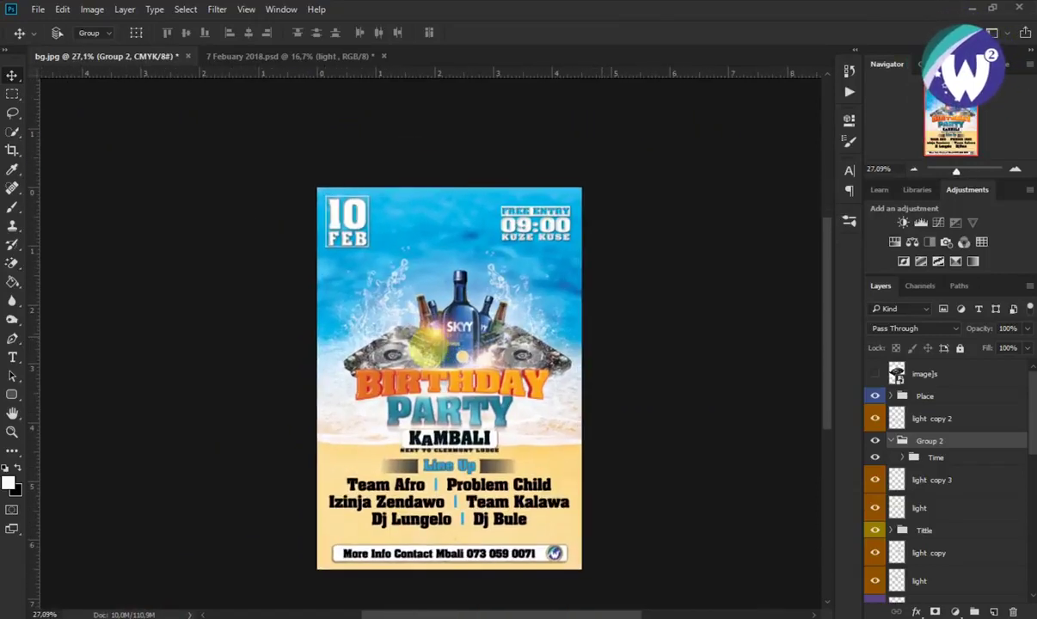
scroll(401, 384, "up", 1)
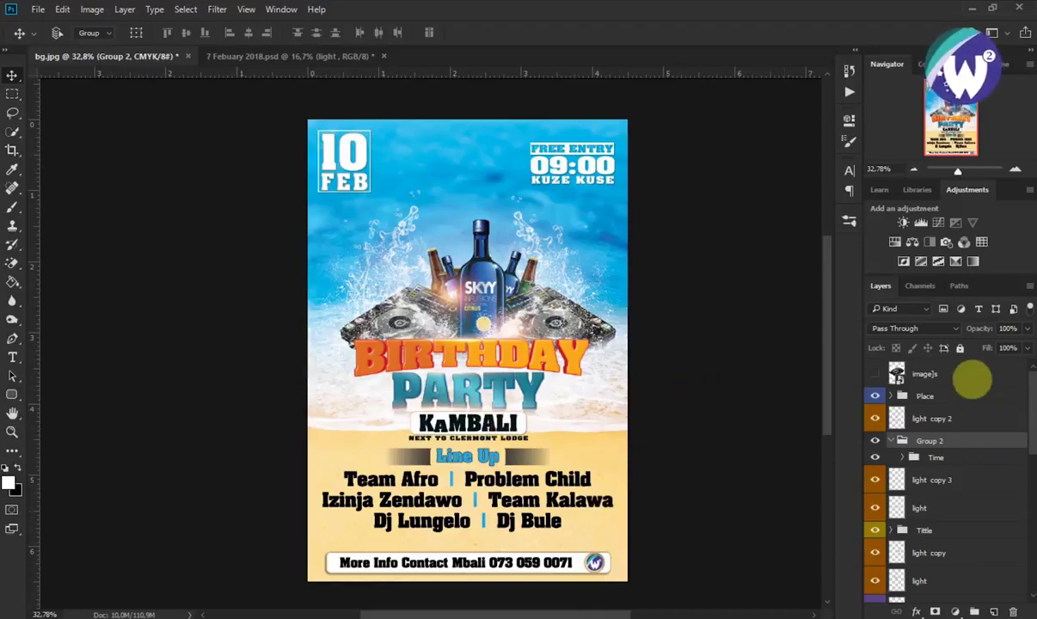
left_click(969, 375)
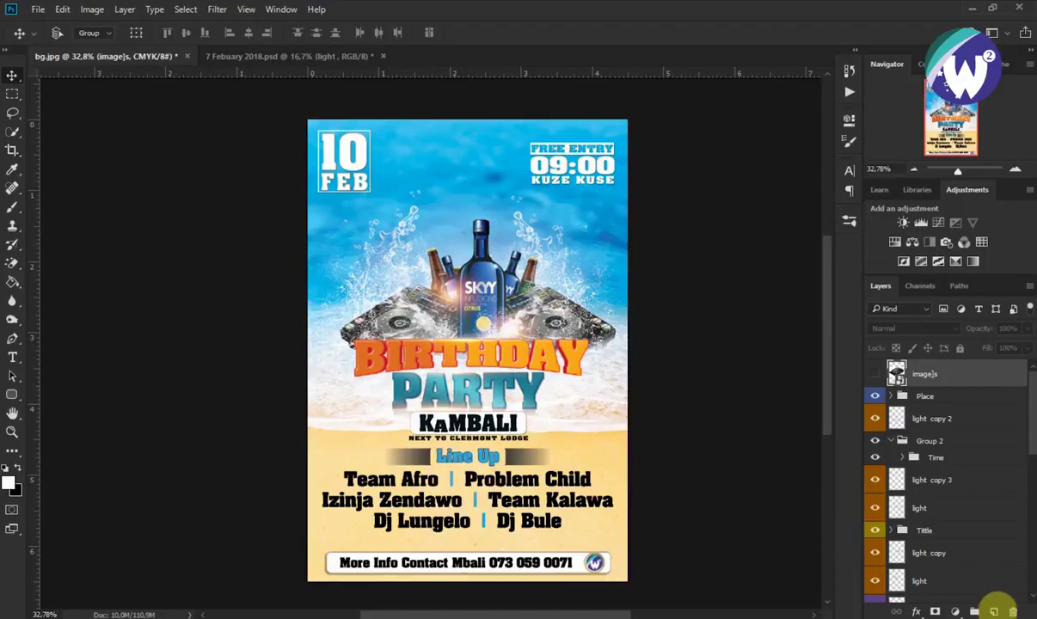
left_click(913, 242)
mouse_move(727, 215)
left_mouse_down()
mouse_move(743, 222)
mouse_move(733, 222)
left_mouse_up()
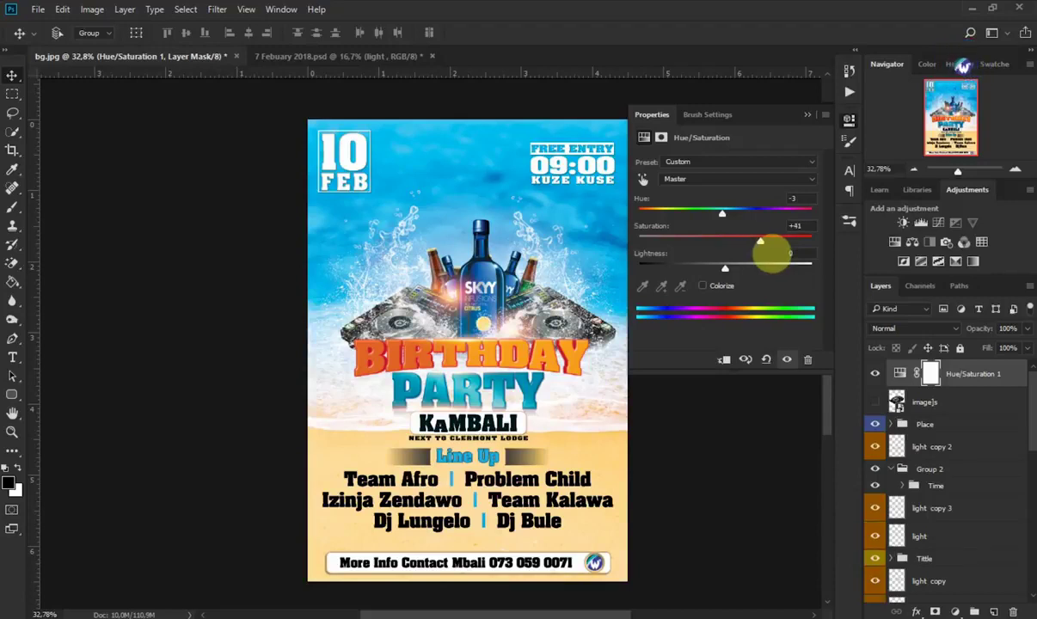
Add an empty Layer 4 above the Hue/Saturation 1 adjustment
scroll(501, 503, "up", 2)
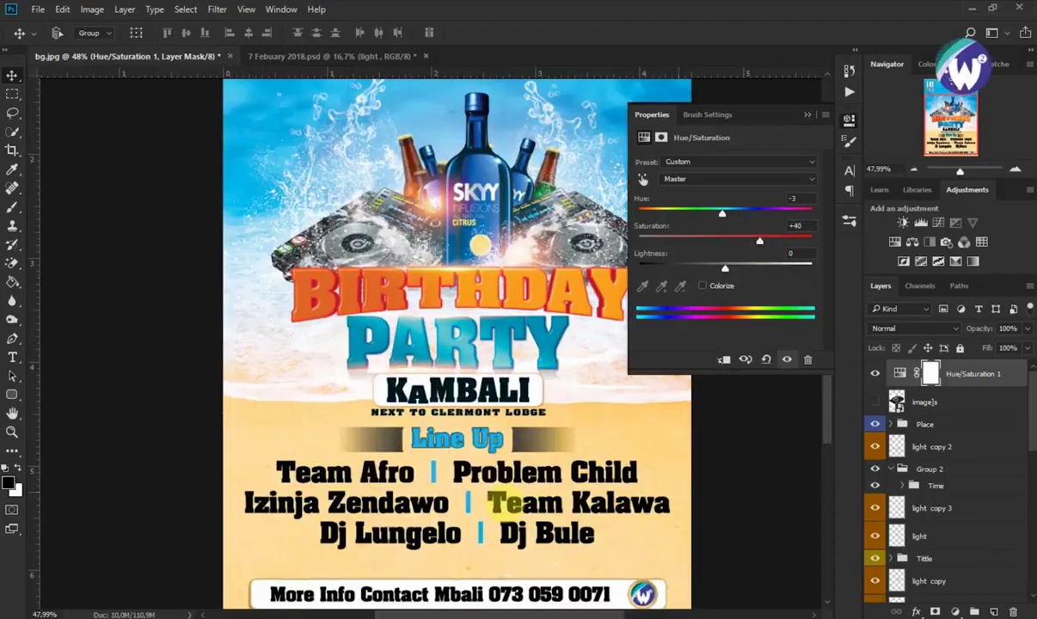
scroll(502, 503, "down", 2)
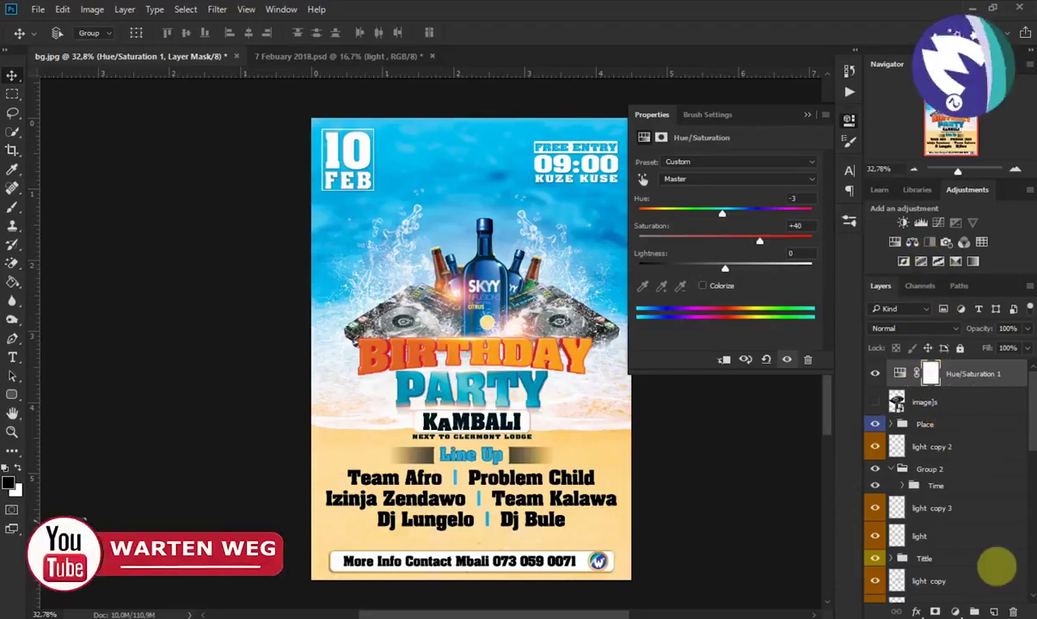
left_click(993, 611)
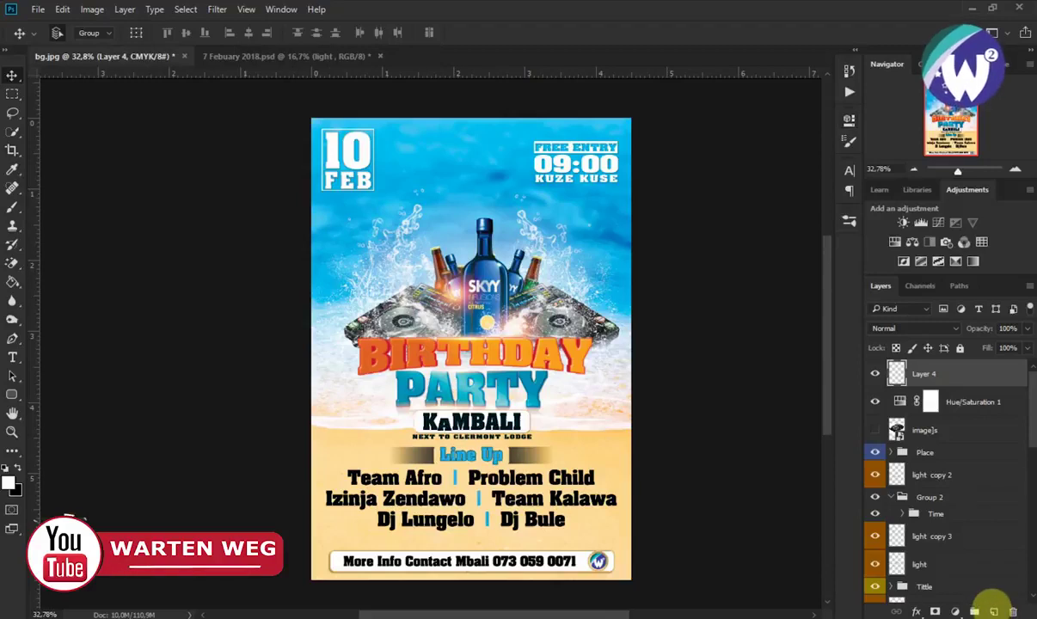
Stamp a merged copy of the visible flyer onto Layer 4
key("ctrl+alt+shift+e")
left_click(217, 9)
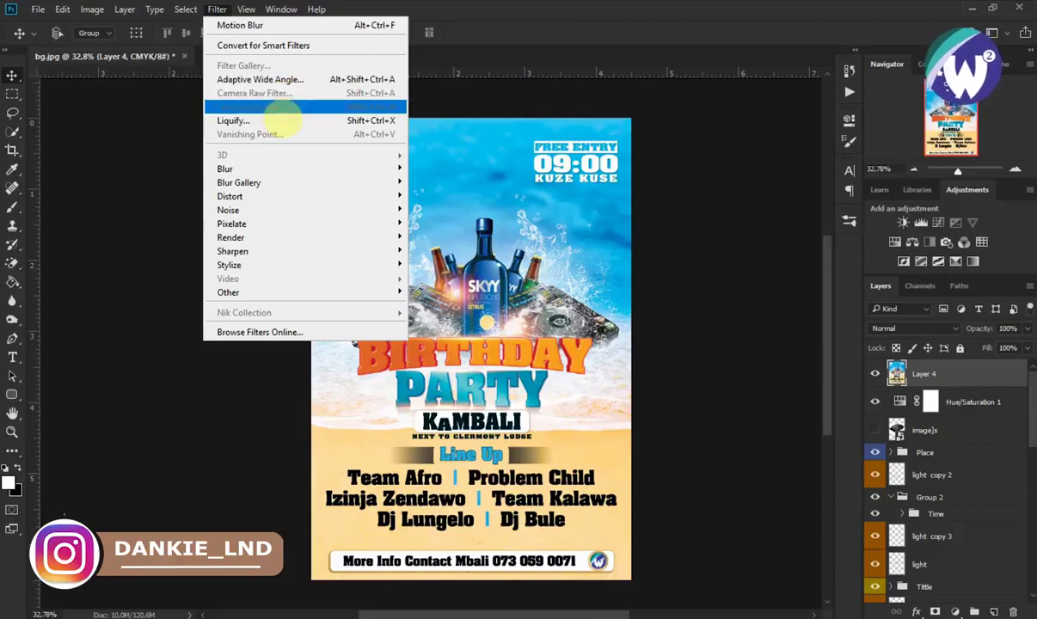
left_click(535, 66)
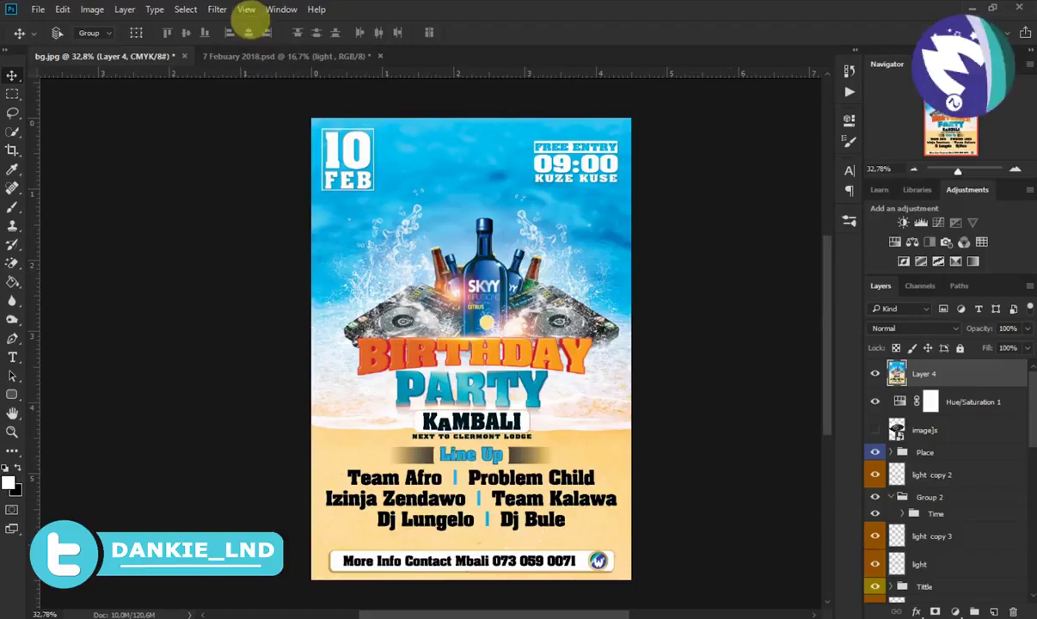
left_click(218, 10)
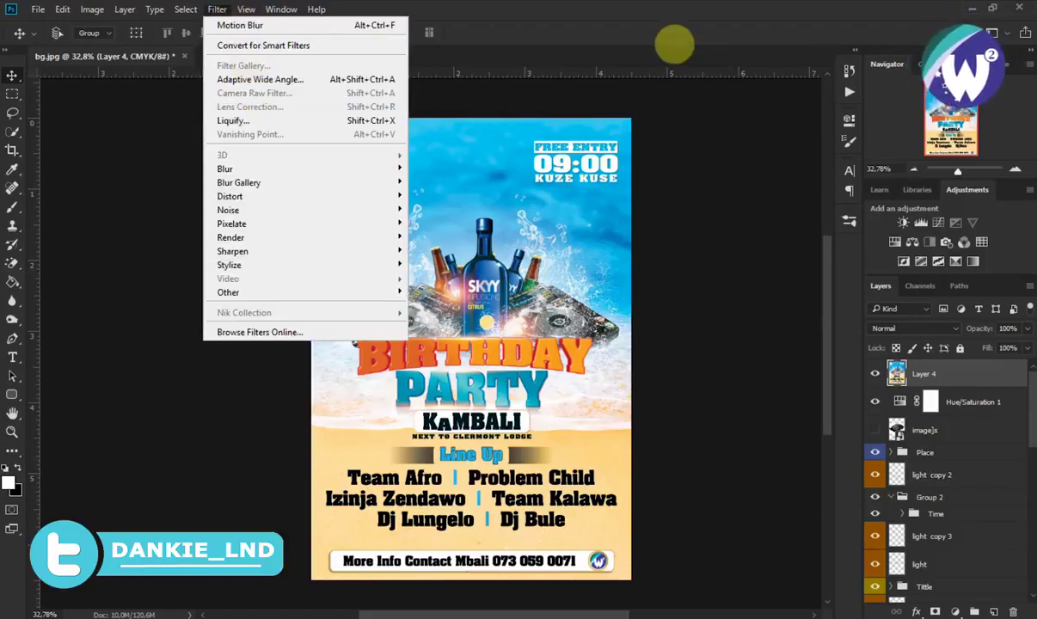
left_click(393, 26)
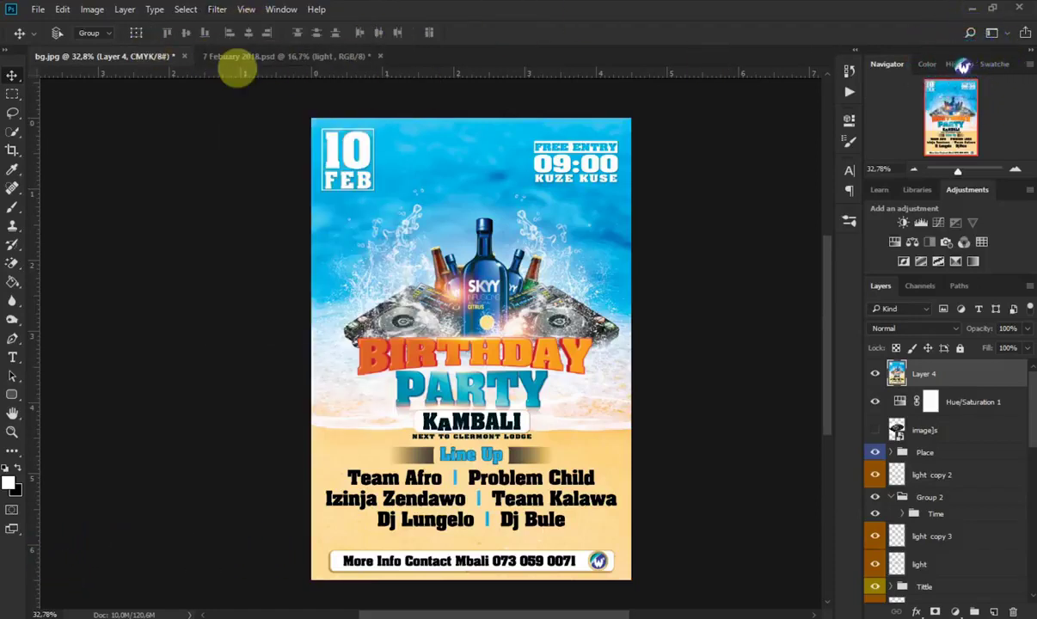
Convert bg.jpg from CMYK to RGB, discarding the Hue/Saturation layer and rasterizing smart objects
left_click(38, 10)
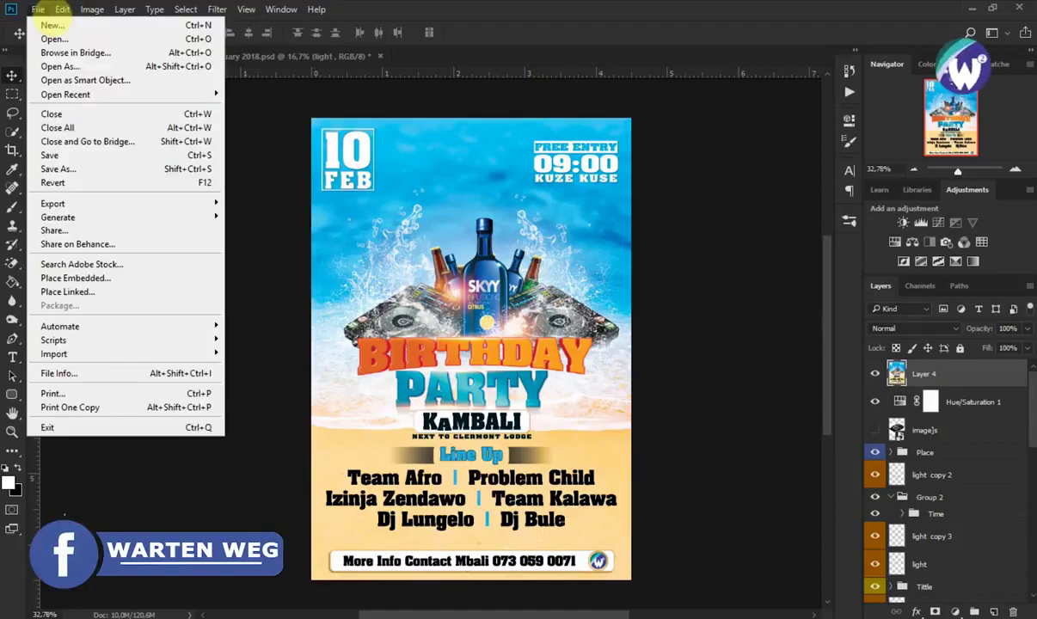
left_click(62, 9)
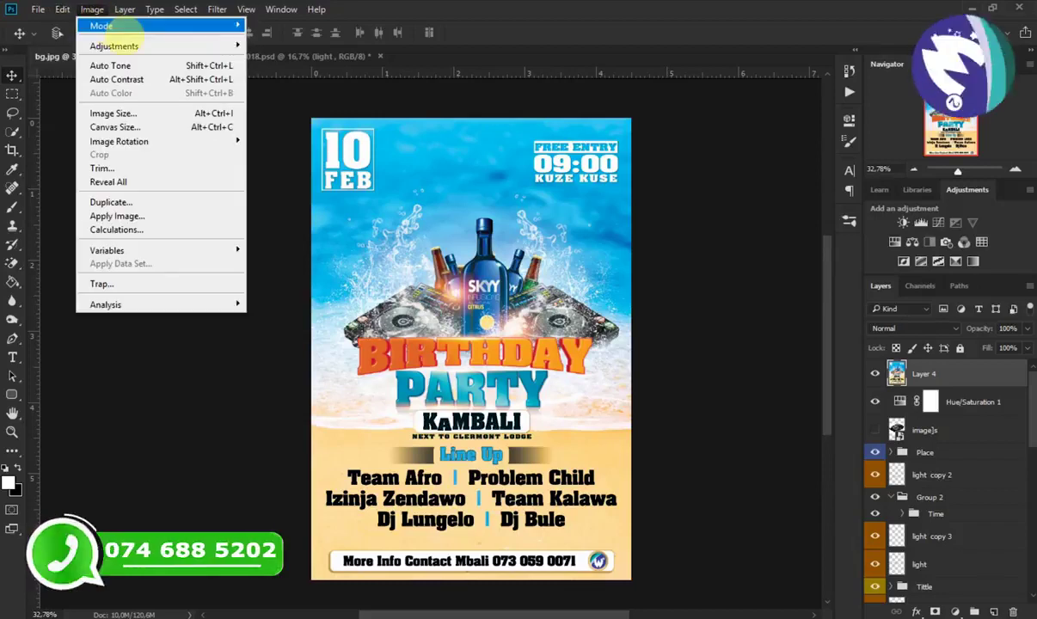
mouse_move(102, 26)
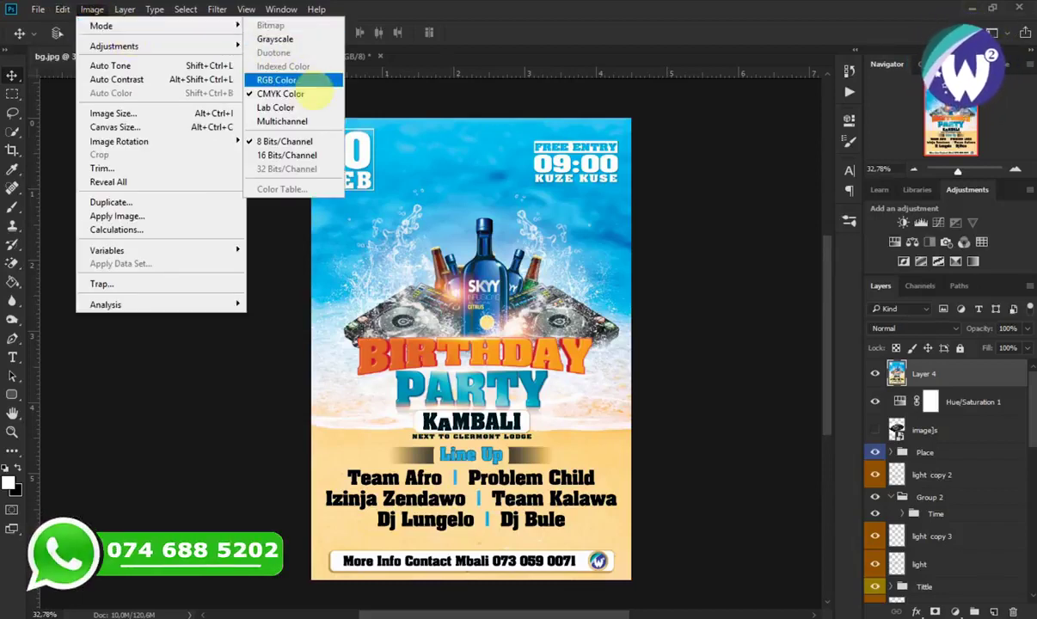
left_click(276, 80)
left_click(487, 247)
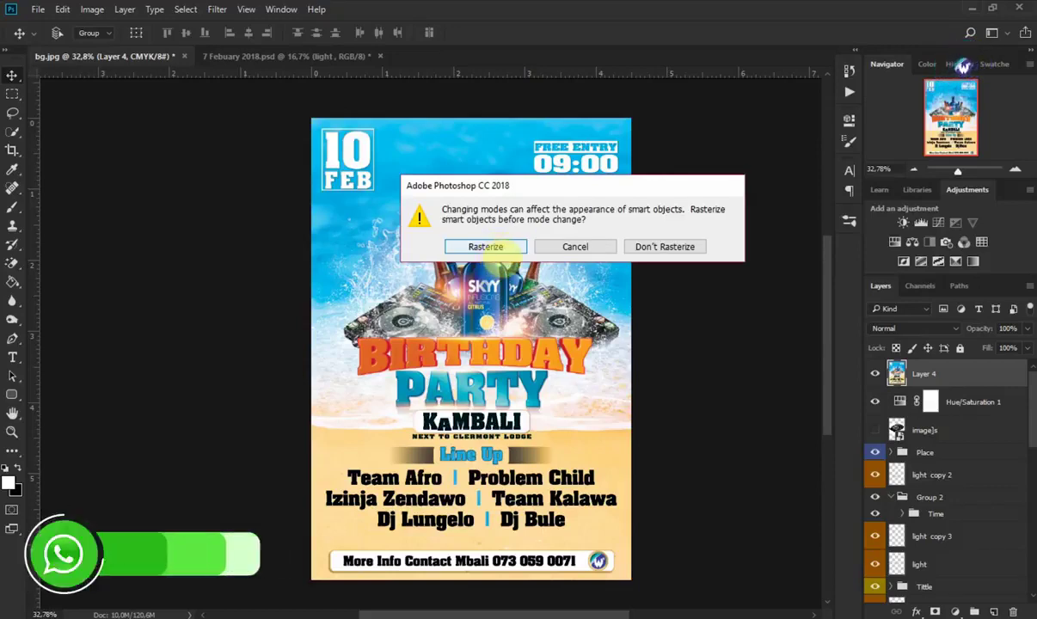
left_click(494, 247)
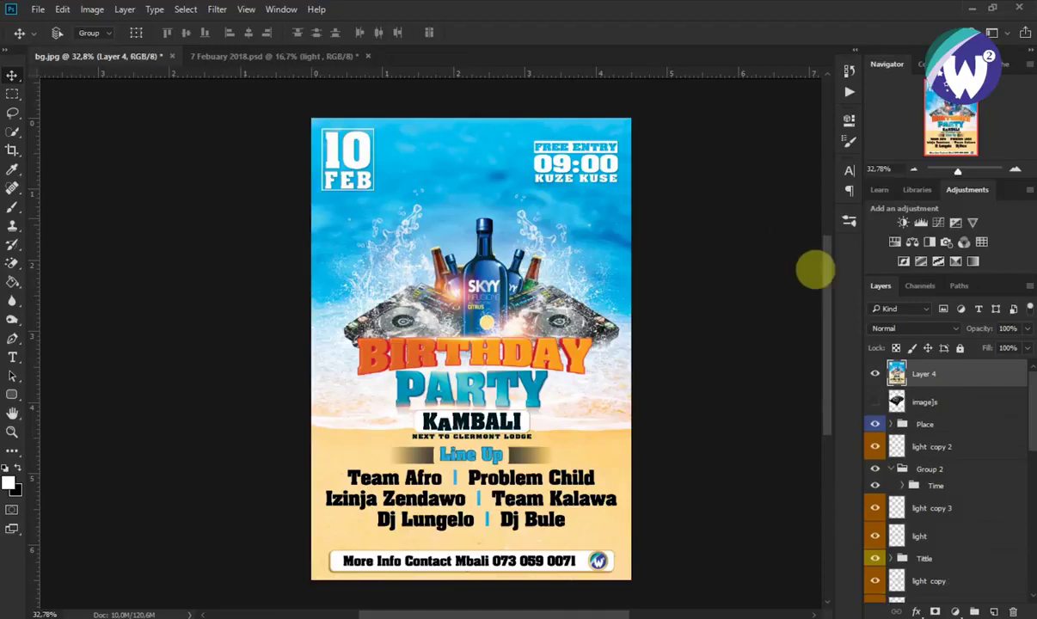
In the Camera Raw Filter, add light luminance noise reduction and lower tone-curve highlights to -20
key("ctrl+plus")
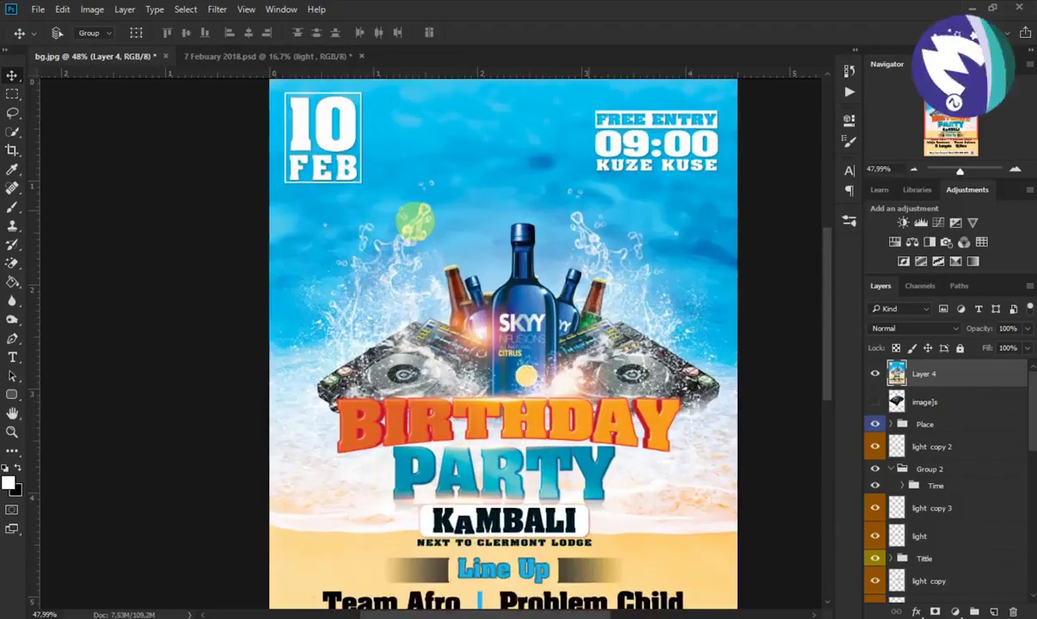
left_click(222, 11)
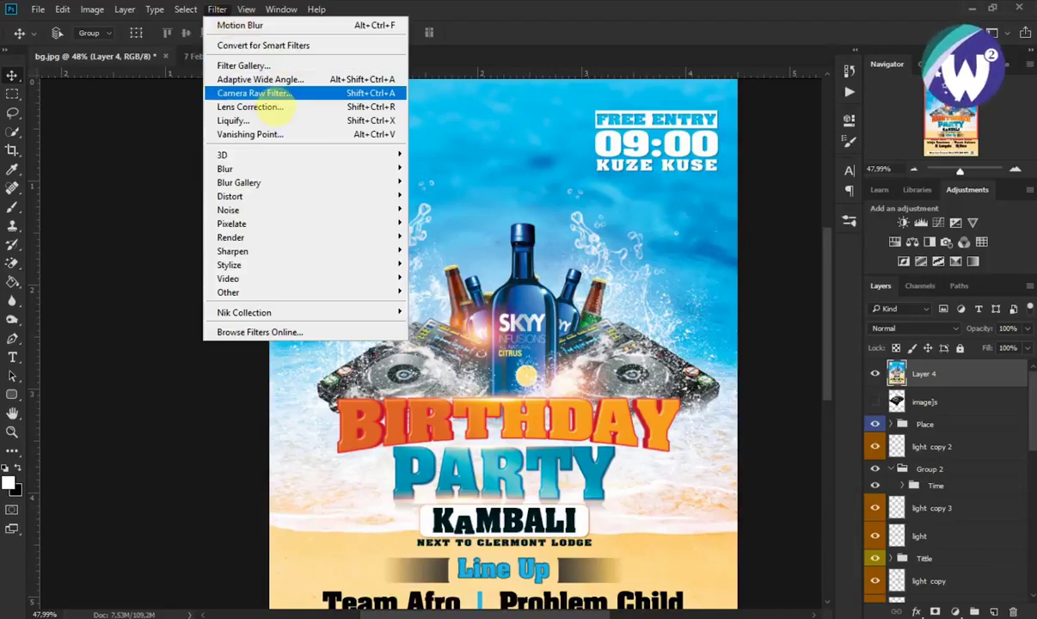
left_click(255, 88)
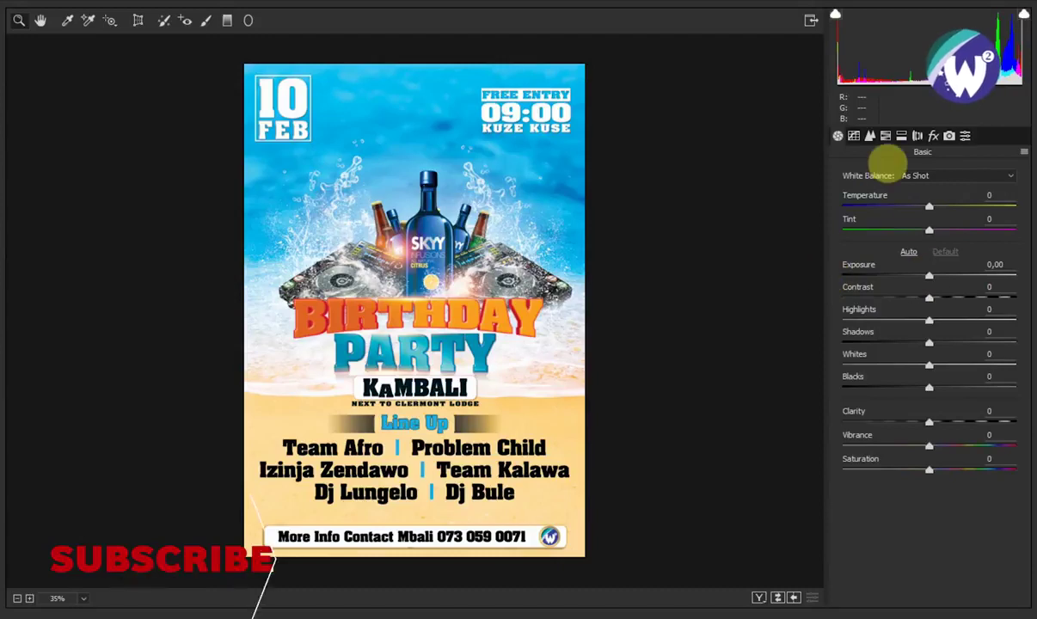
left_click(870, 136)
left_click_drag(843, 315, 861, 315)
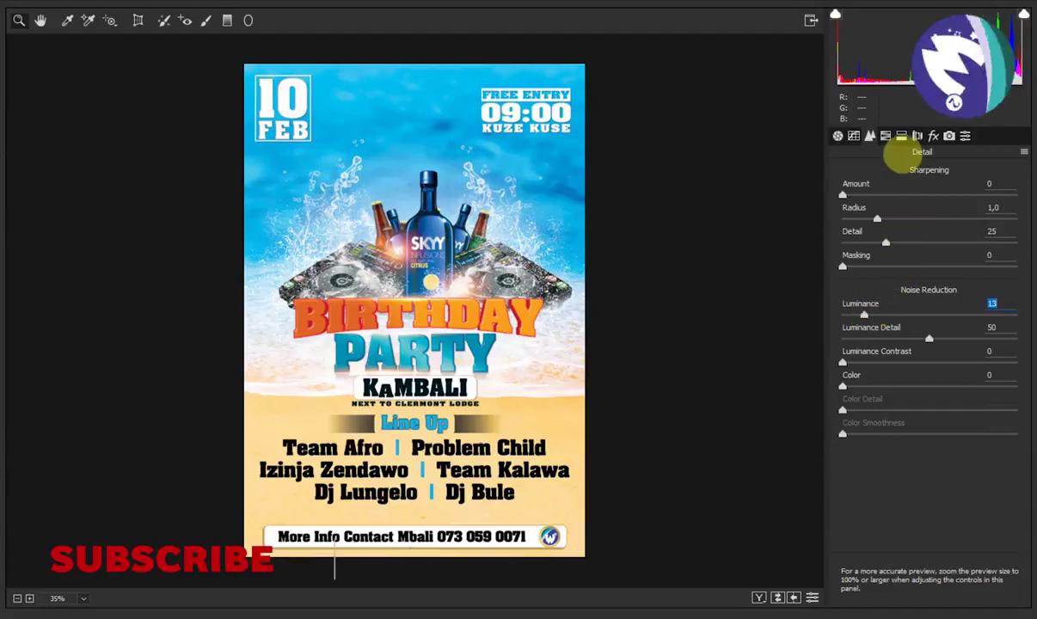
left_click(854, 136)
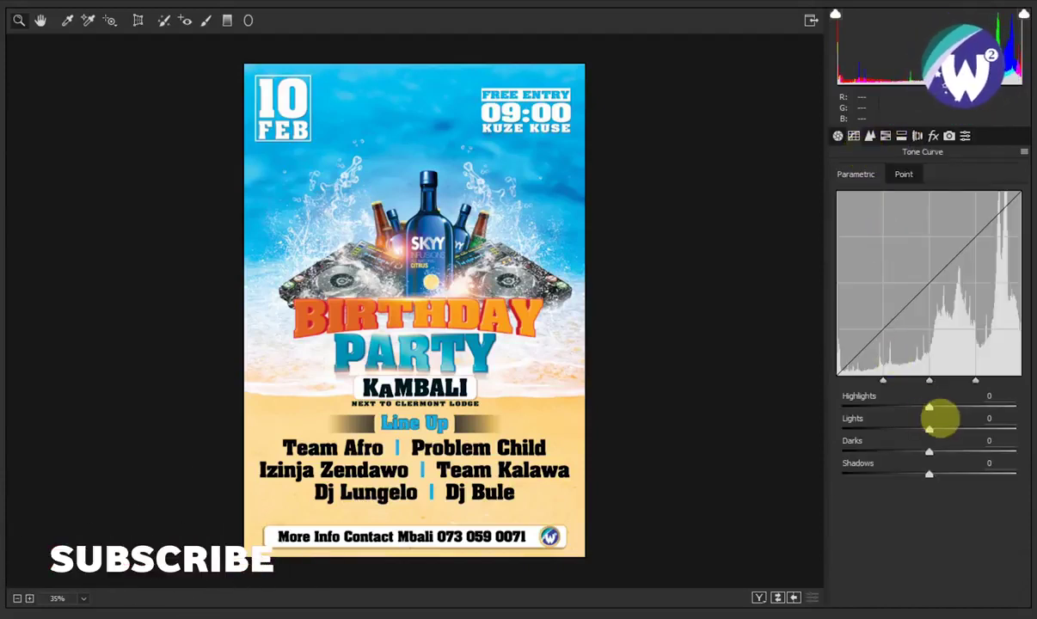
mouse_move(930, 408)
left_mouse_down()
mouse_move(912, 407)
mouse_move(899, 430)
mouse_move(926, 430)
mouse_move(947, 464)
left_mouse_up()
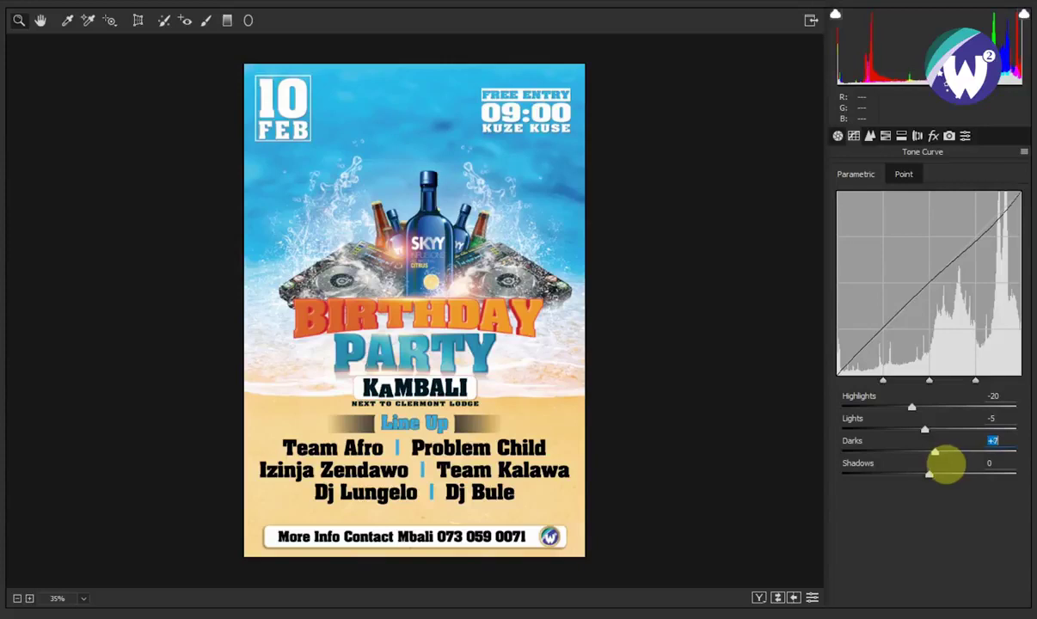
Add grain 34, clarity +27 and vibrance +13, and apply the Camera Raw grade to Layer 4
left_click(902, 135)
left_click(918, 136)
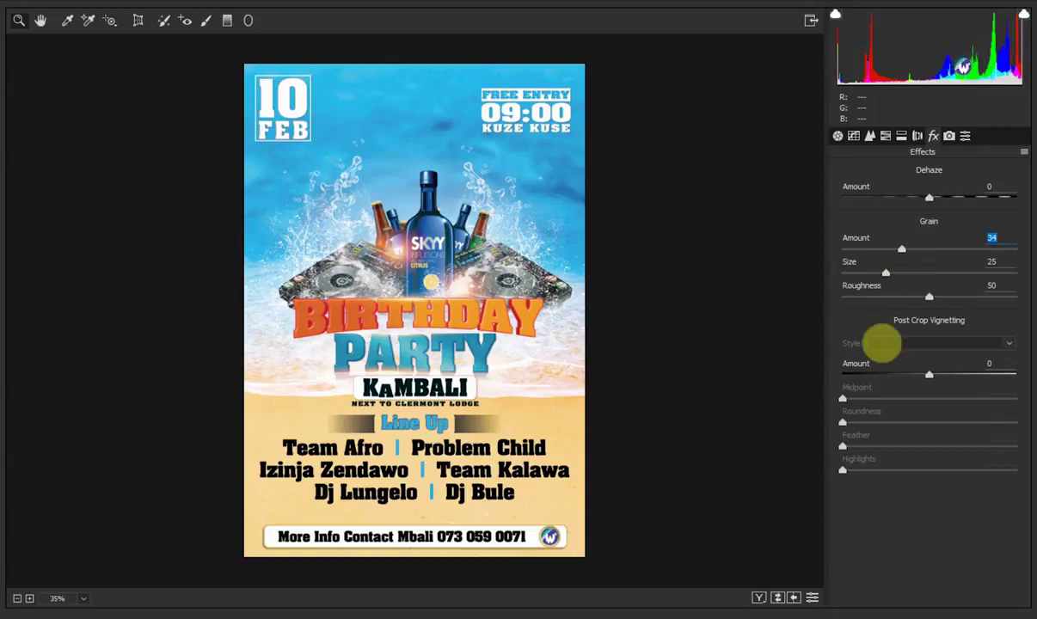
left_click(837, 136)
mouse_move(929, 421)
left_mouse_down()
mouse_move(972, 421)
mouse_move(967, 445)
left_mouse_up()
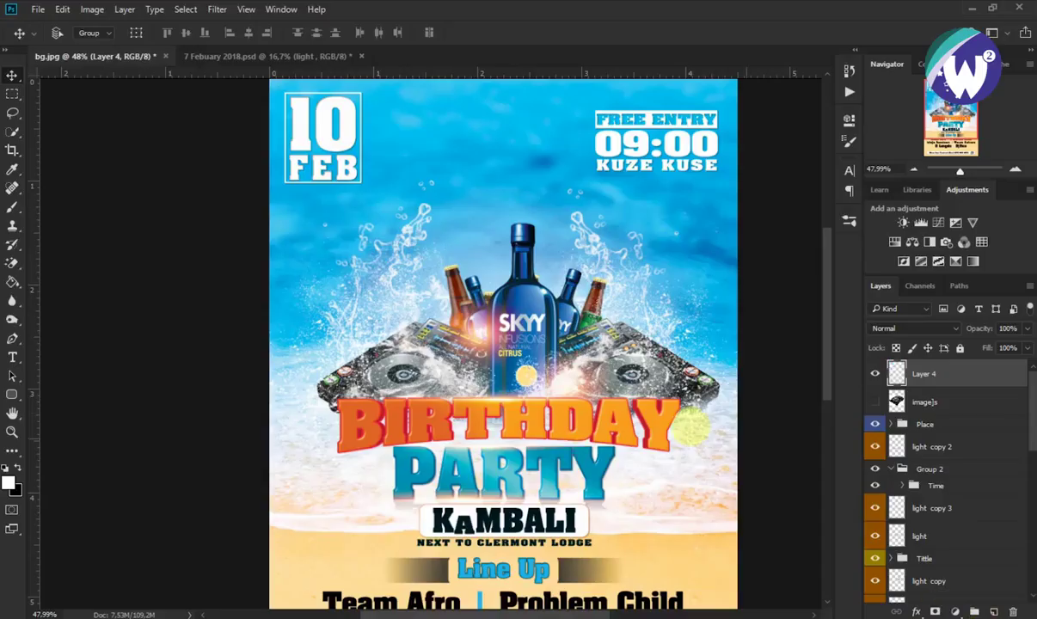
key("ctrl+shift+alt+e")
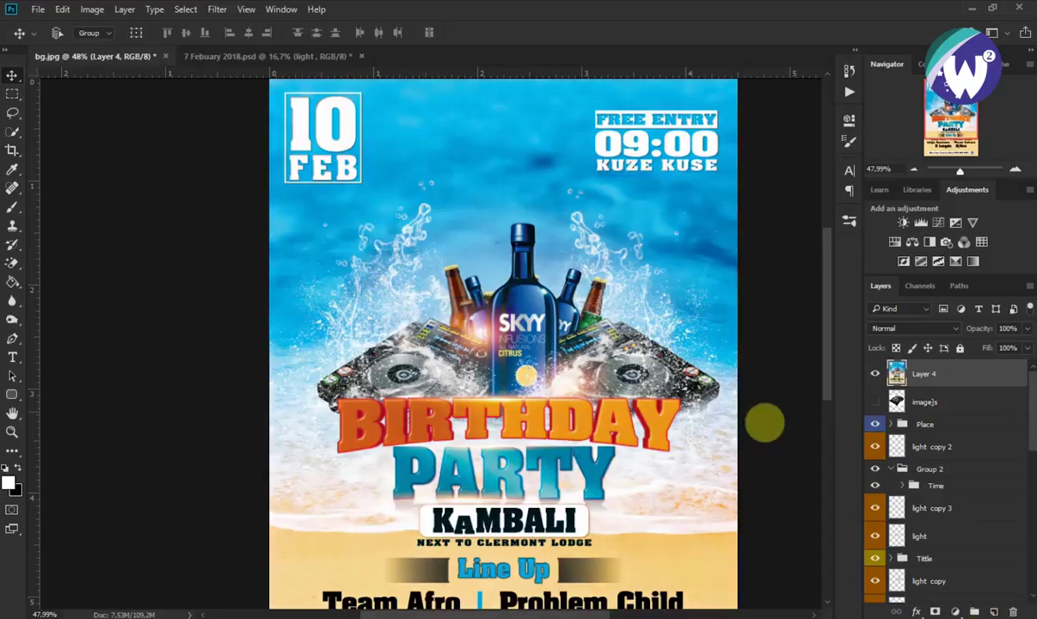
scroll(600, 449, "up", 1)
scroll(594, 453, "up", 1)
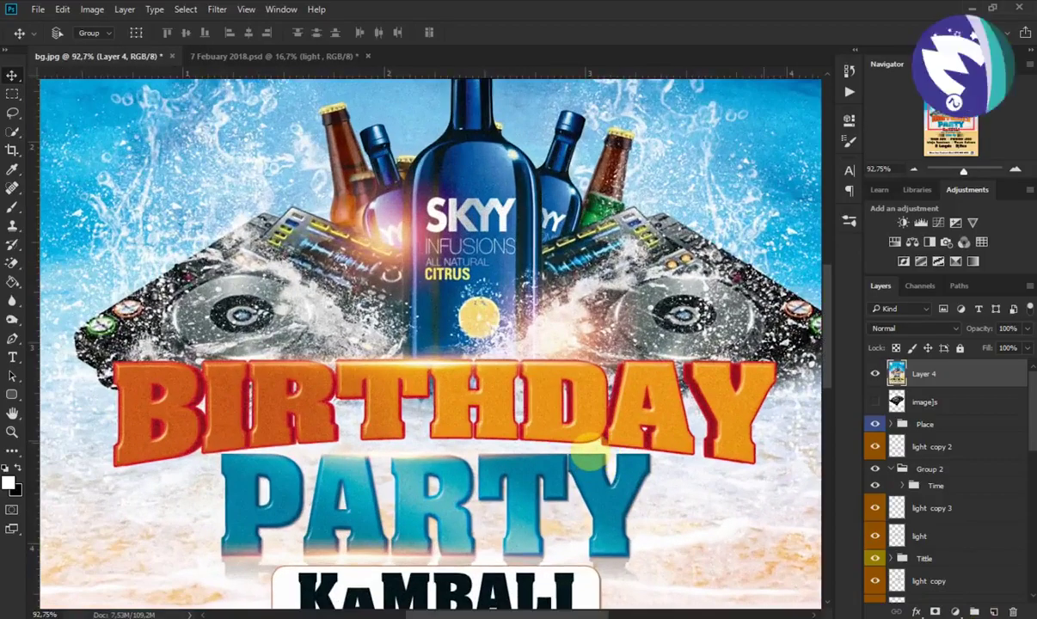
scroll(590, 456, "down", 2)
scroll(592, 449, "down", 1)
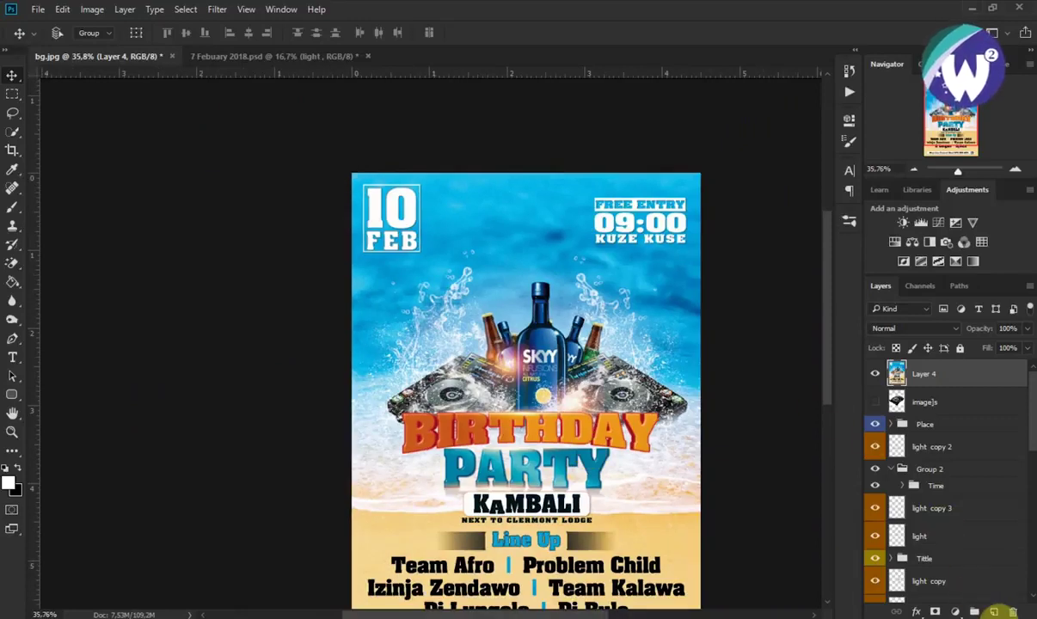
left_click(217, 9)
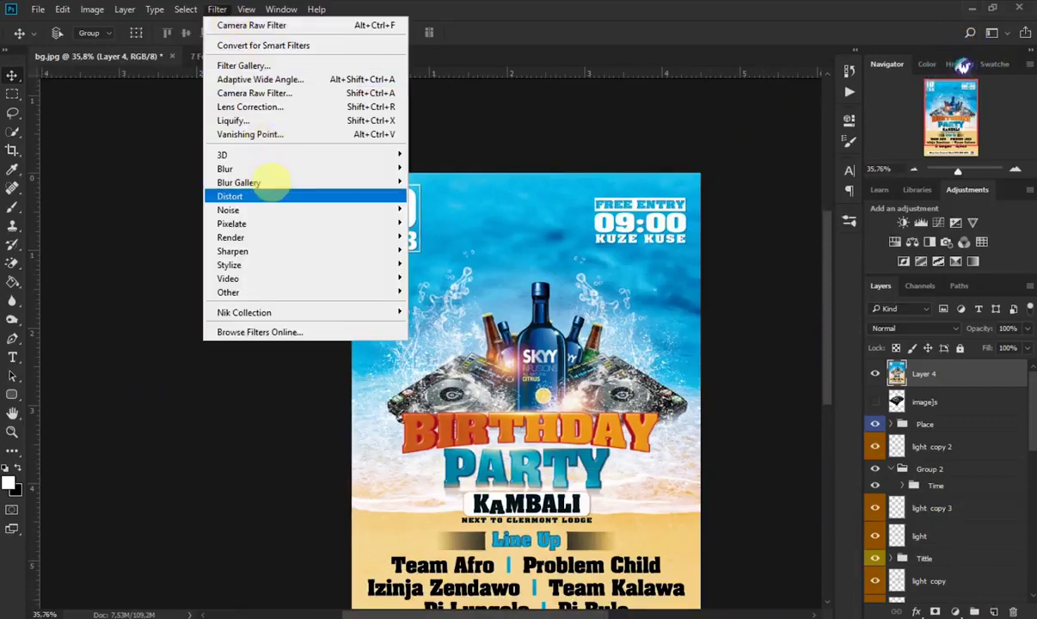
mouse_move(244, 312)
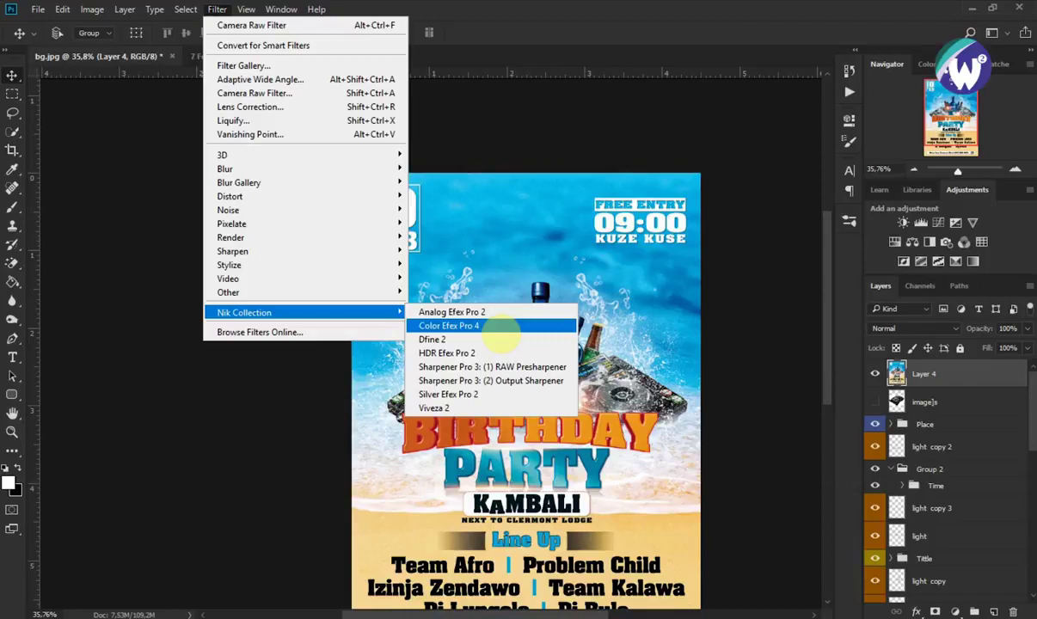
Apply Color Efex Pro 4's Vignette Filter as a new layer over Layer 4 in Soft Light mode
left_click(497, 332)
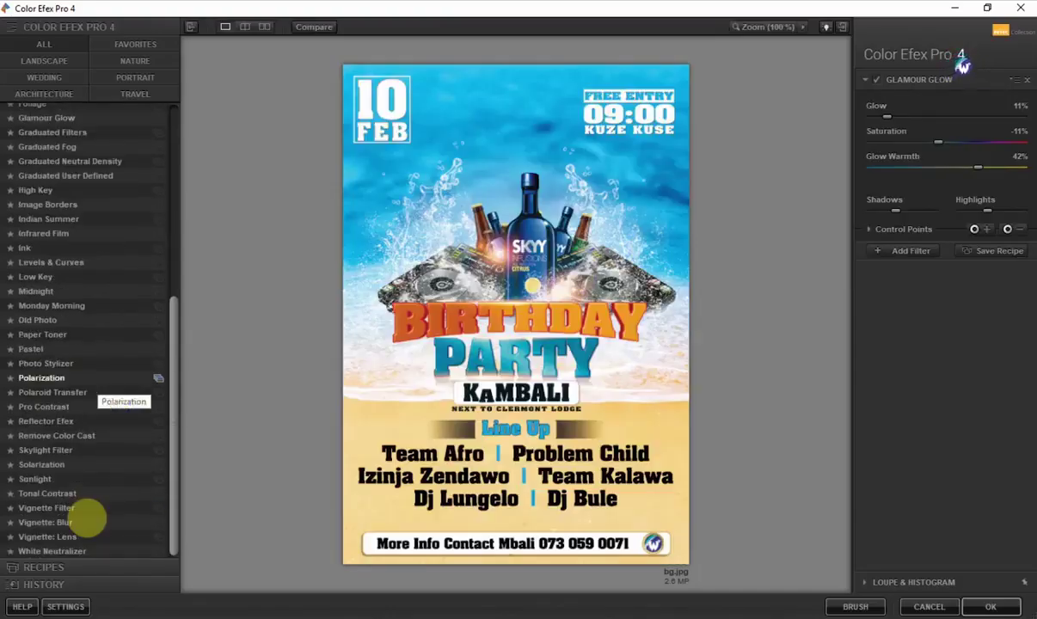
left_click(46, 508)
left_click(991, 606)
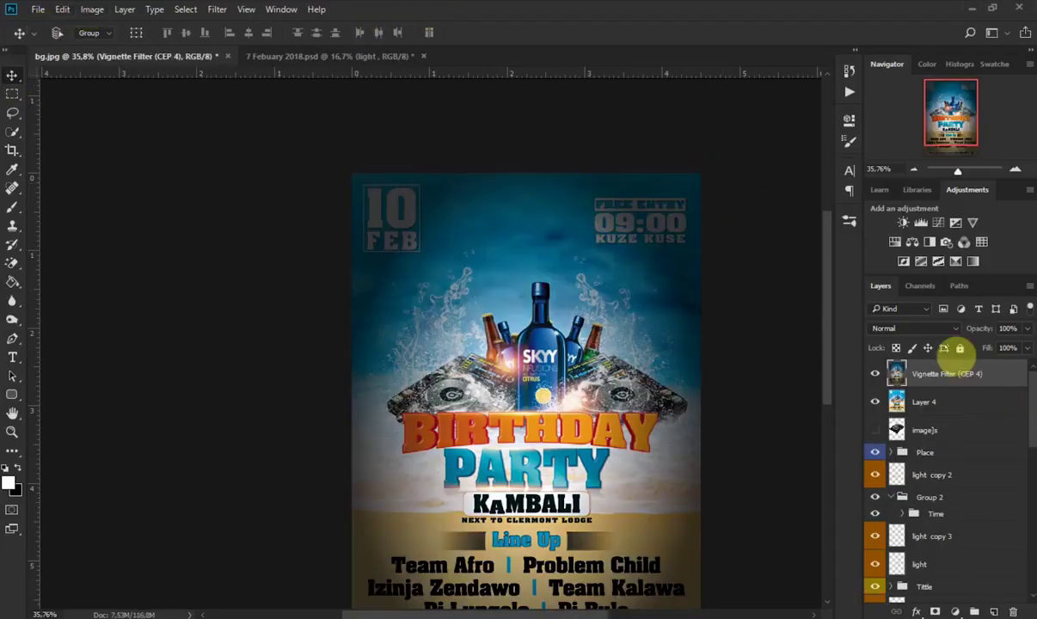
left_click(945, 329)
left_click(910, 479)
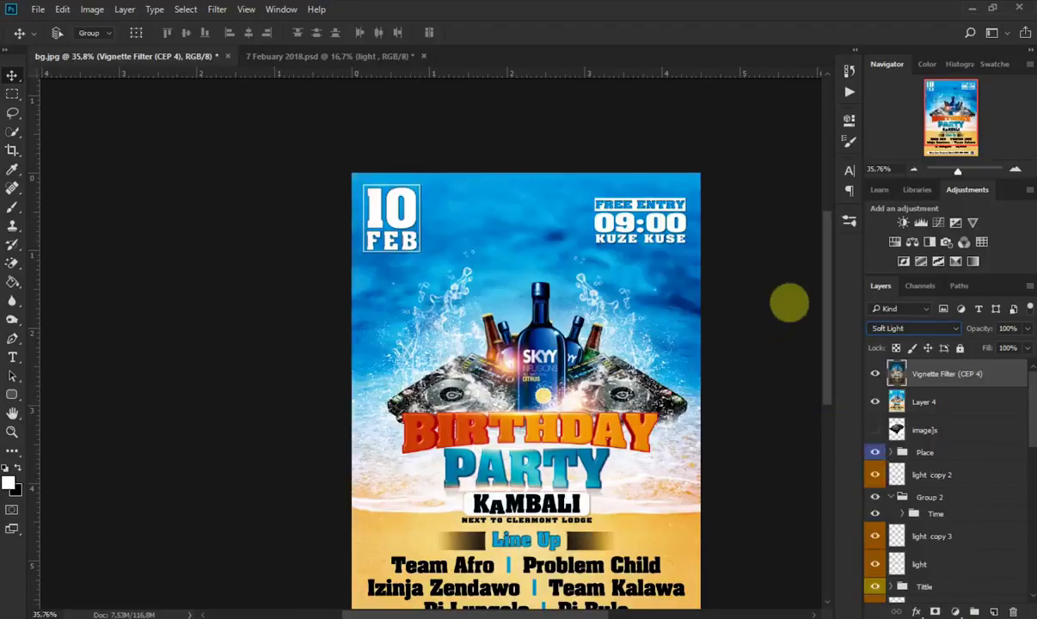